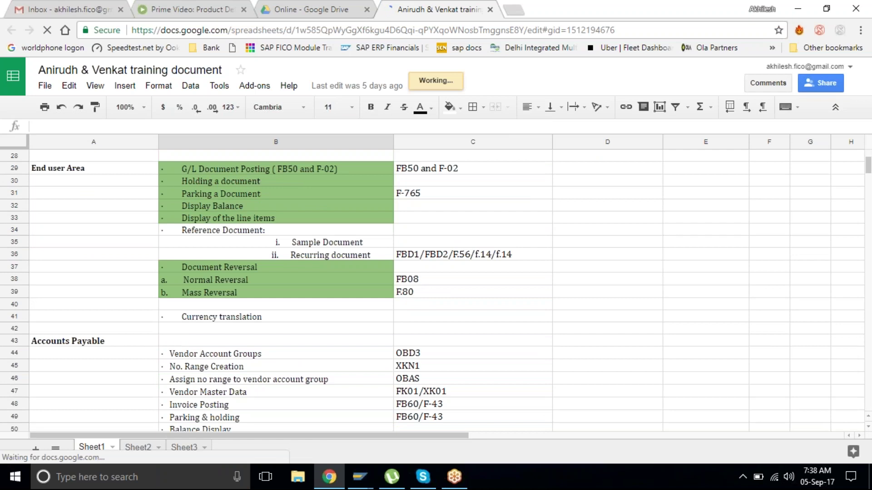
# Select the 'Reference Document:' cell B34, then minimize the training sheet to reveal SAP Easy Access.
pyautogui.click(234, 231)
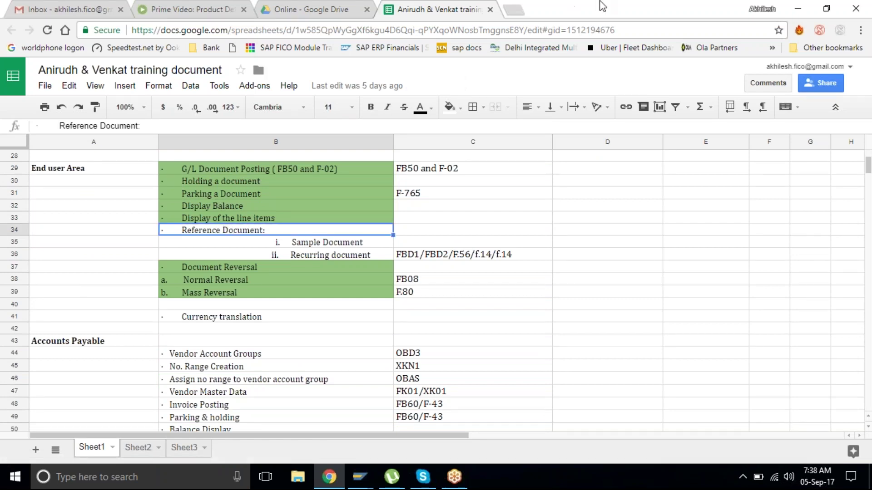
pyautogui.click(801, 9)
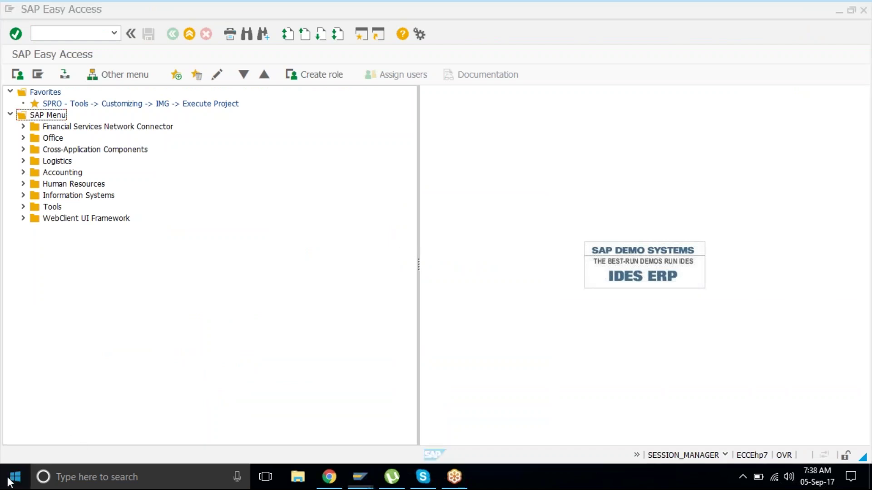
# Start a new Notepad note with the line 'Reference documents'.
pyautogui.press('super')
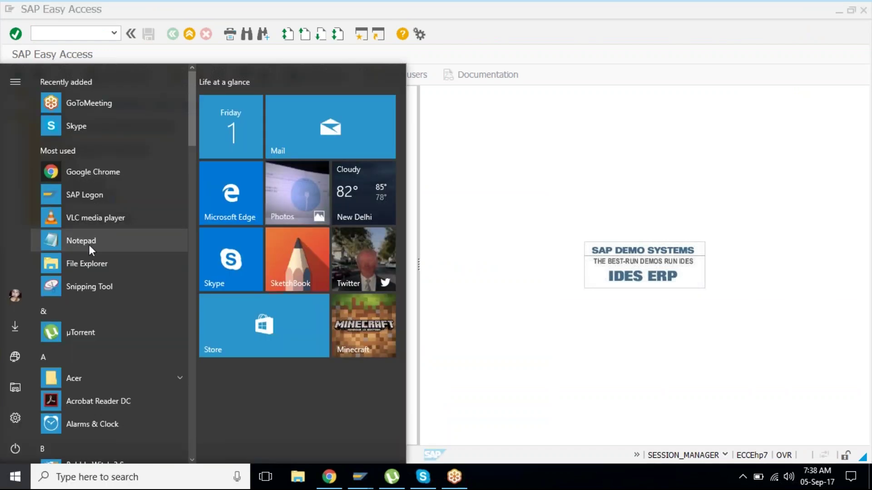
pyautogui.click(83, 245)
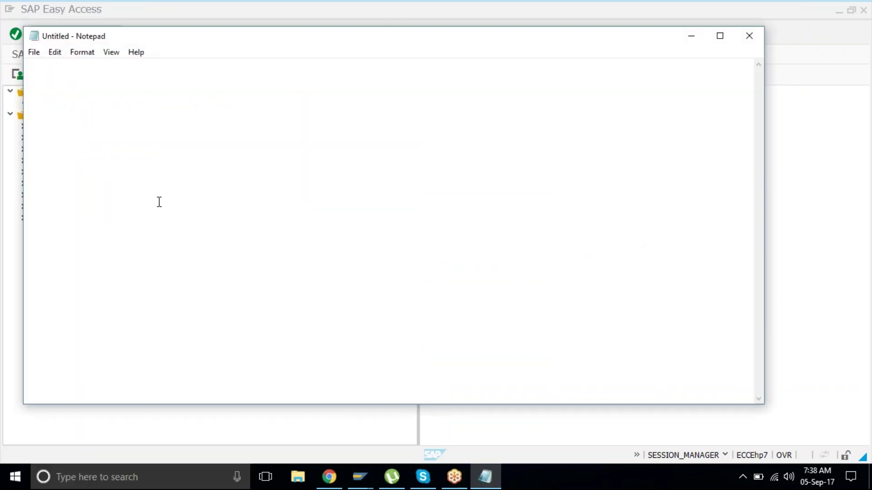
pyautogui.write('F')
pyautogui.press('BackSpace')
pyautogui.write('Referenc')
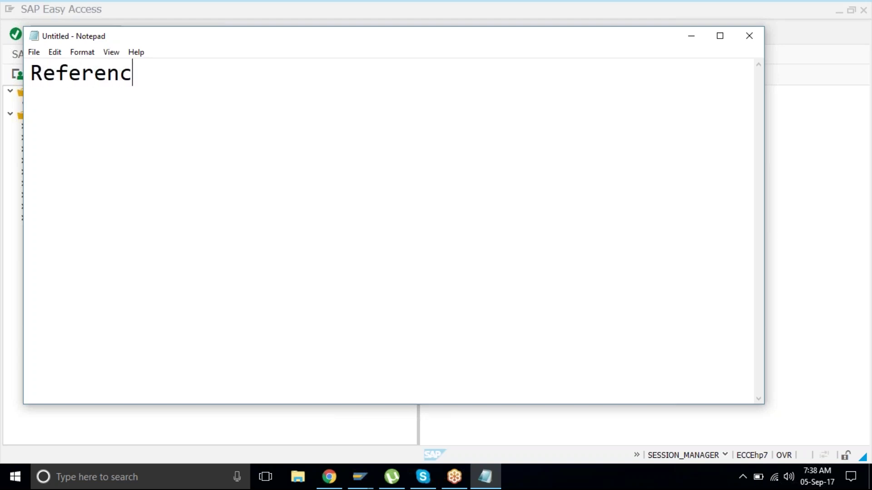
pyautogui.write('e do')
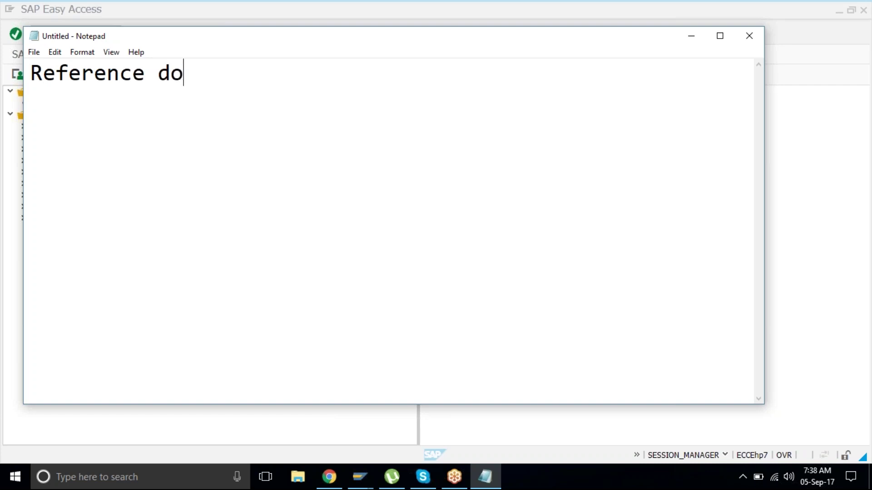
pyautogui.write('cumen')
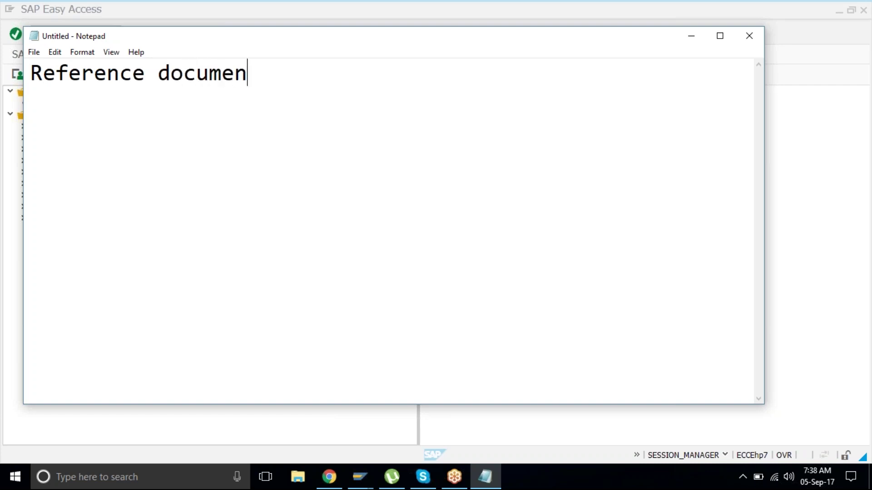
pyautogui.write('ta')
pyautogui.press('BackSpace')
pyautogui.write('s')
pyautogui.press('Return')
pyautogui.press('Return')
# Add 'templates' and 'recurring entry' on their own lines.
pyautogui.write('te')
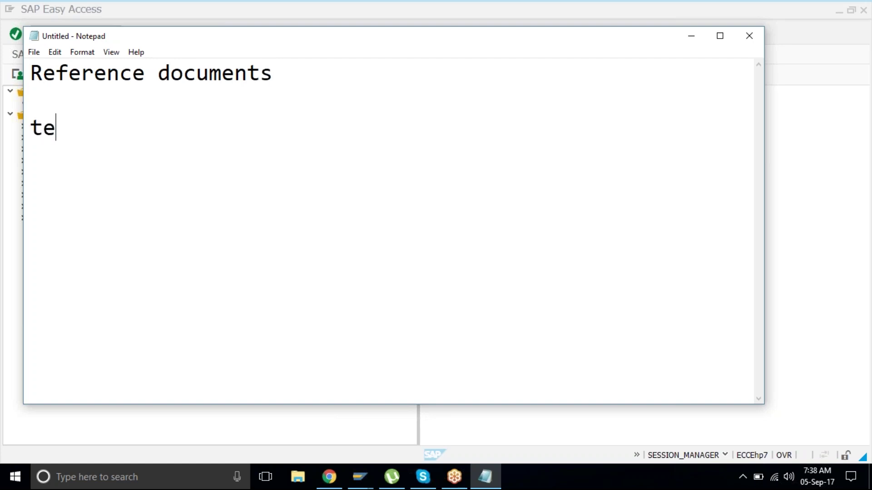
pyautogui.write('mpla')
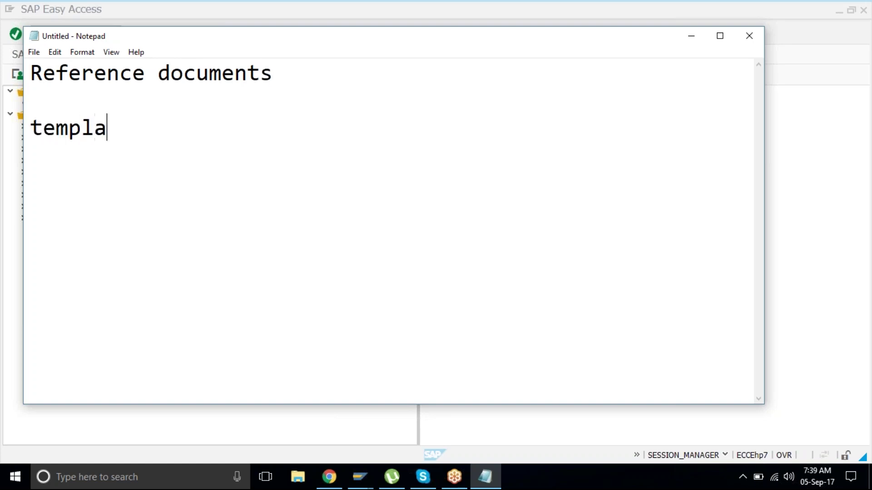
pyautogui.write('tes')
pyautogui.press('Return')
pyautogui.press('Return')
pyautogui.write('recur')
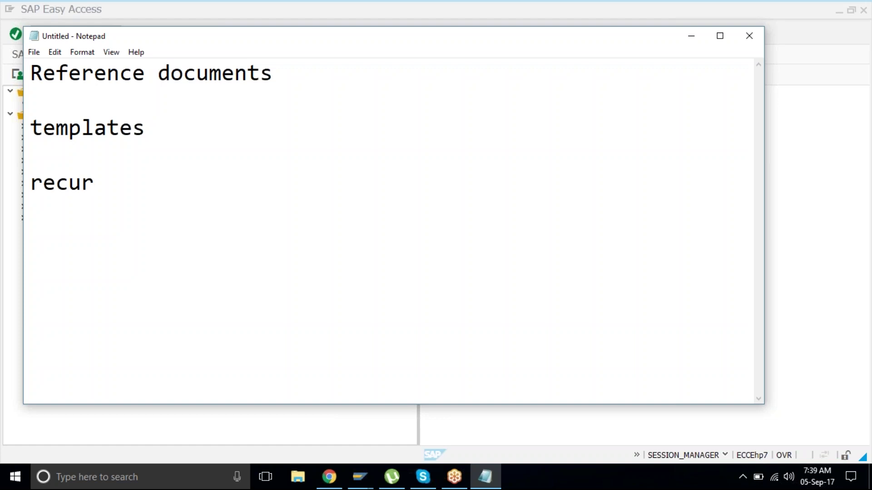
pyautogui.write('ring ')
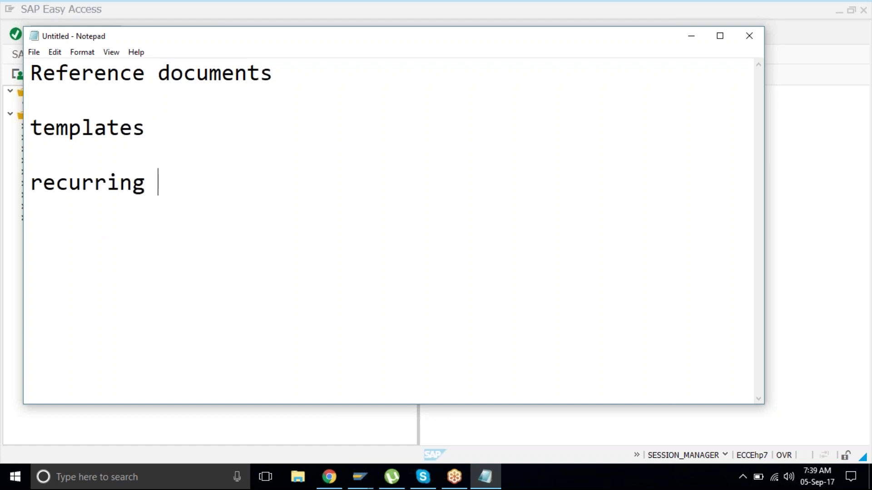
pyautogui.write('entry')
pyautogui.press('Return')
pyautogui.press('Return')
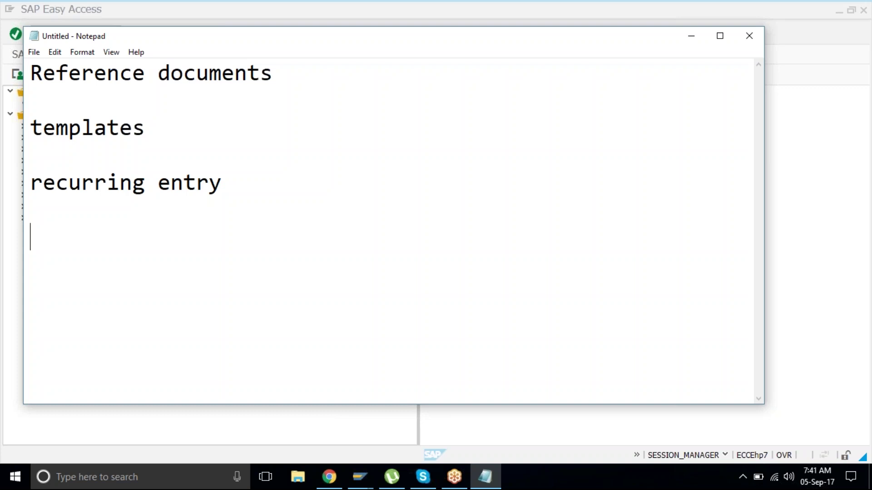
# Add the lines 'rent rcvd' with 'monthly' and 'royalty rcvd' with 'quarterly', tab-separated.
pyautogui.write('rent ')
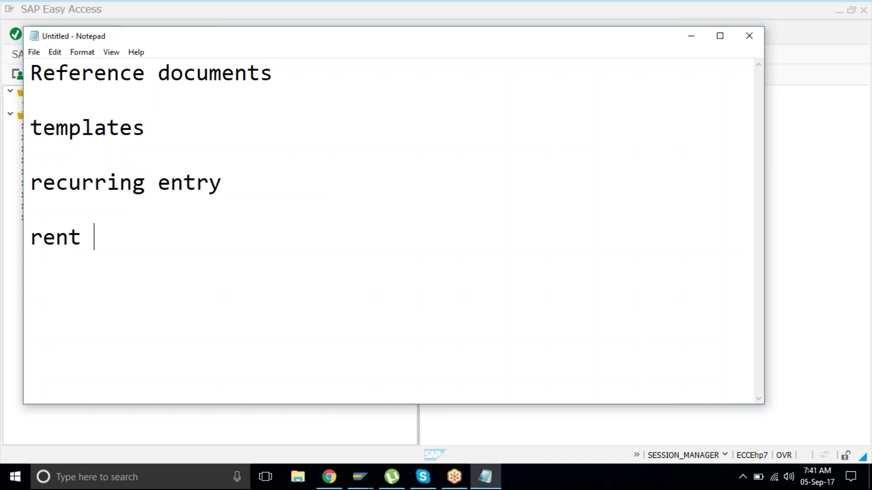
pyautogui.write('rcvd')
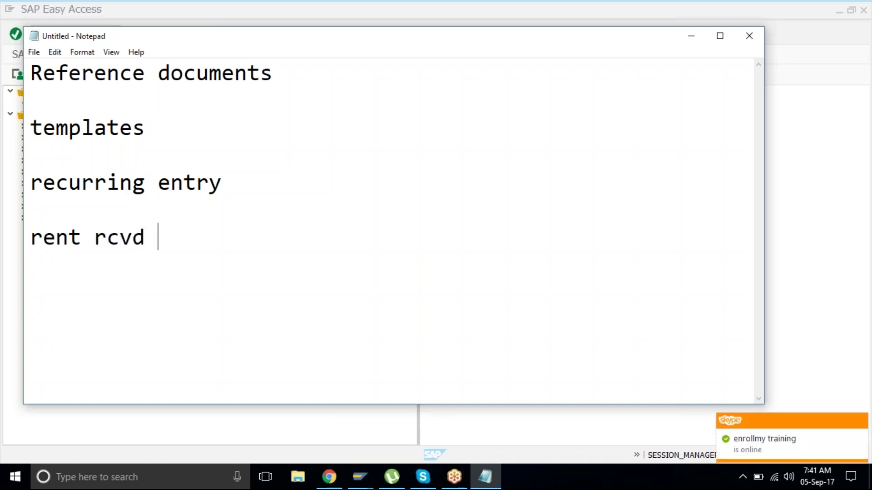
pyautogui.write(' o')
pyautogui.press('BackSpace')
pyautogui.press('Tab')
pyautogui.write('monthly')
pyautogui.press('Return')
pyautogui.write('r')
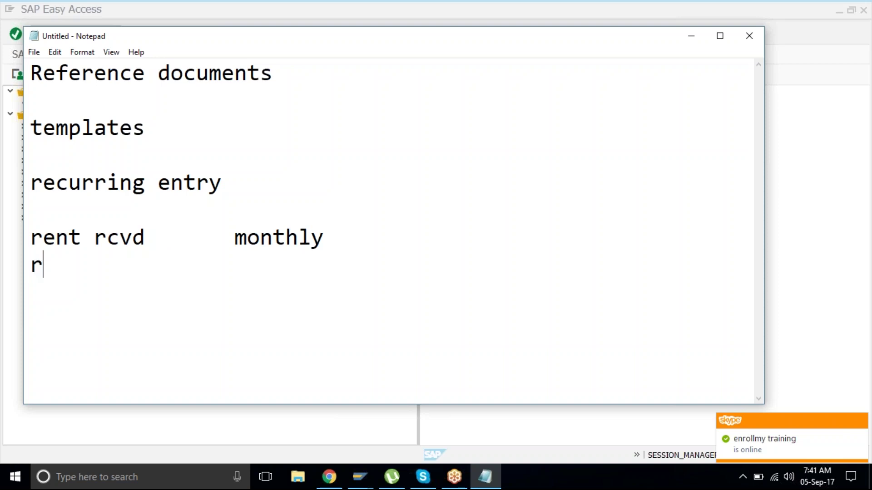
pyautogui.write('oyal')
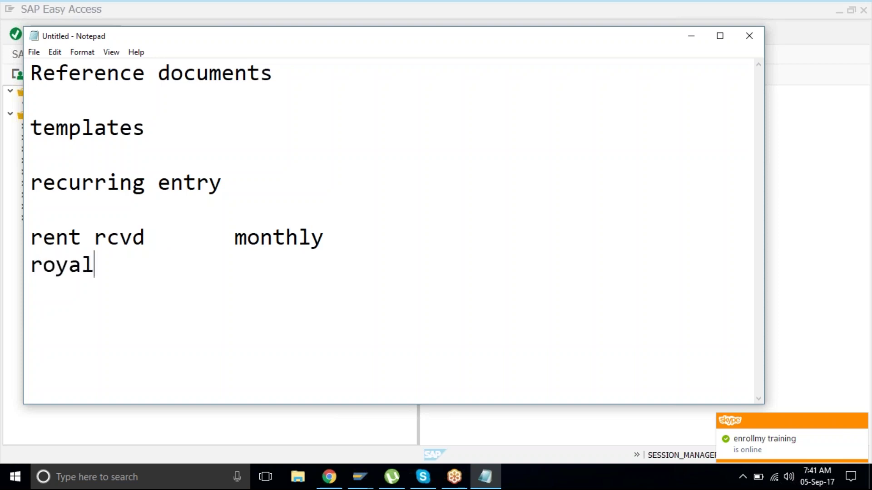
pyautogui.write('ty rcvf')
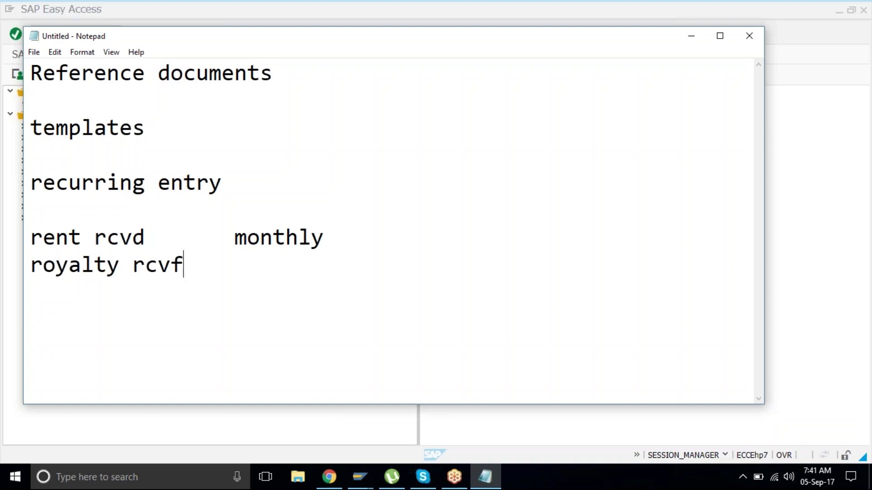
pyautogui.write('\\')
pyautogui.press('BackSpace')
pyautogui.press('BackSpace')
pyautogui.write('d')
pyautogui.press('Tab')
pyautogui.write('quart')
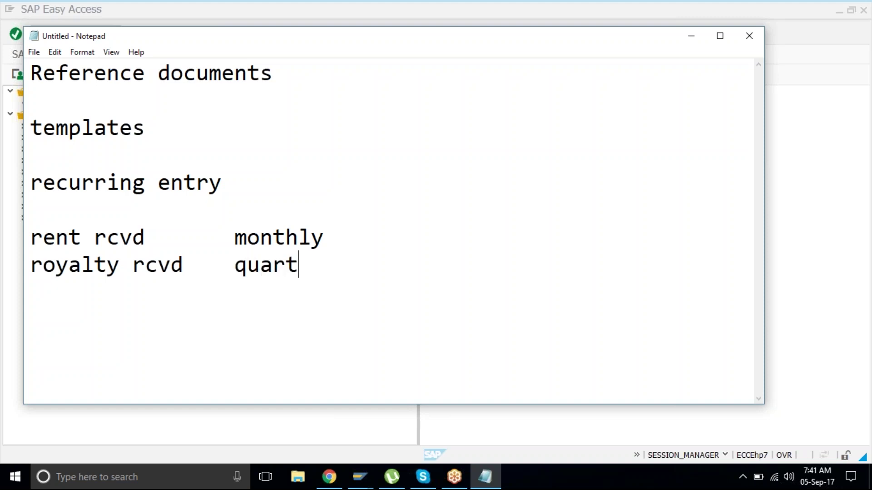
pyautogui.write('erly')
pyautogui.press('Return')
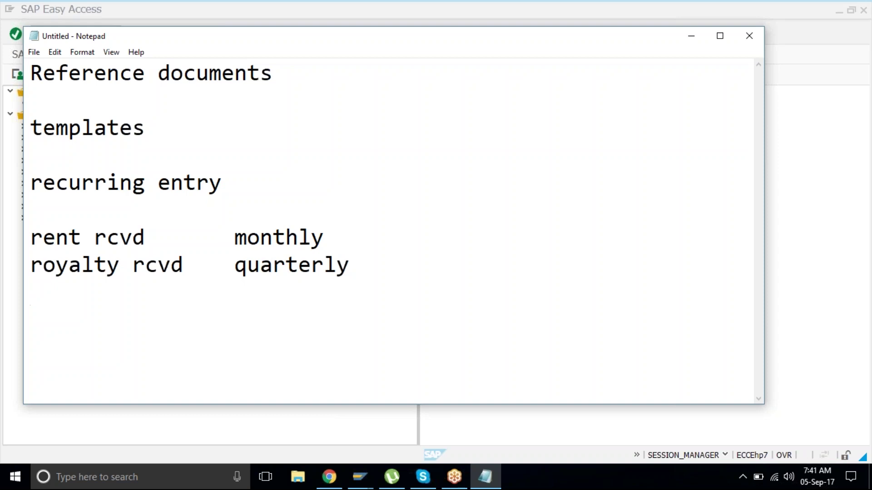
# Add the line 'ins exp' with 'half-yearly' and start a fresh line.
pyautogui.write('expm')
pyautogui.press('BackSpace')
pyautogui.press('BackSpace')
pyautogui.press('BackSpace')
pyautogui.press('BackSpace')
pyautogui.write('ins exp')
pyautogui.press('Tab')
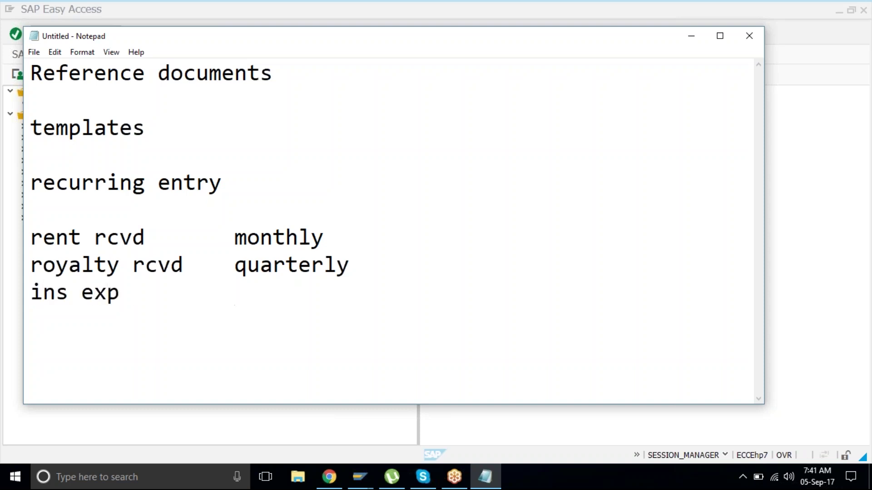
pyautogui.write('alf')
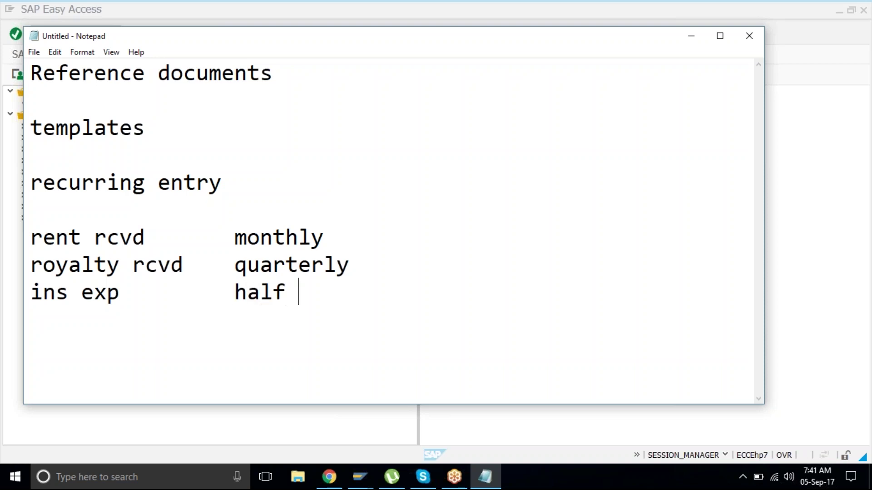
pyautogui.press('BackSpace')
pyautogui.write('-yearly')
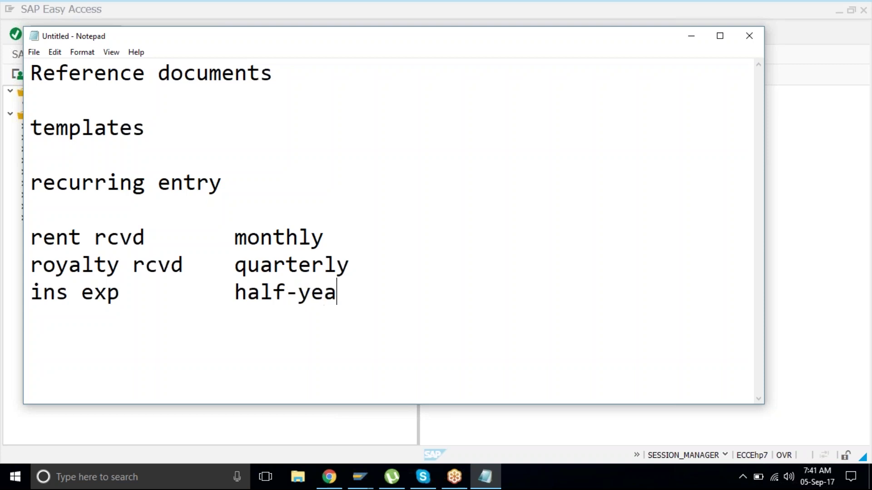
pyautogui.press('Return')
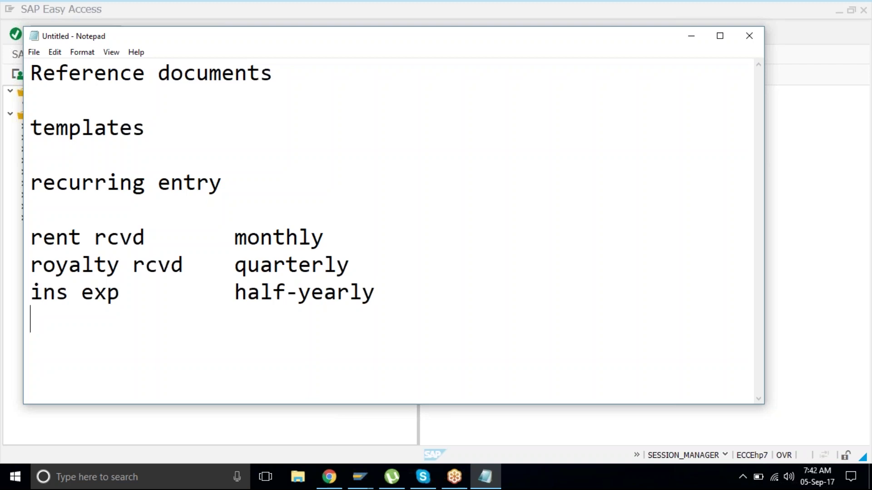
# Expand Accounting > Financial Accounting > General Ledger > Document Entry > Reference Documents and select FBD1.
pyautogui.click(168, 12)
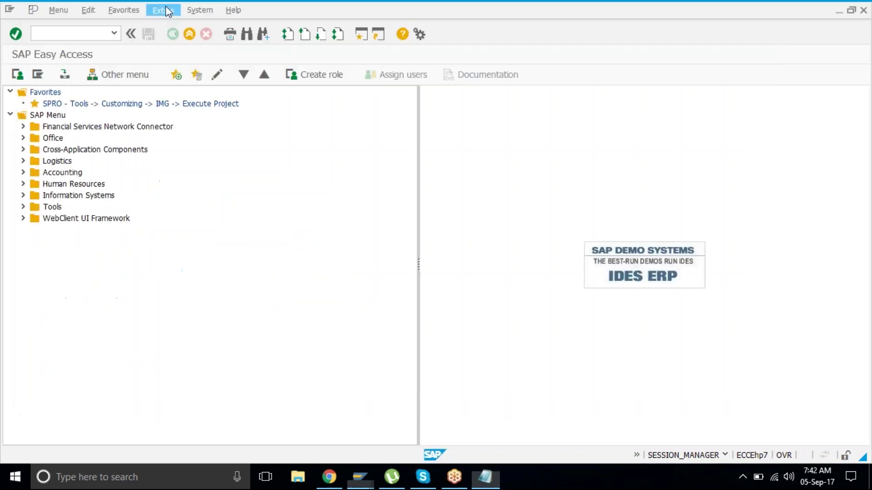
pyautogui.click(165, 10)
pyautogui.click(288, 190)
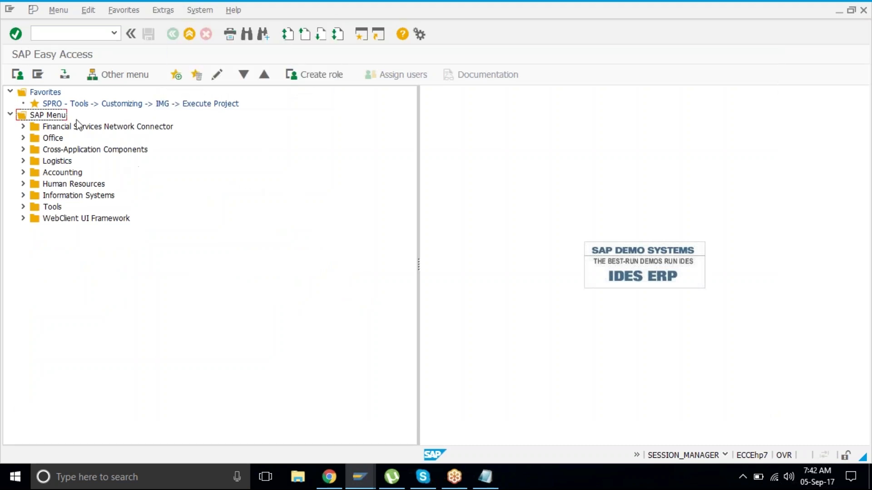
pyautogui.click(23, 172)
pyautogui.click(35, 184)
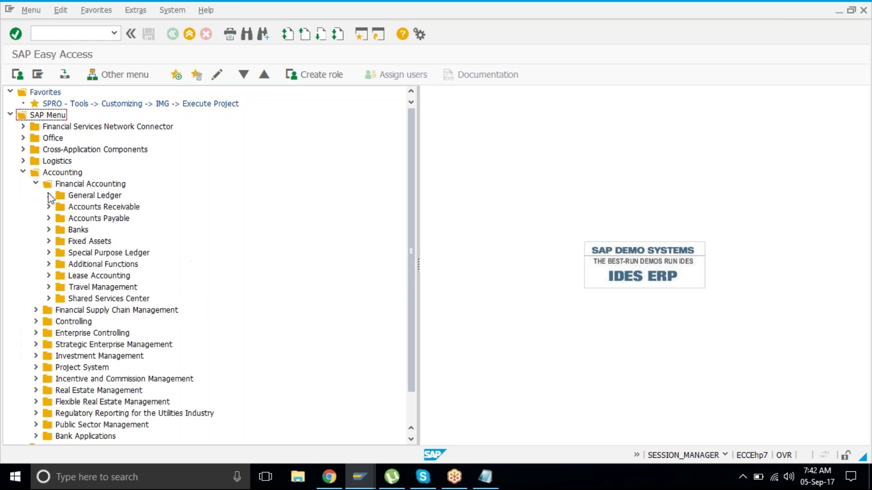
pyautogui.click(48, 196)
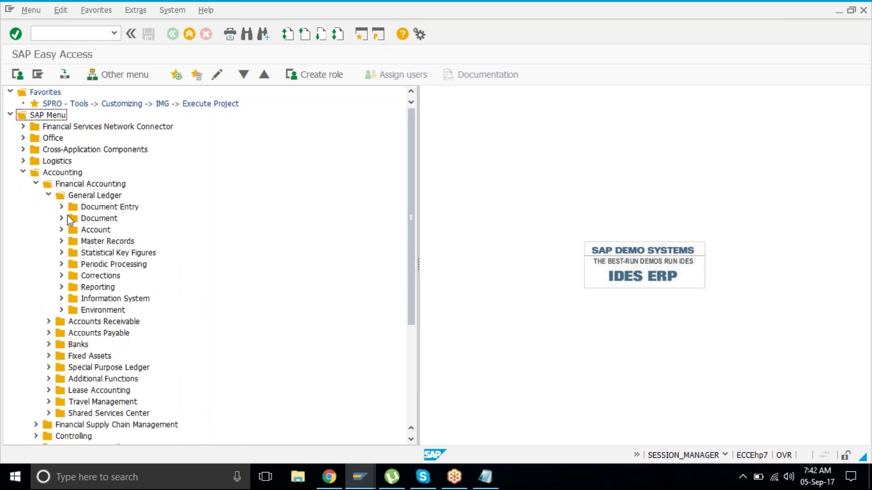
pyautogui.click(61, 206)
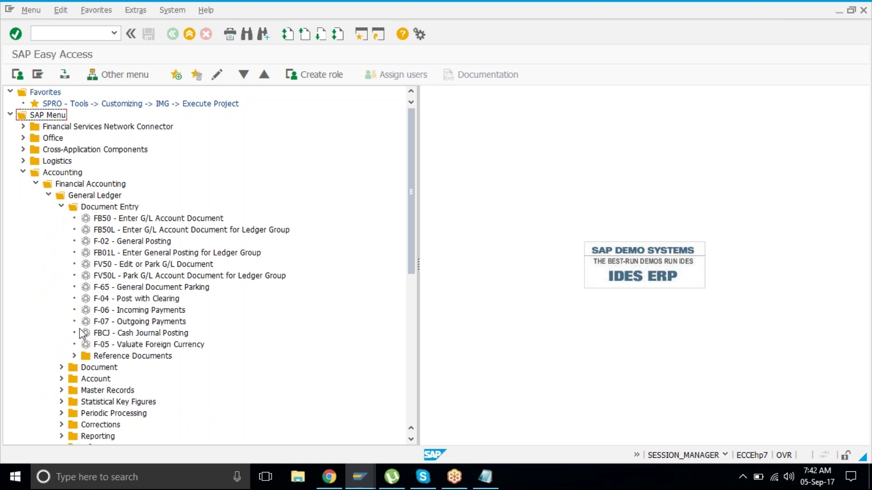
pyautogui.click(74, 356)
pyautogui.click(119, 357)
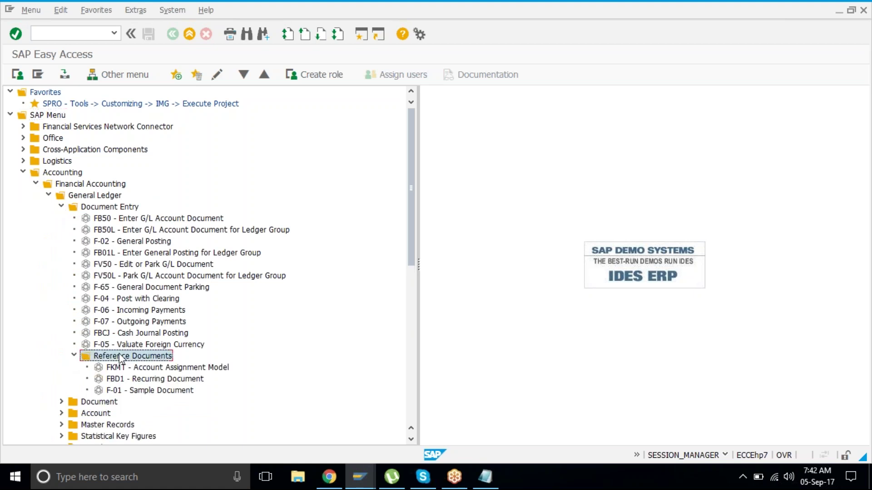
pyautogui.click(156, 370)
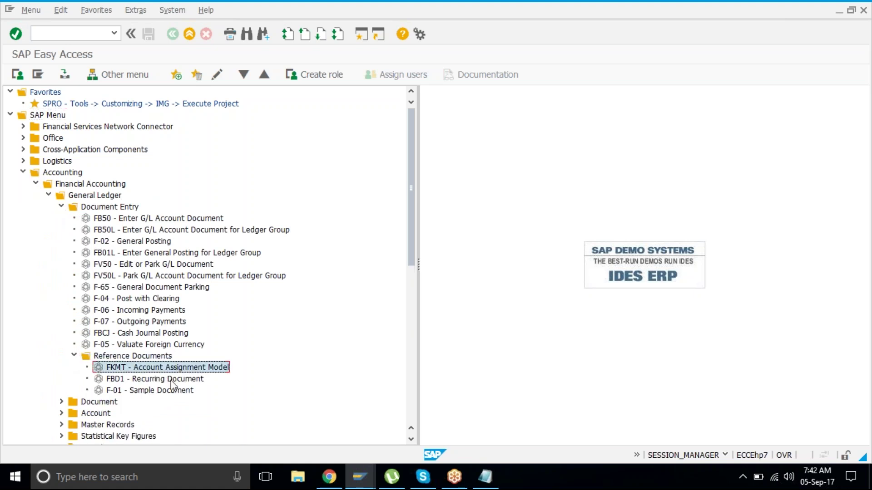
pyautogui.click(172, 380)
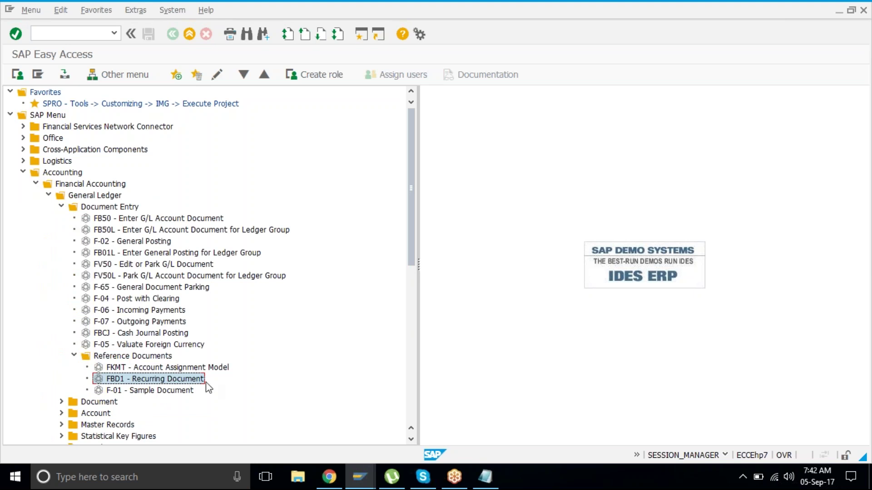
# In FBD1, set company code tat1 with runs from 01.09.2017 to 01.09.2022.
pyautogui.doubleClick(192, 383)
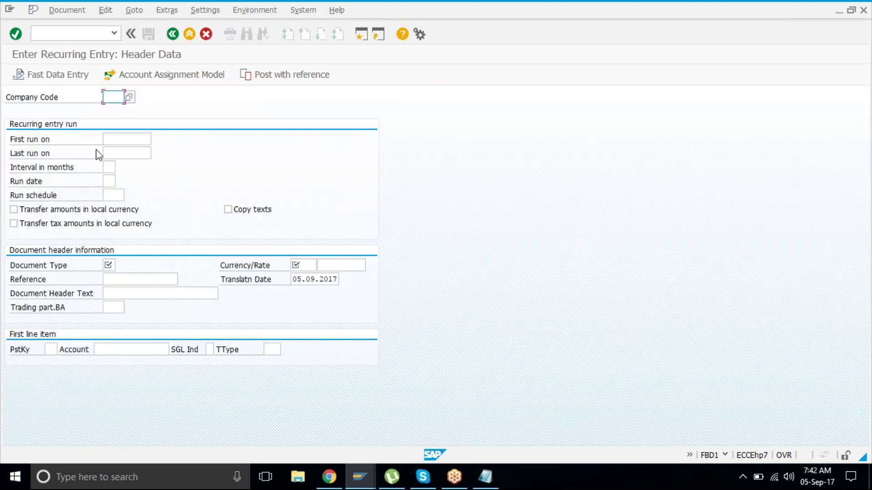
pyautogui.click(112, 98)
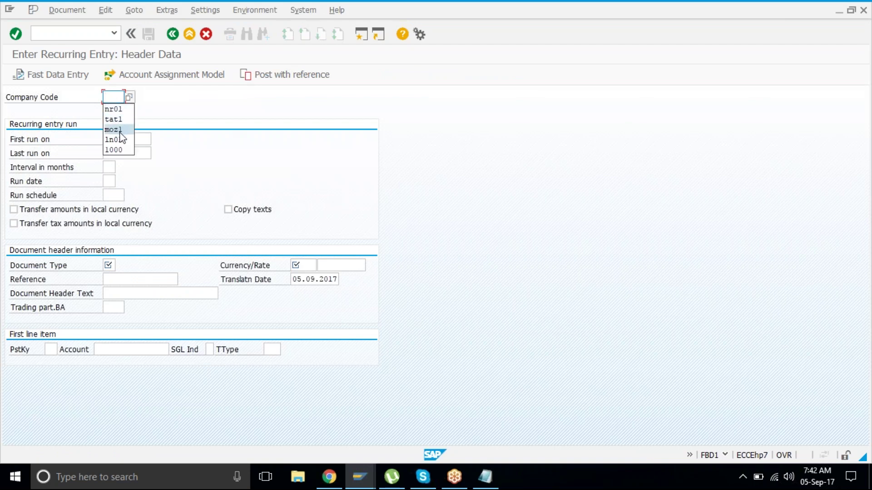
pyautogui.click(113, 119)
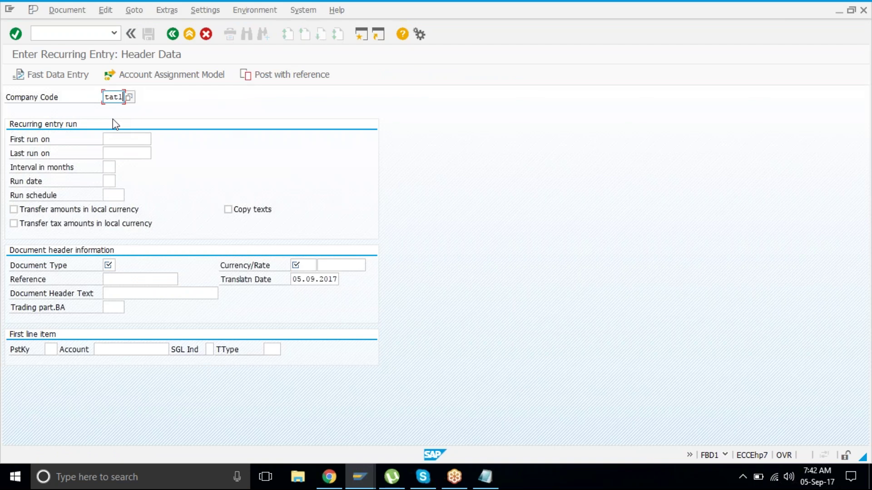
pyautogui.click(120, 138)
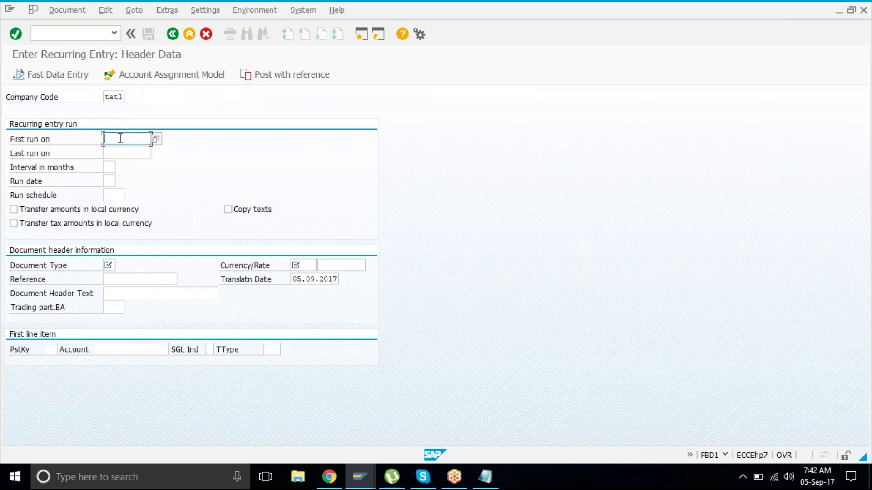
pyautogui.press('Insert')
pyautogui.press('Insert')
pyautogui.press('Num_Lock')
pyautogui.write('01.09.2017')
pyautogui.press('Tab')
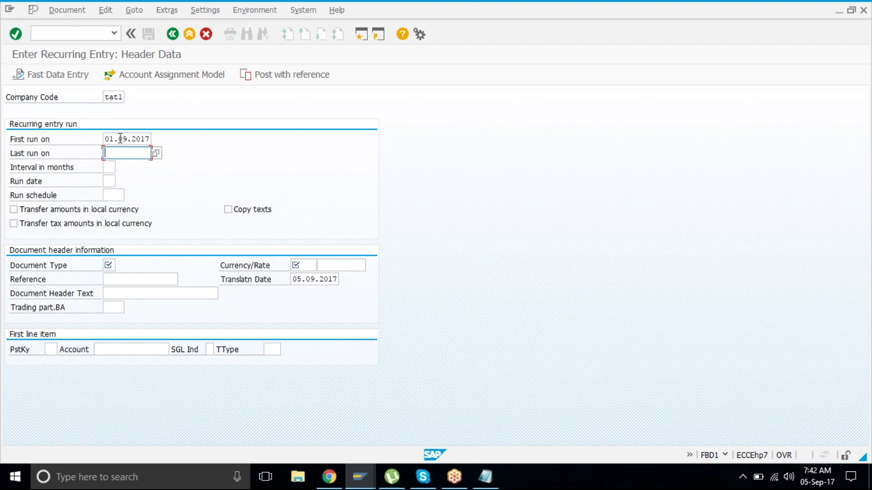
pyautogui.write('1')
pyautogui.press('BackSpace')
pyautogui.write('0')
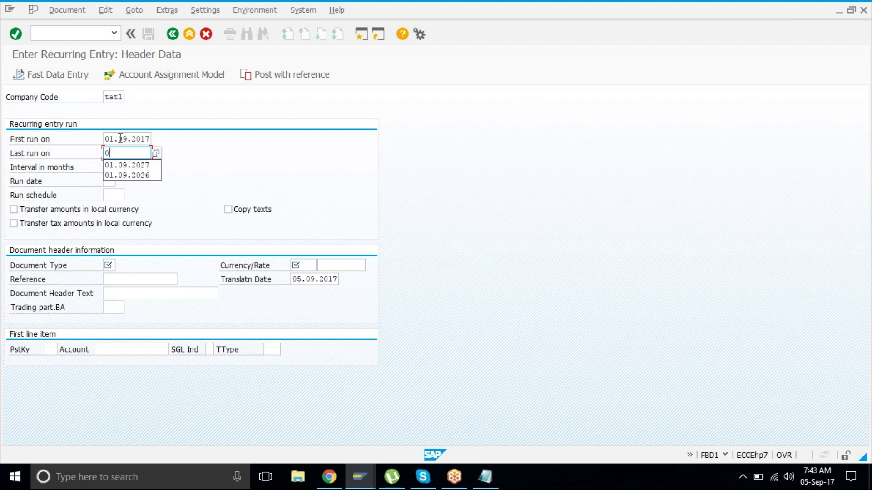
pyautogui.write('1.09.2022')
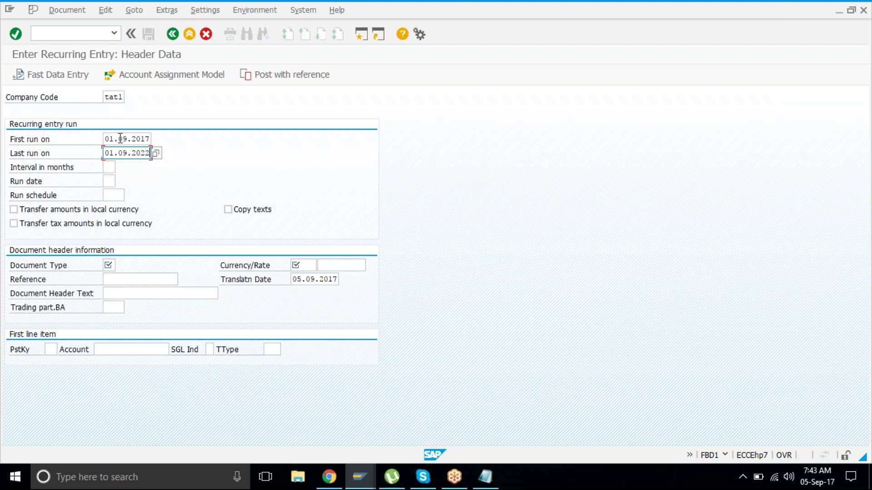
pyautogui.press('Tab')
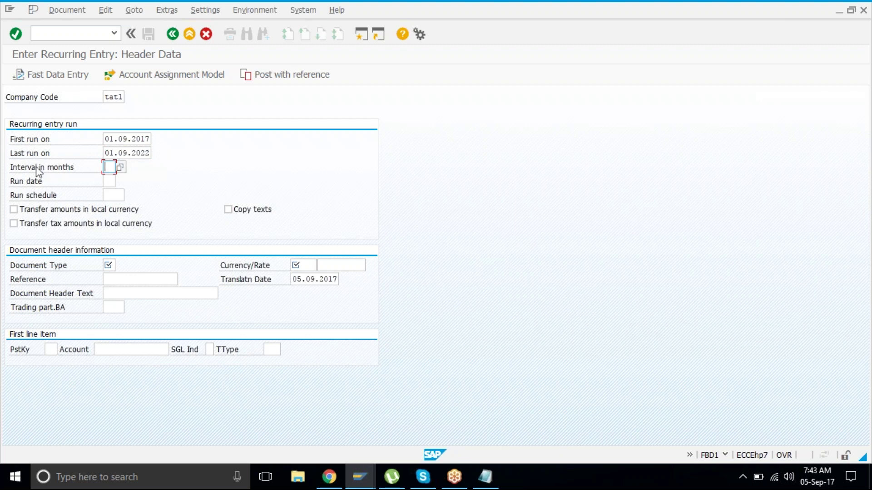
# Set a monthly run interval, document type SA and currency USD.
pyautogui.click(120, 168)
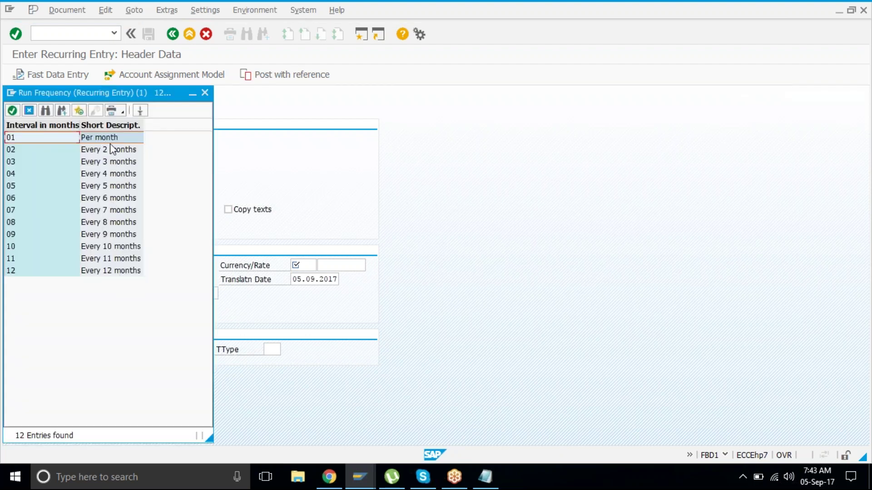
pyautogui.doubleClick(110, 138)
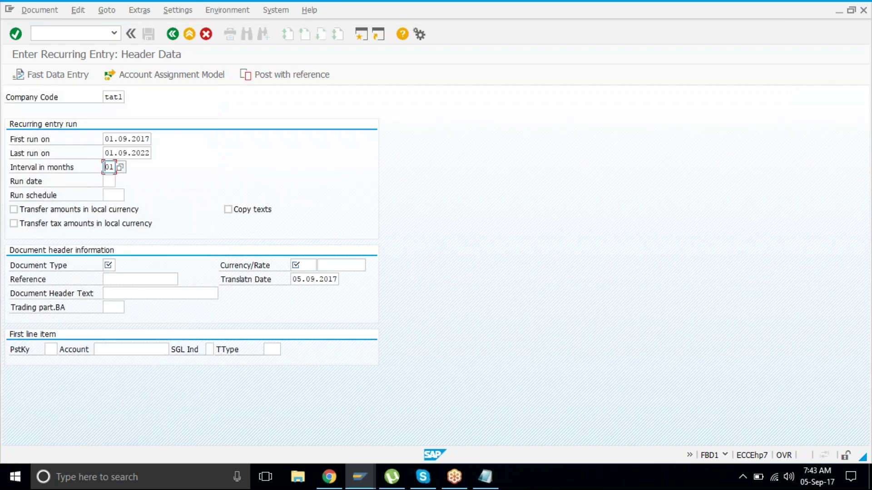
pyautogui.click(112, 265)
pyautogui.write('sa')
pyautogui.press('Tab')
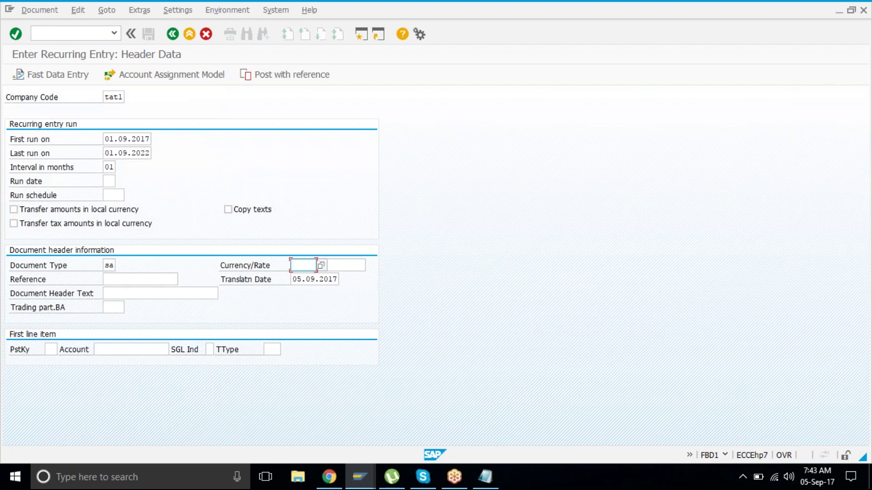
pyautogui.write('usd')
# Enter posting key 40 with G/L account 3101 Rent received for the first line.
pyautogui.click(51, 350)
pyautogui.write('40')
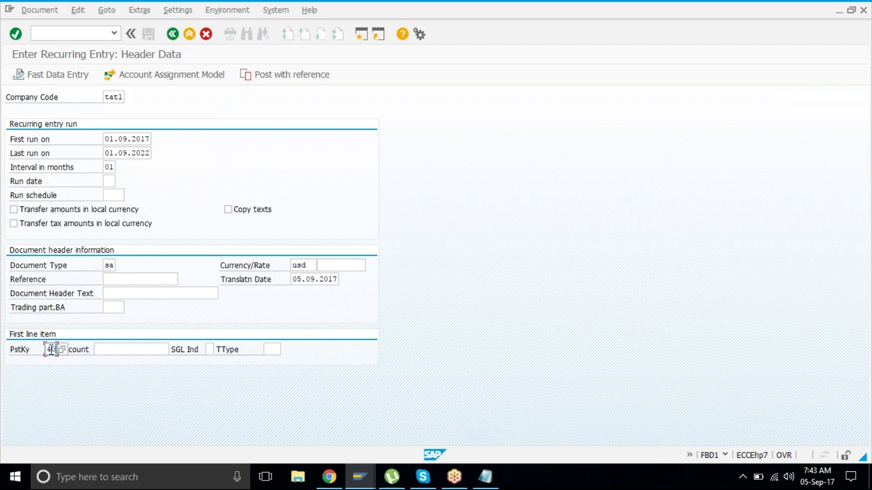
pyautogui.click(111, 350)
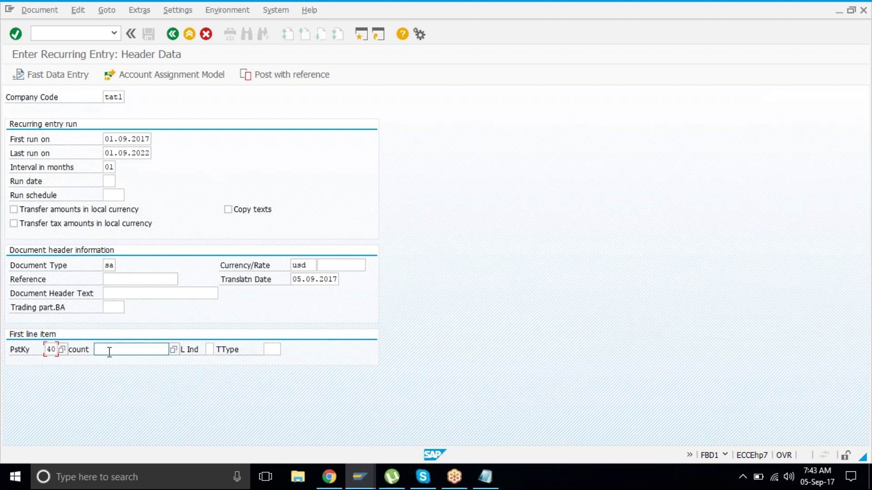
pyautogui.click(174, 350)
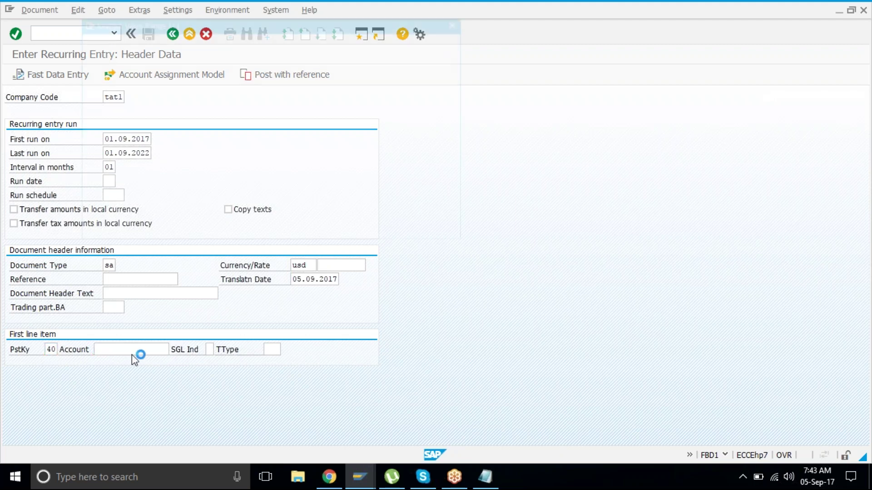
pyautogui.click(417, 223)
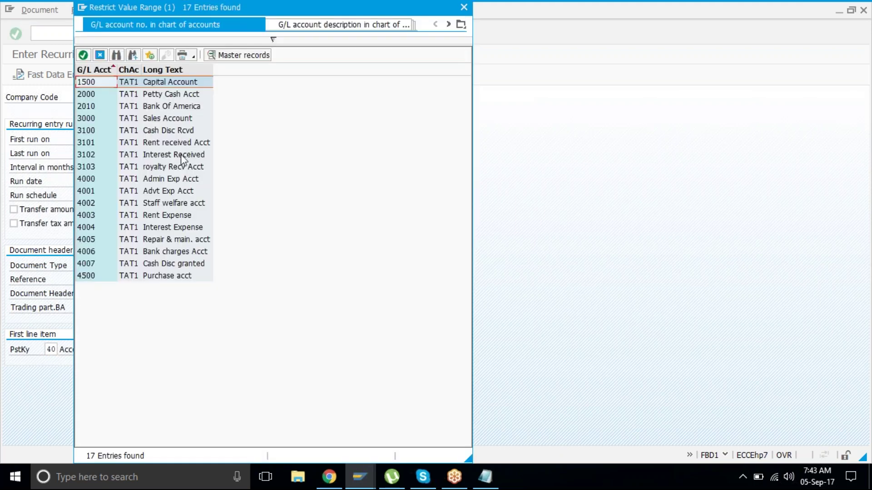
pyautogui.click(178, 167)
pyautogui.click(182, 179)
pyautogui.click(171, 155)
pyautogui.click(169, 144)
pyautogui.doubleClick(169, 144)
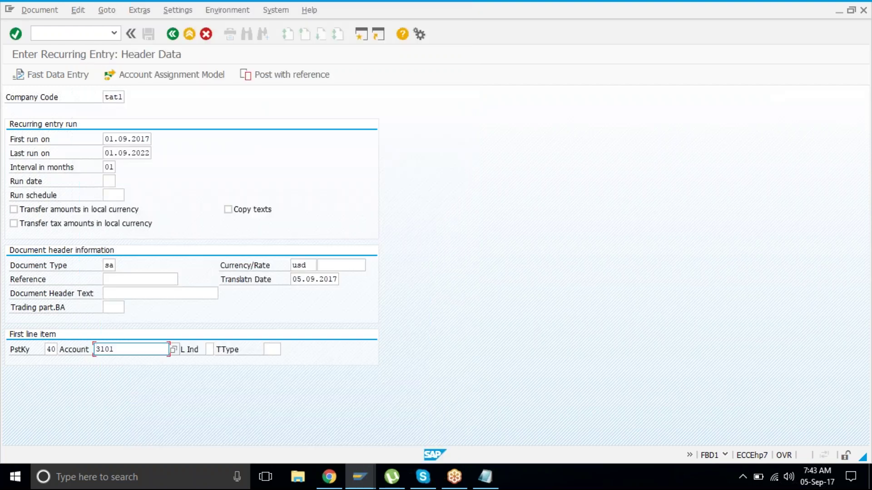
# Add header text 'rent income monthly', submit the header, and open a second SAP session.
pyautogui.click(151, 293)
pyautogui.write('R')
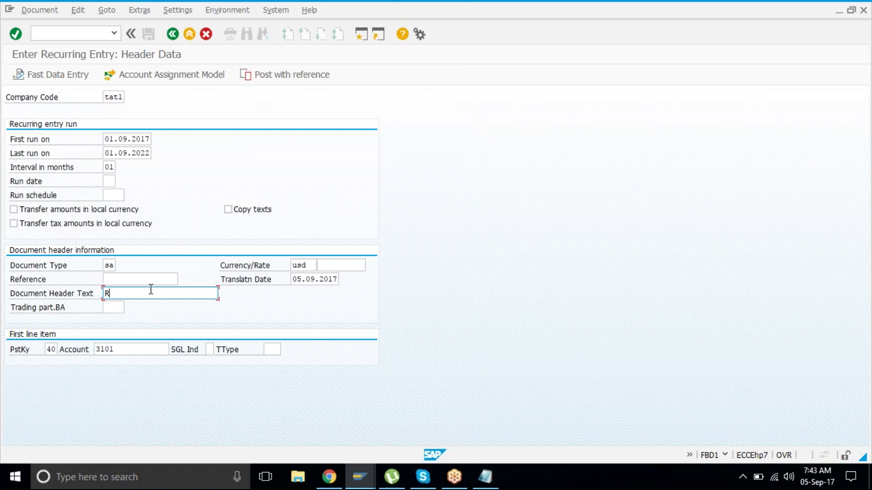
pyautogui.write('ent')
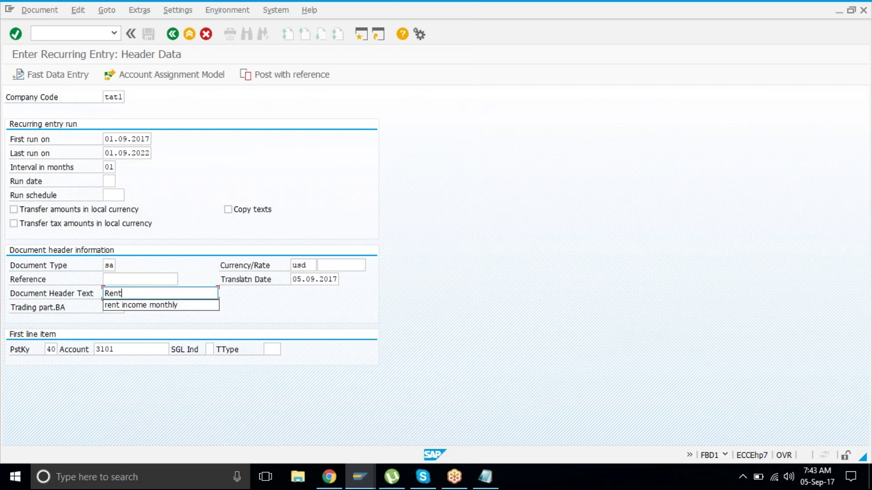
pyautogui.press('Down')
pyautogui.press('Return')
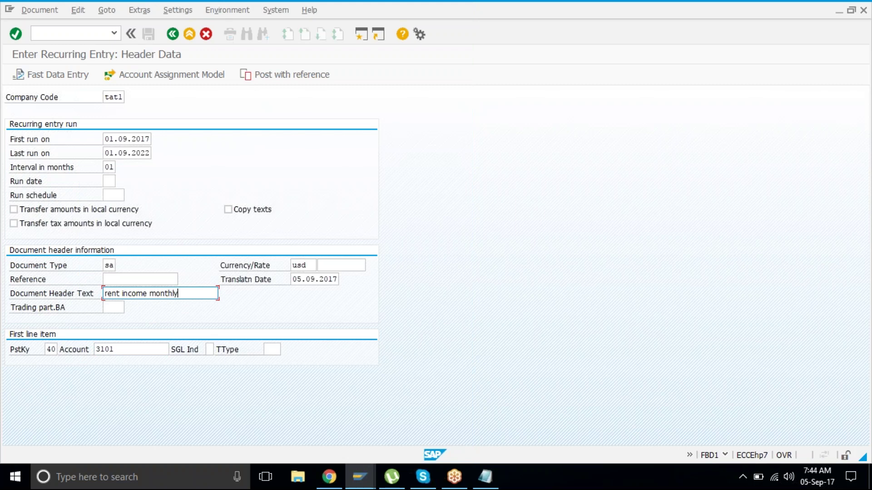
pyautogui.click(55, 350)
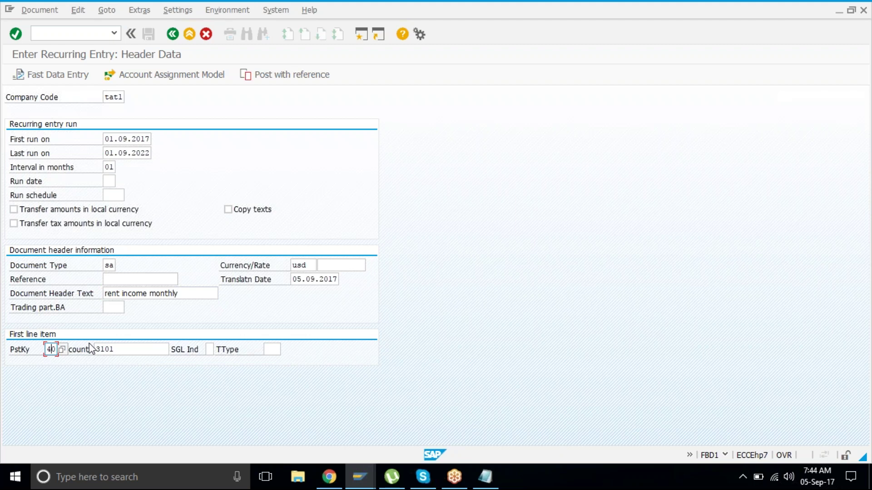
pyautogui.click(120, 350)
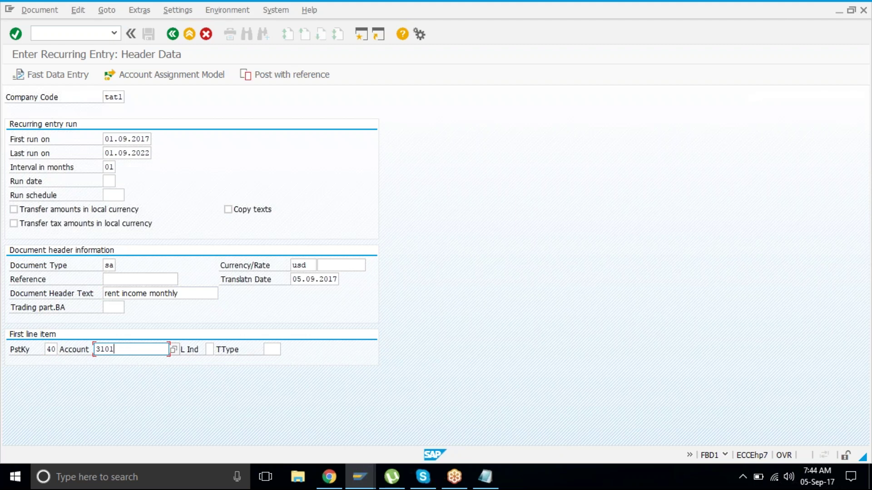
pyautogui.press('Return')
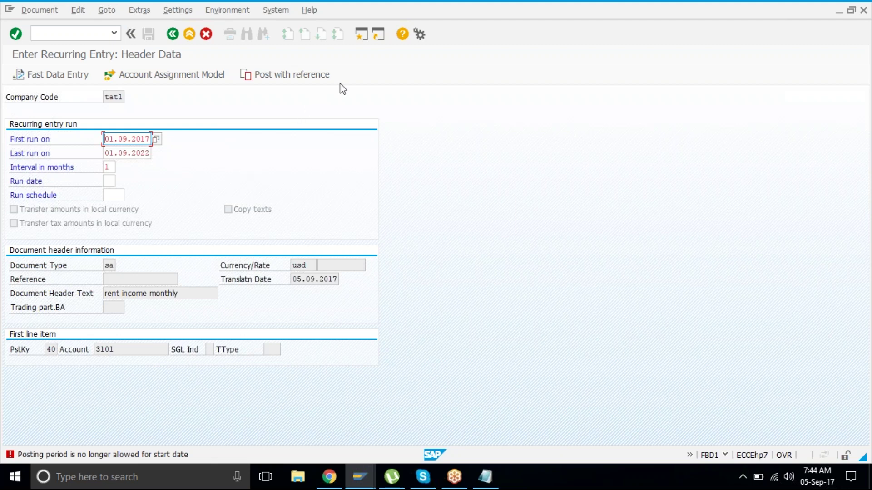
pyautogui.click(361, 35)
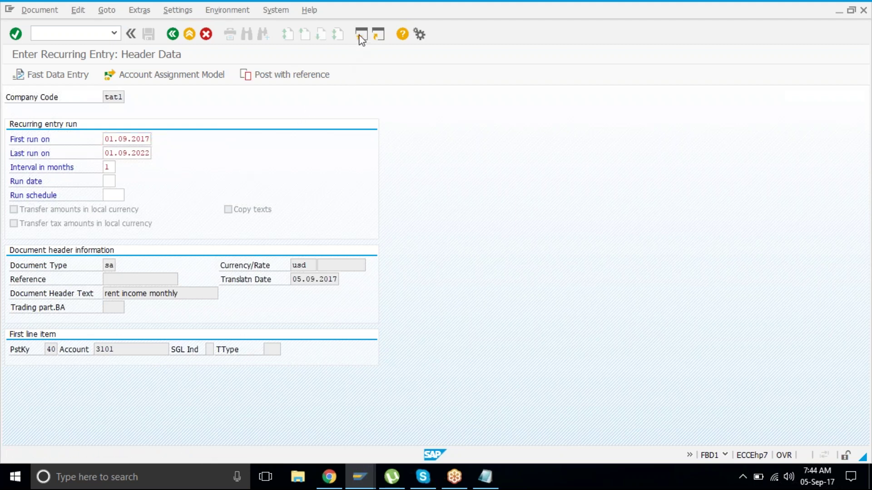
# Run OB52 and locate posting period variant TAT1.
pyautogui.write('ob5')
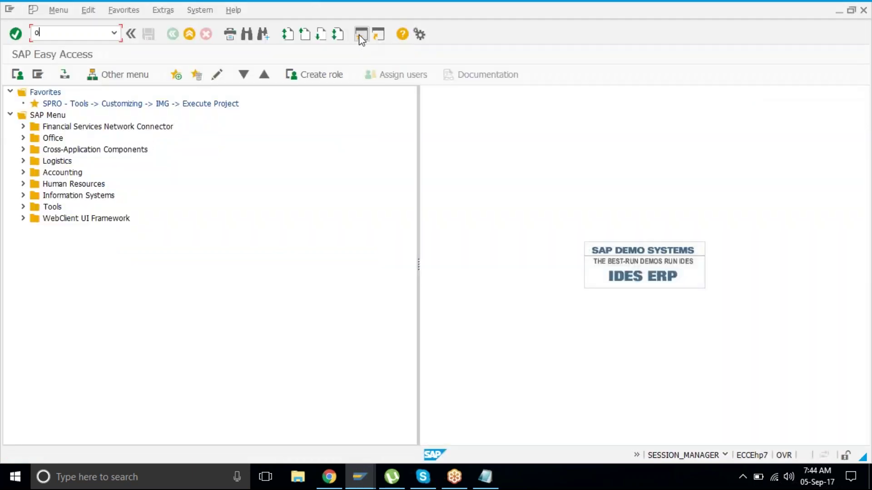
pyautogui.write('2')
pyautogui.press('Return')
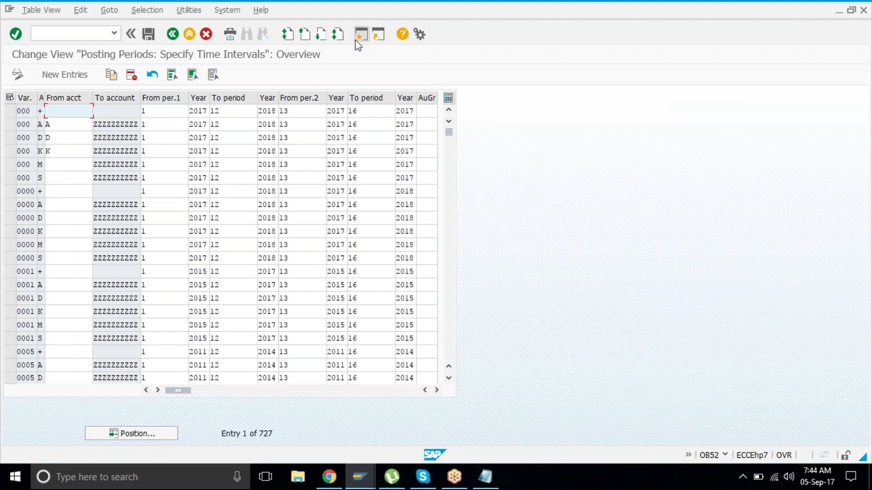
pyautogui.click(156, 434)
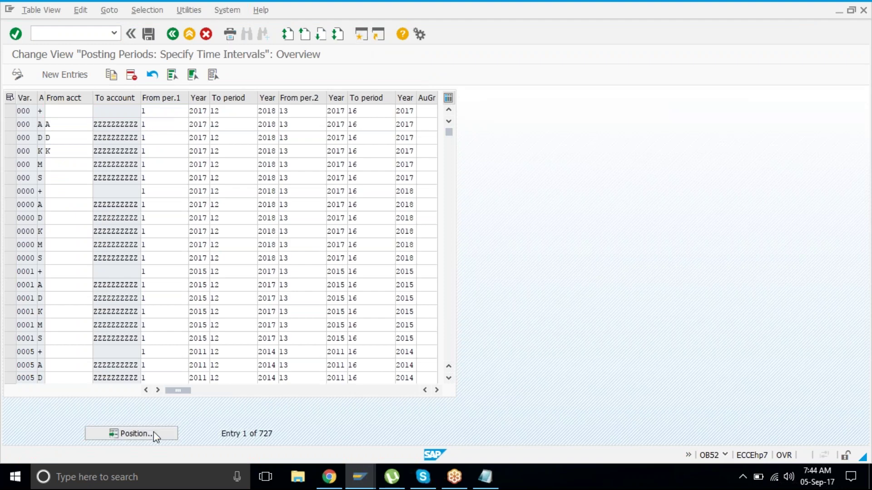
pyautogui.write('tatl')
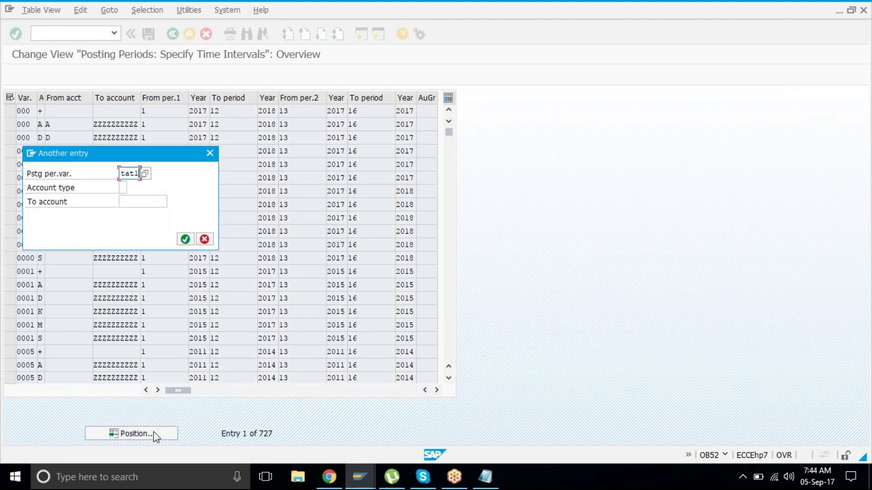
pyautogui.press('Return')
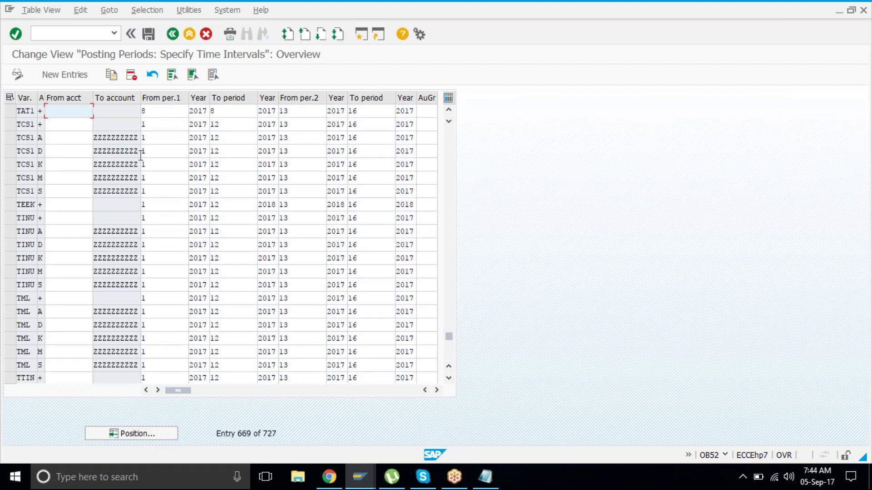
# Change TAT1's From and To periods from 8 to 9.
pyautogui.click(163, 110)
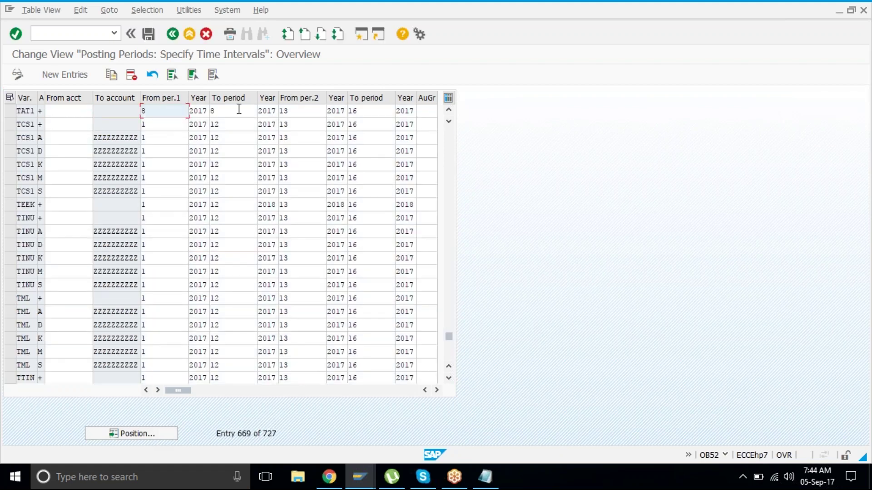
pyautogui.click(238, 109)
pyautogui.click(177, 112)
pyautogui.press('BackSpace')
pyautogui.write('9')
pyautogui.press('Tab')
pyautogui.press('Tab')
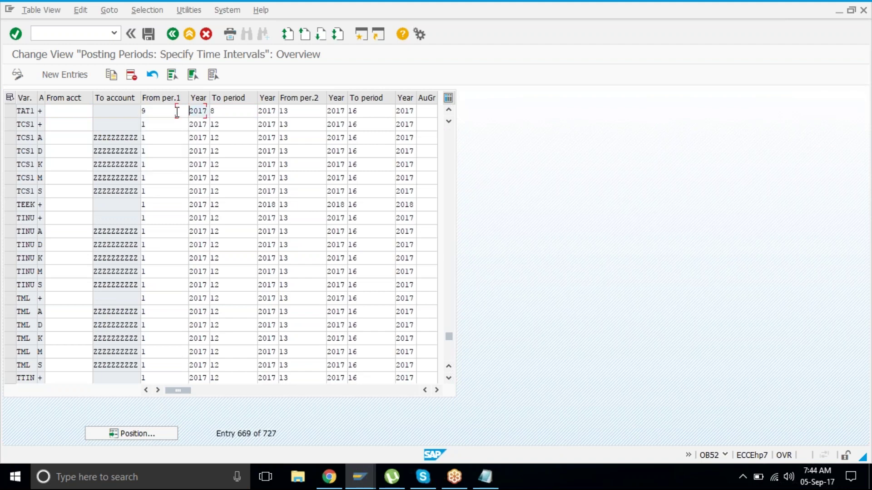
pyautogui.press('BackSpace')
pyautogui.write('99')
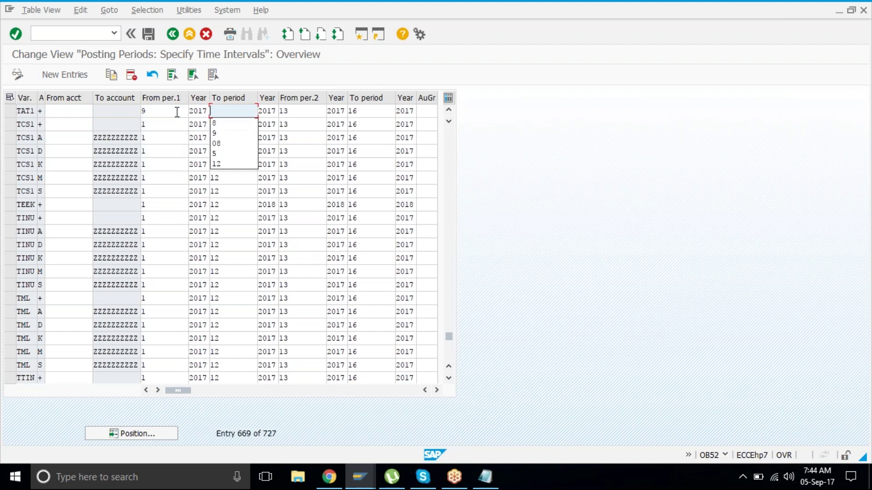
pyautogui.press('Return')
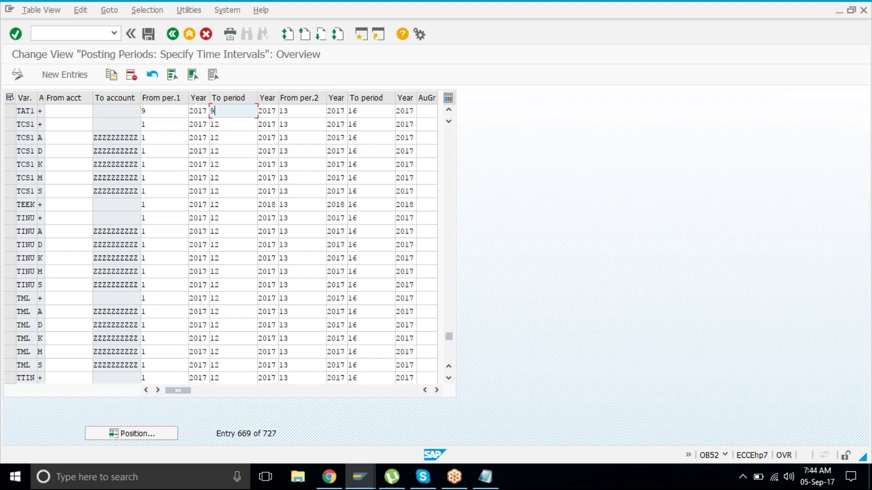
# Save the posting period changes under a customizing request and return to the FBD1 window.
pyautogui.hotkey('ctrl', 's')
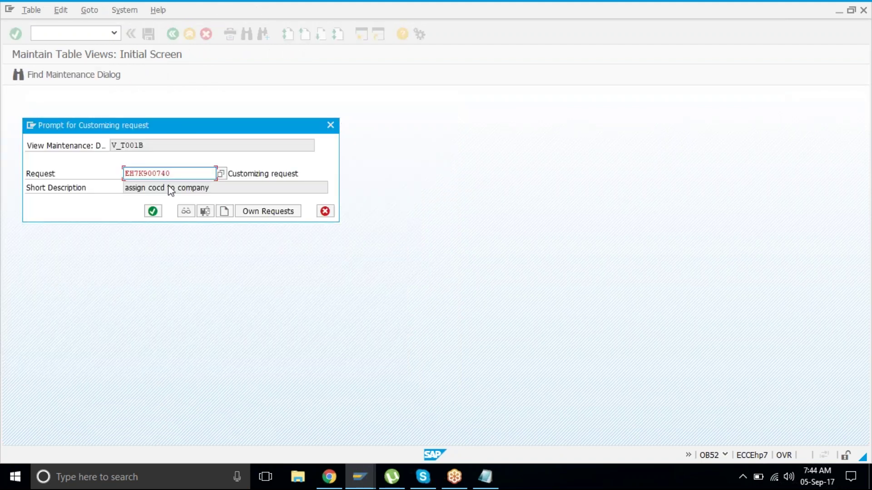
pyautogui.click(157, 212)
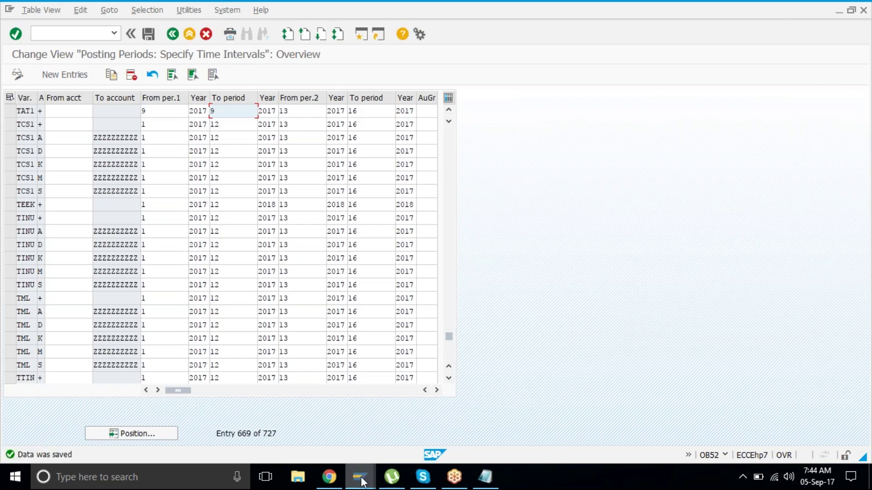
pyautogui.moveTo(362, 482)
pyautogui.click(373, 402)
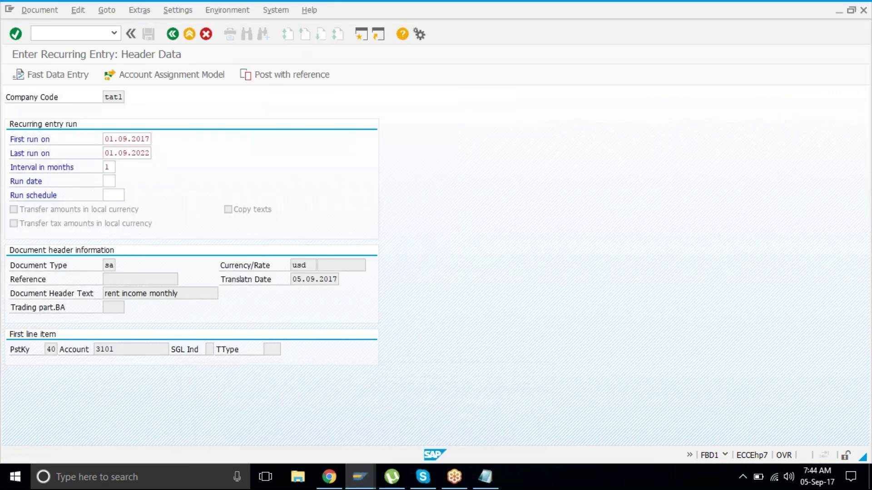
# Give the first item an amount of 6000 with text 'rent income monthly'.
pyautogui.press('Return')
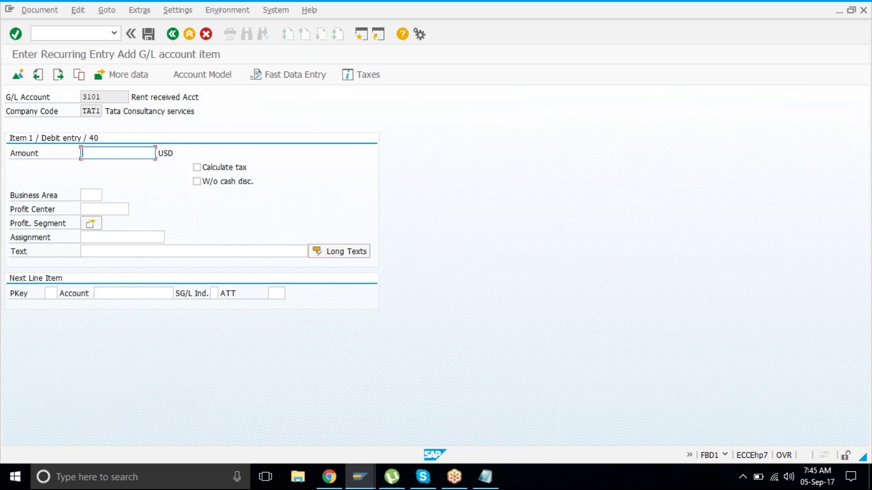
pyautogui.write('6000')
pyautogui.click(229, 251)
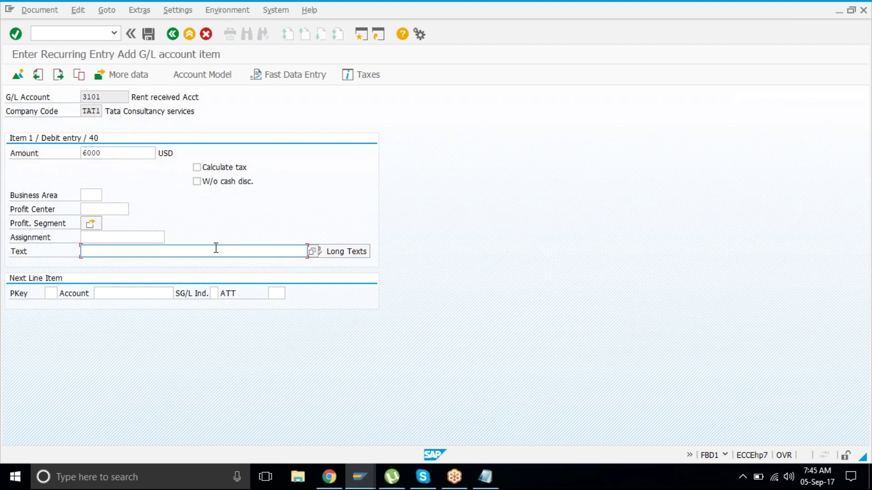
pyautogui.write('re')
pyautogui.press('Down')
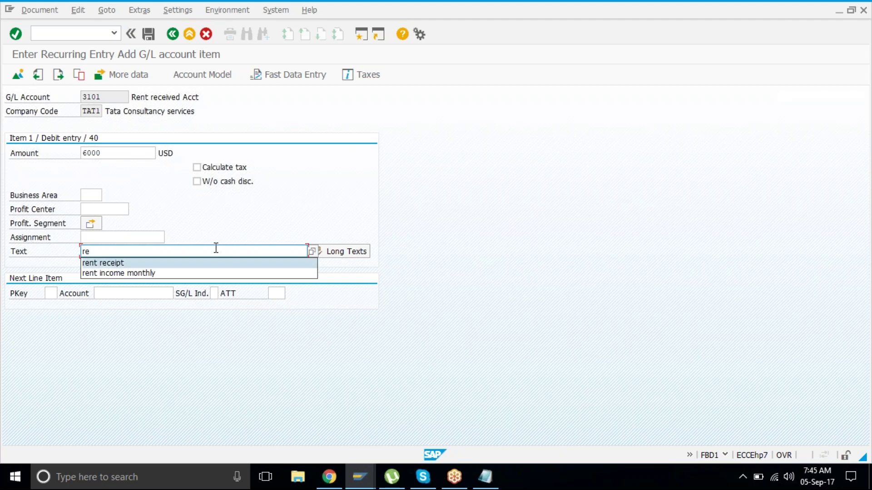
pyautogui.press('Down')
pyautogui.press('Return')
pyautogui.press('Return')
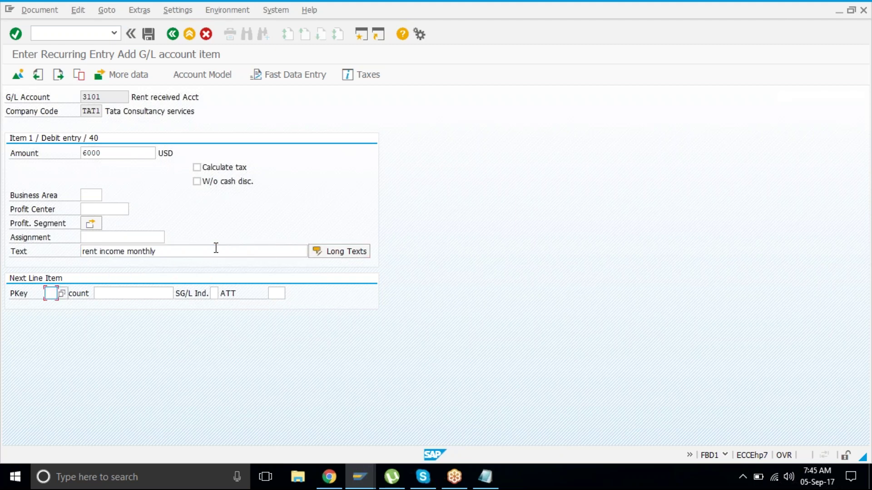
# Start the next item with posting key 50 and account starting '20'.
pyautogui.write('50')
pyautogui.press('Tab')
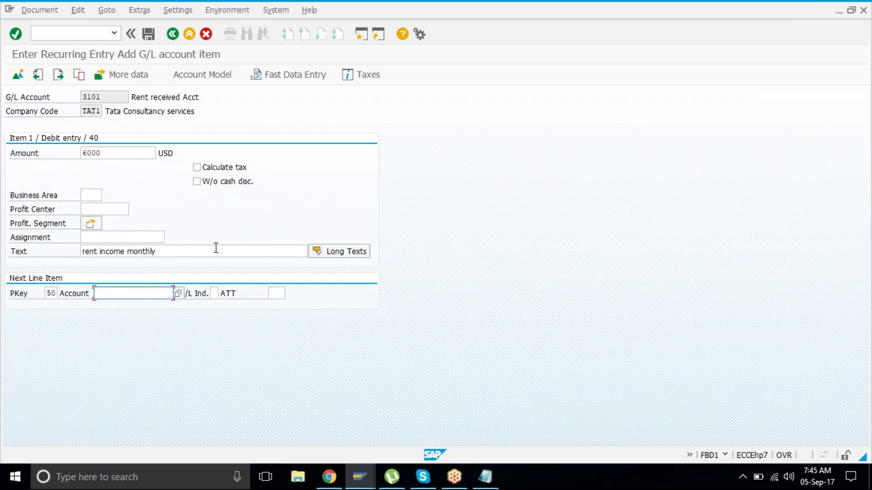
pyautogui.write('20')
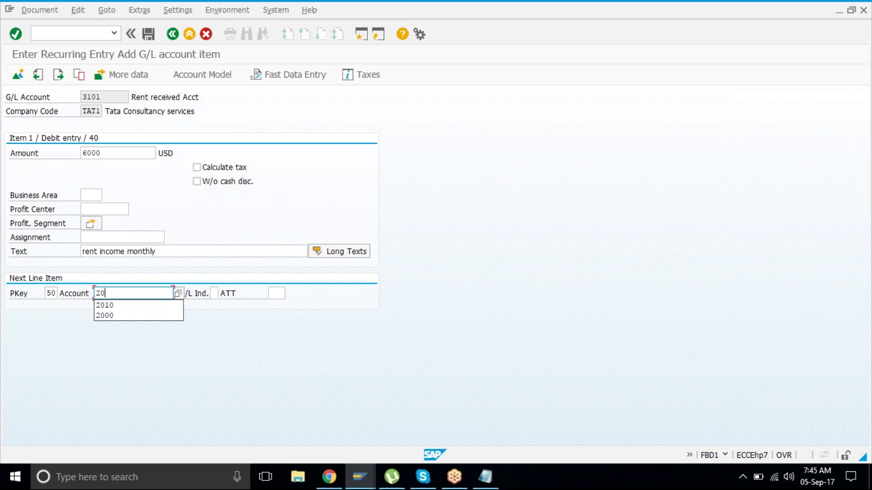
# Discard the 3101 item and enter a debit on bank account 2010 (key 40) for 6000.
pyautogui.click(108, 98)
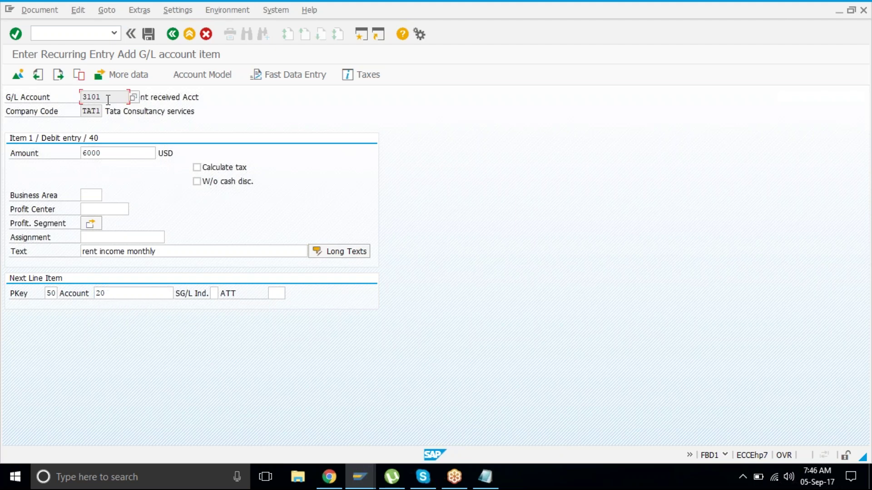
pyautogui.click(206, 34)
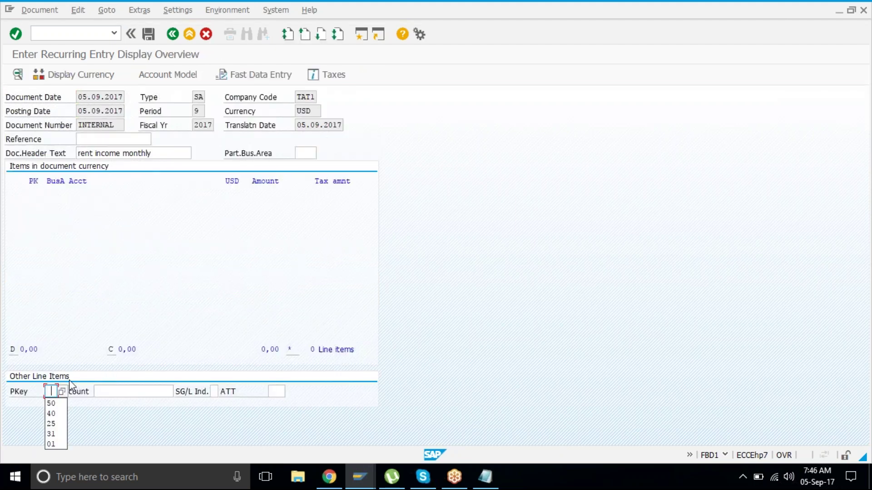
pyautogui.click(59, 413)
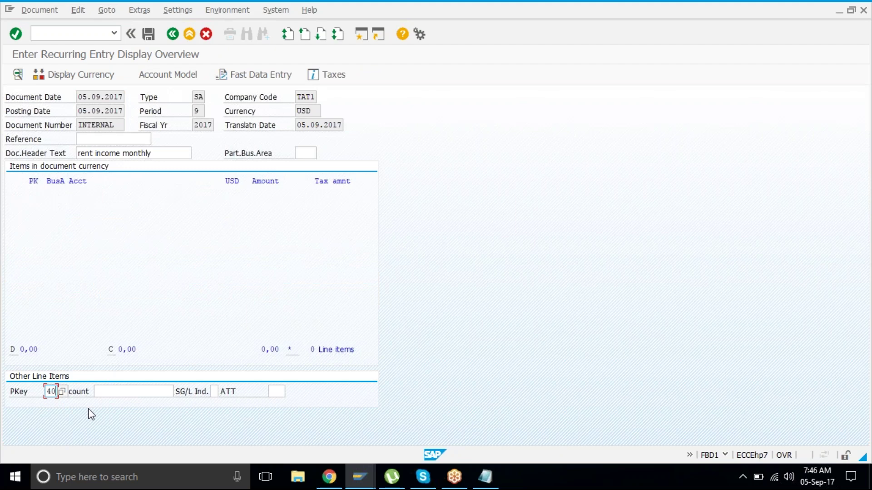
pyautogui.click(117, 392)
pyautogui.write('2010')
pyautogui.press('Return')
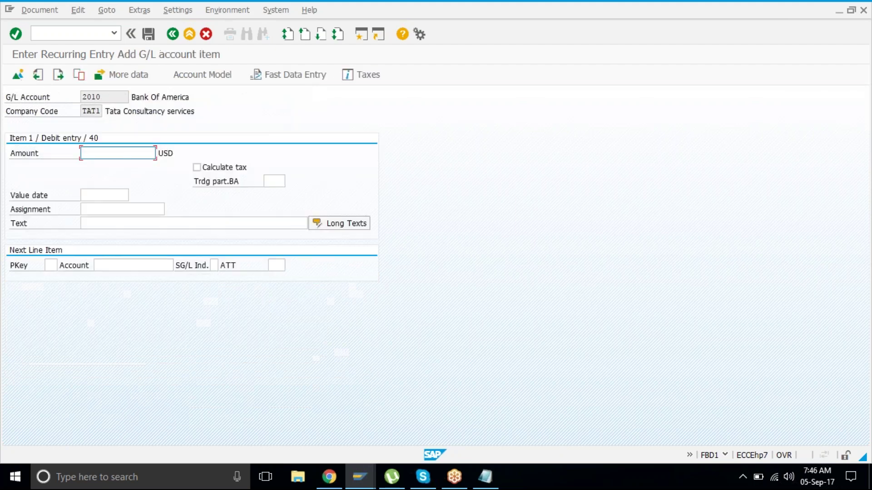
pyautogui.write('6000')
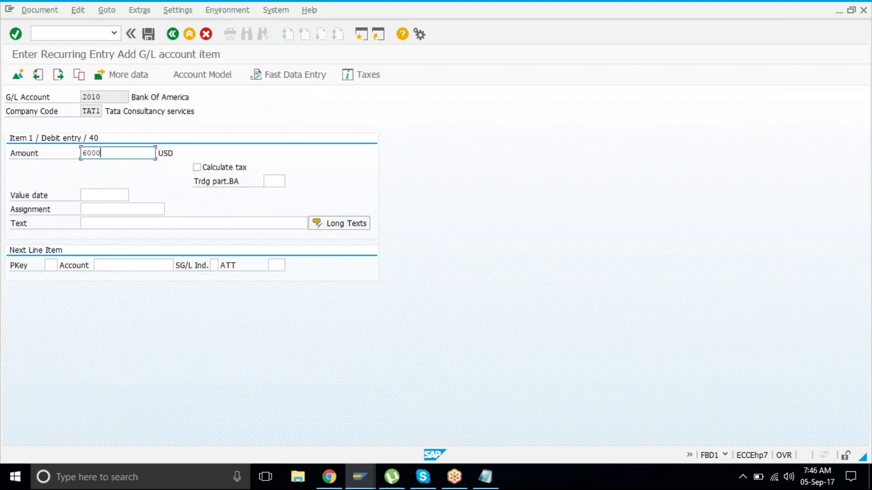
# Add text 'rent income monthly' and open a posting key 50 credit item on account 3101.
pyautogui.click(200, 222)
pyautogui.click(180, 236)
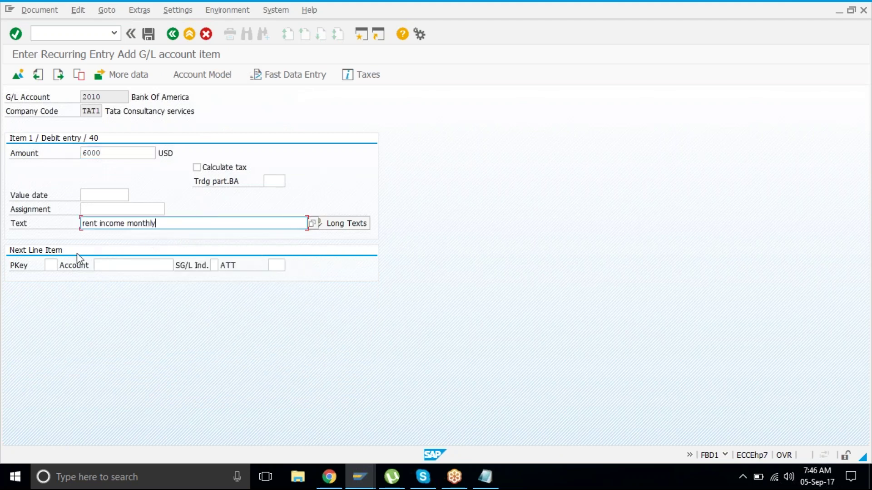
pyautogui.click(50, 265)
pyautogui.write('50')
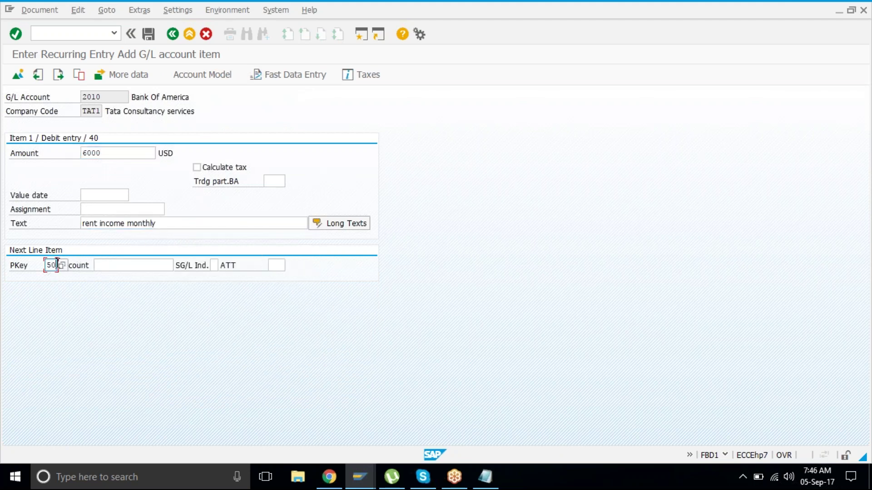
pyautogui.click(123, 266)
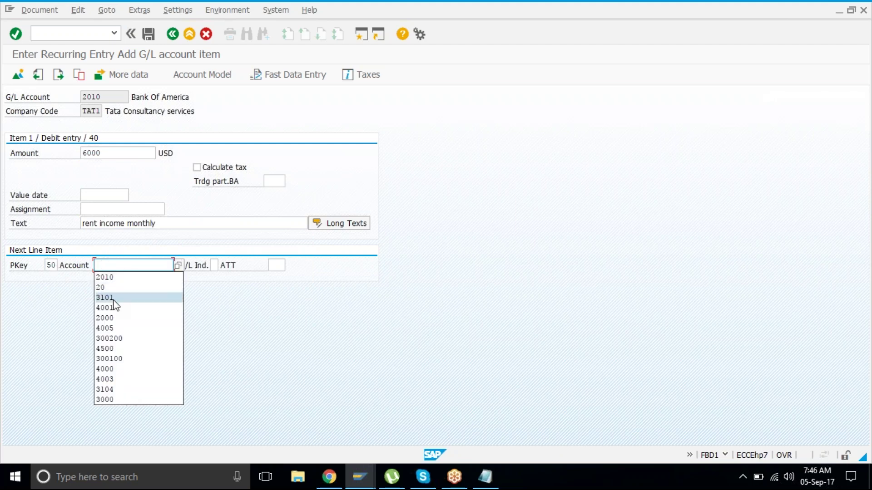
pyautogui.click(117, 298)
pyautogui.press('Return')
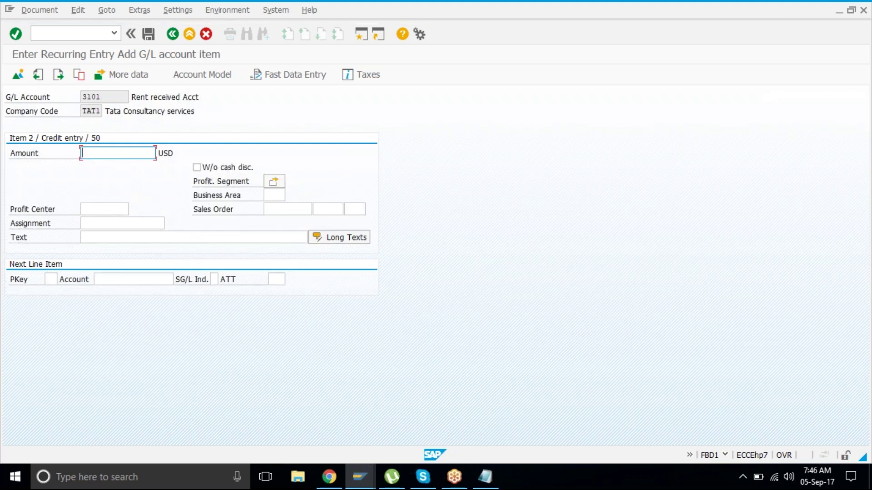
# Copy the 6000 amount and text into the 3101 credit item using * and +, then post the document.
pyautogui.write('*')
pyautogui.click(94, 239)
pyautogui.write('+')
pyautogui.press('Return')
pyautogui.click(150, 36)
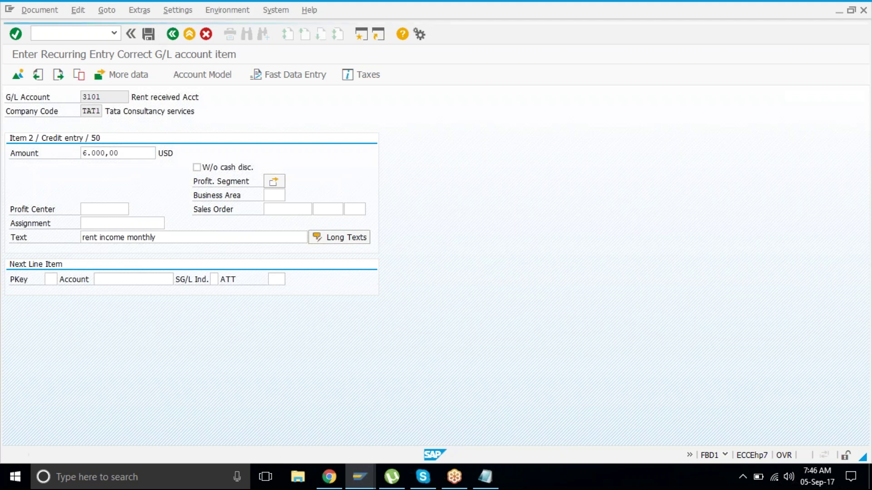
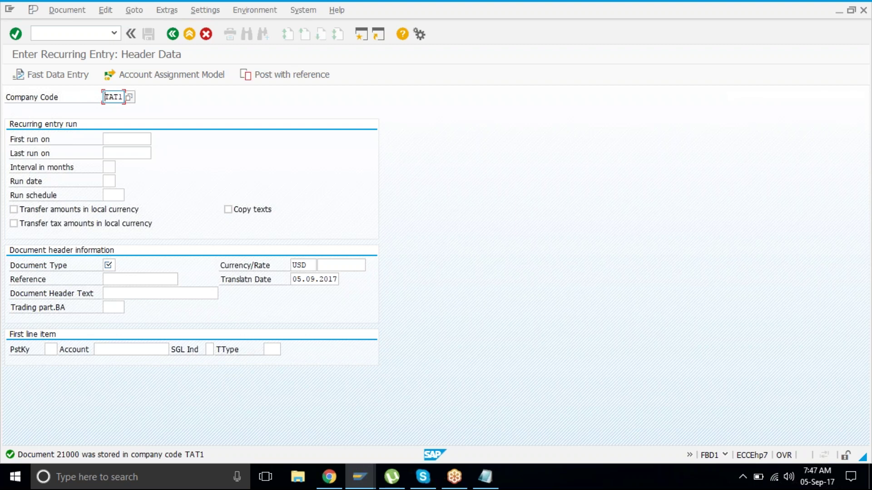
# Schedule the recurring entry from 01.09.2017 to 01.09.2027 with a 12-month interval.
pyautogui.click(114, 139)
pyautogui.write('01')
pyautogui.press('Down')
pyautogui.press('Return')
pyautogui.press('Tab')
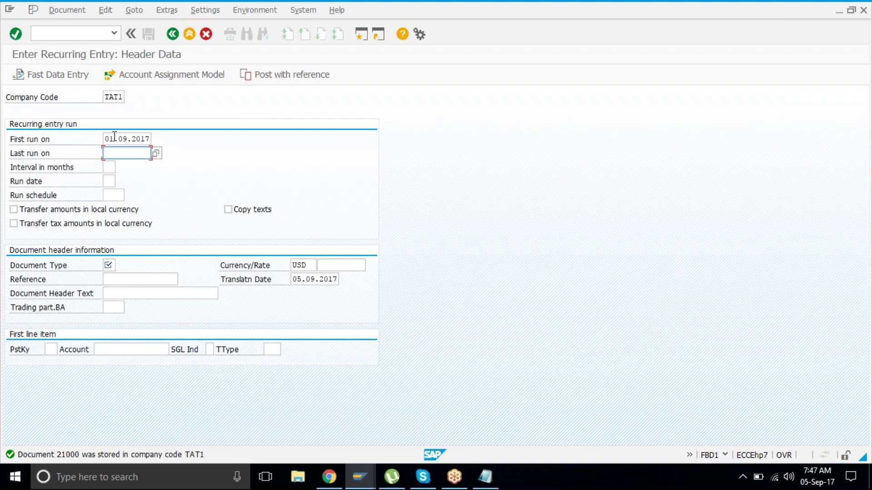
pyautogui.write('01')
pyautogui.press('Down')
pyautogui.press('Down')
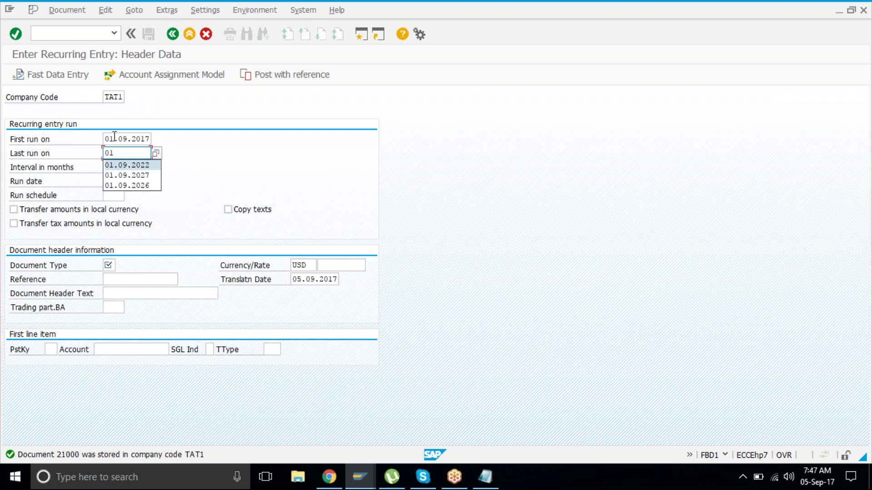
pyautogui.press('Return')
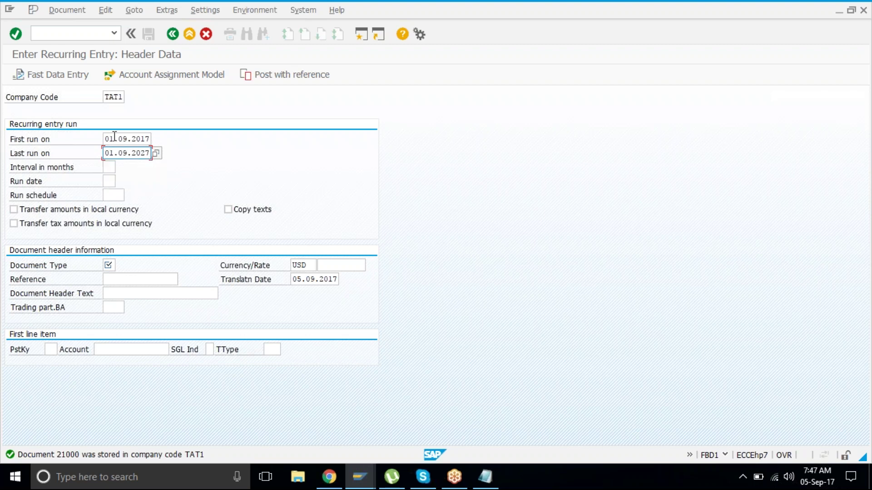
pyautogui.press('Tab')
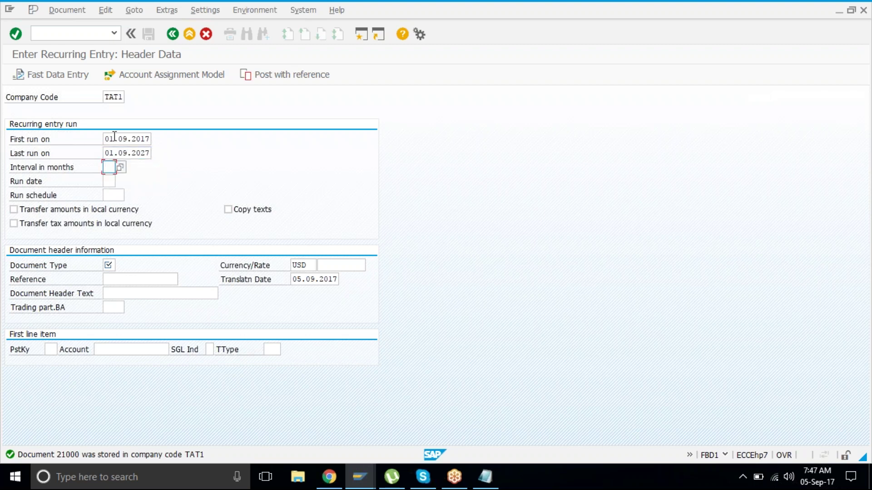
pyautogui.write('12')
pyautogui.press('Tab')
pyautogui.press('Tab')
pyautogui.press('Tab')
pyautogui.press('Tab')
pyautogui.press('Tab')
pyautogui.press('Tab')
# Set document type SA and header text 'royalty rcvd yearly'.
pyautogui.write('sa')
pyautogui.press('Tab')
pyautogui.press('Tab')
pyautogui.press('Tab')
pyautogui.press('Tab')
pyautogui.press('Tab')
pyautogui.hotkey('shift', 'Tab')
pyautogui.write('r')
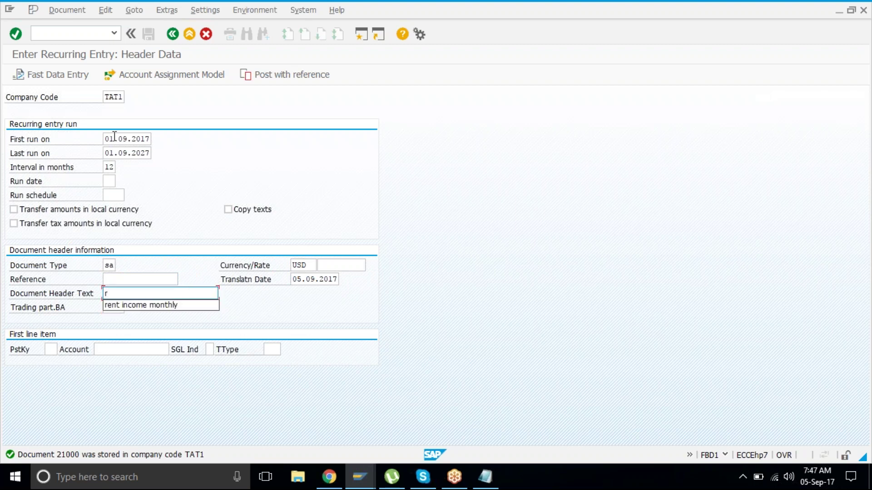
pyautogui.write('oyal')
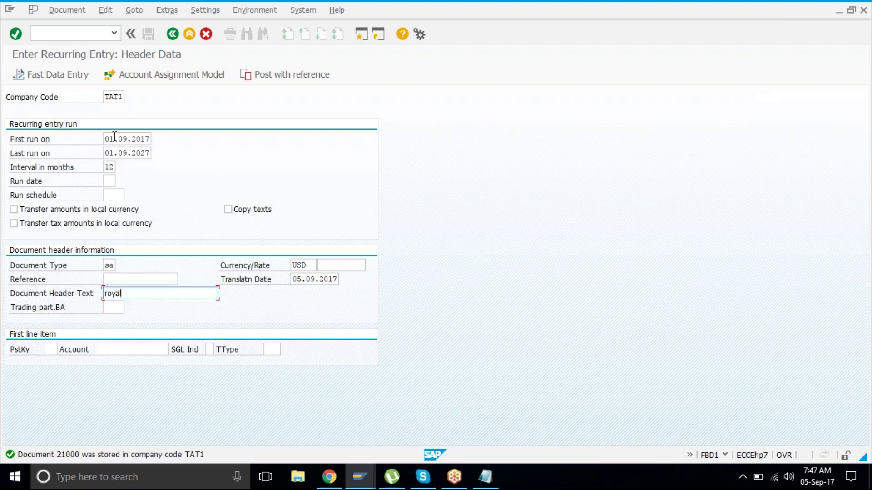
pyautogui.write('ty rovd yearly')
pyautogui.hotkey('shift', 'Home')
pyautogui.hotkey('ctrl', 'c')
pyautogui.press('BackSpace')
pyautogui.press('Tab')
pyautogui.press('Tab')
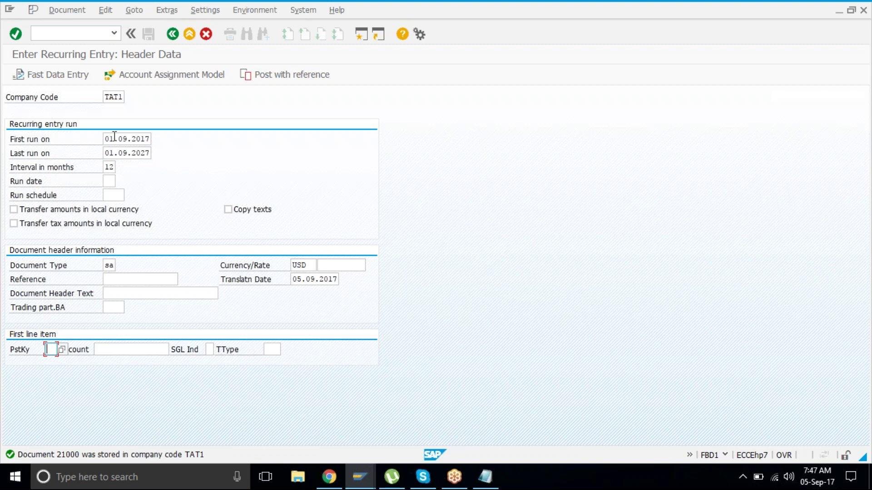
pyautogui.click(119, 298)
pyautogui.hotkey('ctrl', 'v')
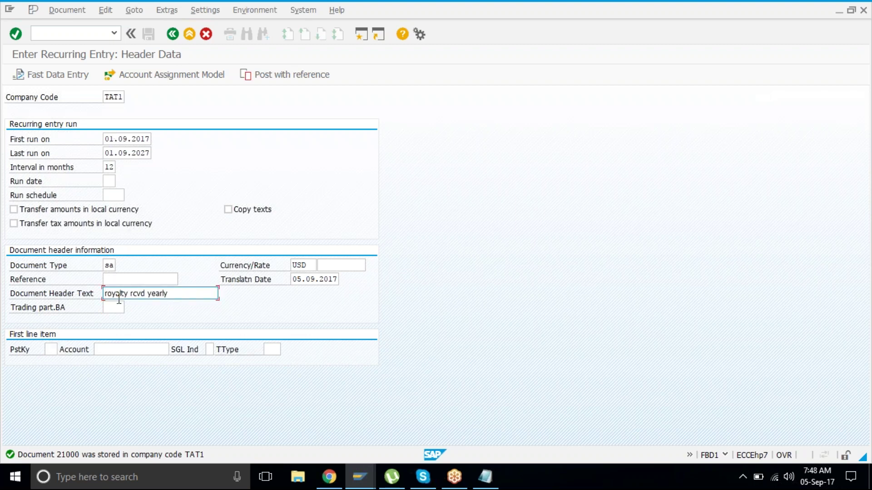
# Start the first line with posting key 40 on account 2010.
pyautogui.click(51, 349)
pyautogui.press('Return')
pyautogui.write('40')
pyautogui.press('Tab')
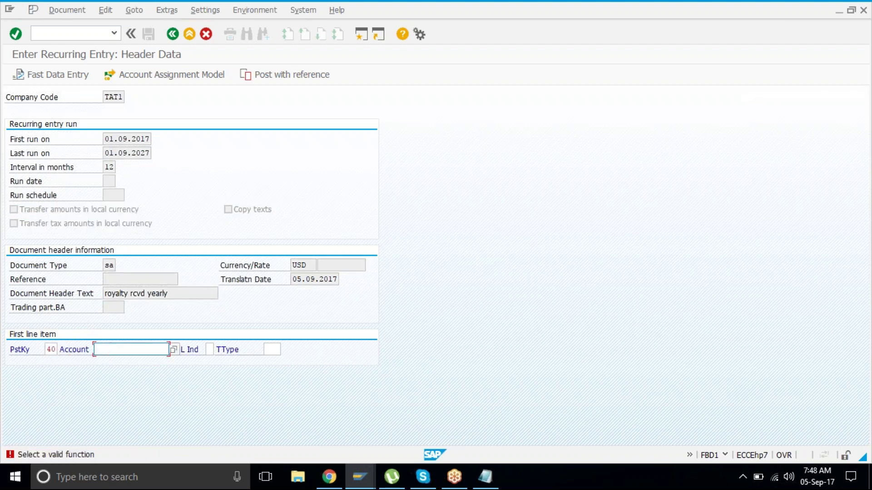
pyautogui.write('2010')
pyautogui.press('Return')
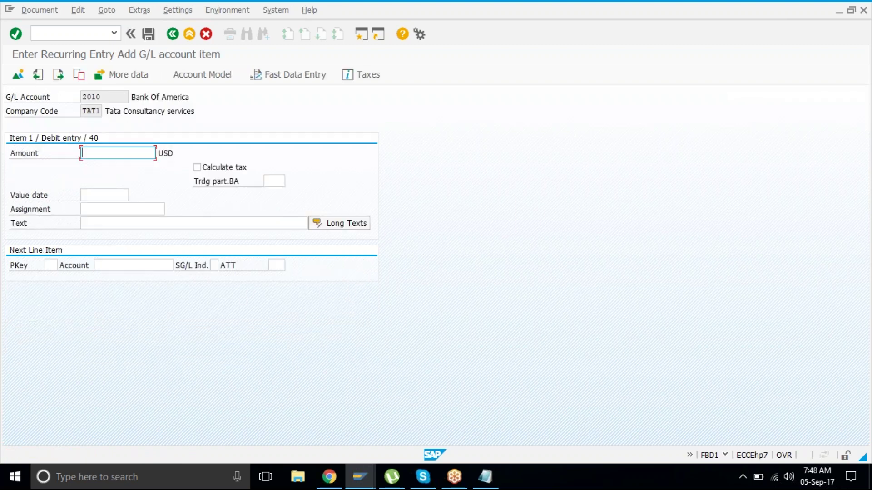
# Debit 60000 with text 'royalty rcvd yearly' and enter posting key 50 for the next line.
pyautogui.write('60000')
pyautogui.press('Tab')
pyautogui.press('Tab')
pyautogui.press('Tab')
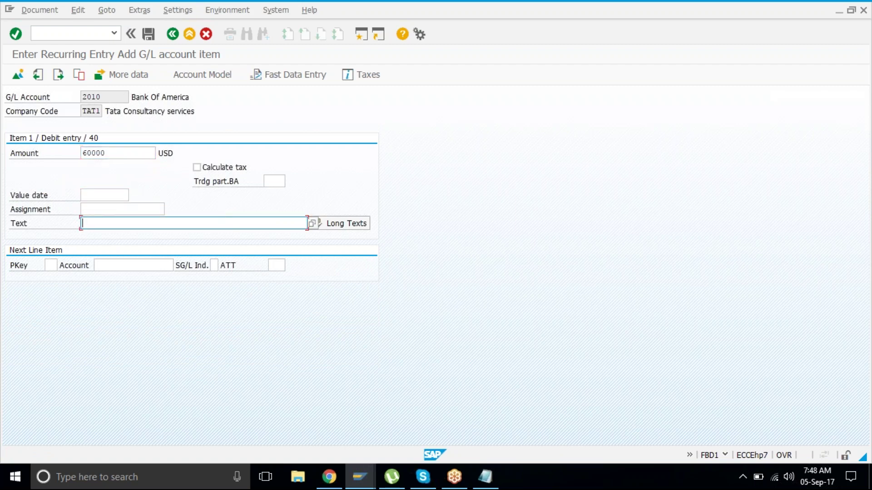
pyautogui.write('royalty rcvd yearly')
pyautogui.click(133, 265)
pyautogui.click(51, 265)
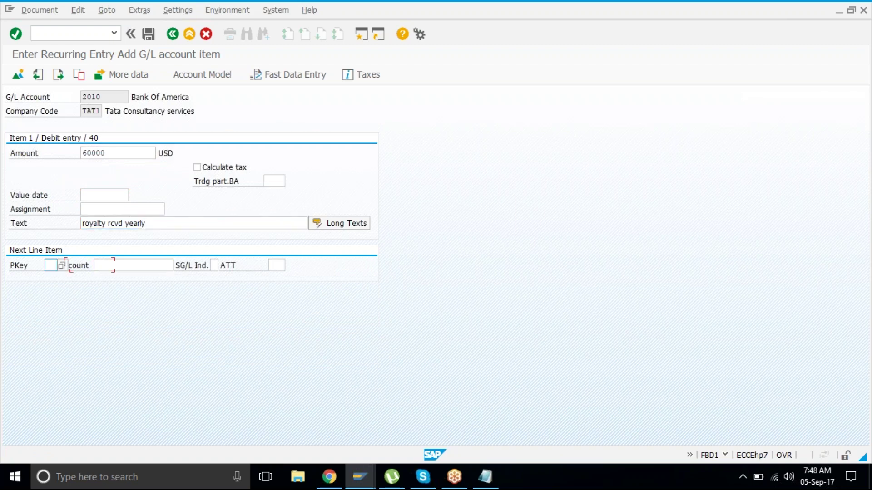
pyautogui.write('50')
pyautogui.press('Tab')
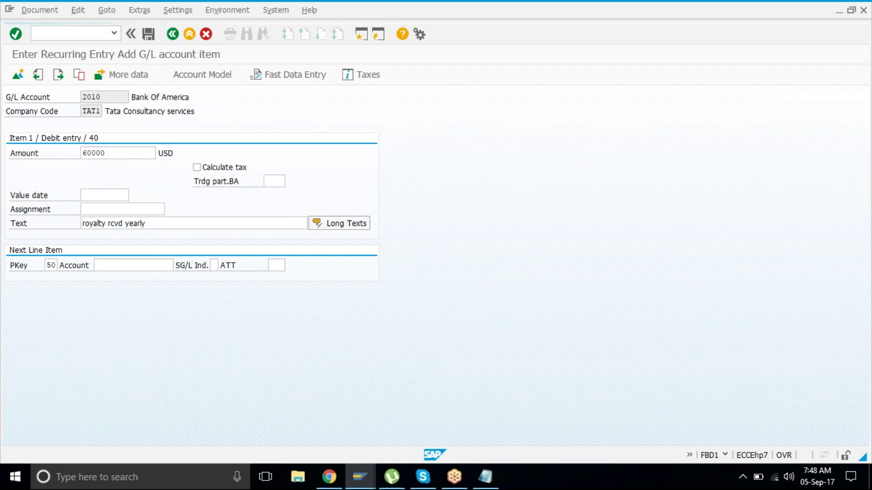
# Choose royalty Recv Acct 3103 from the G/L account list as the credit account.
pyautogui.press('F4')
pyautogui.press('Return')
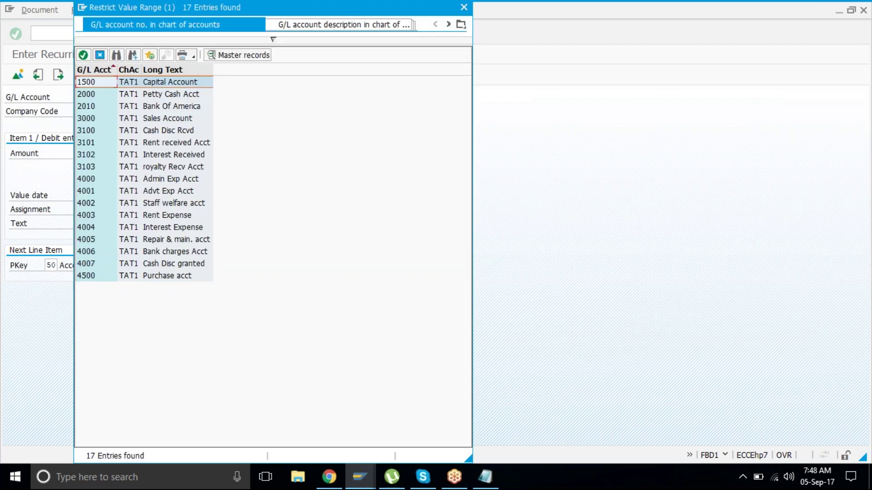
pyautogui.press('Down')
pyautogui.press('Down')
pyautogui.press('Down')
pyautogui.press('Down')
pyautogui.press('Down')
pyautogui.press('Down')
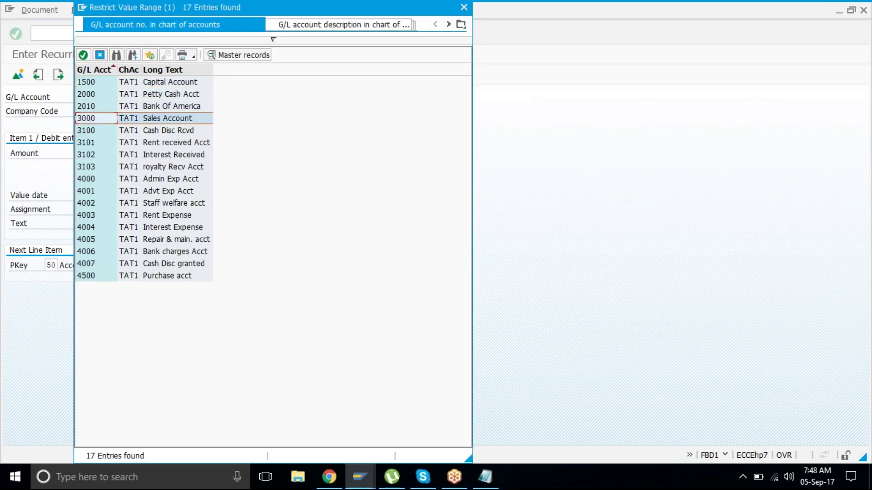
pyautogui.press('Down')
pyautogui.press('Down')
pyautogui.press('Down')
pyautogui.press('Down')
pyautogui.press('Down')
pyautogui.press('Down')
pyautogui.press('Down')
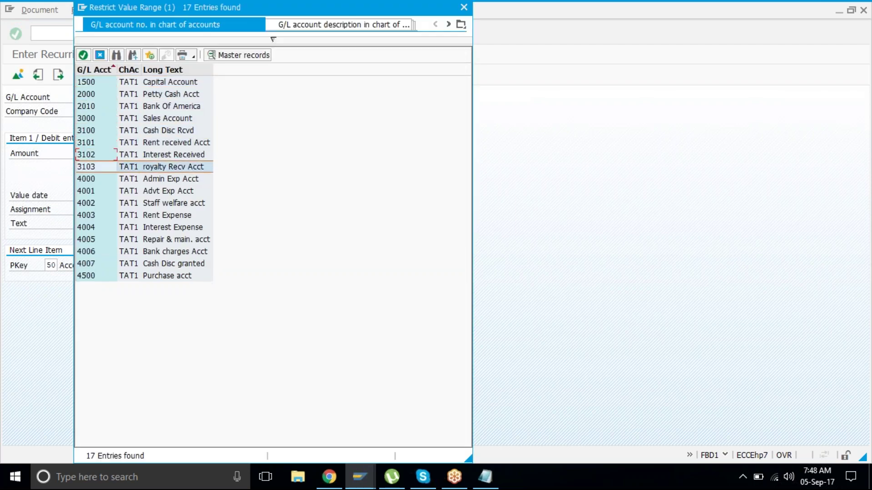
pyautogui.press('Up')
pyautogui.press('Up')
pyautogui.press('Up')
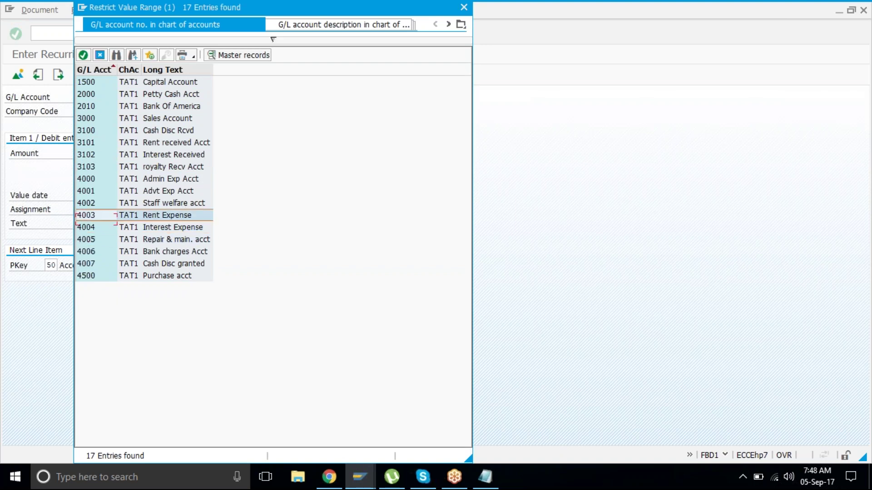
pyautogui.press('Down')
pyautogui.press('Up')
pyautogui.press('Up')
pyautogui.press('Up')
pyautogui.press('Up')
pyautogui.press('Up')
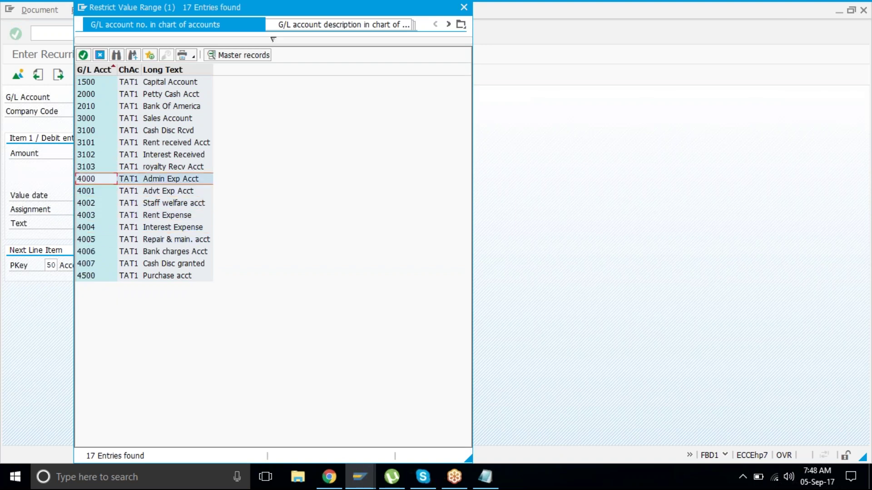
pyautogui.press('Up')
pyautogui.press('Up')
pyautogui.press('Up')
pyautogui.press('Up')
pyautogui.press('Down')
pyautogui.press('Down')
pyautogui.press('Down')
pyautogui.press('Down')
pyautogui.press('Down')
pyautogui.press('Return')
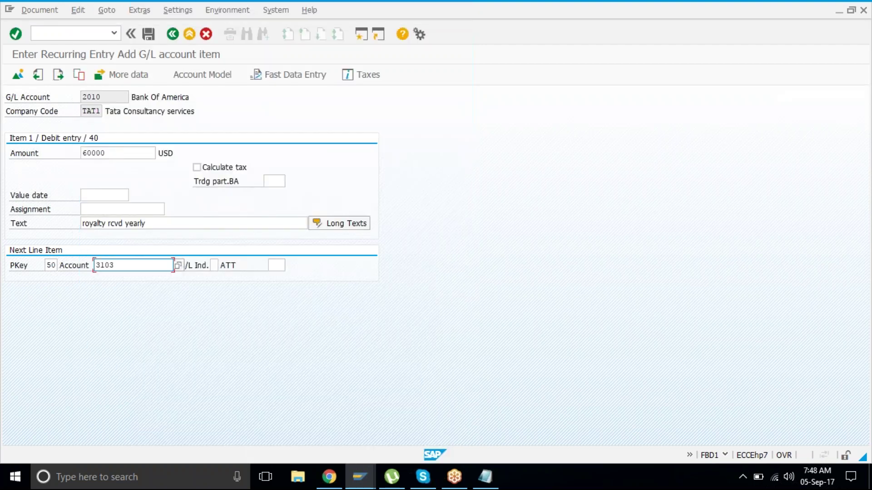
pyautogui.press('Return')
# Credit the balancing amount (*) with copied text (+) and save recurring document 21001.
pyautogui.write('*')
pyautogui.press('Tab')
pyautogui.press('Tab')
pyautogui.press('Tab')
pyautogui.write('+')
pyautogui.press('Return')
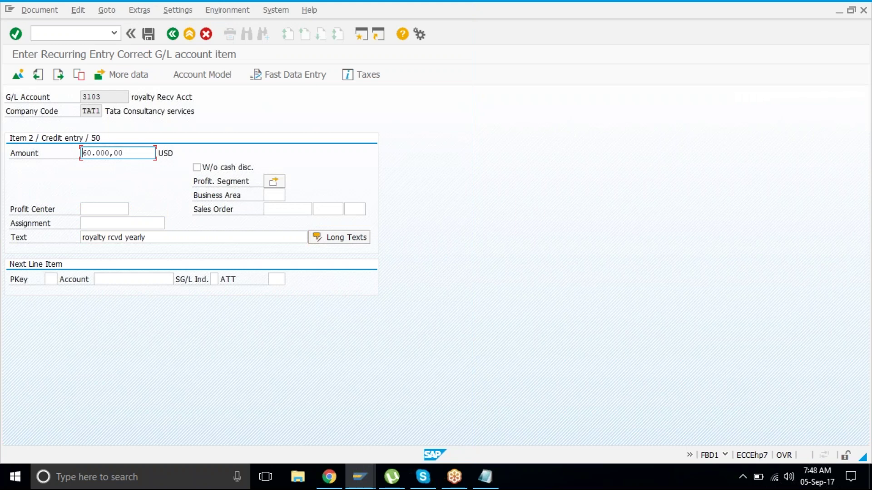
pyautogui.hotkey('ctrl', 's')
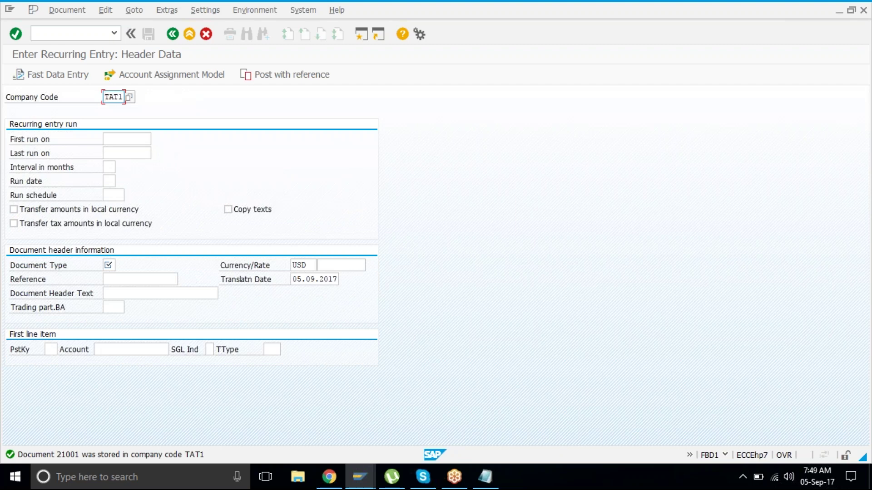
# Schedule the next recurring entry from 05.09.2017 to 05.09.2023 every 3 months.
pyautogui.click(127, 142)
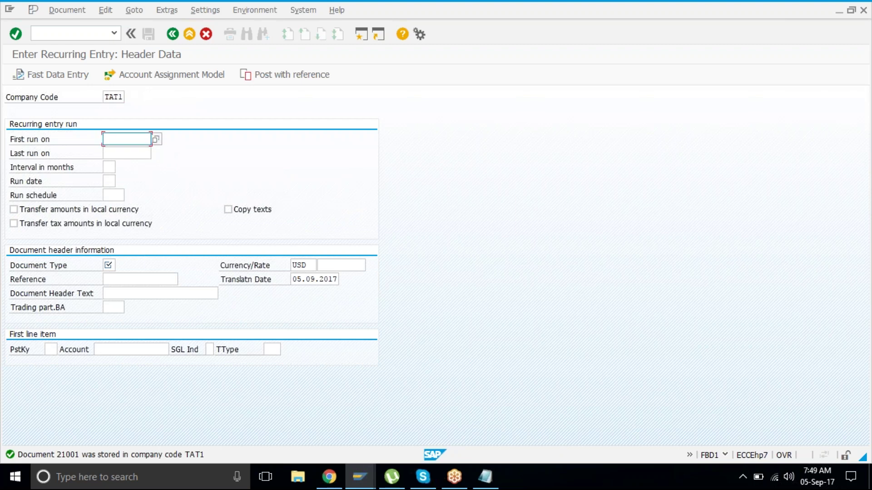
pyautogui.click(128, 141)
pyautogui.write('05.09.2017')
pyautogui.press('Tab')
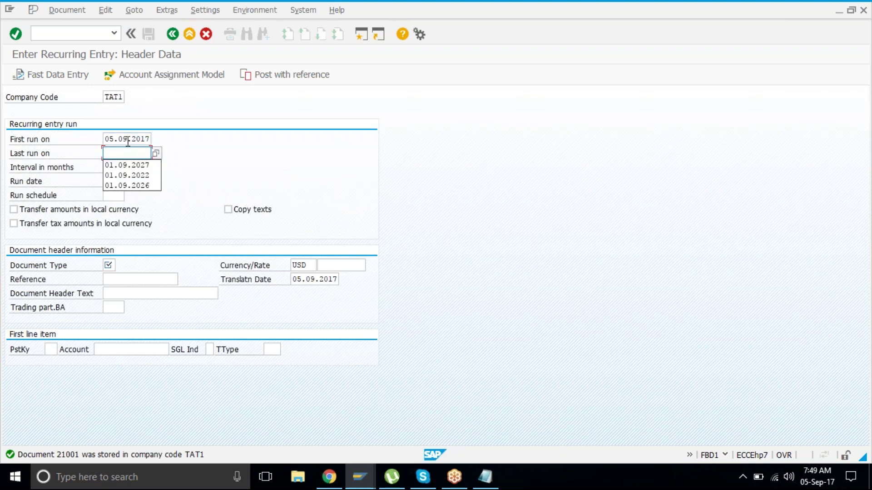
pyautogui.write('05')
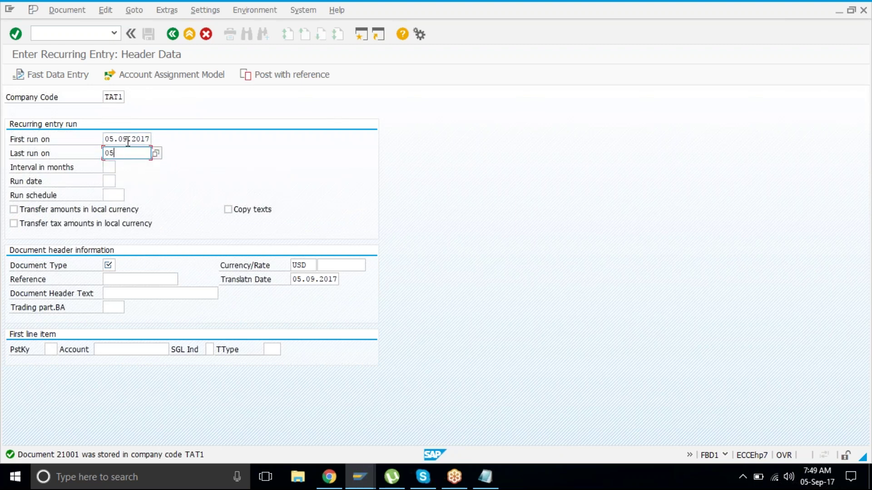
pyautogui.write('.09.2023')
pyautogui.press('Tab')
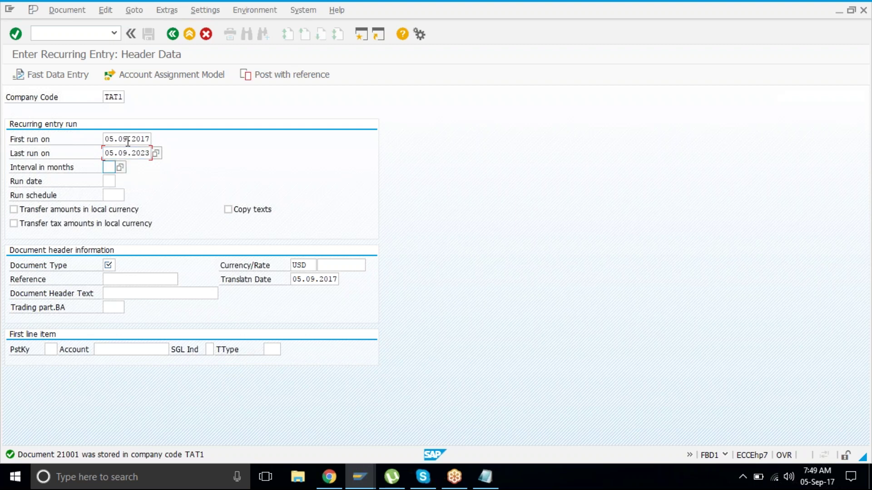
pyautogui.write('1')
pyautogui.press('BackSpace')
pyautogui.write('3')
pyautogui.press('Tab')
pyautogui.press('Tab')
pyautogui.press('Tab')
pyautogui.press('Tab')
pyautogui.press('Tab')
pyautogui.press('Tab')
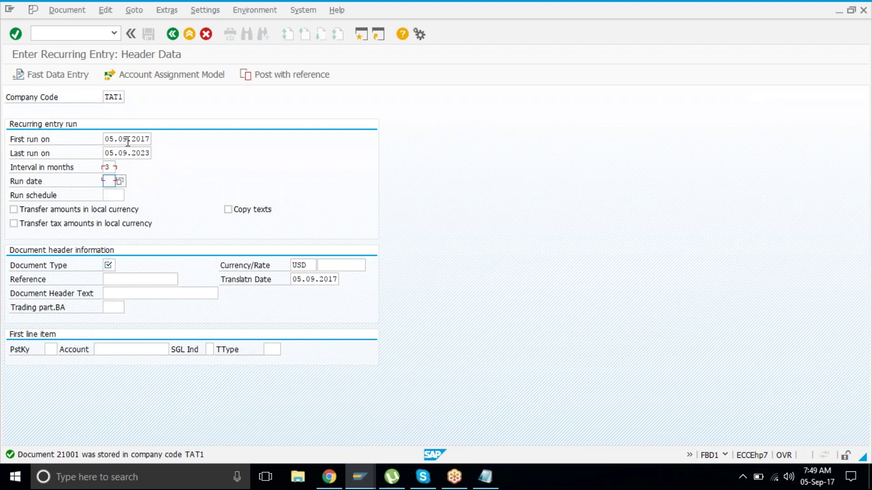
# Set document type SA and start line one with posting key 40 on account 4005.
pyautogui.write('sa')
pyautogui.press('Tab')
pyautogui.press('Tab')
pyautogui.press('Tab')
pyautogui.press('Tab')
pyautogui.press('Tab')
pyautogui.press('Tab')
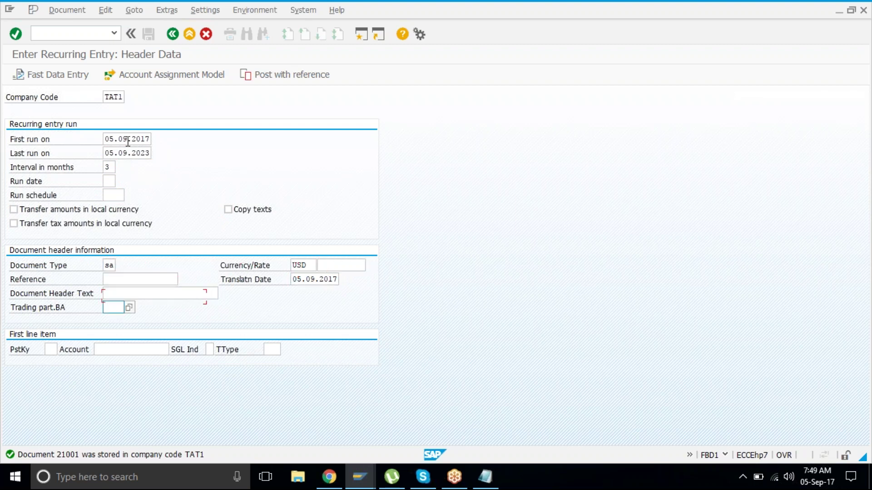
pyautogui.press('capslock')
pyautogui.press('capslock')
pyautogui.click(53, 351)
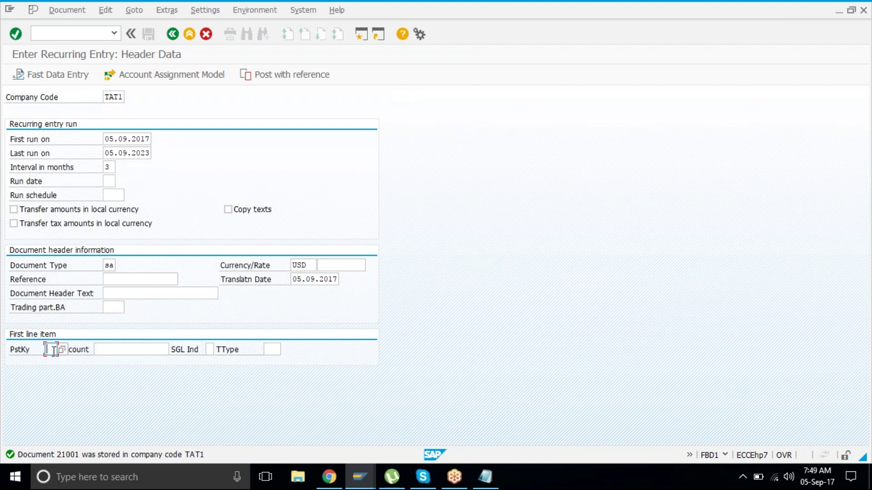
pyautogui.write('40')
pyautogui.press('Tab')
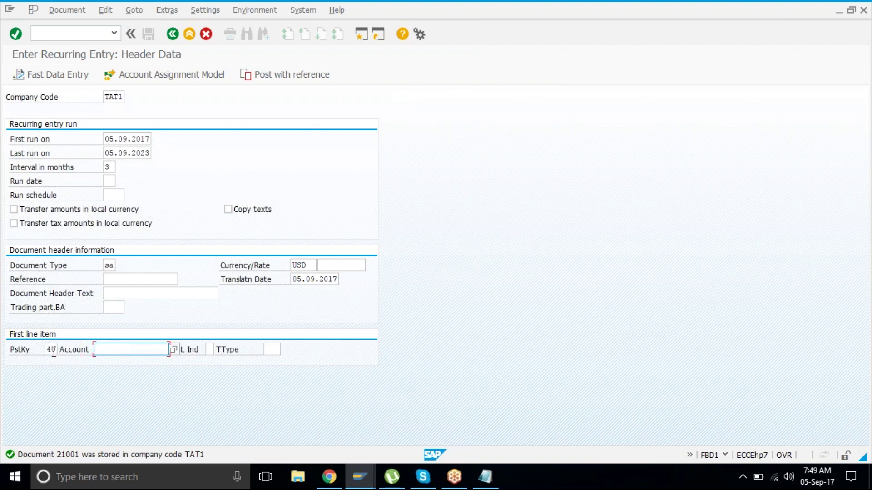
pyautogui.press('Return')
pyautogui.press('F4')
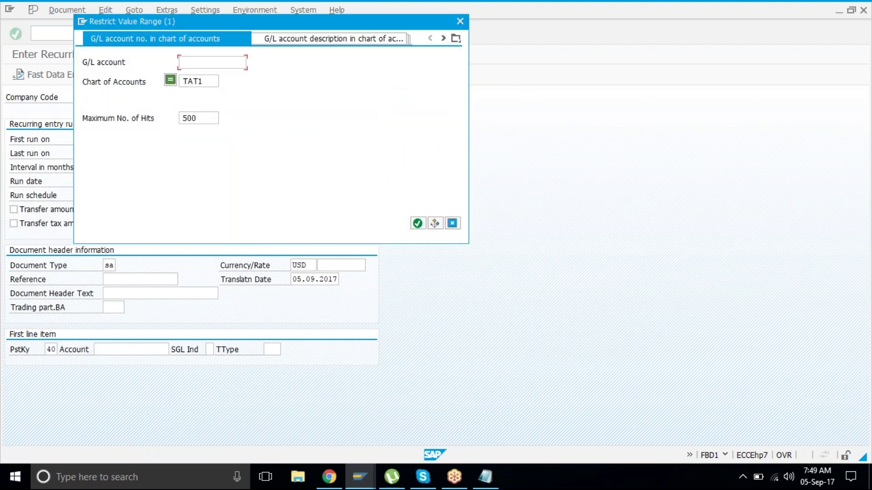
pyautogui.press('Return')
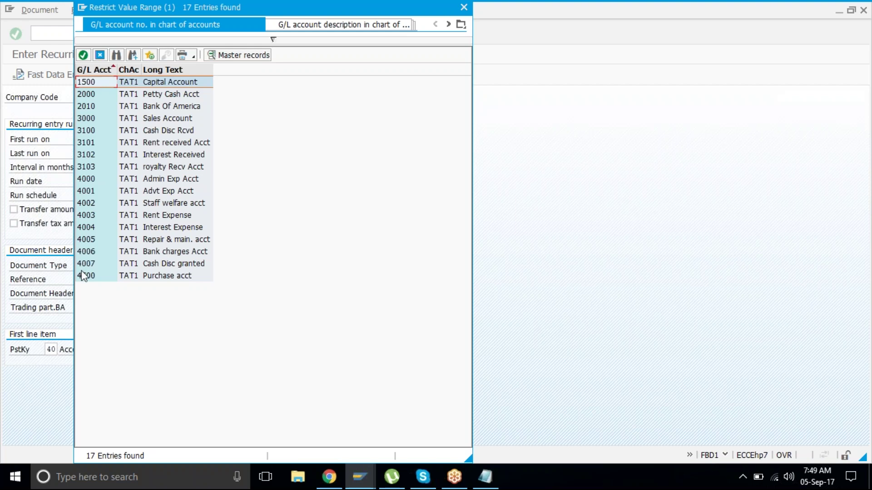
pyautogui.doubleClick(162, 239)
# Enter header text 'maintainence fee qtrly' and a debit amount of 3500.
pyautogui.click(153, 290)
pyautogui.write('maintai')
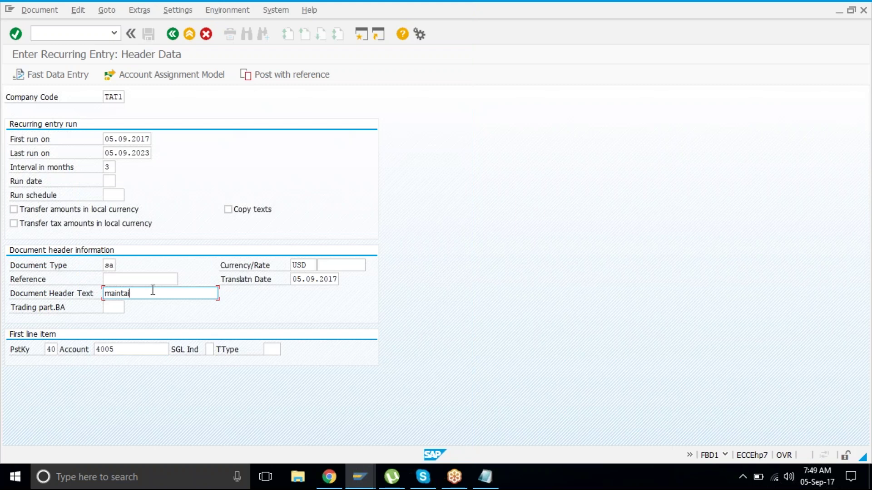
pyautogui.write('nence fee qty')
pyautogui.press('Left')
pyautogui.write('rly')
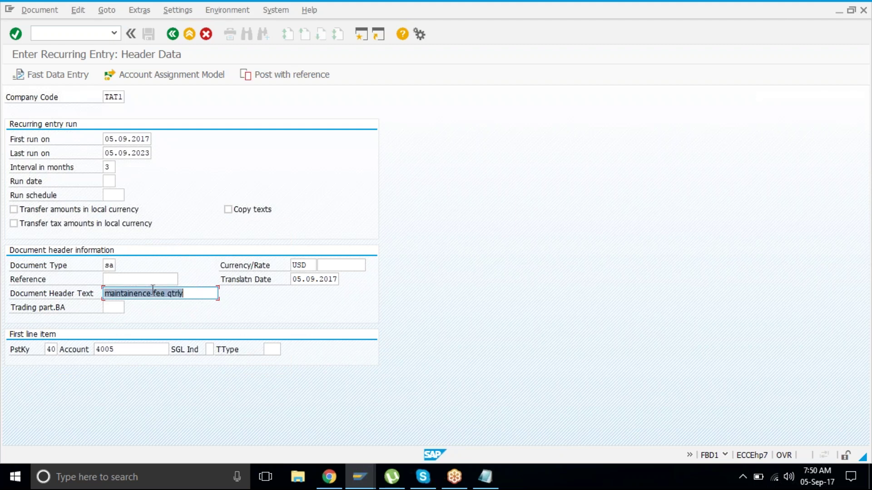
pyautogui.press('Tab')
pyautogui.press('Tab')
pyautogui.press('Tab')
pyautogui.press('Return')
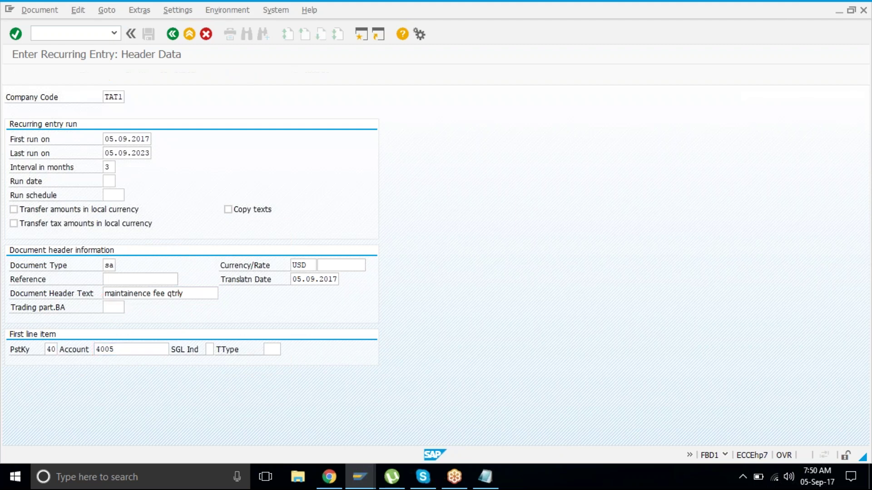
pyautogui.write('3500')
pyautogui.press('Tab')
pyautogui.press('Tab')
pyautogui.press('Tab')
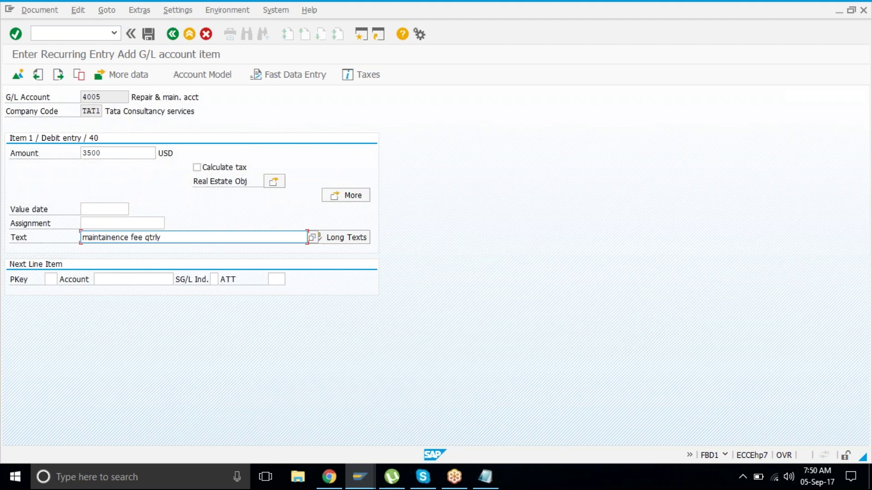
# Credit account 2010 with posting key 50 for the balancing amount, text 'maintainence fee qtrly', and post as 21002.
pyautogui.click(133, 279)
pyautogui.click(51, 279)
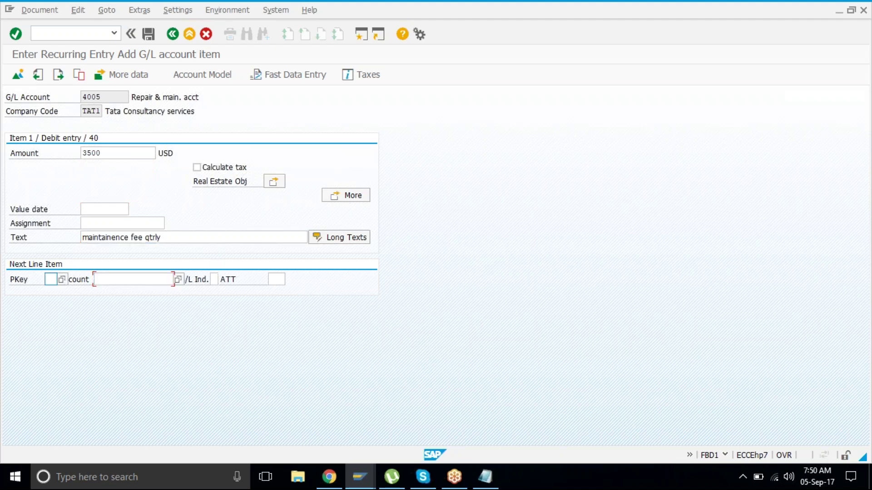
pyautogui.write('50')
pyautogui.press('Tab')
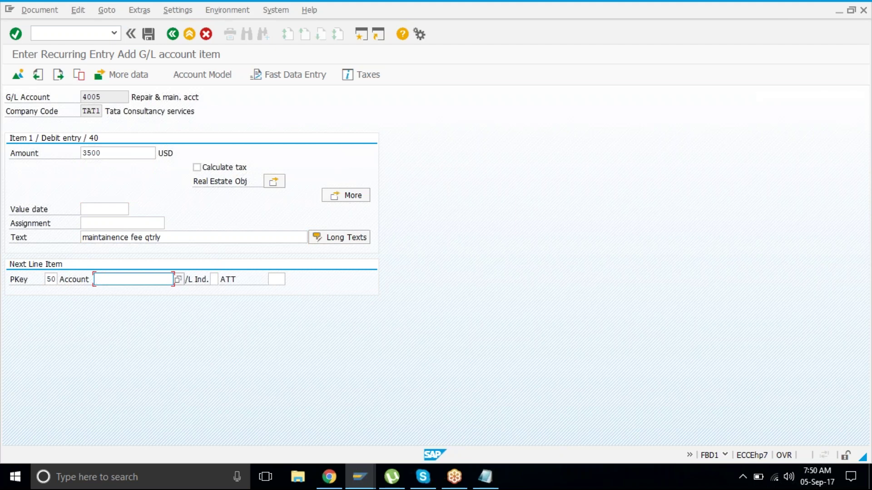
pyautogui.write('2010')
pyautogui.press('Return')
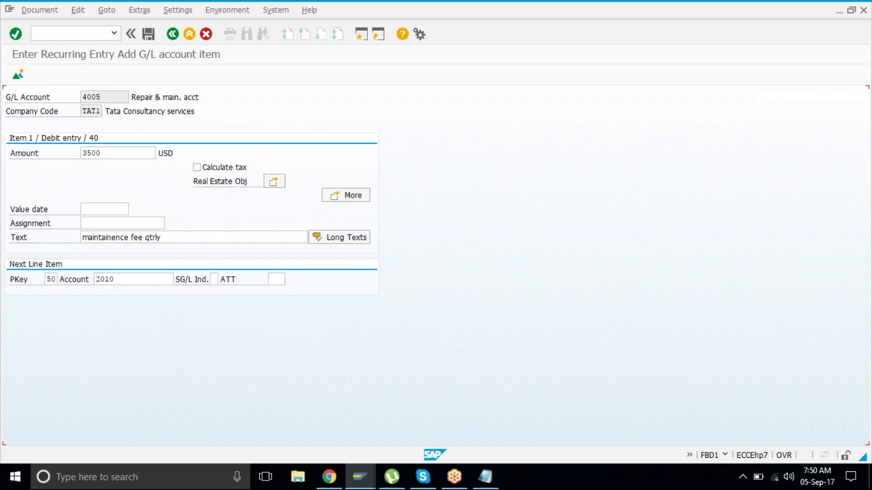
pyautogui.write('*')
pyautogui.press('Tab')
pyautogui.press('Tab')
pyautogui.press('Tab')
pyautogui.write('maintainence fee qtrly')
pyautogui.press('Return')
pyautogui.hotkey('ctrl', 's')
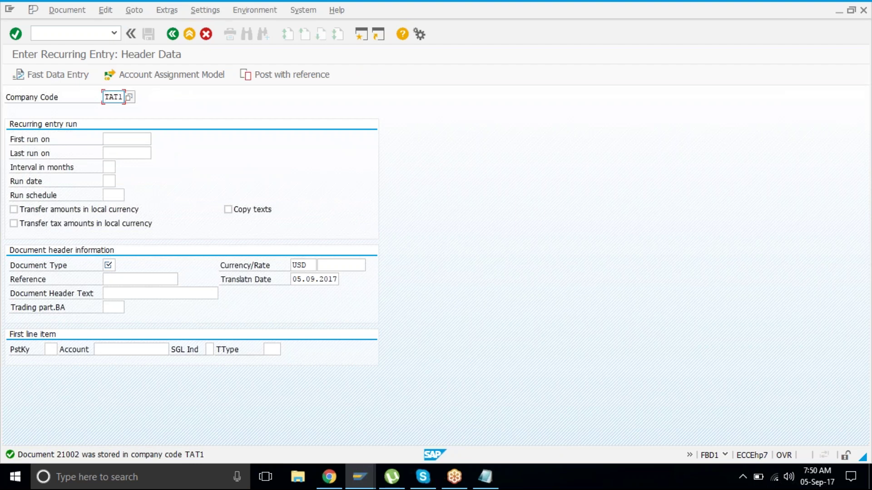
# Exit FBD1 to SAP Easy Access and collapse the Document Entry folder.
pyautogui.click(190, 39)
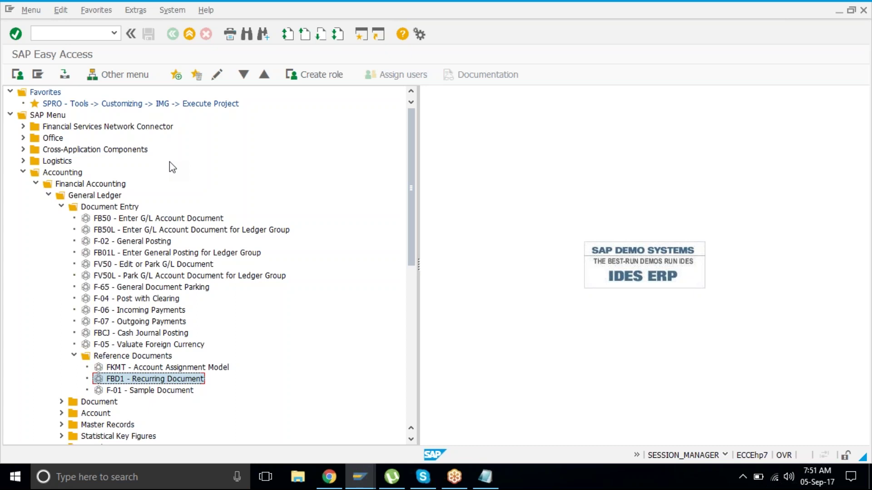
pyautogui.click(61, 207)
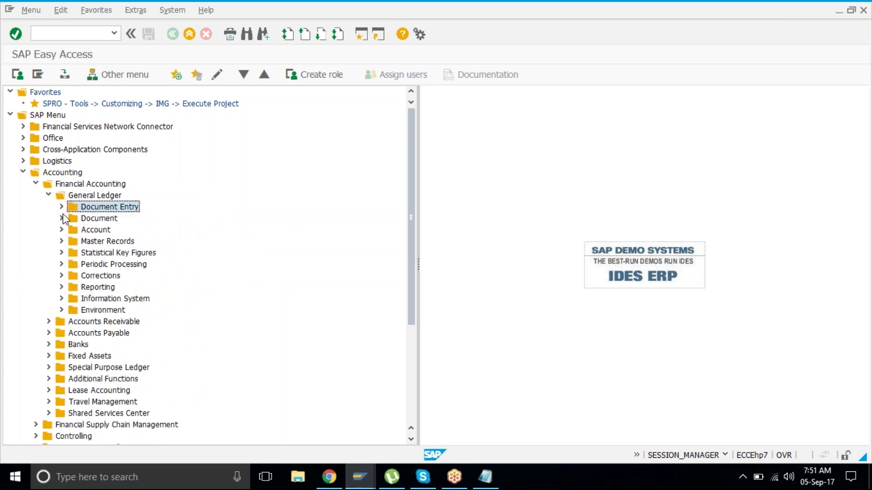
# Launch FBD2 from Document > Reference Documents > Recurring Document and load document 21002.
pyautogui.click(62, 219)
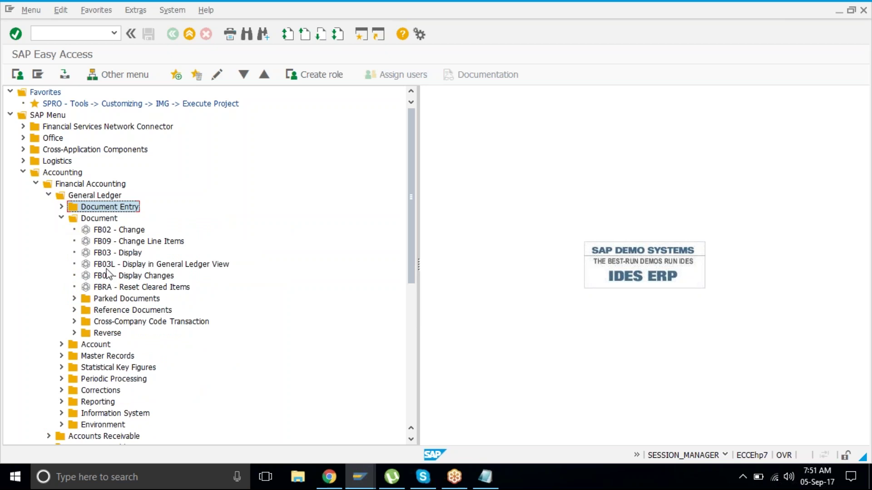
pyautogui.click(74, 310)
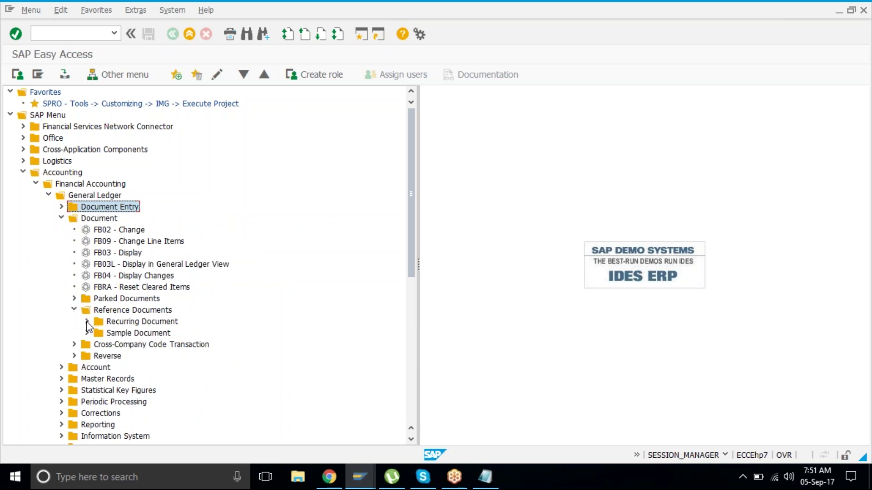
pyautogui.click(87, 321)
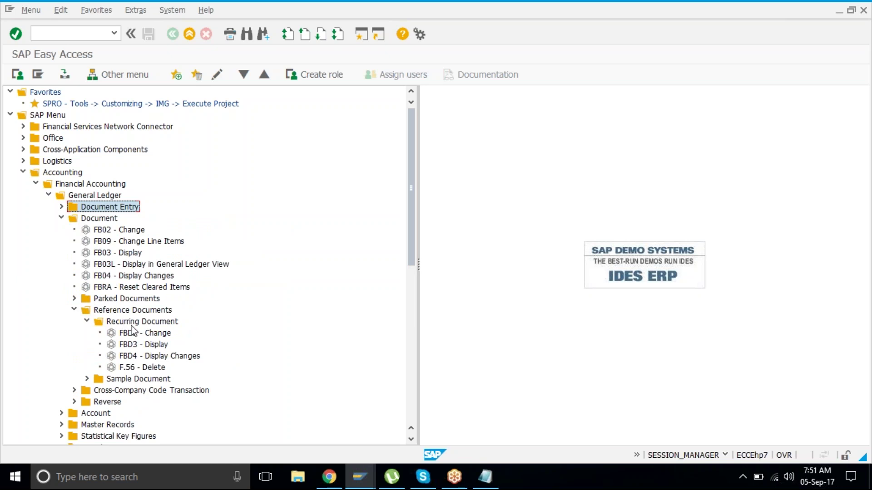
pyautogui.doubleClick(154, 333)
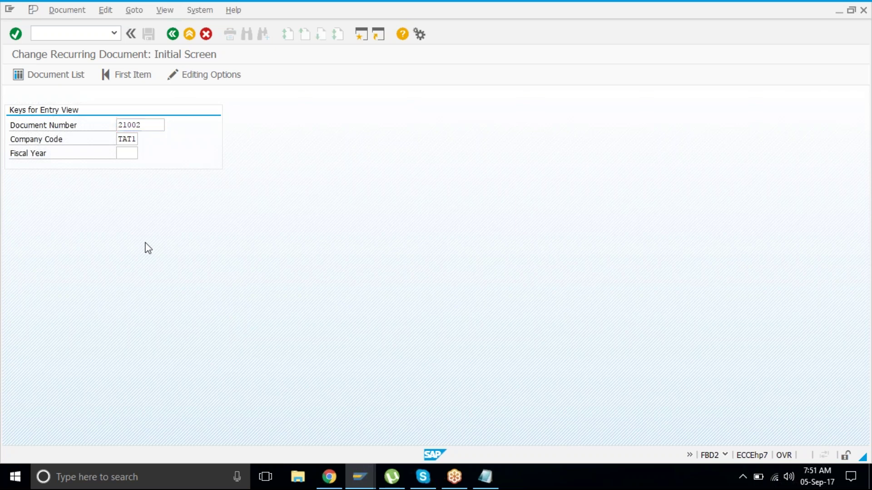
pyautogui.press('Return')
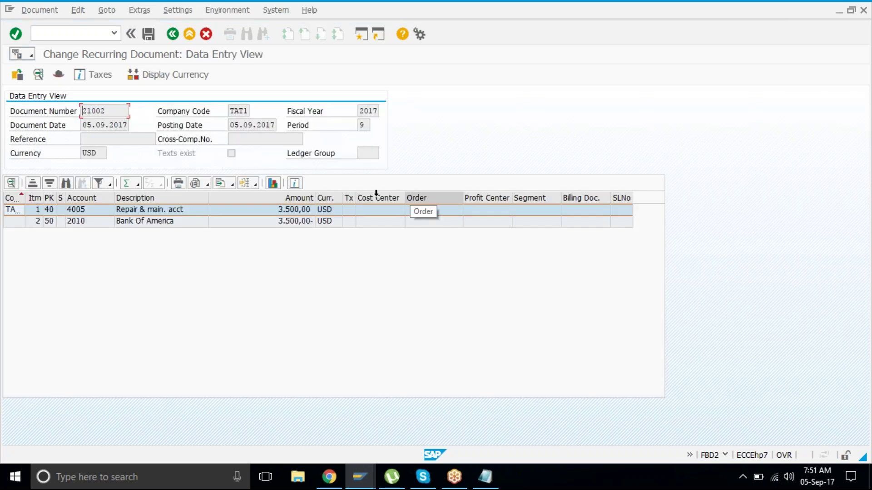
# Change the 4005 debit line amount to 4.000,00 USD.
pyautogui.click(313, 210)
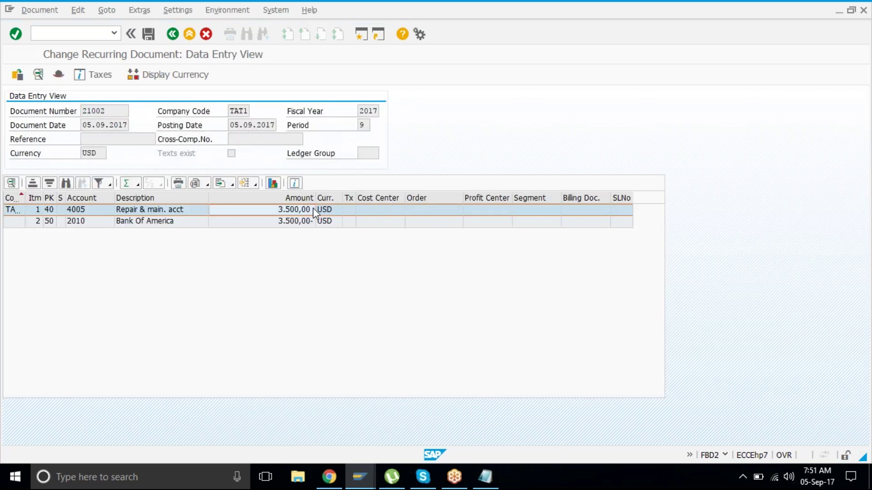
pyautogui.write('4.000,00')
pyautogui.press('Right')
pyautogui.write('0')
pyautogui.press('Home')
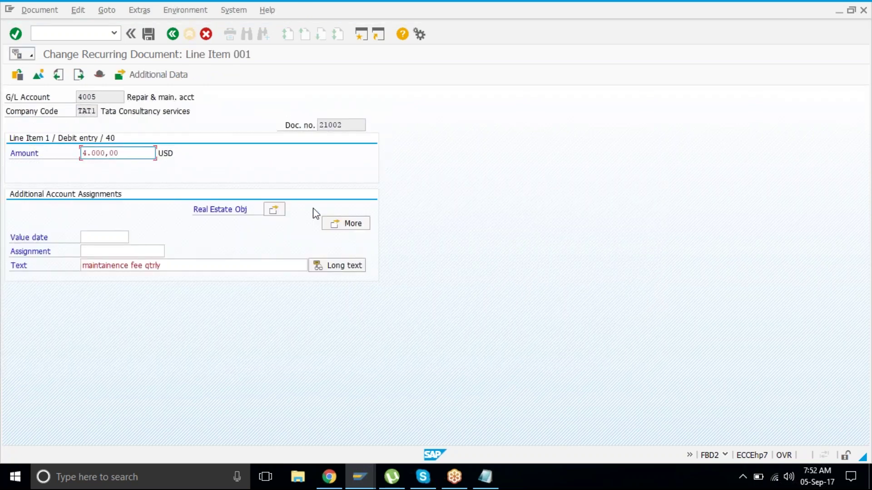
pyautogui.click(173, 34)
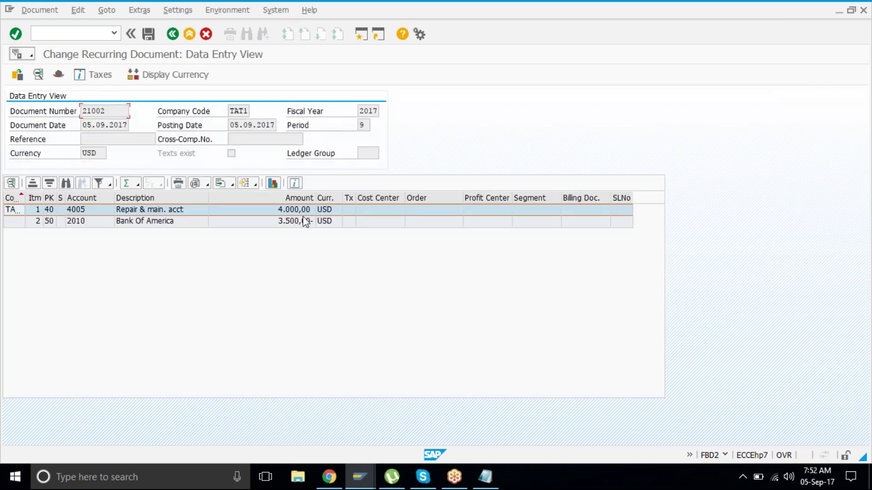
# Change the 2010 credit line amount to 4.000,00 USD and save the document.
pyautogui.doubleClick(299, 222)
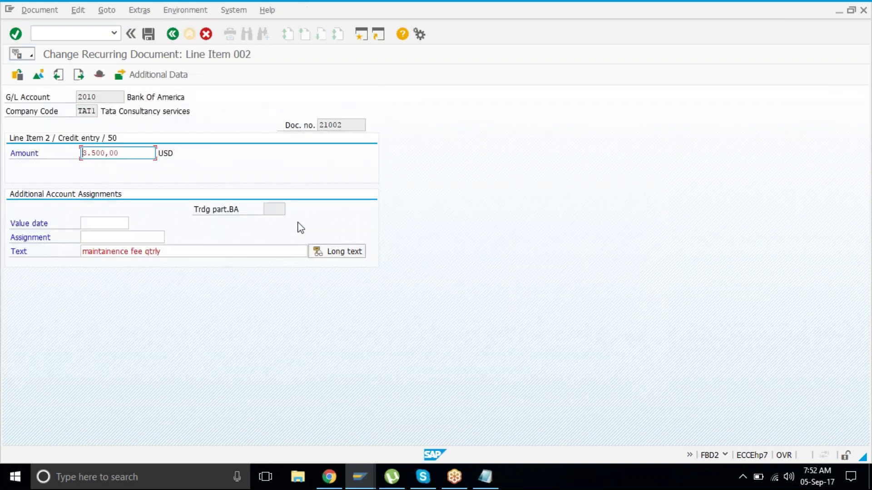
pyautogui.write('4.5')
pyautogui.press('Left')
pyautogui.write('0')
pyautogui.press('Return')
pyautogui.click(172, 34)
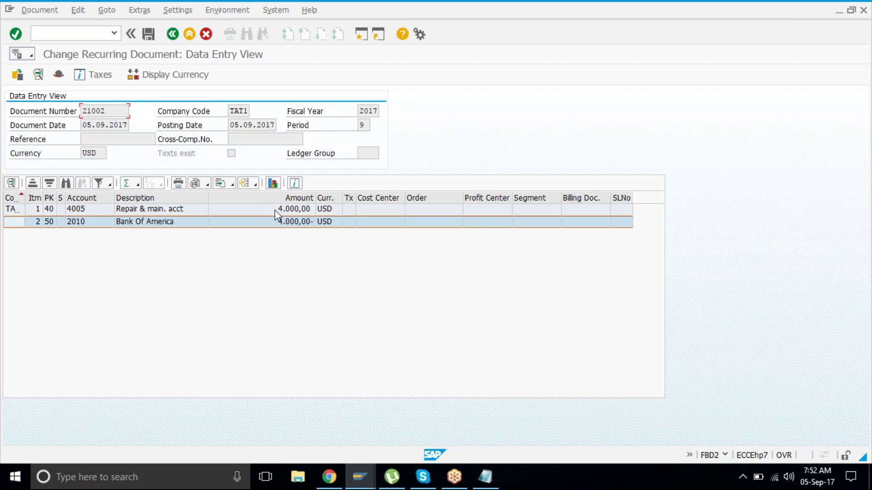
pyautogui.click(301, 208)
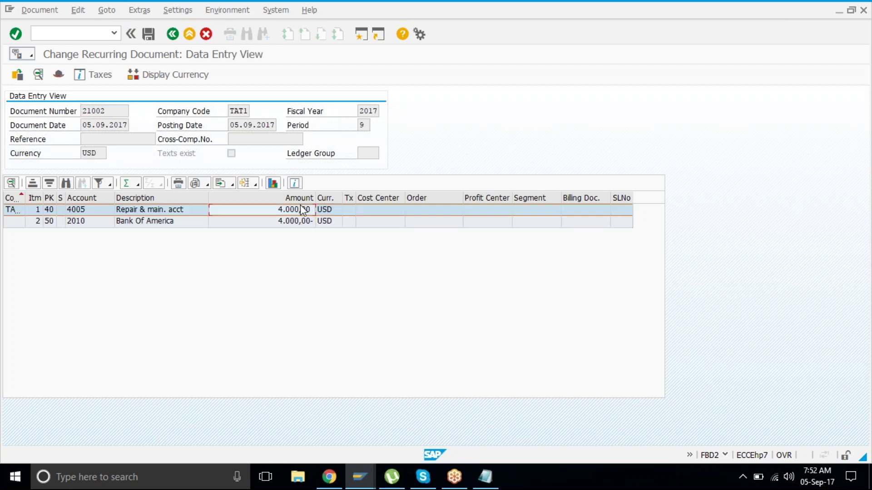
pyautogui.click(149, 34)
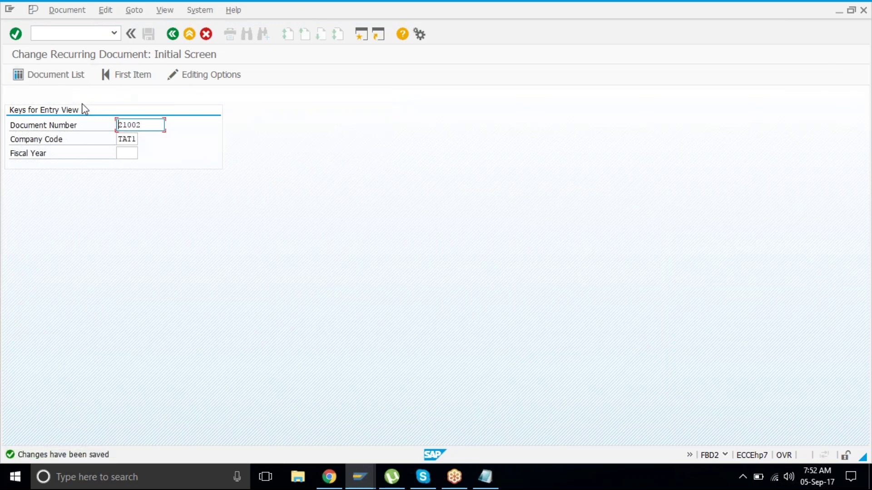
# List TAT1's recurring documents, open 21000, and glance at its Goto options.
pyautogui.click(67, 78)
pyautogui.click(23, 73)
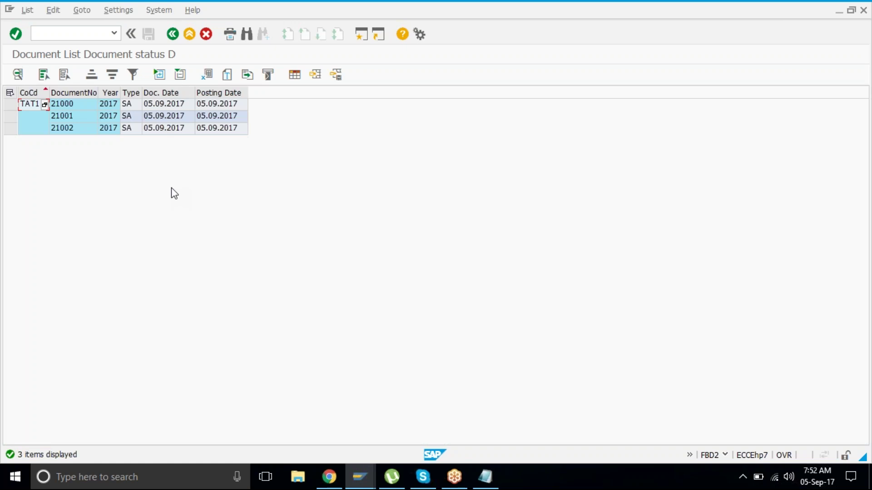
pyautogui.doubleClick(97, 104)
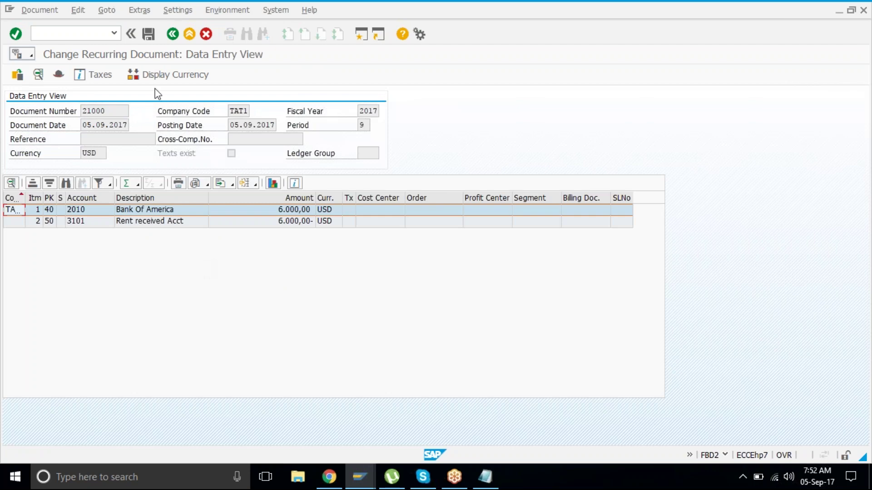
pyautogui.click(111, 11)
pyautogui.moveTo(122, 13)
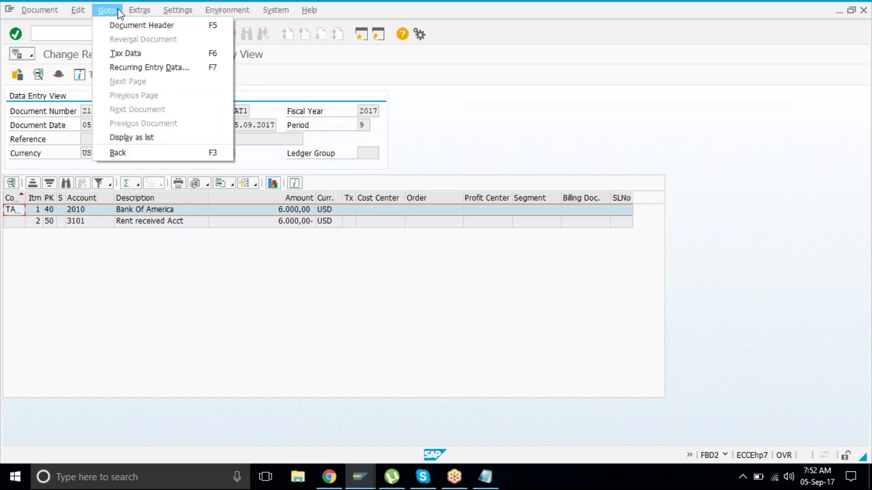
pyautogui.click(201, 263)
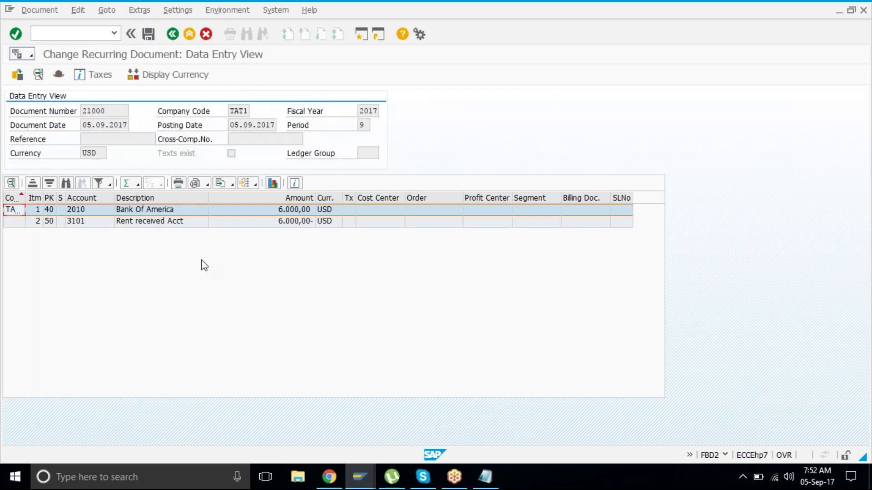
# Return to the document list, reopen 21000, and bring up its Goto menu.
pyautogui.click(173, 34)
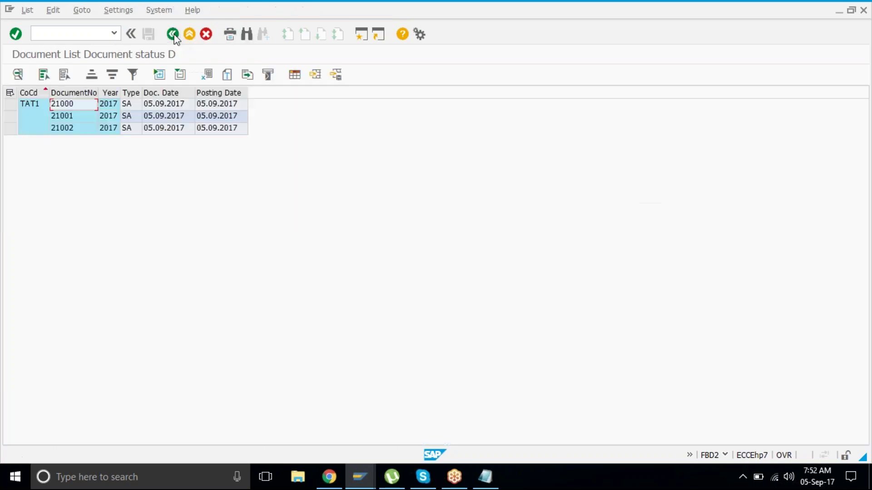
pyautogui.doubleClick(88, 105)
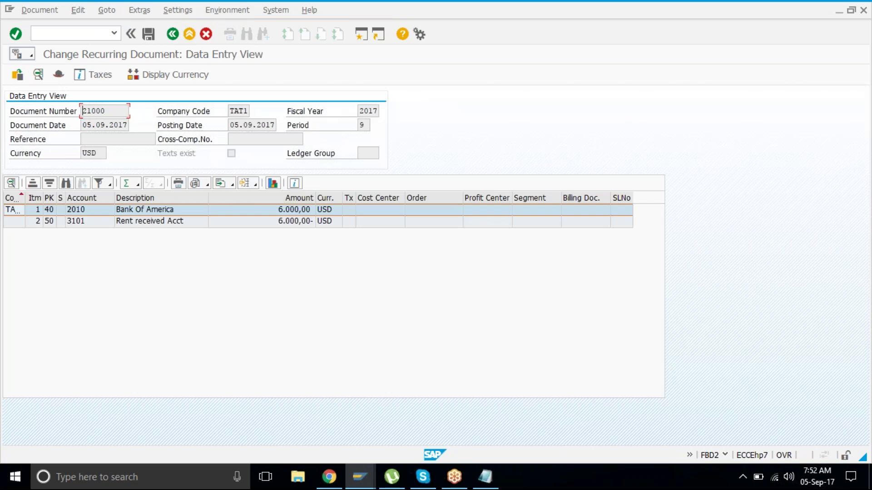
pyautogui.click(172, 228)
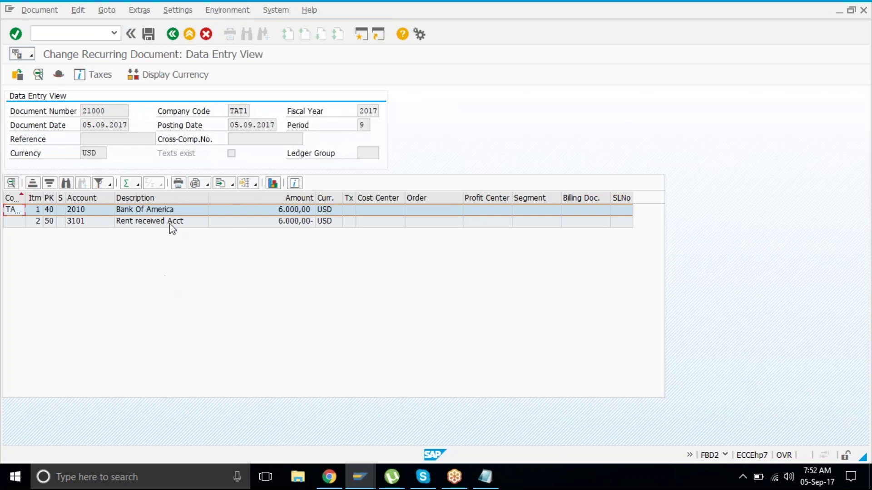
pyautogui.click(94, 8)
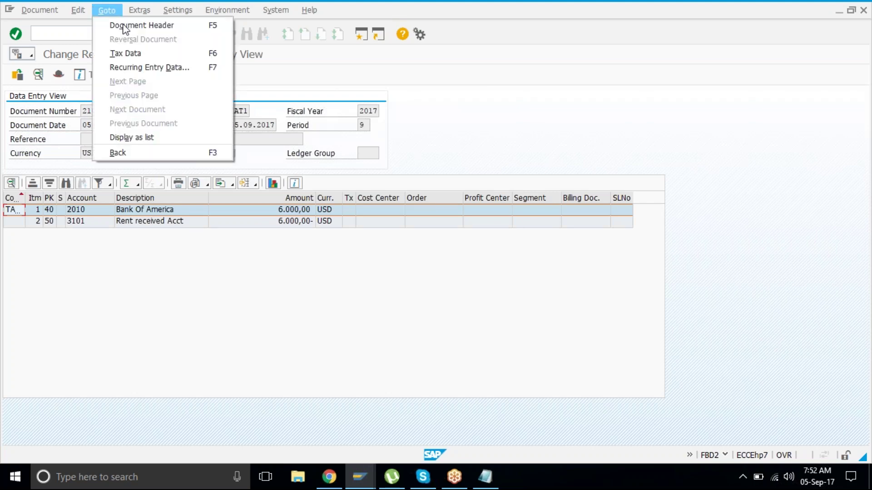
# Inspect 21000's first run date and interval, toggle the deletion indicator back off, save, and go back twice.
pyautogui.click(177, 69)
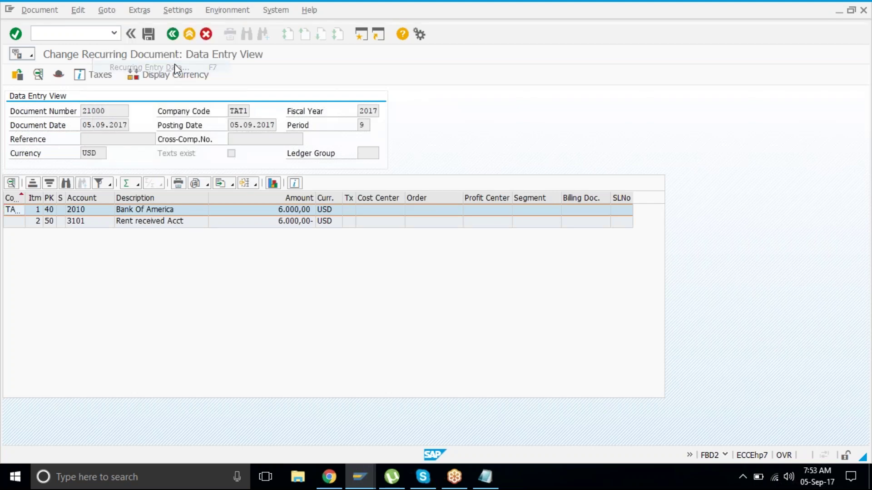
pyautogui.moveTo(183, 155); pyautogui.dragTo(172, 46)
pyautogui.click(234, 120)
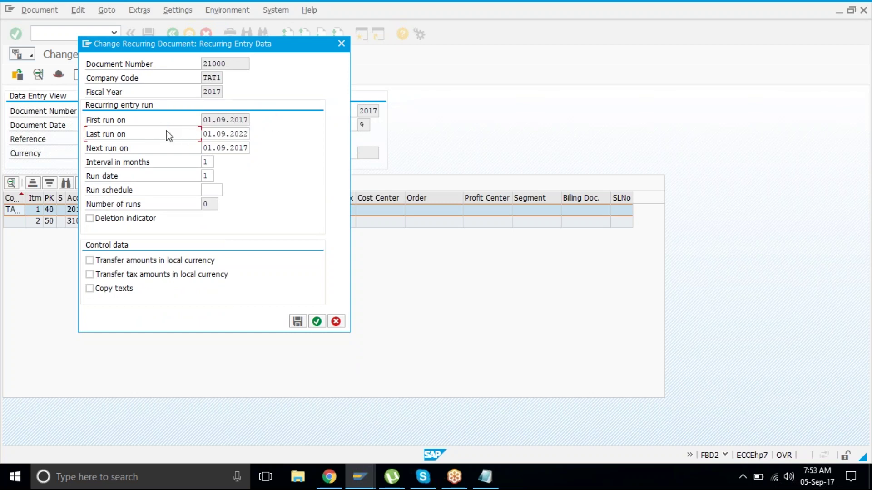
pyautogui.click(207, 162)
pyautogui.click(90, 219)
pyautogui.click(92, 219)
pyautogui.click(303, 326)
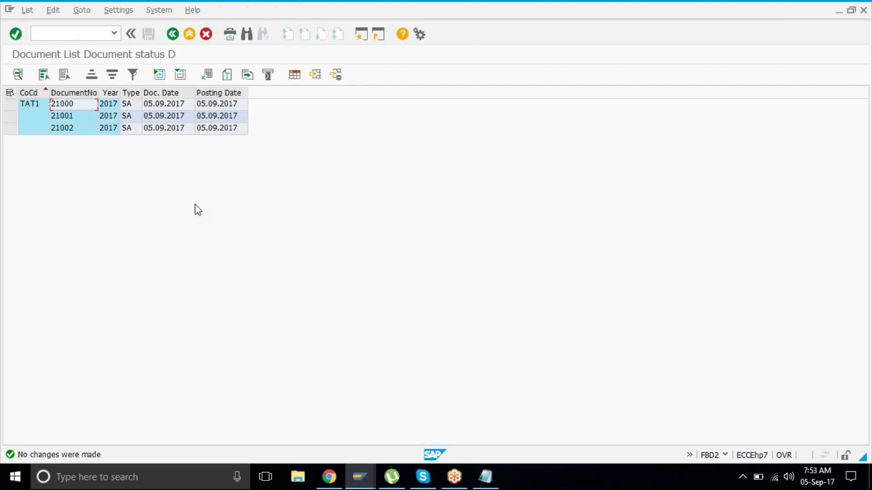
pyautogui.click(172, 34)
pyautogui.click(173, 34)
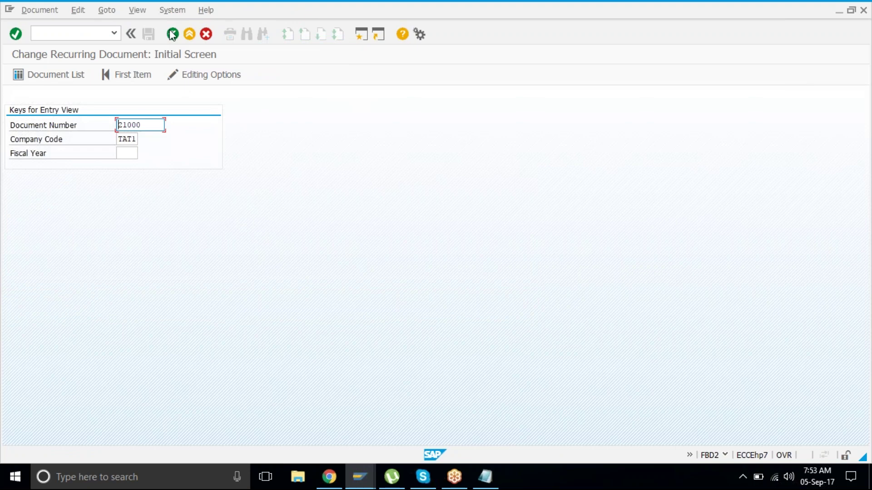
# Return to SAP Easy Access and collapse the Recurring Document and Reference Documents folders.
pyautogui.click(176, 34)
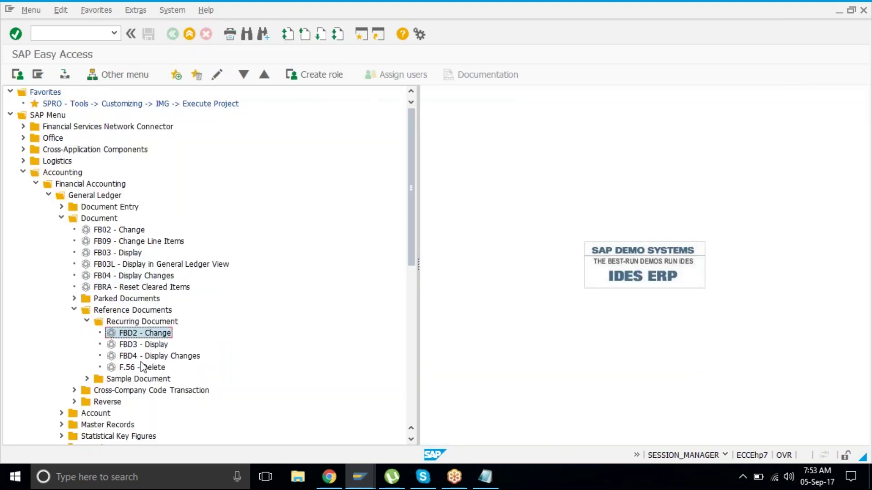
pyautogui.click(143, 367)
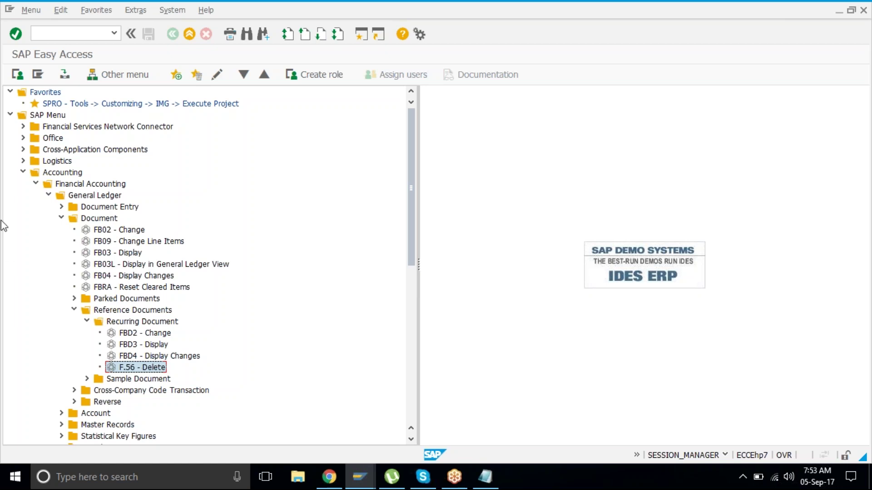
pyautogui.click(87, 321)
pyautogui.click(74, 310)
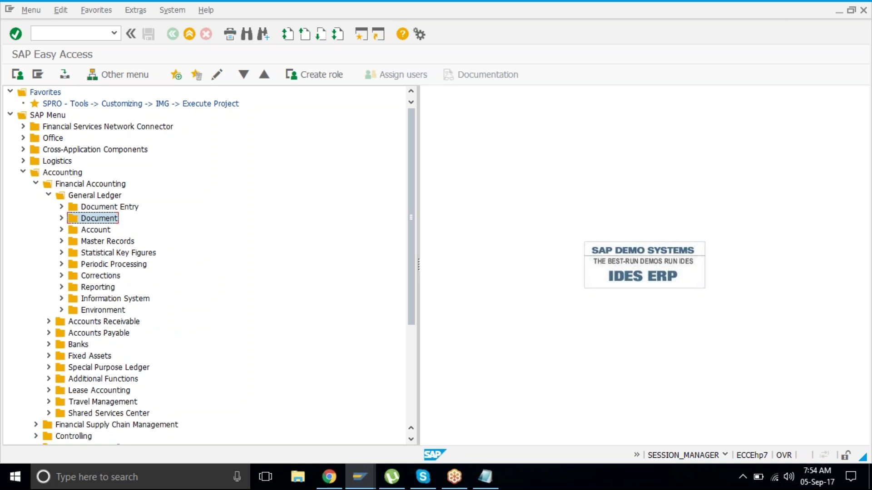
# Expand Periodic Processing > Recurring Entries and select F.15 - Lists.
pyautogui.click(70, 266)
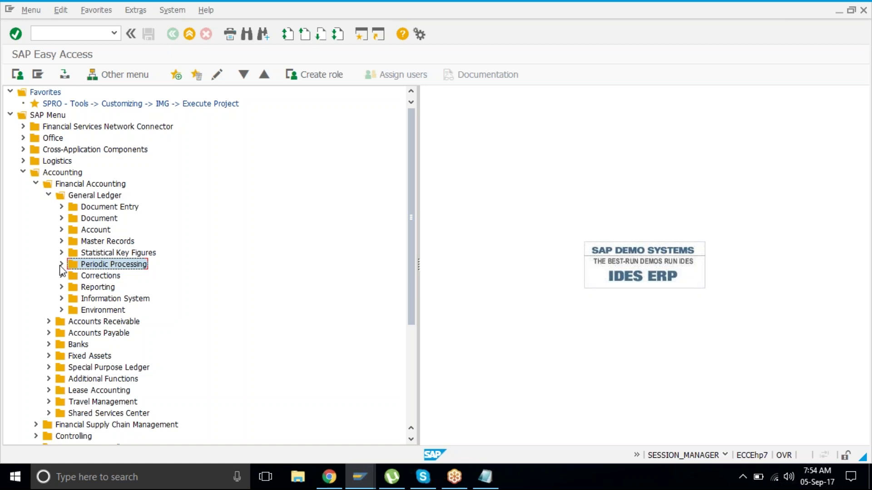
pyautogui.click(62, 264)
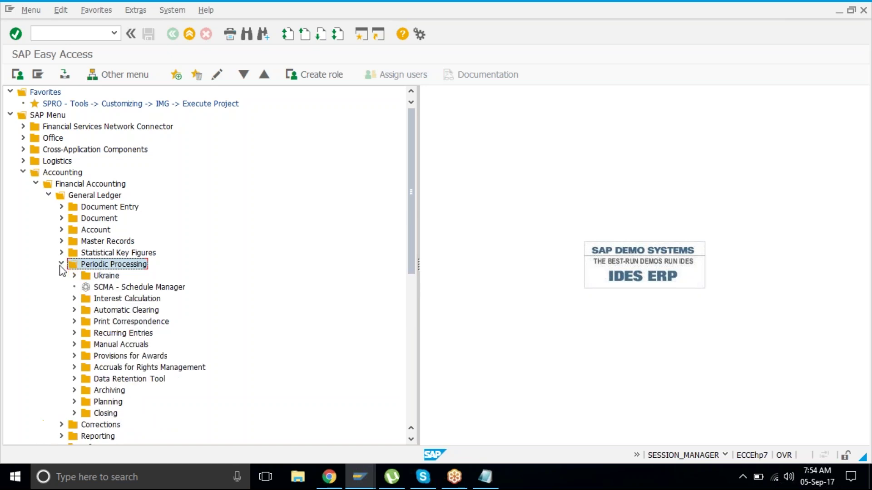
pyautogui.doubleClick(126, 334)
pyautogui.press('Down')
pyautogui.press('Down')
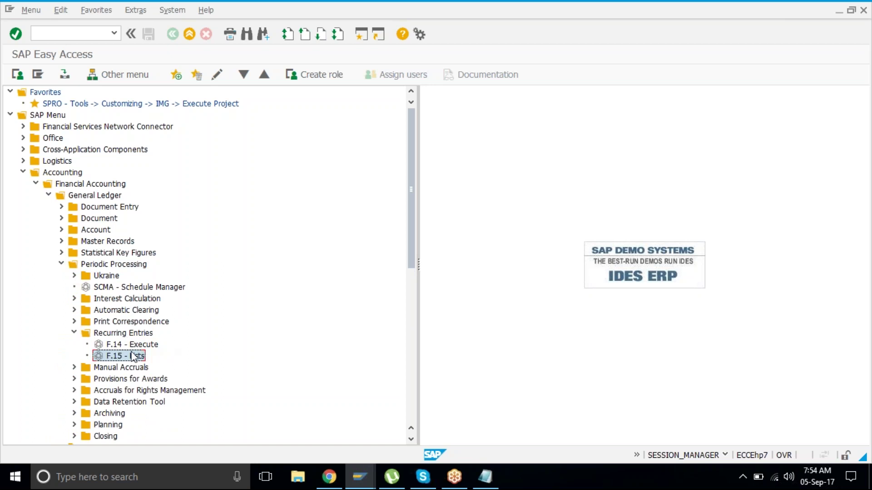
pyautogui.click(134, 346)
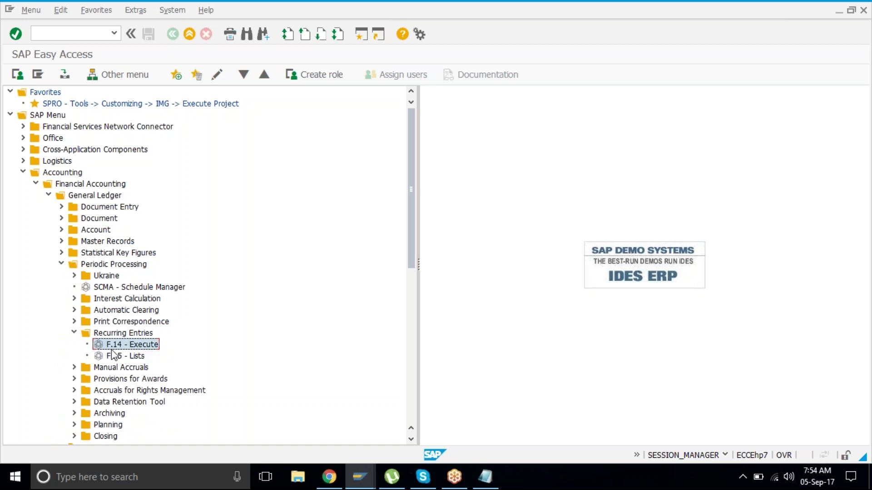
pyautogui.click(127, 356)
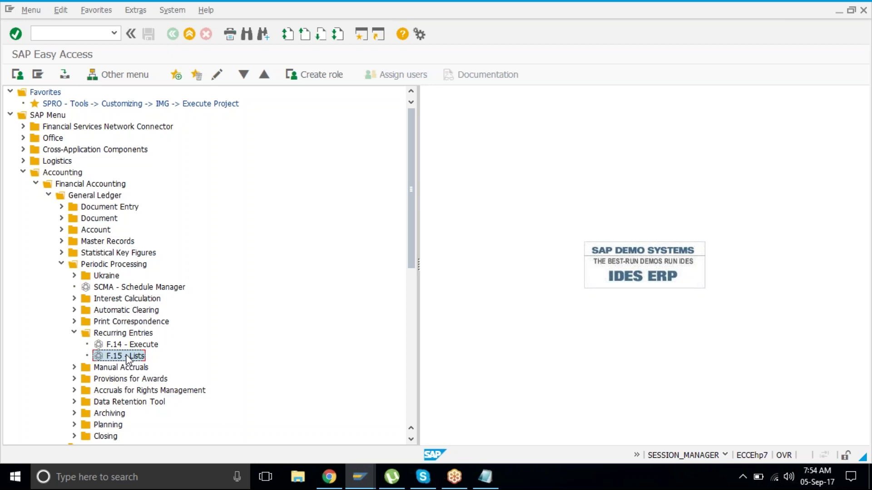
# Run the F.15 recurring entries list for company code TAT1, showing documents 21000, 21001 and 21002.
pyautogui.doubleClick(127, 357)
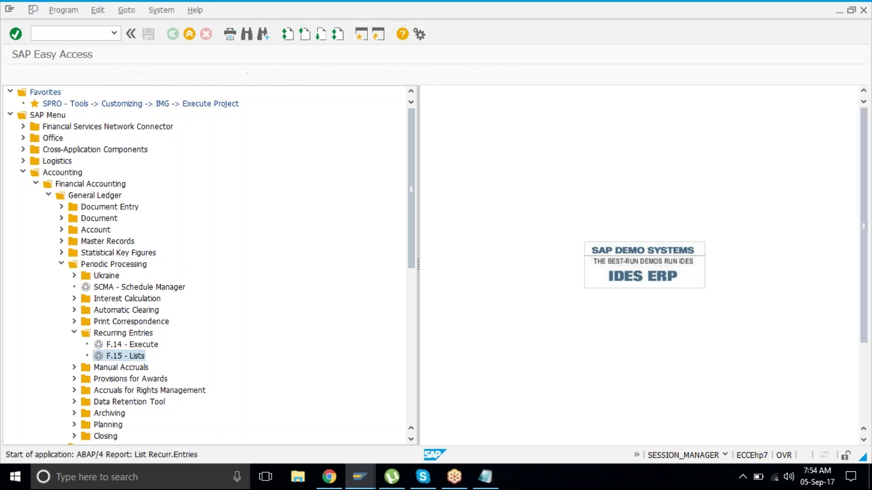
pyautogui.write('tatl')
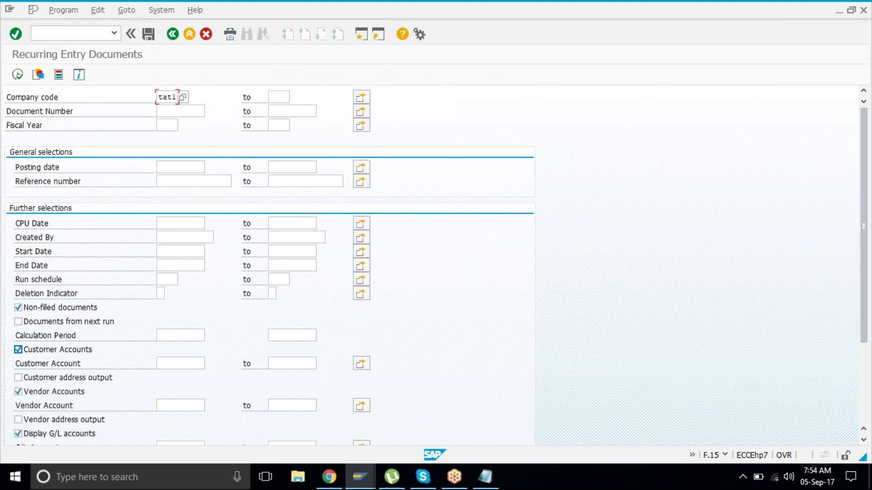
pyautogui.press('Return')
pyautogui.click(18, 75)
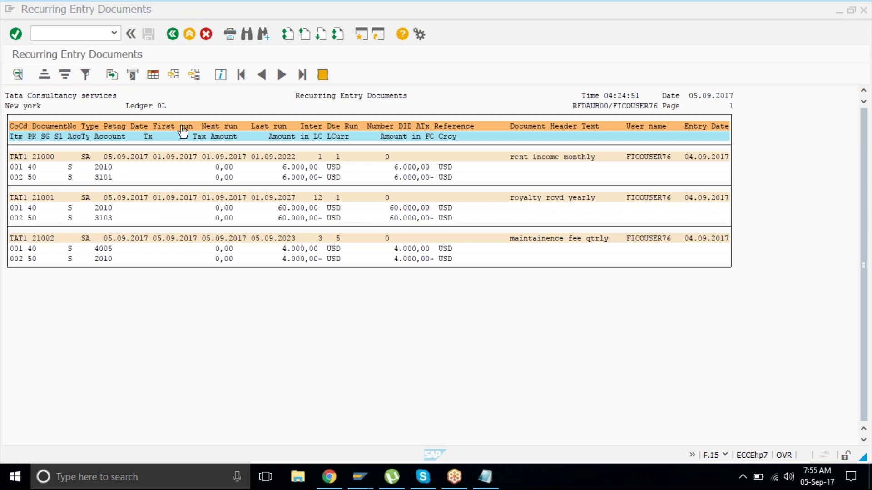
pyautogui.click(315, 127)
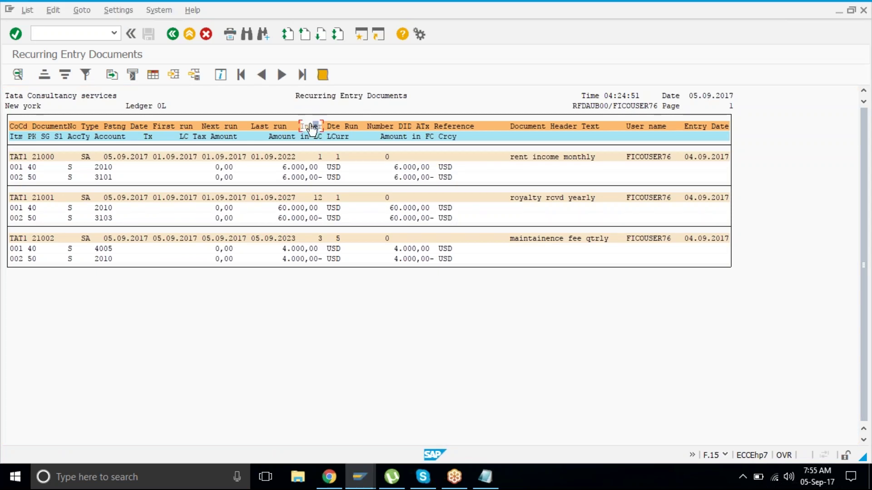
pyautogui.click(319, 158)
pyautogui.click(318, 199)
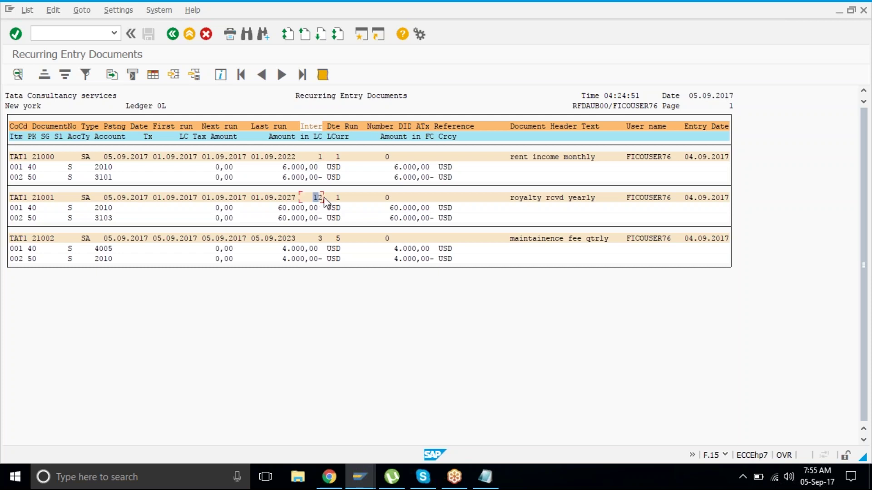
pyautogui.click(324, 238)
pyautogui.doubleClick(319, 239)
pyautogui.click(338, 157)
pyautogui.click(337, 199)
pyautogui.click(337, 241)
pyautogui.click(342, 240)
pyautogui.click(338, 239)
pyautogui.click(351, 242)
pyautogui.click(156, 159)
pyautogui.moveTo(156, 160); pyautogui.dragTo(251, 167)
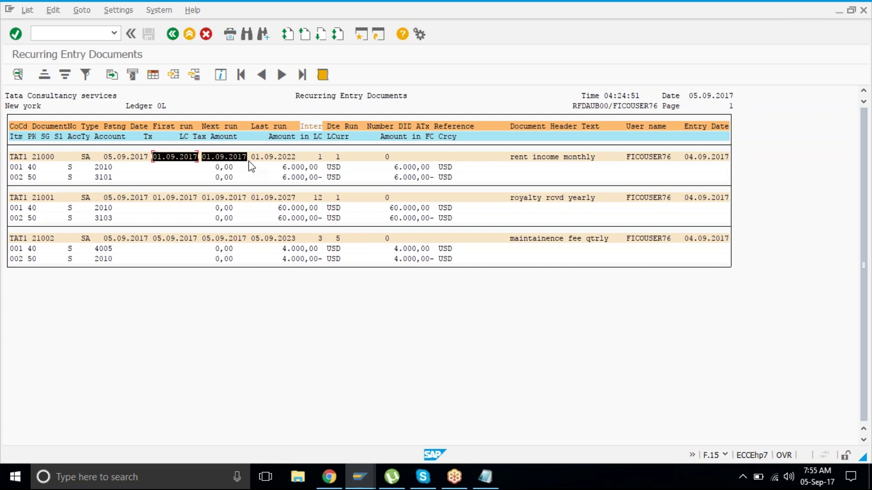
pyautogui.click(251, 166)
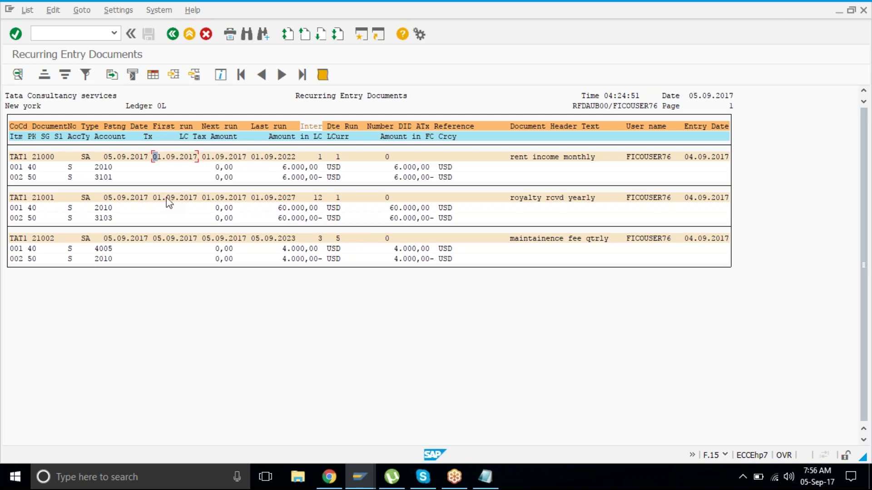
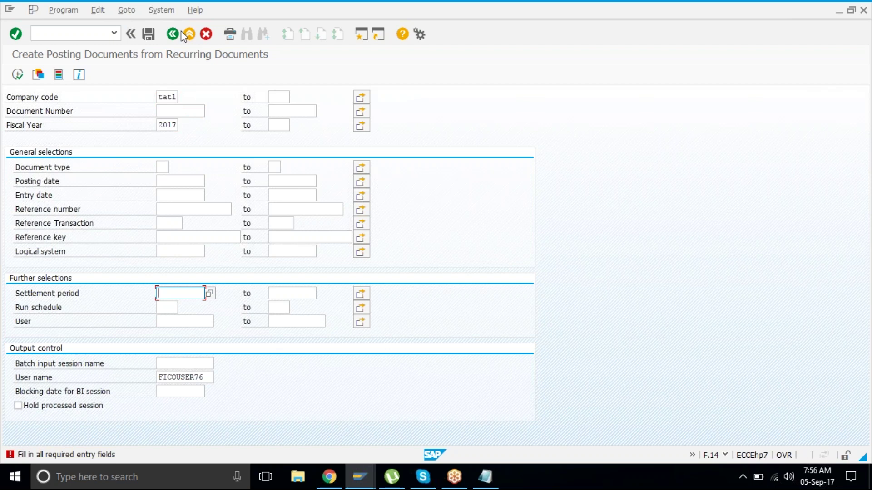
# Enter the settlement period 01.09.2017 to 30.09.2017 and confirm it.
pyautogui.write('01.0')
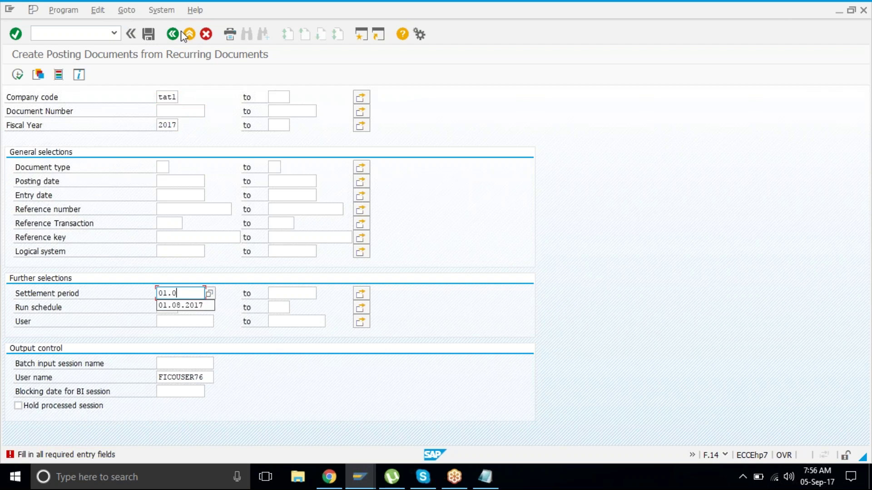
pyautogui.write('9.2017')
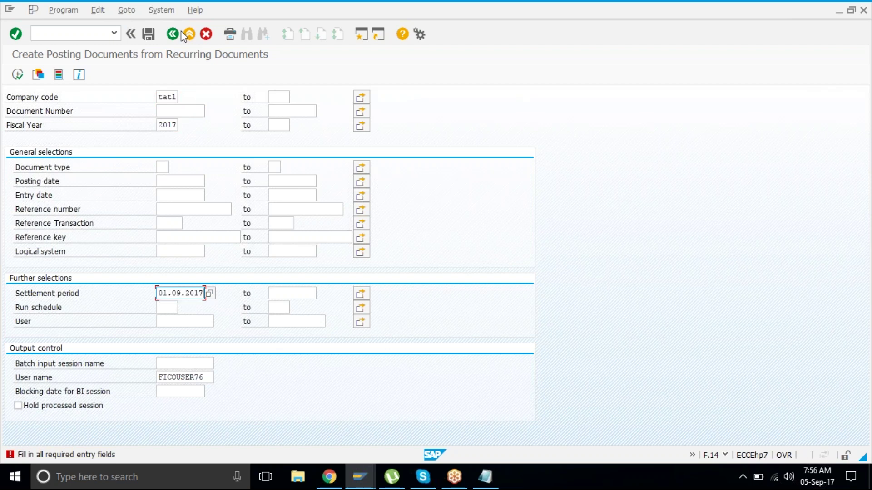
pyautogui.press('Tab')
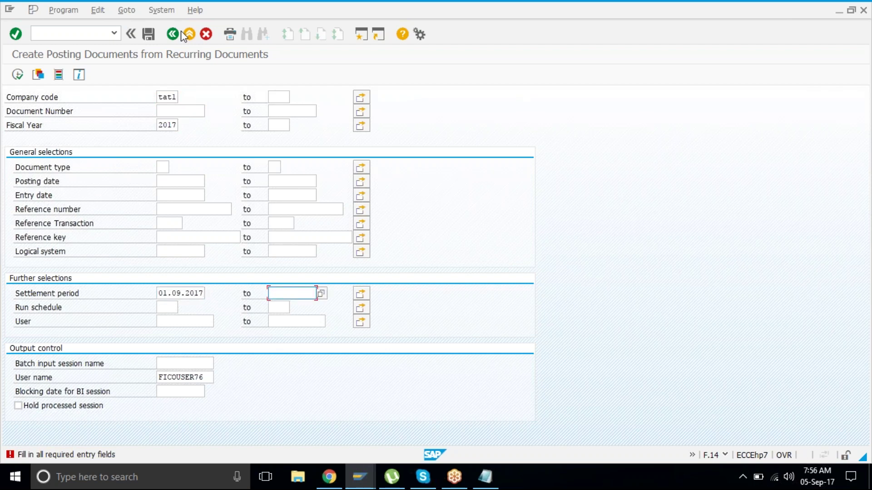
pyautogui.write('30.0')
pyautogui.write('9.2017')
pyautogui.press('Return')
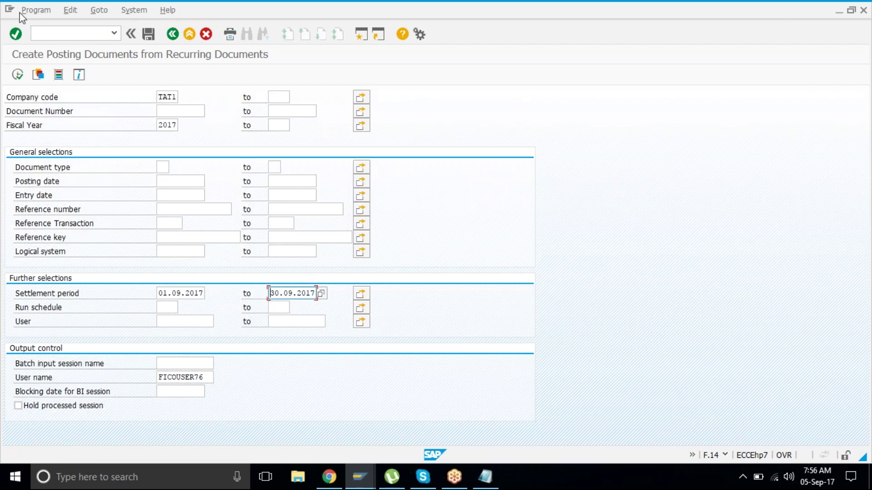
# Highlight and copy the settlement period range 01.09.2017–30.09.2017.
pyautogui.click(160, 293)
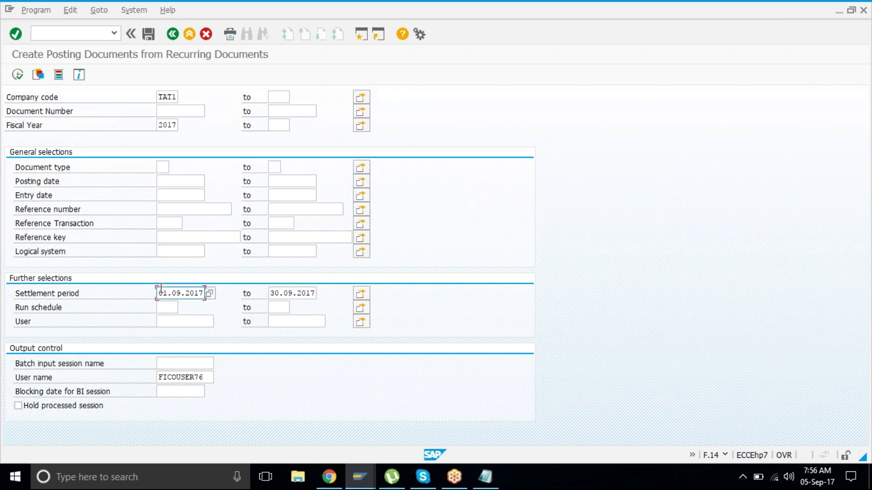
pyautogui.click(314, 293)
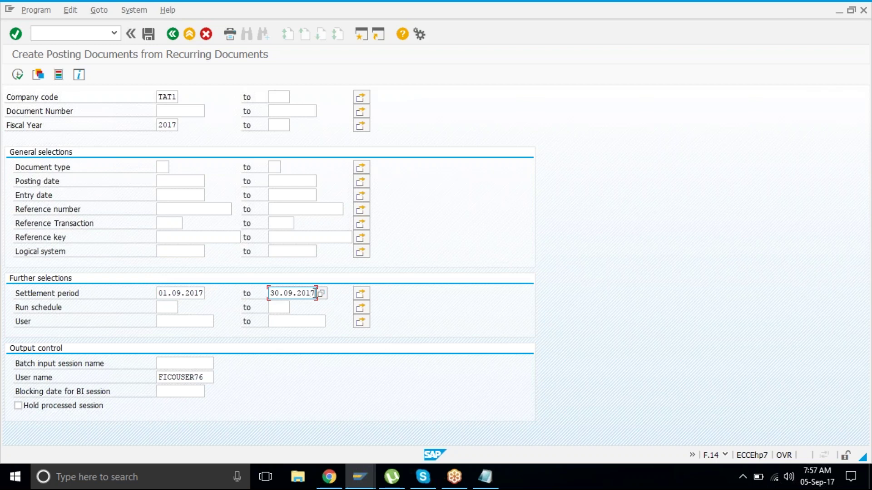
pyautogui.click(186, 293)
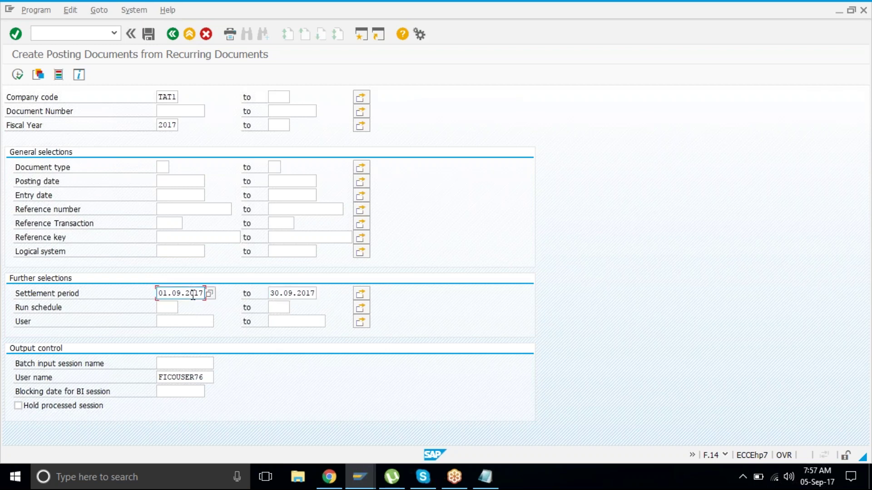
pyautogui.moveTo(158, 293); pyautogui.dragTo(318, 295)
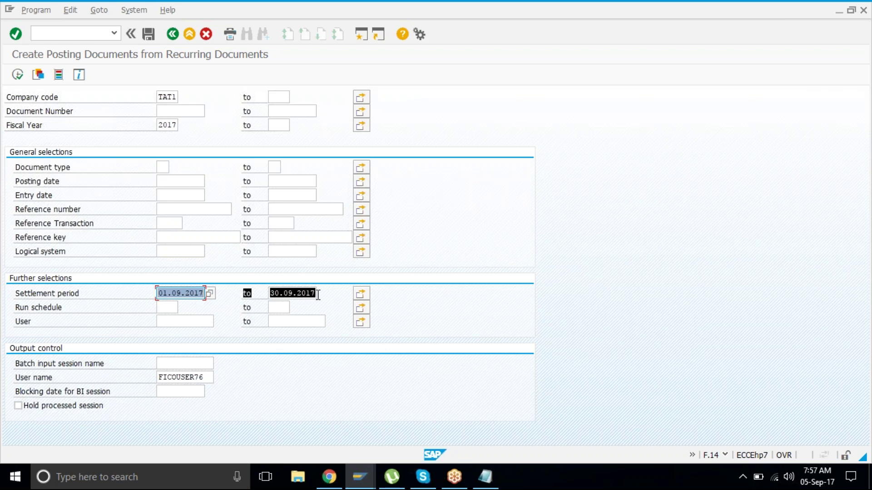
pyautogui.hotkey('ctrl', 'c')
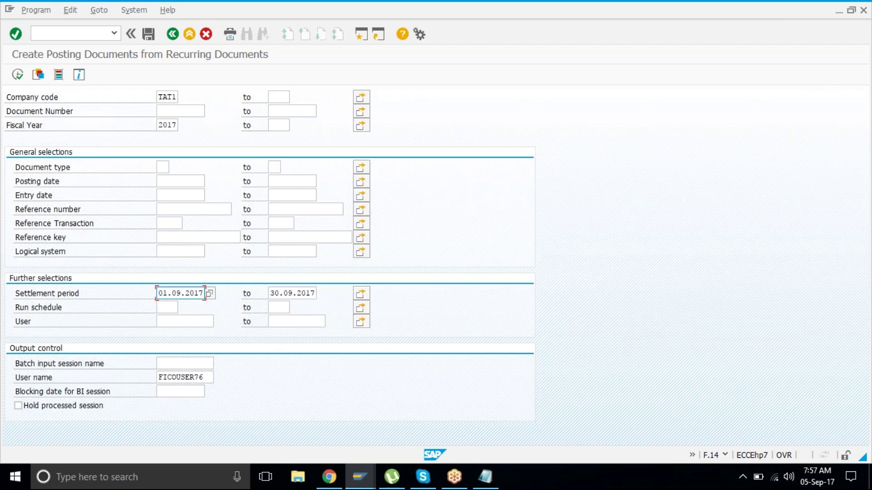
pyautogui.click(129, 239)
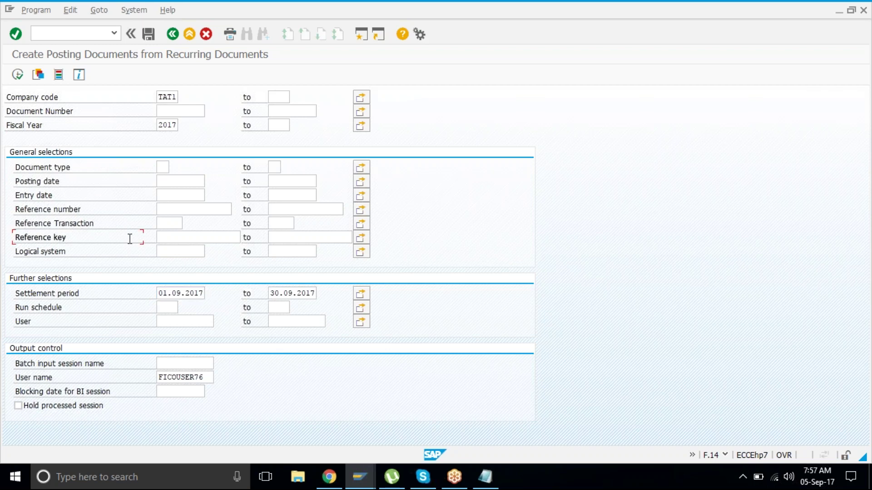
pyautogui.click(181, 367)
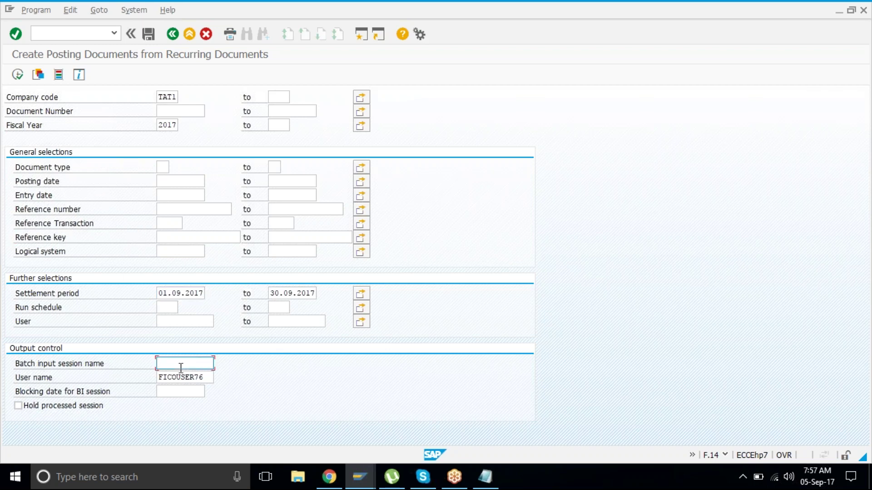
# Name the batch input session SEP17 and execute the posting run to create it.
pyautogui.write('sep17')
pyautogui.press('Return')
pyautogui.click(18, 75)
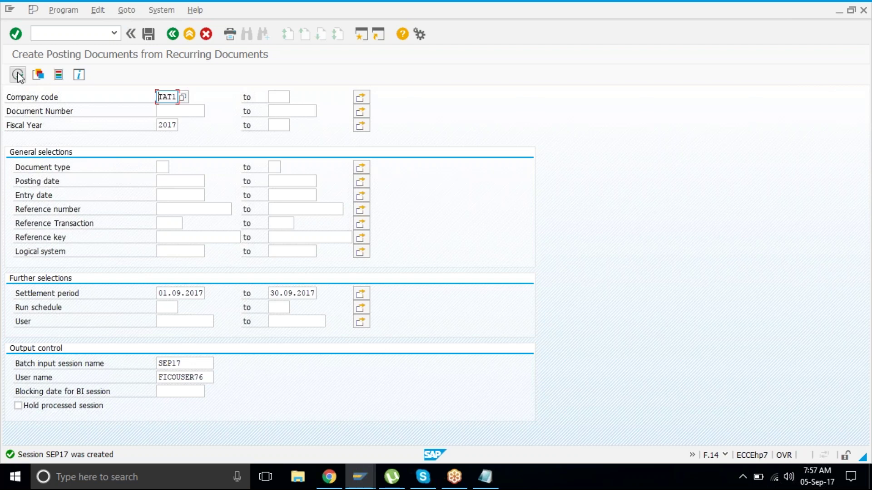
pyautogui.click(162, 7)
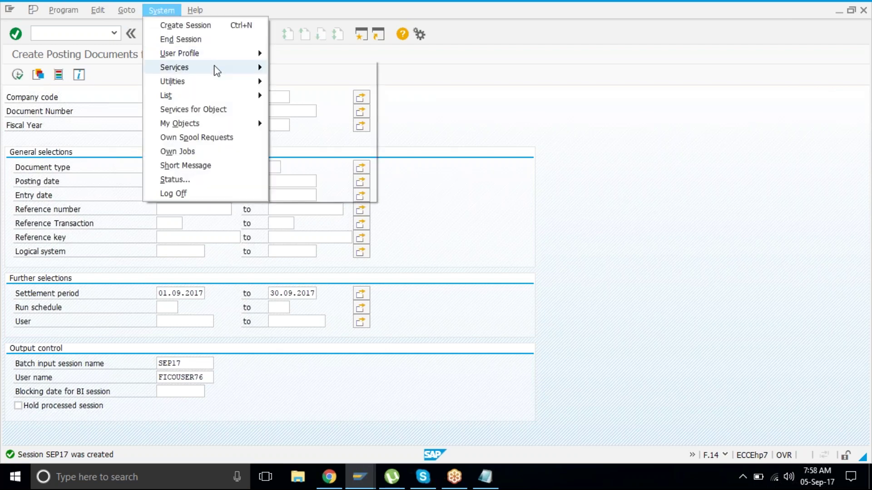
# From the batch input sessions overview, process session SEP17 in Display errors only mode.
pyautogui.moveTo(214, 68)
pyautogui.moveTo(327, 122)
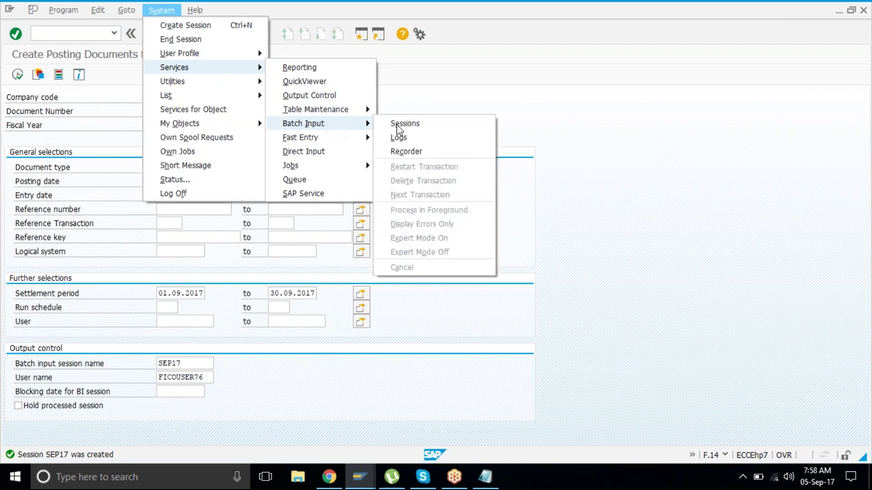
pyautogui.click(440, 128)
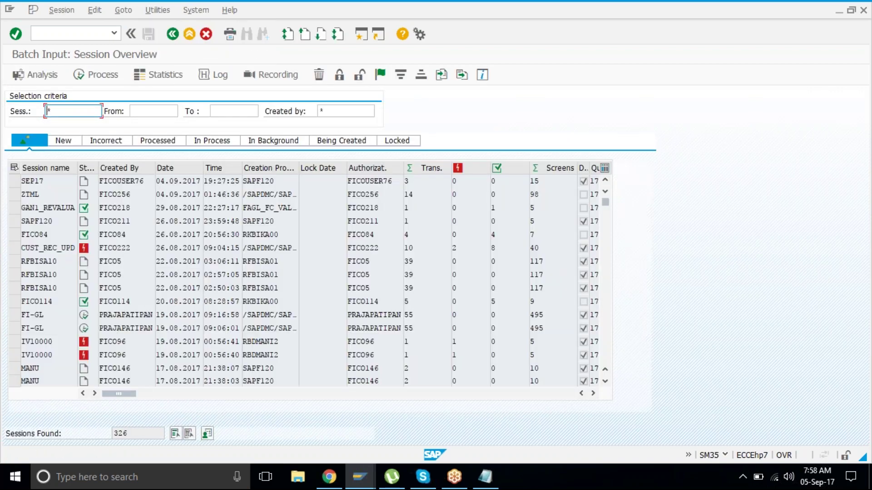
pyautogui.click(15, 181)
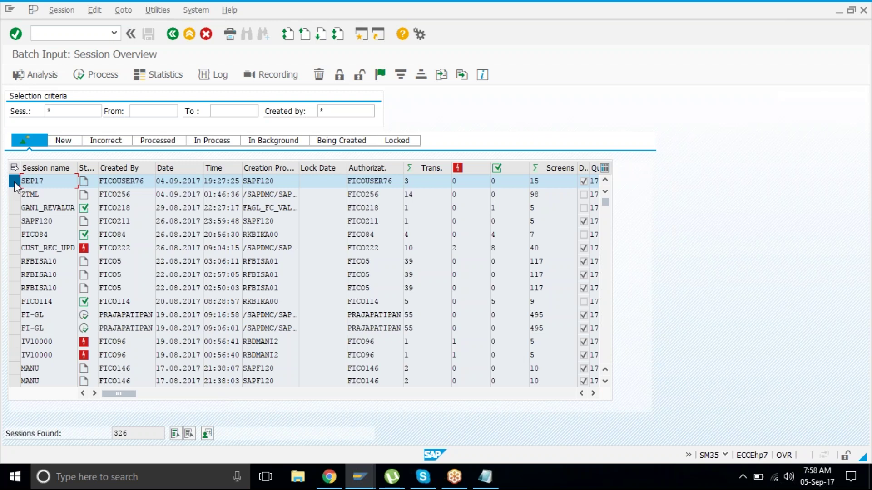
pyautogui.click(14, 182)
pyautogui.click(104, 78)
pyautogui.click(74, 215)
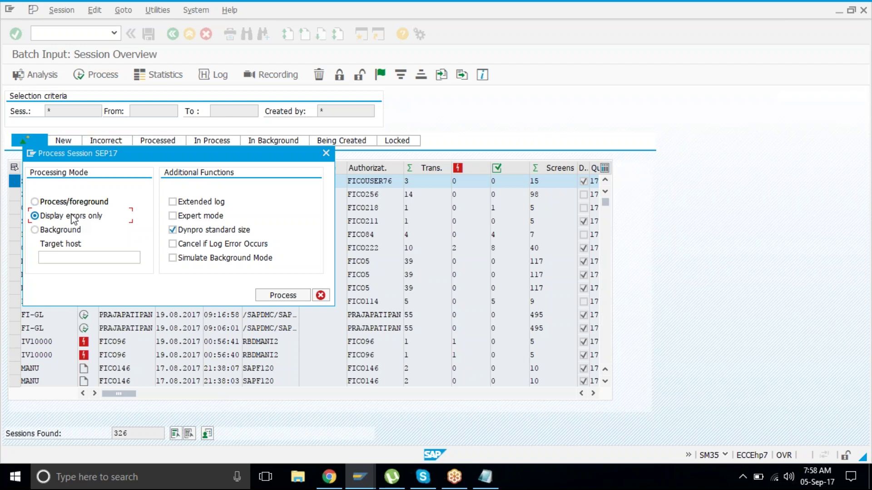
# Confirm processing of session SEP17 and exit batch input when it completes.
pyautogui.click(286, 296)
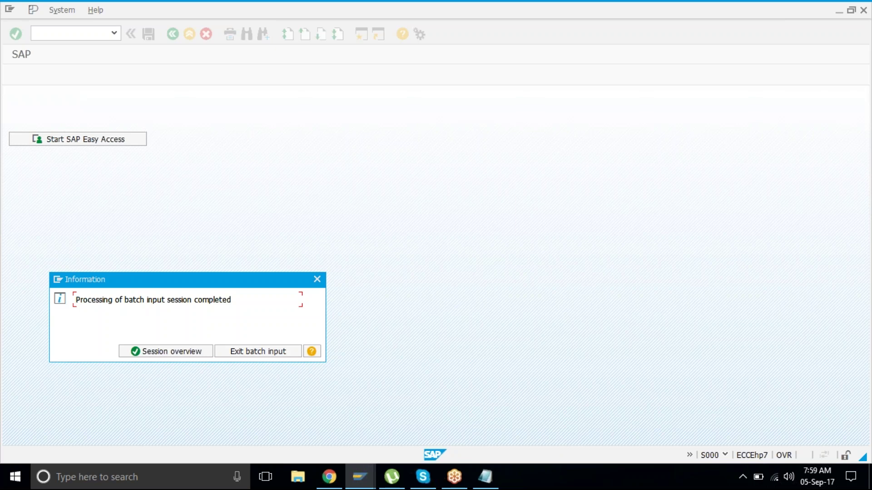
pyautogui.click(249, 352)
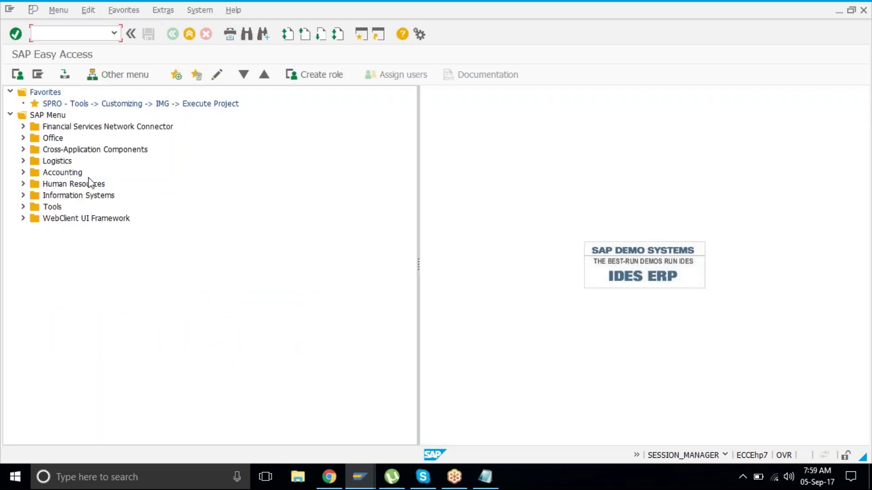
# Navigate to Accounting > Financial Accounting > General Ledger > Periodic Processing > Recurring Entries > F.15 - Lists.
pyautogui.click(77, 173)
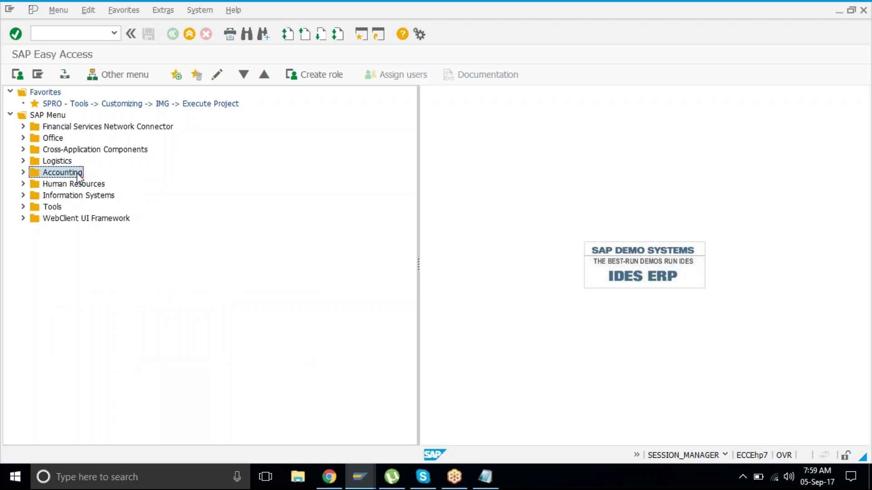
pyautogui.doubleClick(77, 173)
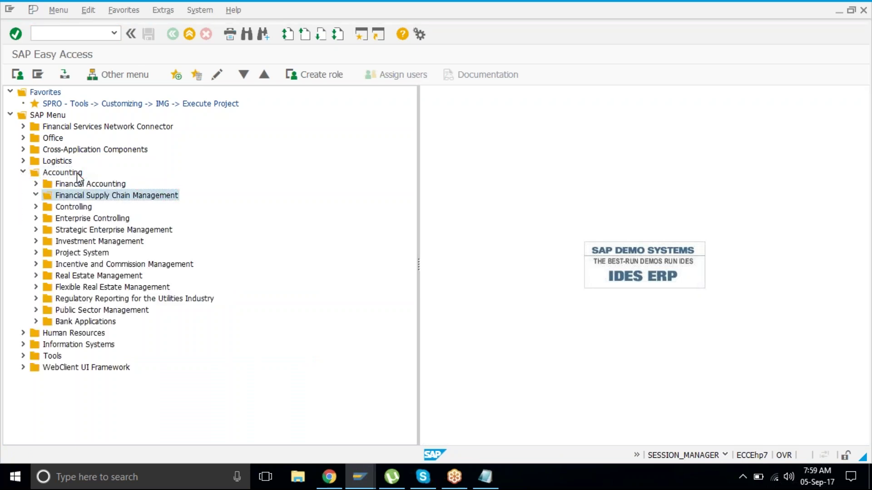
pyautogui.press('Right')
pyautogui.press('Down')
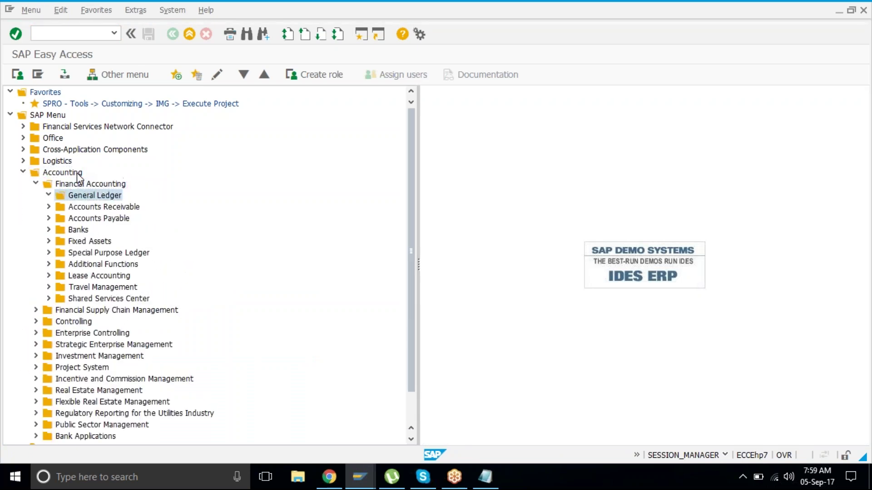
pyautogui.press('Right')
pyautogui.press('Down')
pyautogui.press('Down')
pyautogui.press('Down')
pyautogui.press('Down')
pyautogui.press('Up')
pyautogui.press('Up')
pyautogui.press('Down')
pyautogui.press('Down')
pyautogui.press('Down')
pyautogui.press('Down')
pyautogui.press('Right')
pyautogui.press('Down')
pyautogui.press('Down')
pyautogui.press('Down')
pyautogui.press('Down')
pyautogui.press('Down')
pyautogui.press('Down')
pyautogui.press('Down')
pyautogui.press('Up')
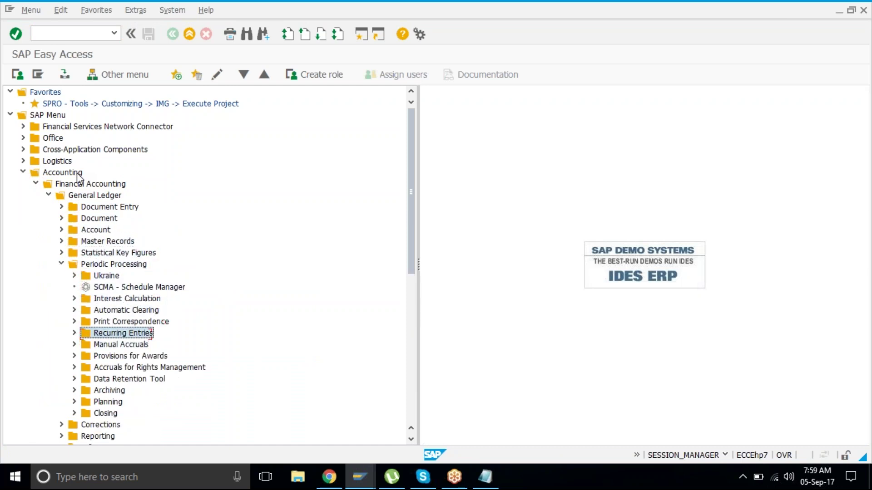
pyautogui.press('Right')
pyautogui.press('Down')
pyautogui.press('Down')
pyautogui.press('Return')
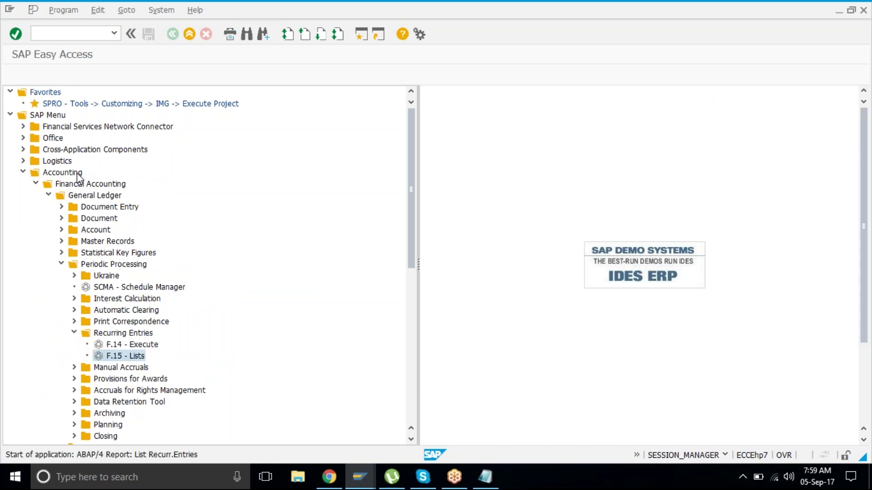
# Choose company code TAT1 and run the recurring entry documents list.
pyautogui.click(164, 97)
pyautogui.press('Down')
pyautogui.press('Return')
pyautogui.press('F8')
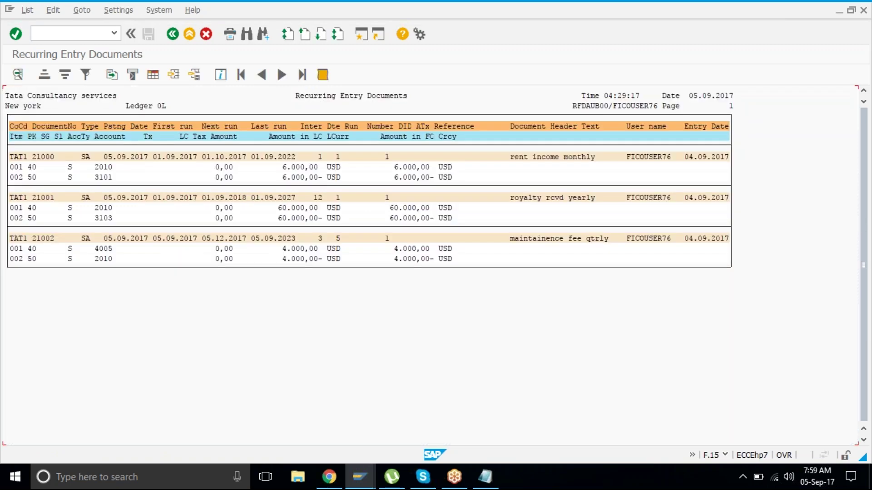
pyautogui.moveTo(151, 159); pyautogui.dragTo(260, 159)
pyautogui.click(169, 158)
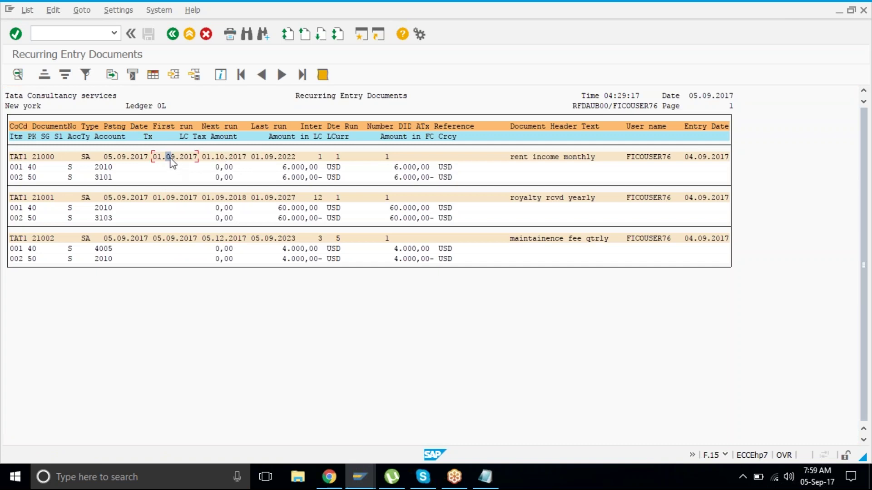
pyautogui.click(217, 158)
pyautogui.click(155, 199)
pyautogui.moveTo(153, 200); pyautogui.dragTo(201, 205)
pyautogui.moveTo(229, 202); pyautogui.dragTo(252, 206)
pyautogui.press('Left')
pyautogui.moveTo(149, 241); pyautogui.dragTo(251, 241)
pyautogui.hotkey('ctrl', 'c')
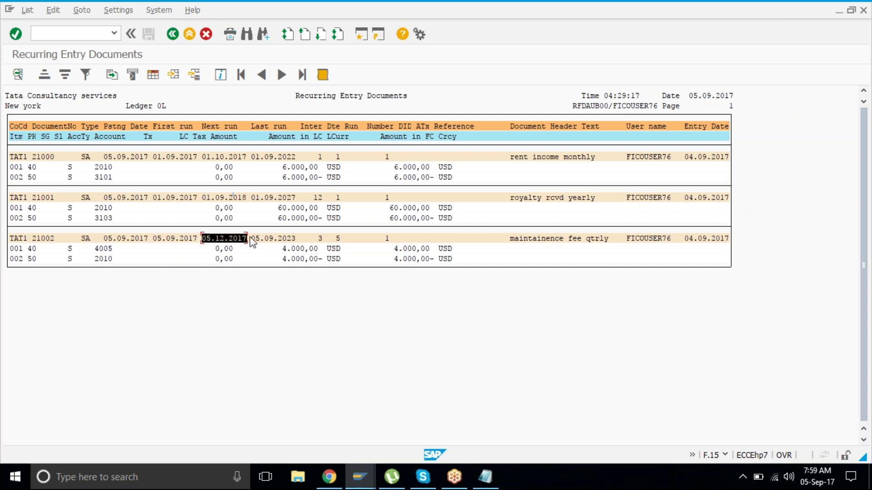
pyautogui.hotkey('ctrl', 'c')
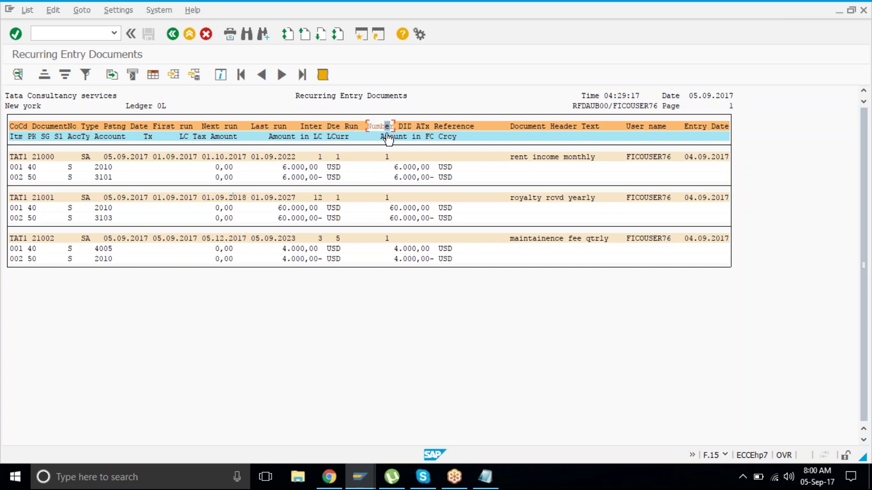
pyautogui.click(388, 157)
pyautogui.click(390, 197)
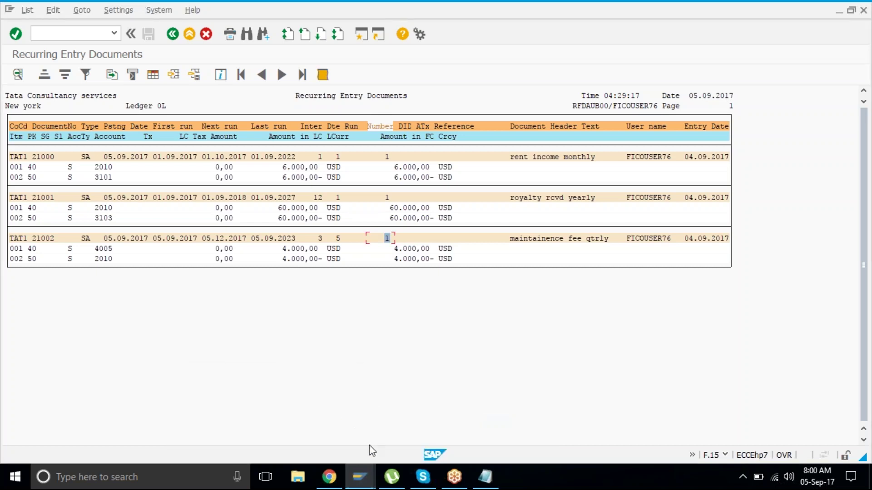
pyautogui.click(363, 477)
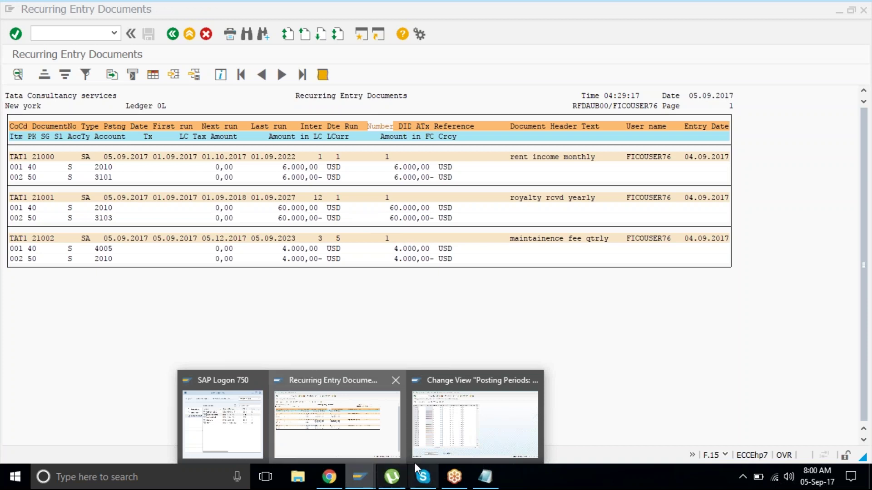
# Start F.14 with company code TAT1 and document type SA.
pyautogui.click(445, 448)
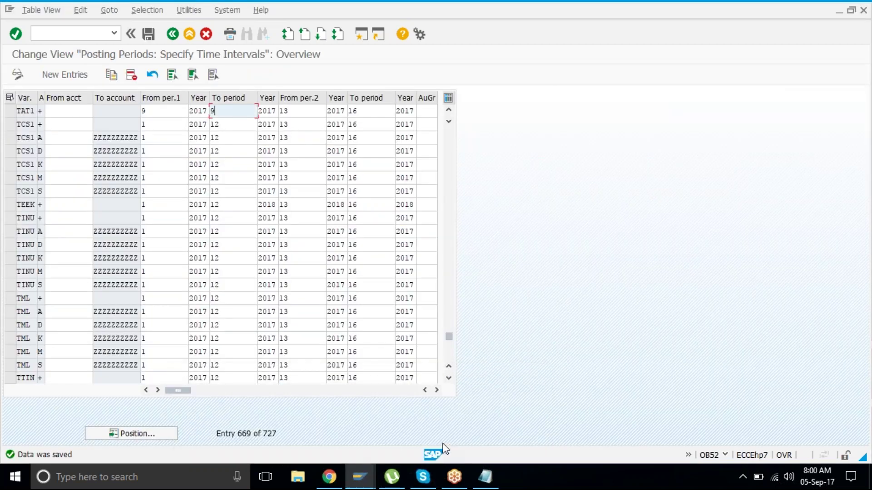
pyautogui.write('/n')
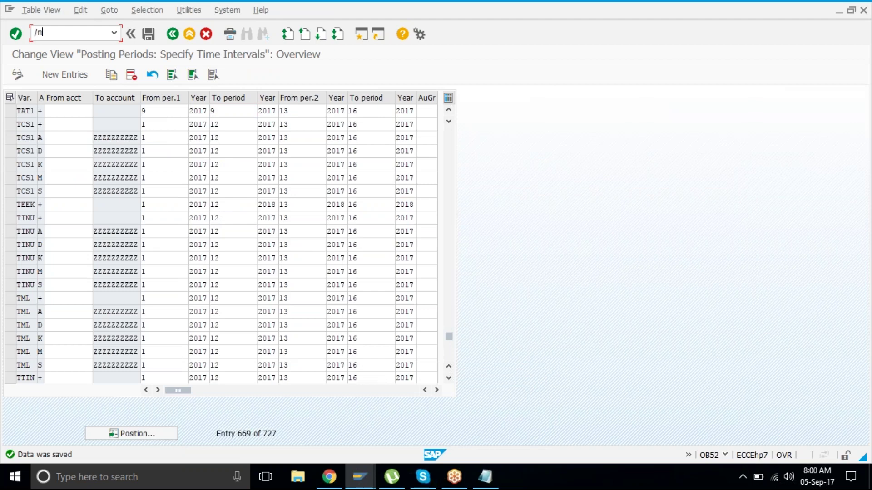
pyautogui.write('f.14')
pyautogui.press('Return')
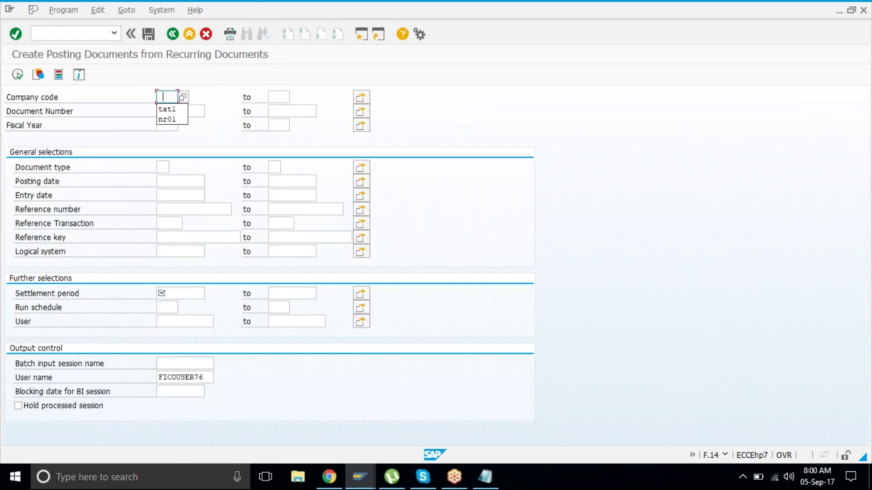
pyautogui.write('tat1')
pyautogui.press('Tab')
pyautogui.press('Tab')
pyautogui.press('Tab')
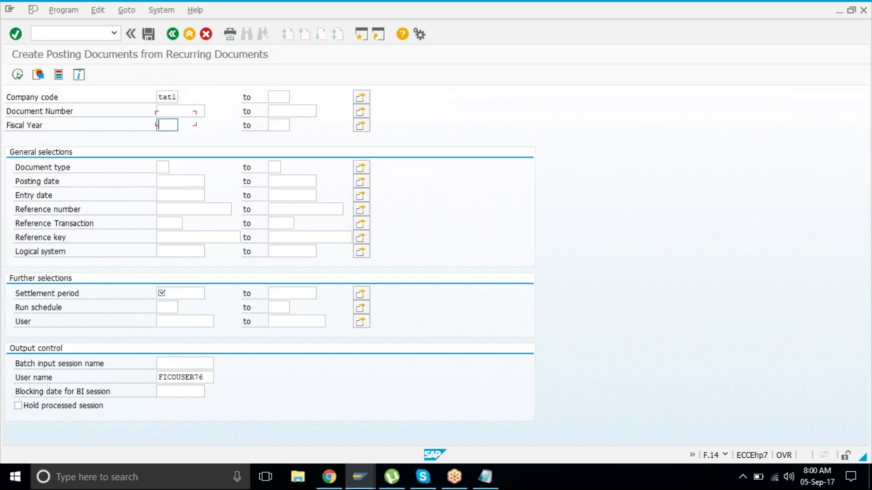
pyautogui.write('sa')
pyautogui.press('Tab')
pyautogui.press('Tab')
pyautogui.press('Tab')
pyautogui.press('Tab')
pyautogui.press('Tab')
pyautogui.press('Tab')
pyautogui.press('Tab')
pyautogui.press('Tab')
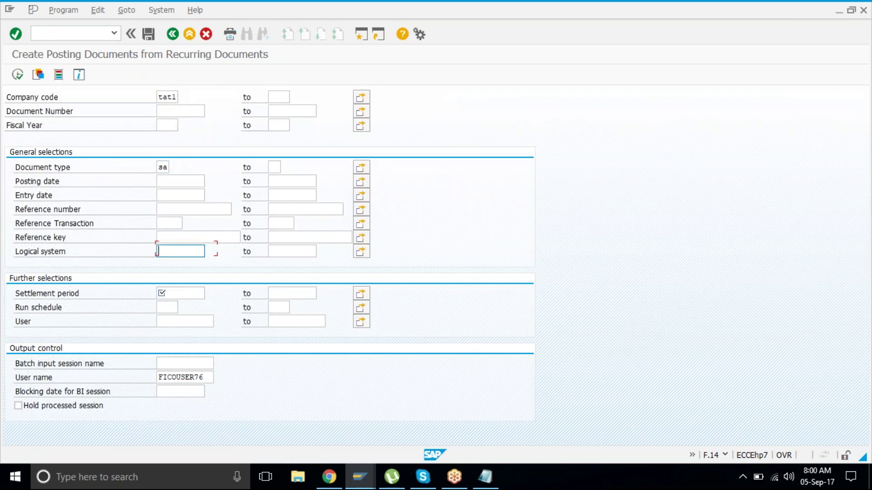
# Set the settlement period to 01.09.2017 through 30.09.2017 and confirm the selection.
pyautogui.click(181, 294)
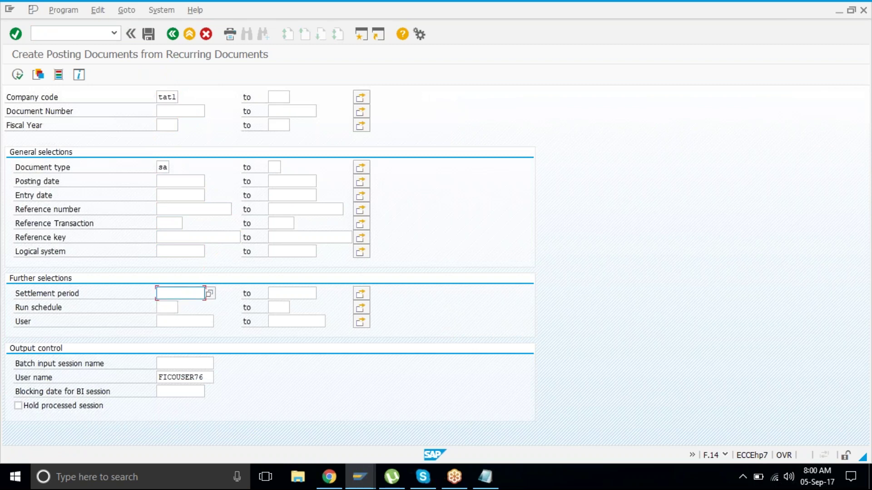
pyautogui.press('Down')
pyautogui.press('Return')
pyautogui.press('Tab')
pyautogui.press('capslock')
pyautogui.press('BackSpace')
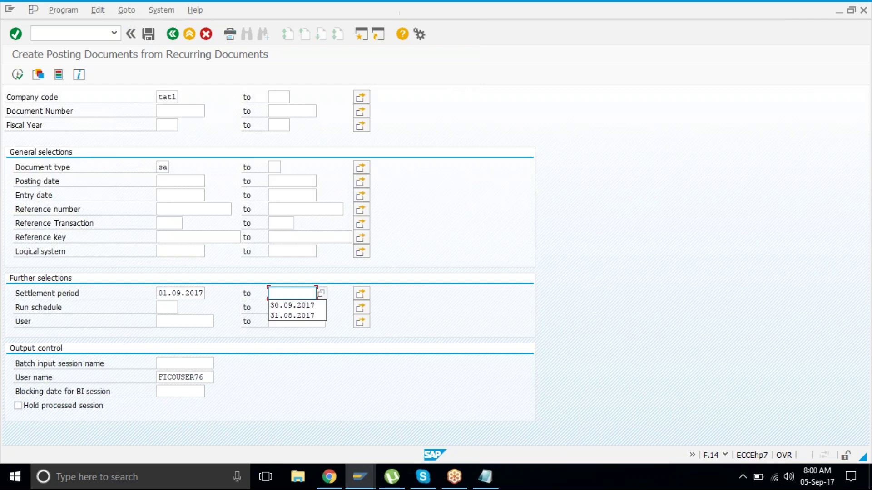
pyautogui.press('Down')
pyautogui.press('Return')
pyautogui.press('Return')
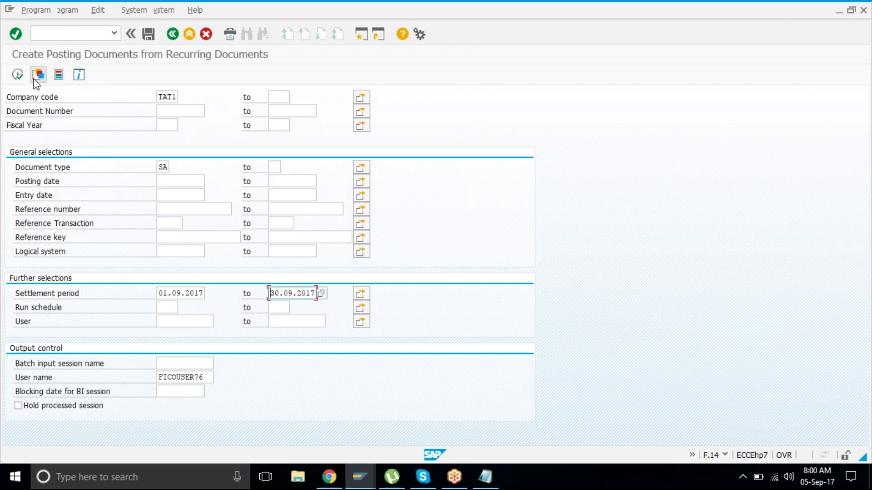
# Execute the posting run, review its selection criteria, and exit to SAP Easy Access.
pyautogui.click(17, 76)
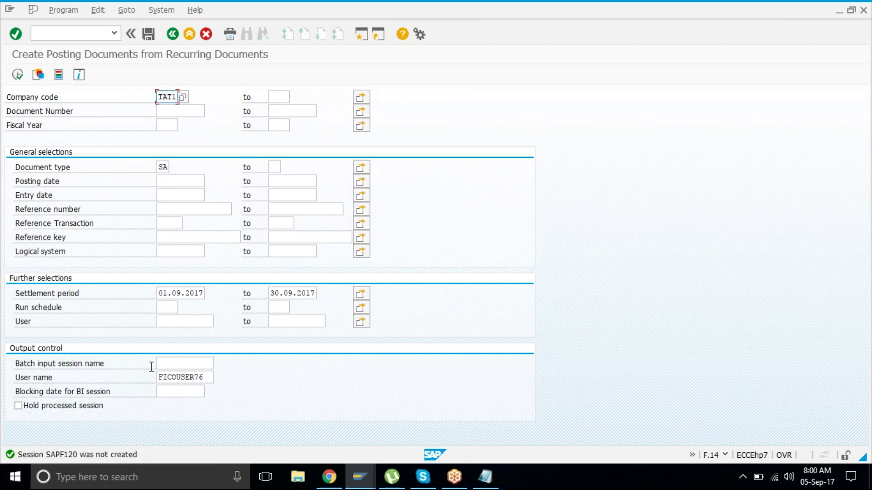
pyautogui.click(180, 363)
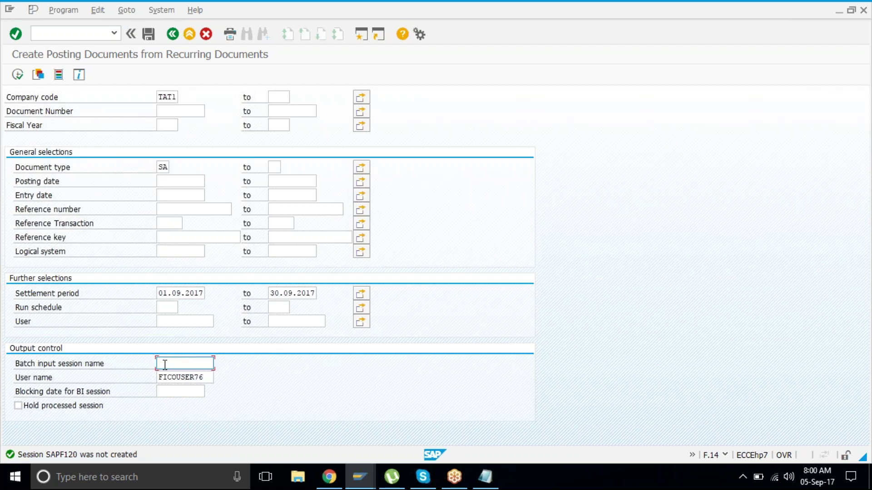
pyautogui.click(127, 293)
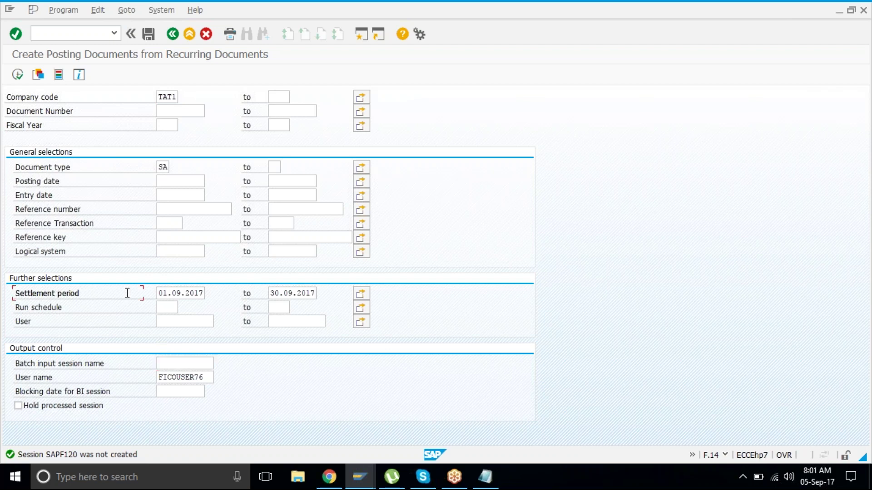
pyautogui.click(60, 307)
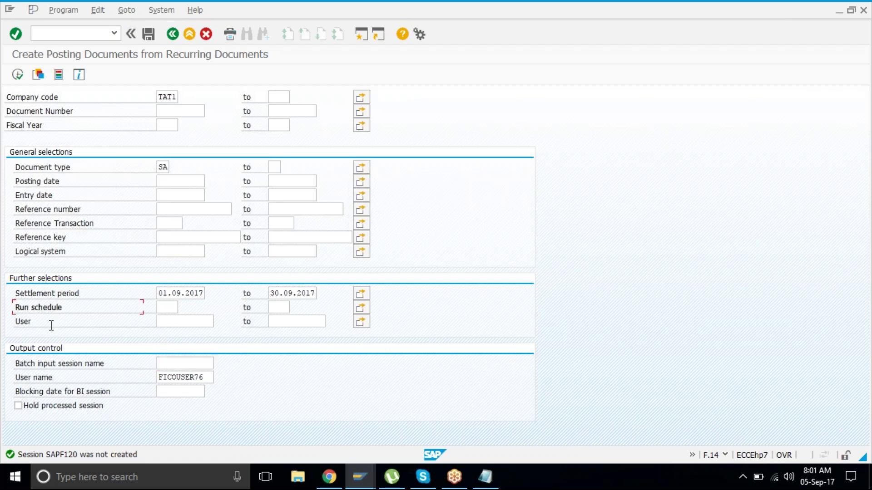
pyautogui.click(51, 324)
pyautogui.click(55, 308)
pyautogui.click(68, 294)
pyautogui.click(190, 35)
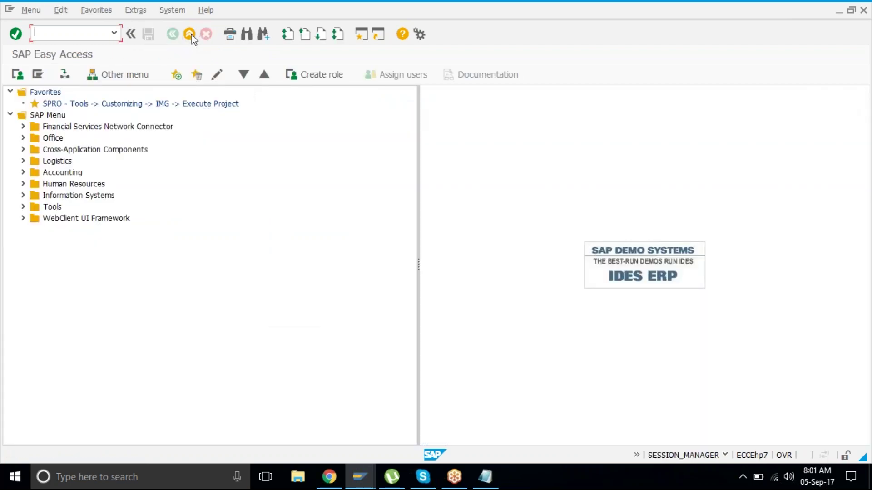
# Open FBL1N, then switch to the G/L account line item display for TAT1.
pyautogui.write('FBL1N')
pyautogui.press('Return')
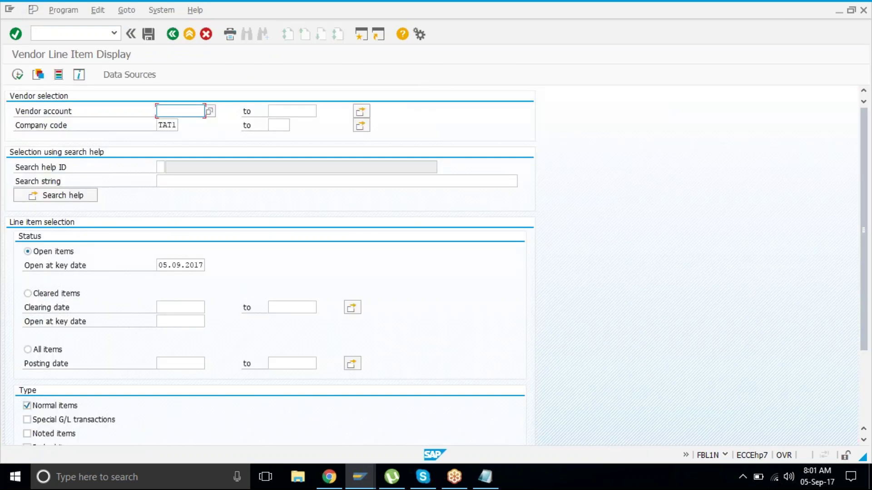
pyautogui.click(52, 33)
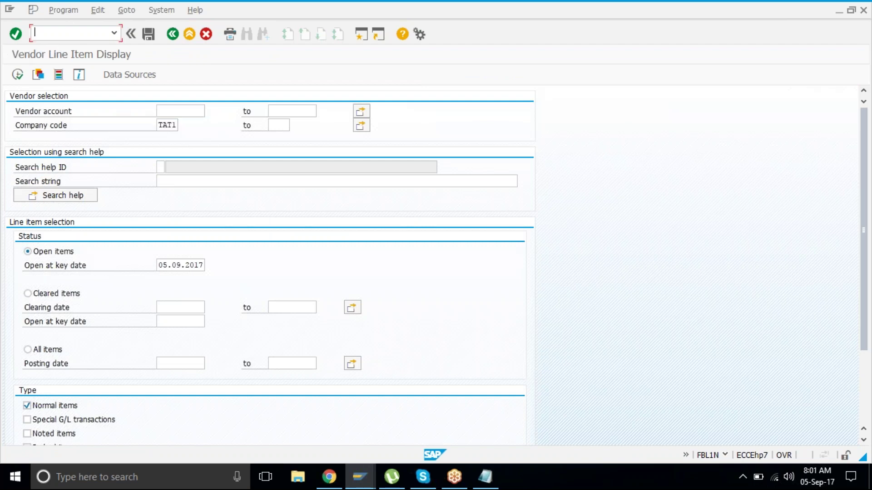
pyautogui.write('/NFBL')
pyautogui.write('1N')
pyautogui.press('Return')
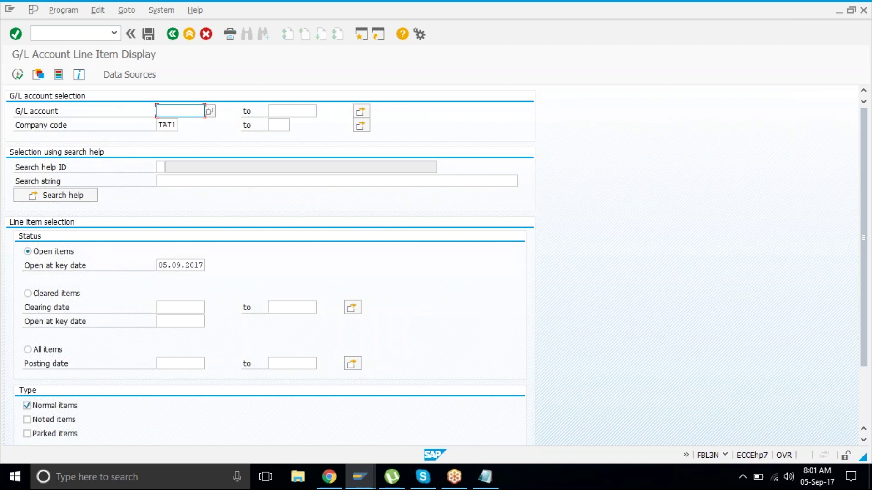
# List G/L account 2010's line items, copy its three recurring-entry Text lines, and create a second session.
pyautogui.write('2010')
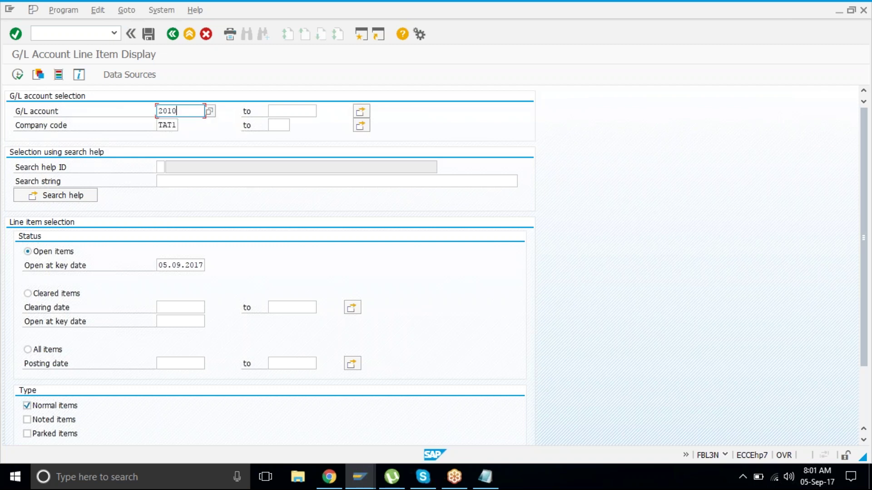
pyautogui.press('F8')
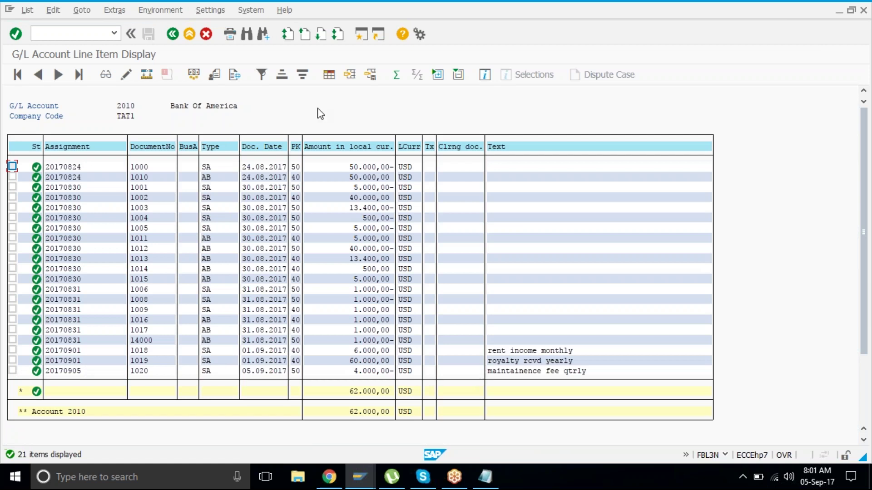
pyautogui.moveTo(472, 349); pyautogui.dragTo(615, 385)
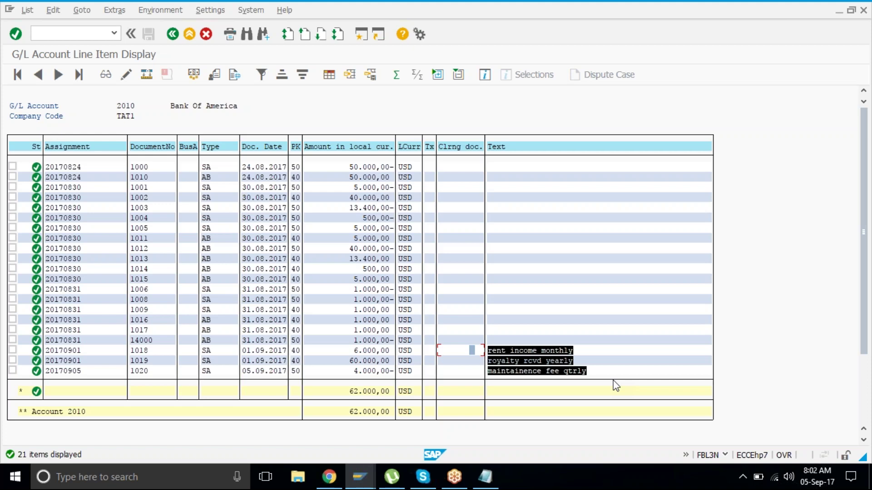
pyautogui.hotkey('ctrl', 'c')
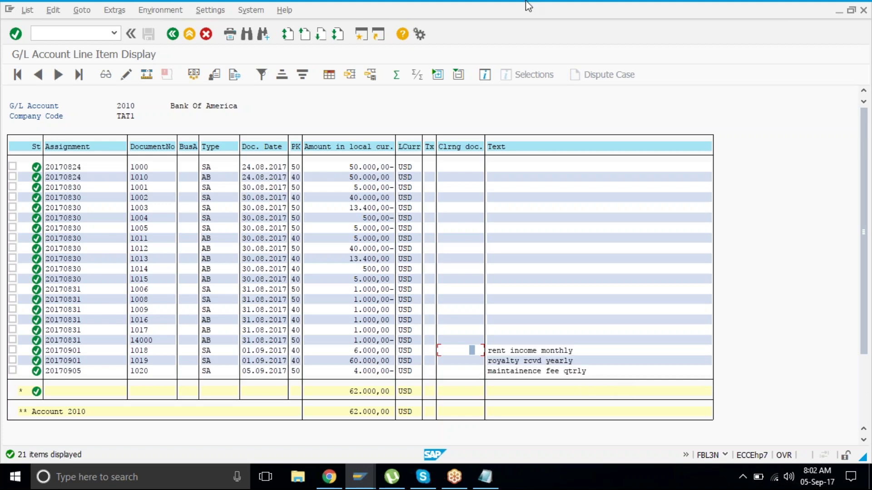
pyautogui.click(366, 44)
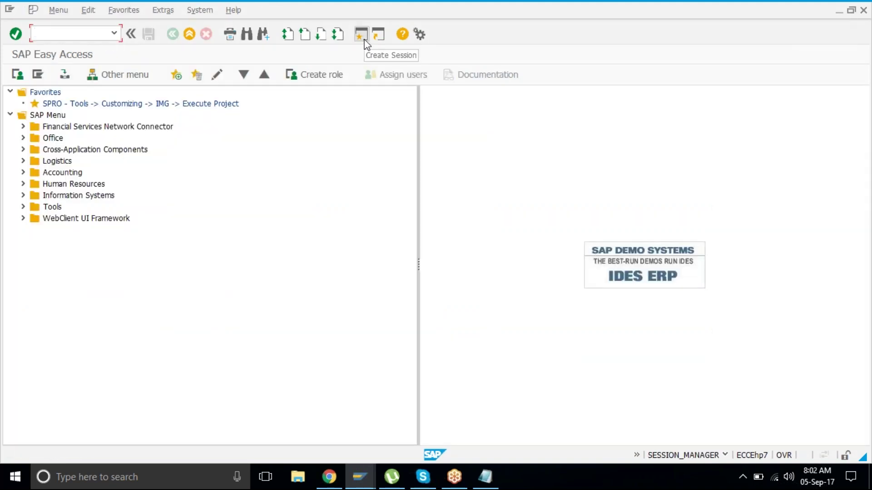
# In OB52, change TAT1's To period from 9 to 12 and save under the customizing request.
pyautogui.write('OB52')
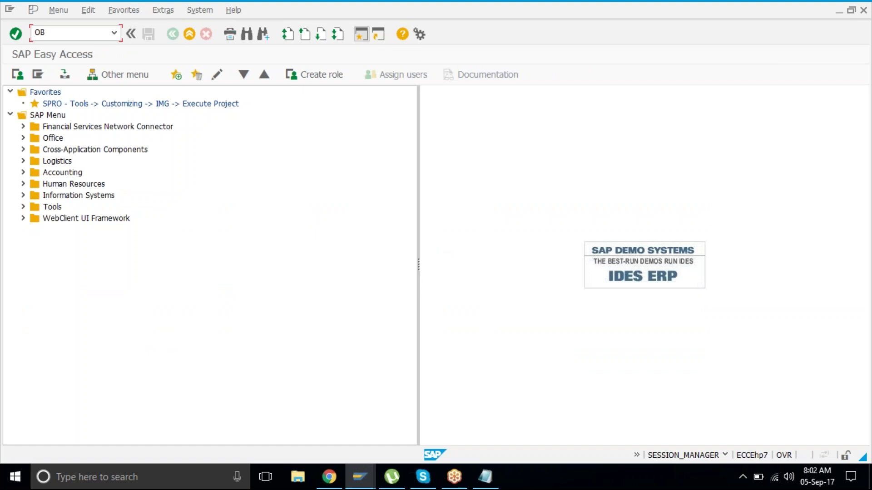
pyautogui.press('Return')
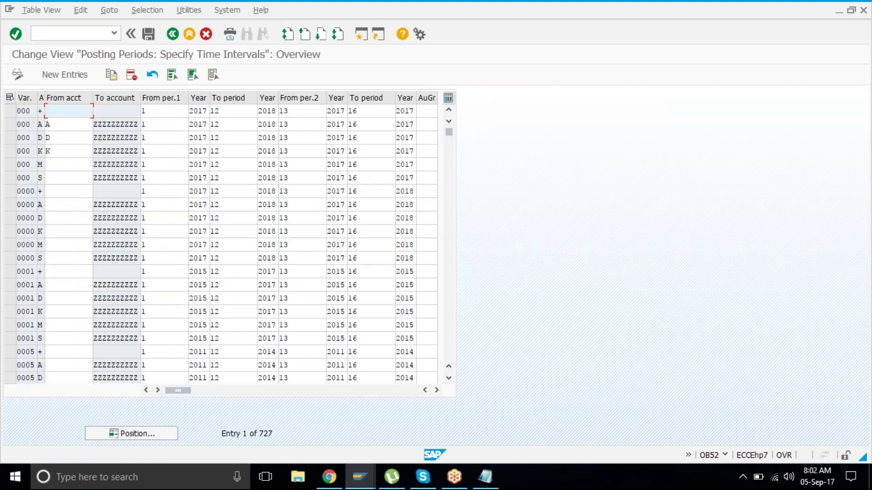
pyautogui.click(148, 435)
pyautogui.write('tatl')
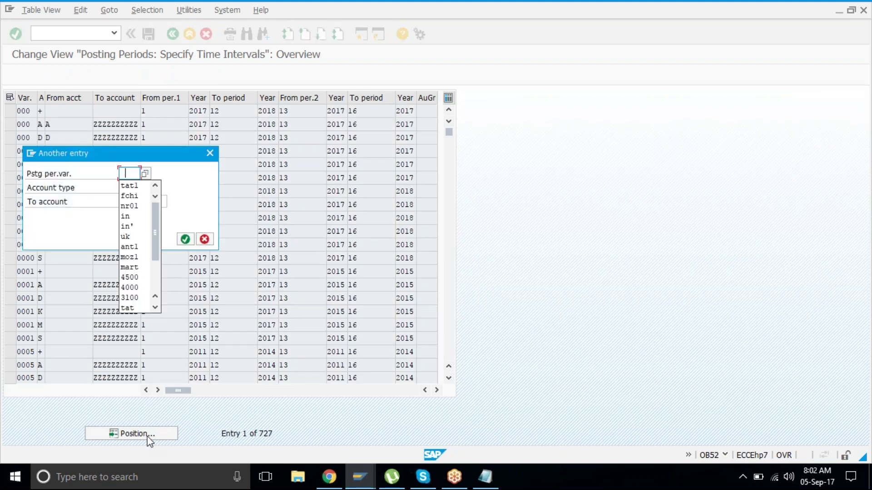
pyautogui.press('Return')
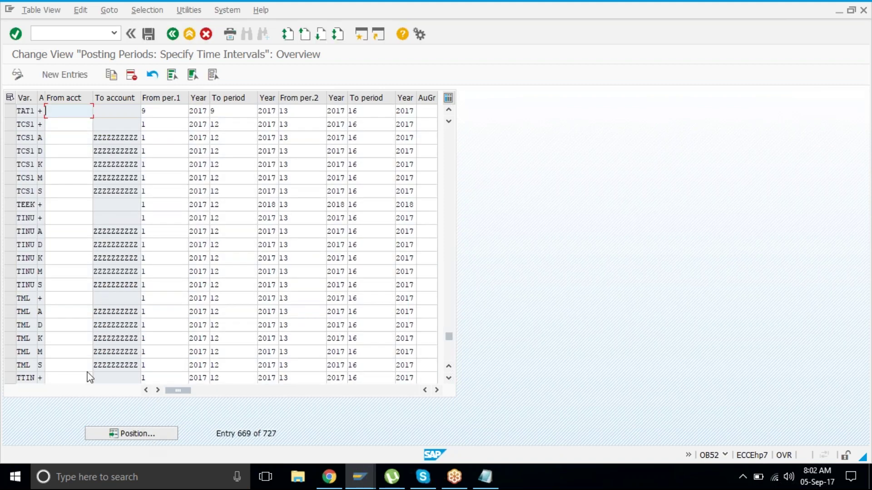
pyautogui.click(250, 110)
pyautogui.press('BackSpace')
pyautogui.write('12')
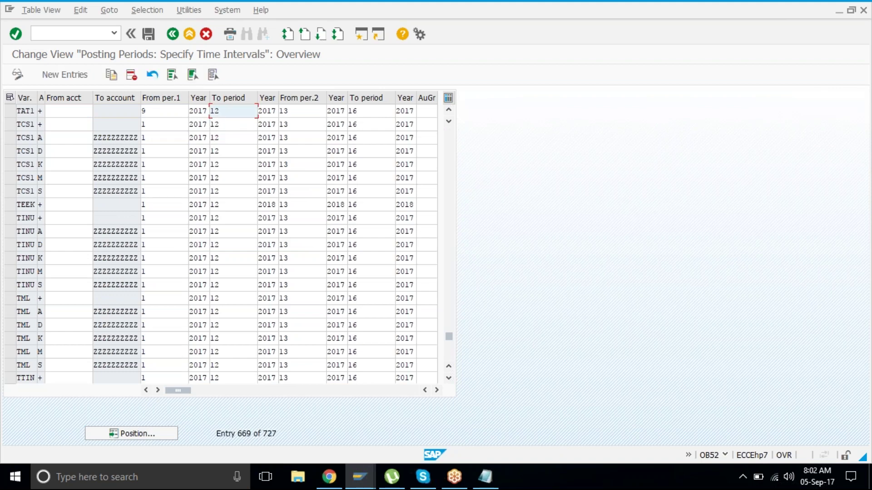
pyautogui.hotkey('ctrl', 's')
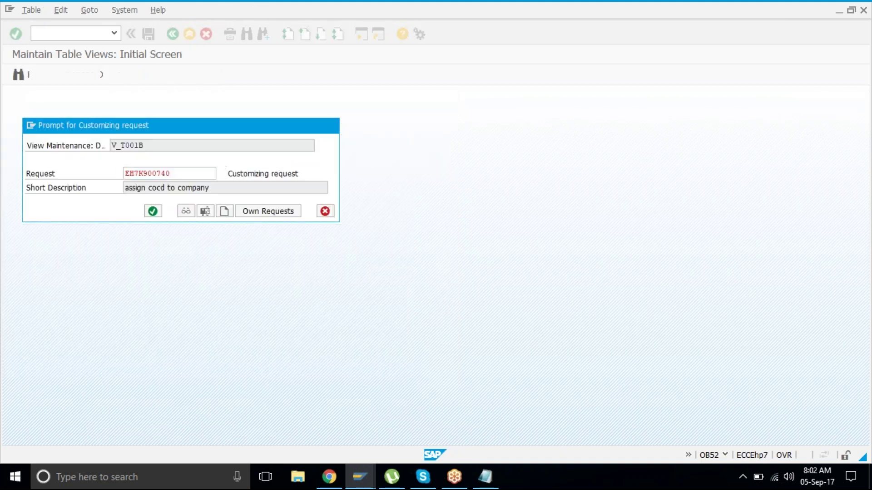
pyautogui.press('Return')
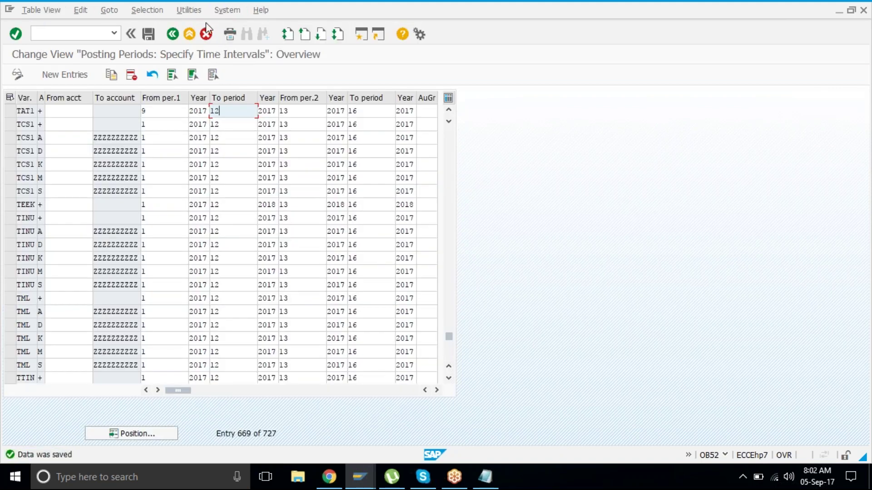
# Return to the recurring-document posting run with /nF.14.
pyautogui.click(94, 32)
pyautogui.write('/')
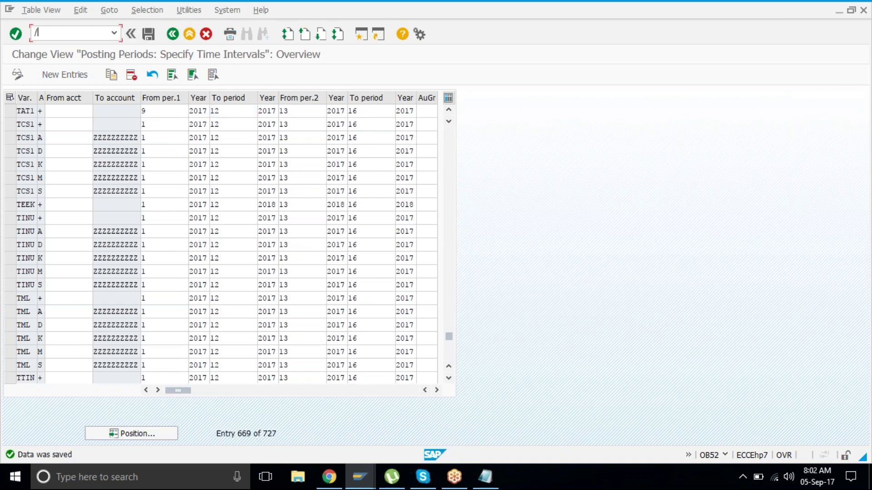
pyautogui.write('NF.14')
pyautogui.press('Return')
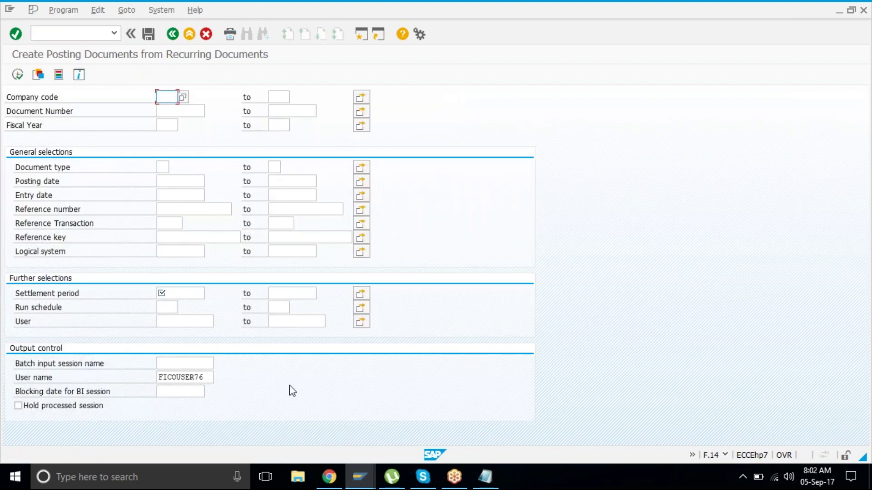
# Back on the F.14 selection screen, accept the suggested settlement date and enter session name OCT17.
pyautogui.moveTo(360, 477)
pyautogui.moveTo(309, 429)
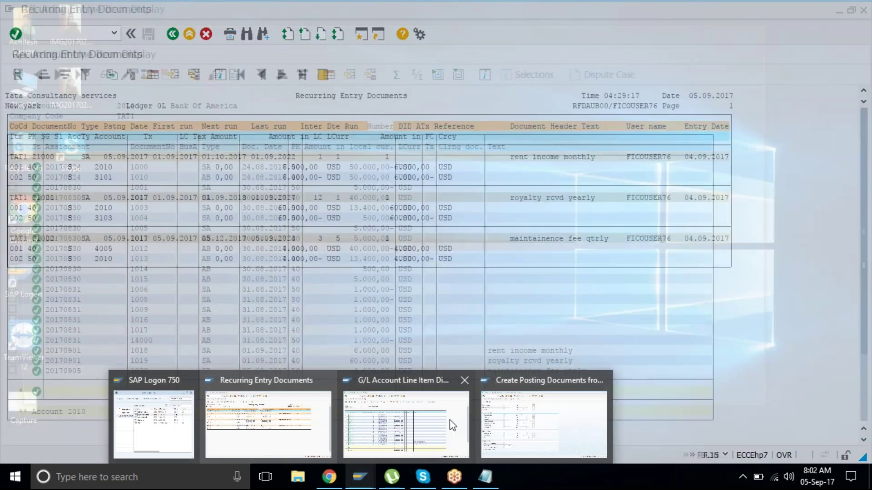
pyautogui.click(505, 420)
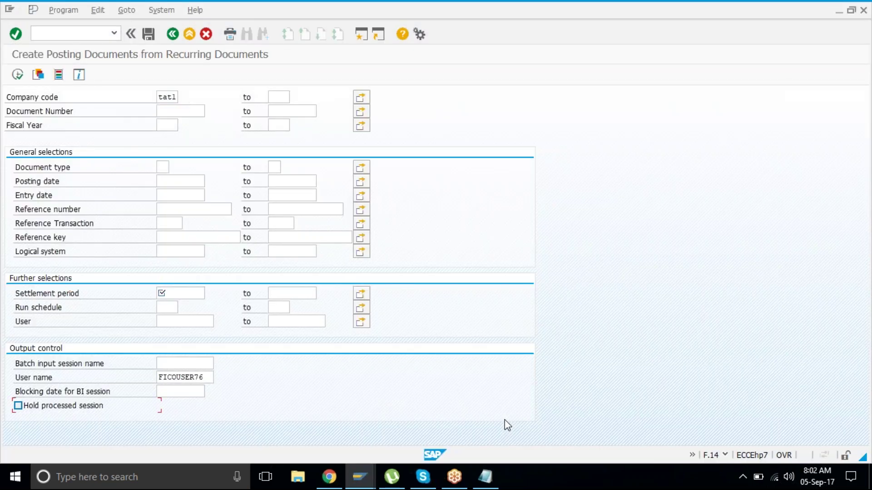
pyautogui.click(190, 293)
pyautogui.press('Down')
pyautogui.press('Down')
pyautogui.press('Return')
pyautogui.press('Down')
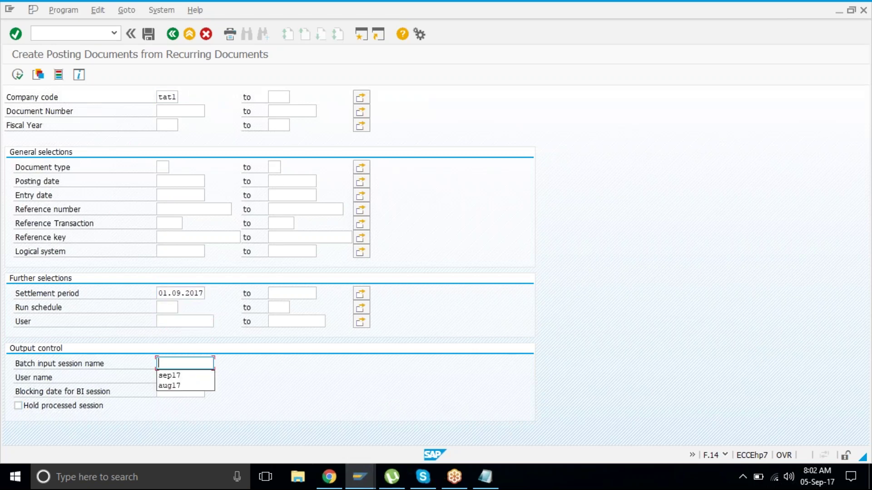
pyautogui.write('OCT17')
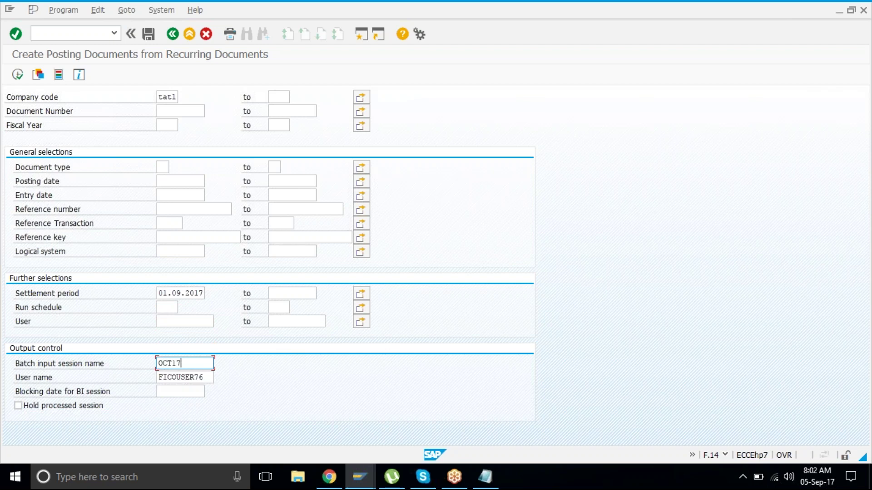
pyautogui.press('Return')
# Correct the settlement period to 01.10.2017–31.10.2017 and execute the session creation.
pyautogui.click(172, 291)
pyautogui.write('10')
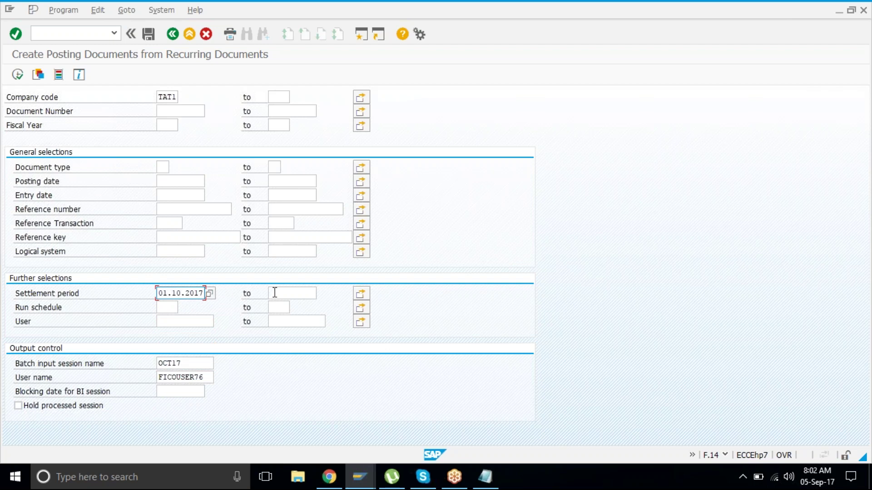
pyautogui.click(273, 293)
pyautogui.write('31.10.2017')
pyautogui.press('Return')
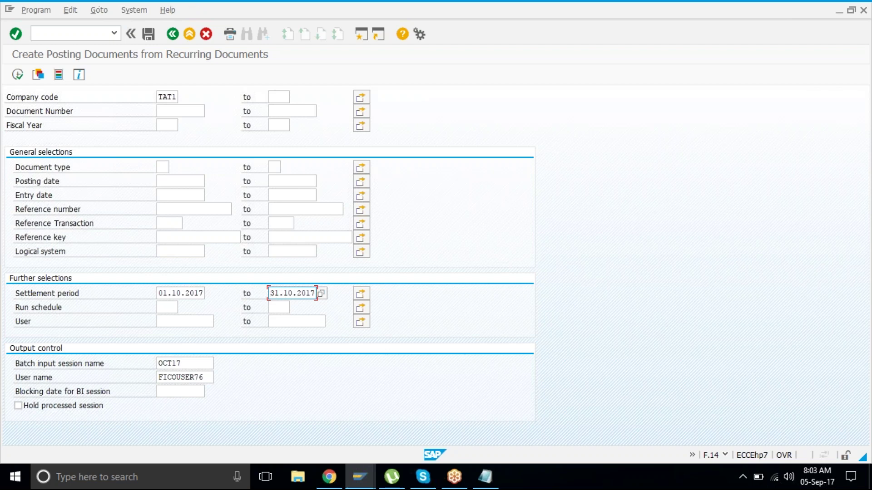
pyautogui.click(17, 75)
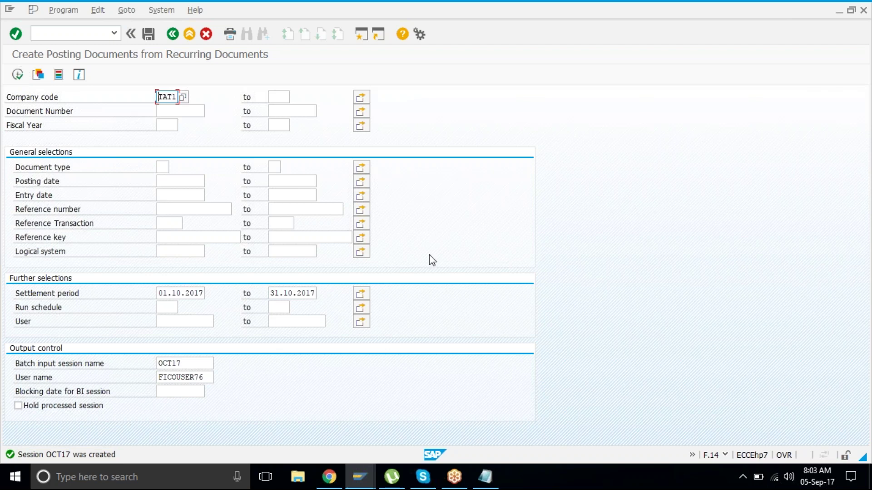
# Switch to the account 2010 line item list and copy the item text 'rent income monthly'.
pyautogui.click(361, 476)
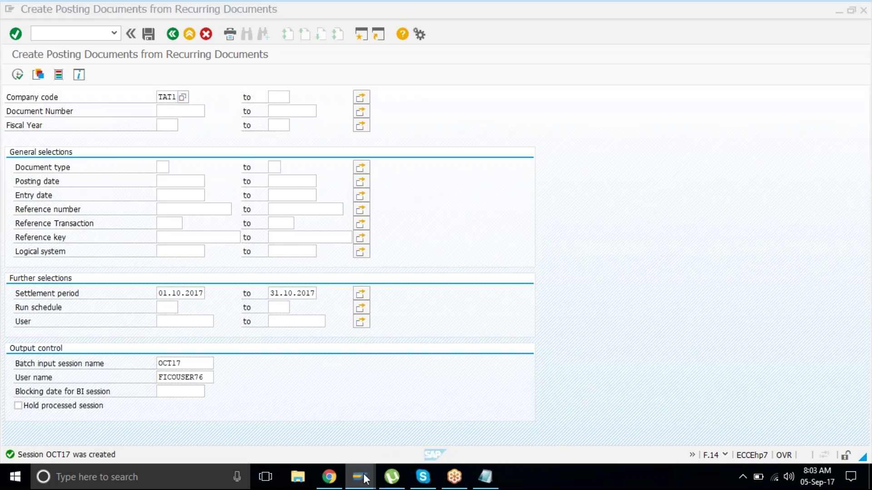
pyautogui.click(409, 418)
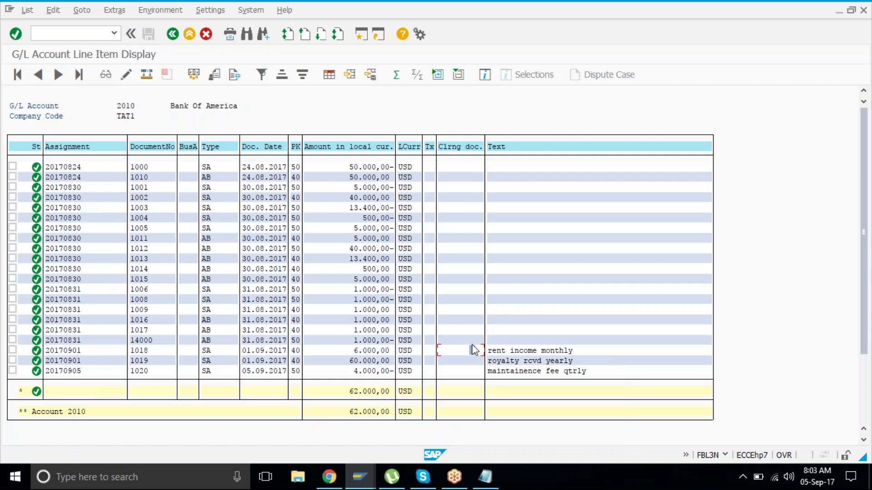
pyautogui.moveTo(465, 354); pyautogui.dragTo(597, 376)
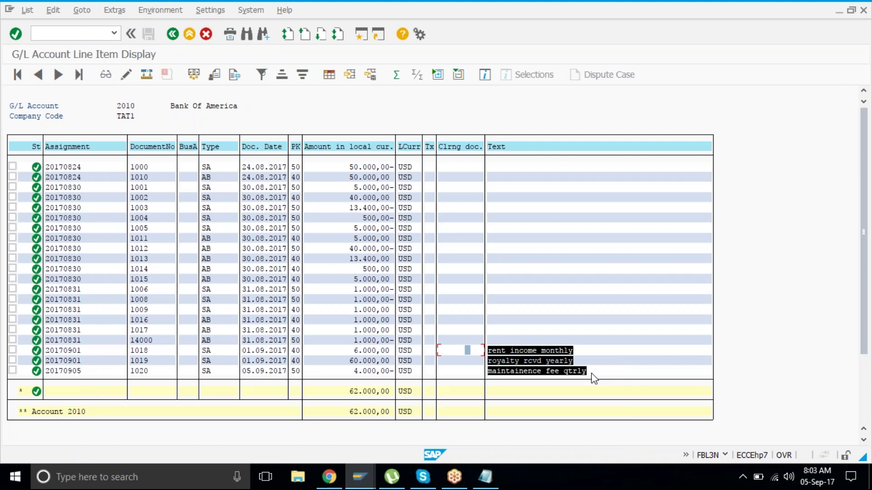
pyautogui.hotkey('ctrl', 'c')
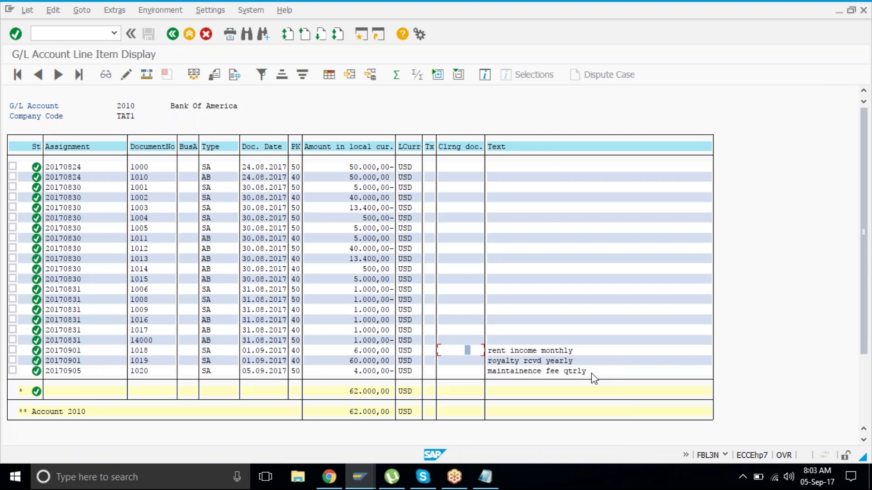
pyautogui.moveTo(470, 348); pyautogui.dragTo(575, 352)
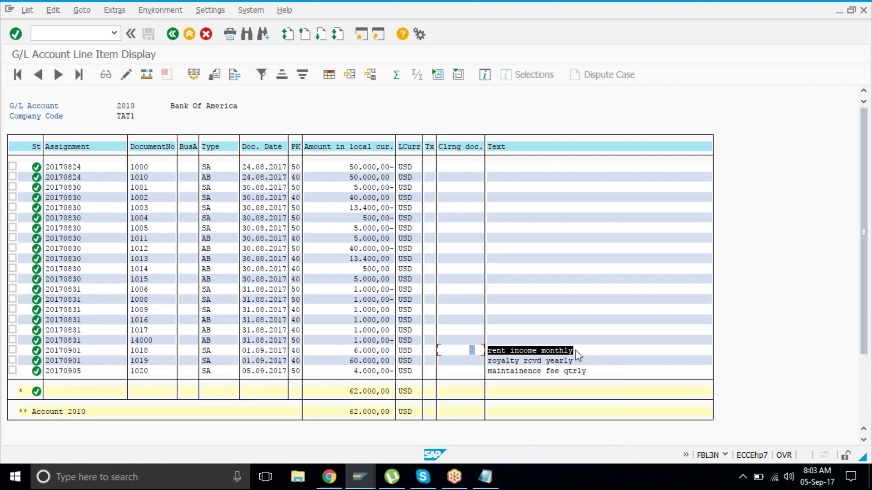
pyautogui.hotkey('ctrl', 'c')
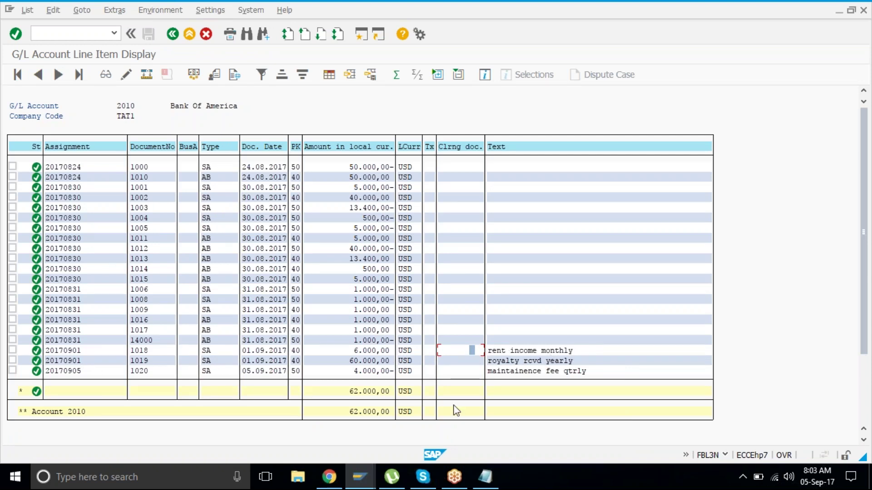
pyautogui.click(369, 478)
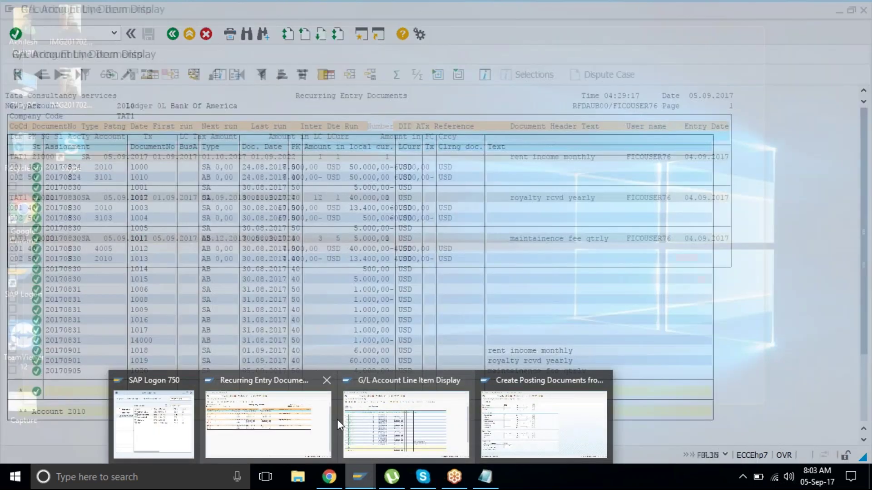
# Open the batch input session overview via System > Services > Batch Input > Sessions.
pyautogui.click(544, 424)
pyautogui.click(161, 10)
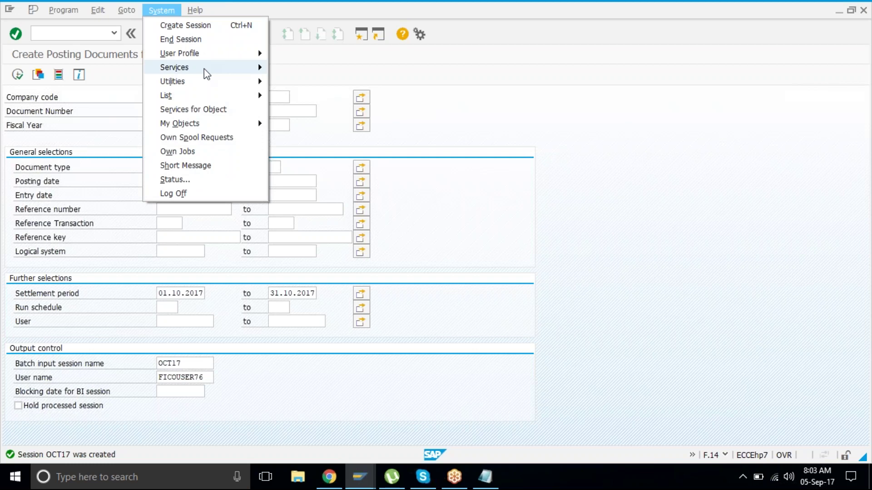
pyautogui.moveTo(203, 69)
pyautogui.moveTo(356, 128)
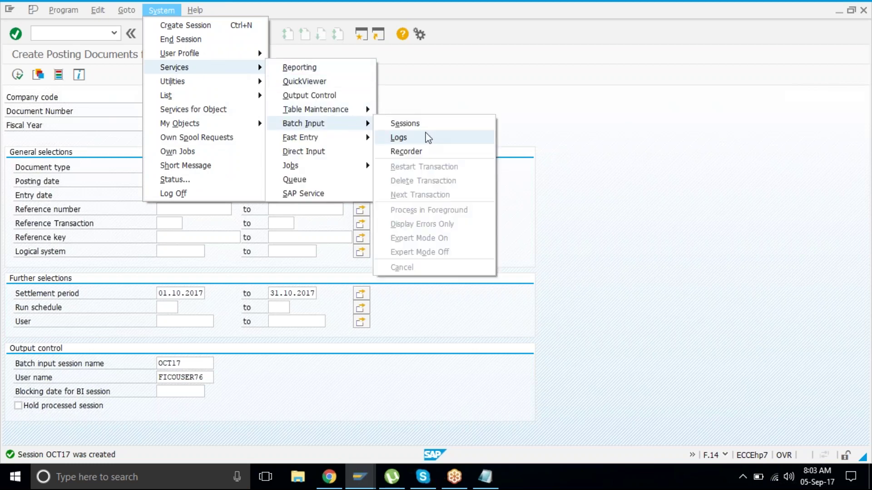
pyautogui.click(446, 126)
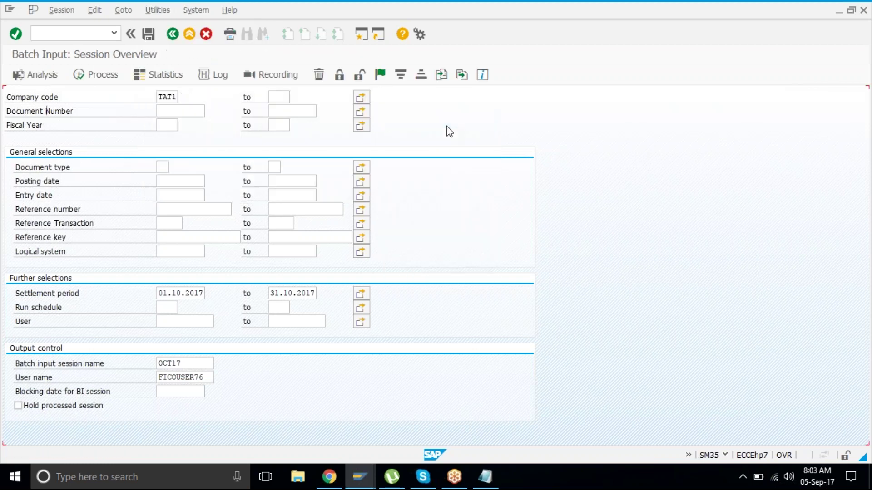
# Process session OCT17 with errors only displayed, exit batch input, and return to the line item list.
pyautogui.click(14, 182)
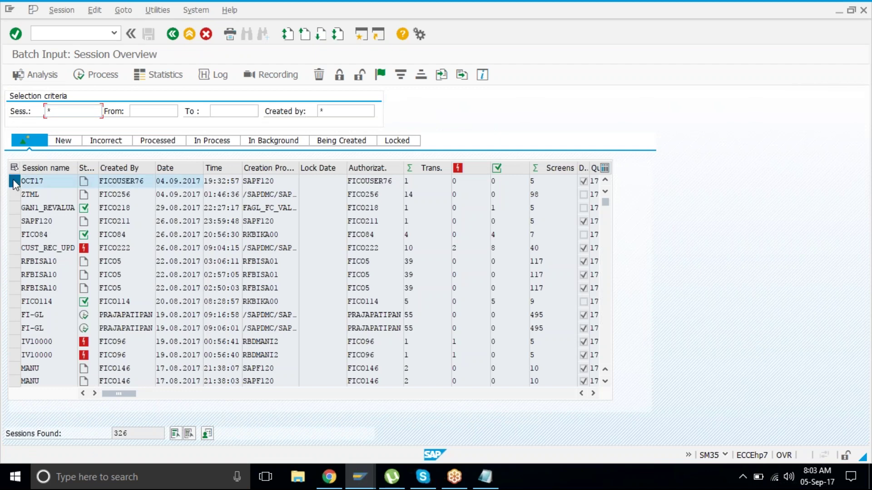
pyautogui.click(113, 80)
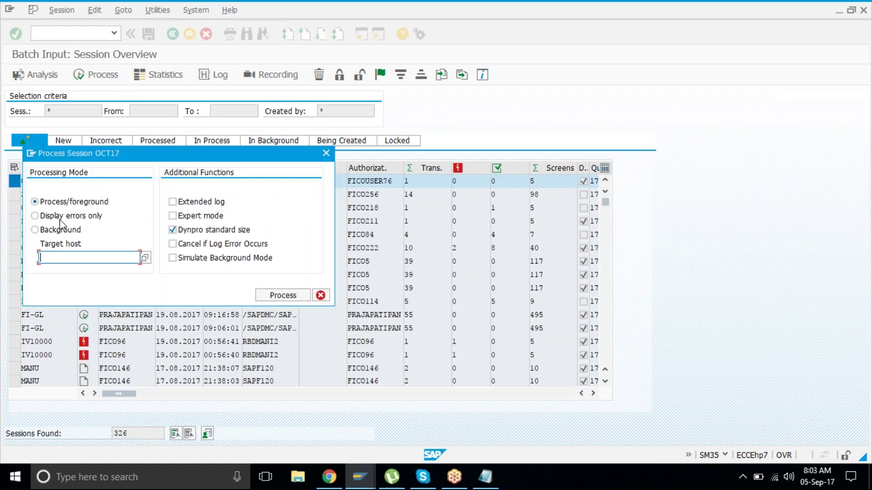
pyautogui.click(60, 217)
pyautogui.click(279, 296)
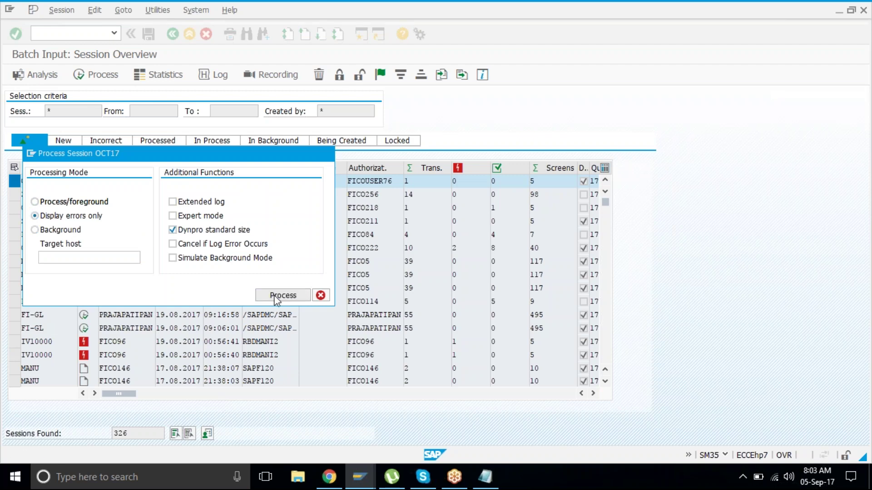
pyautogui.click(258, 351)
pyautogui.moveTo(359, 477)
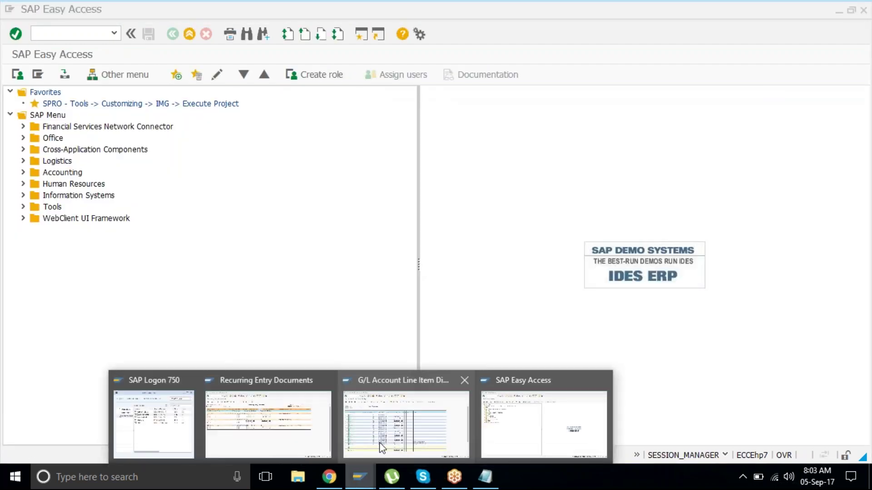
pyautogui.click(384, 443)
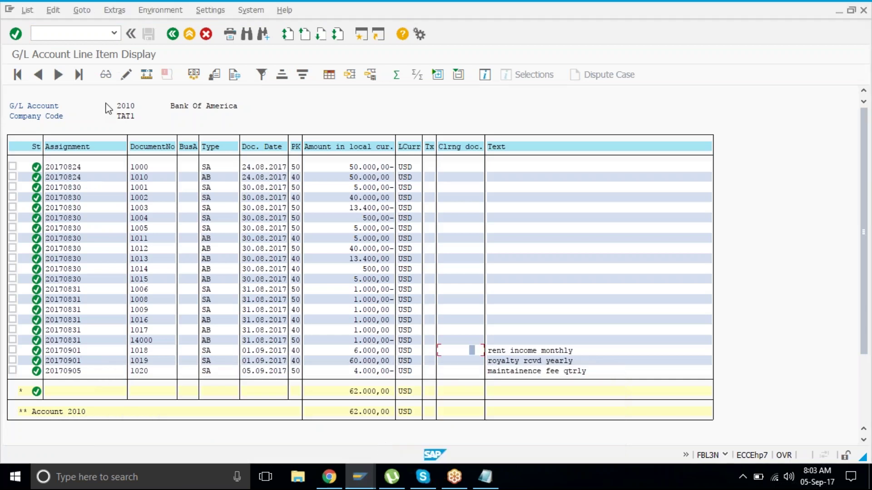
# Refresh the account 2010 line item list, go back to its selection screen, and select All items.
pyautogui.click(27, 10)
pyautogui.click(42, 40)
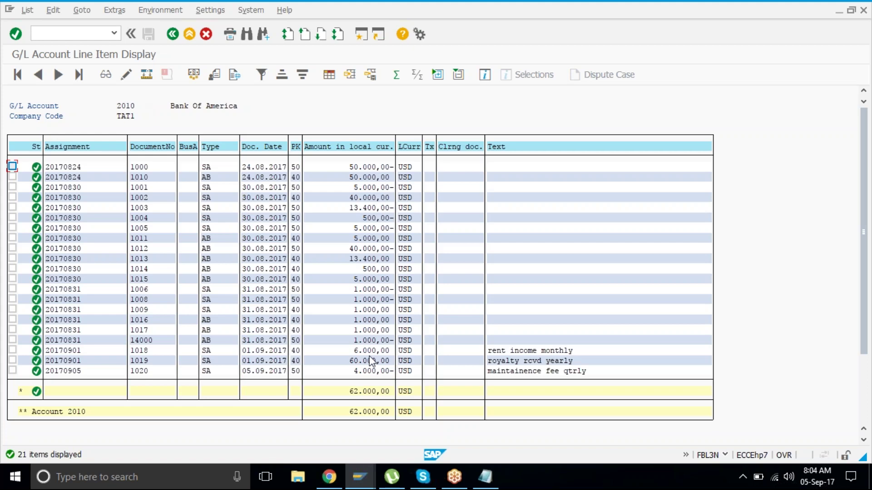
pyautogui.moveTo(363, 479)
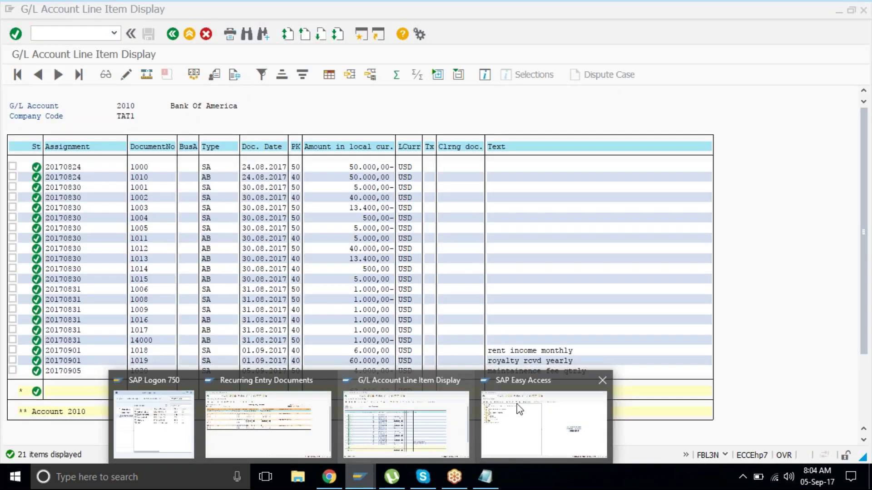
pyautogui.click(519, 408)
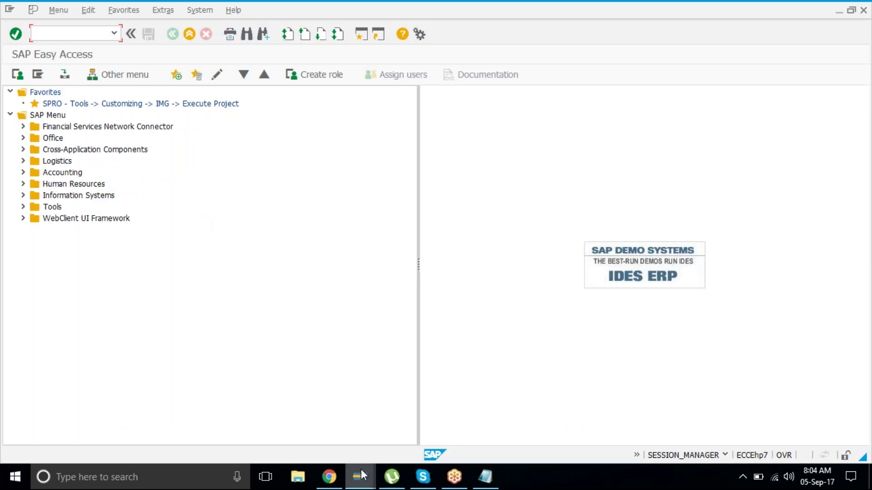
pyautogui.click(395, 436)
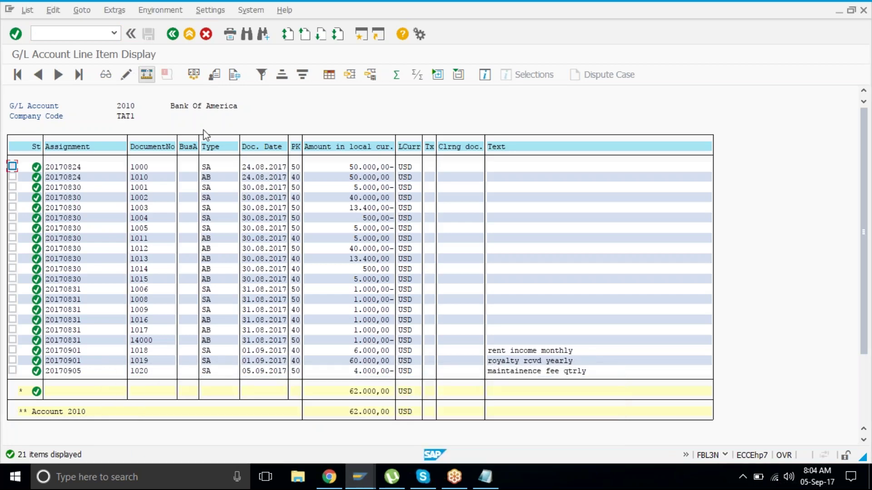
pyautogui.click(173, 34)
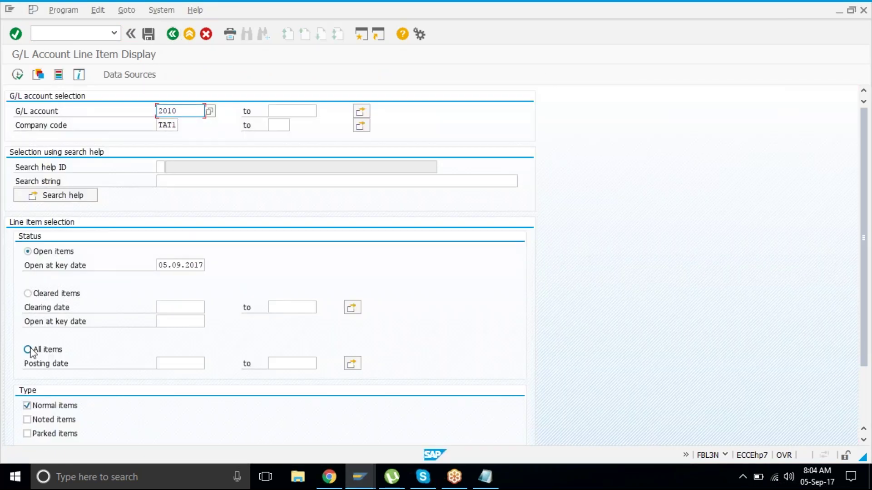
pyautogui.click(28, 350)
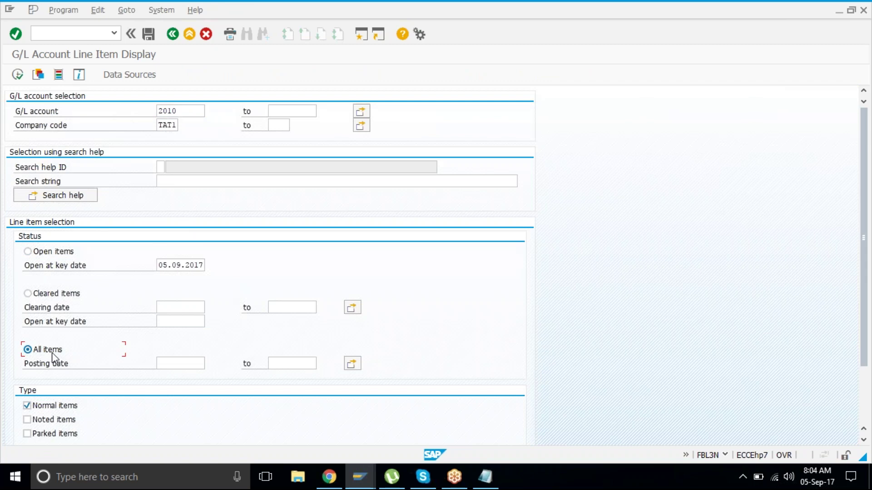
# Rerun the all-items report, inspect document 1021's line, then go back twice to SAP Easy Access.
pyautogui.click(19, 74)
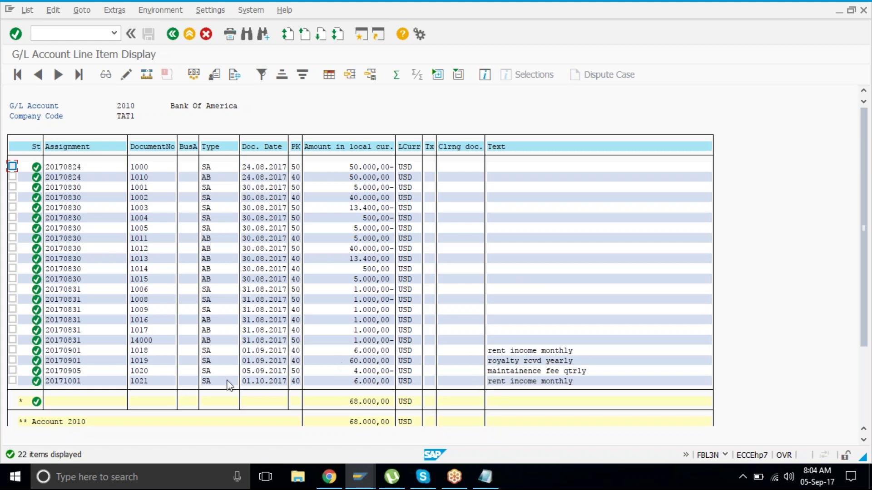
pyautogui.moveTo(233, 381); pyautogui.dragTo(308, 381)
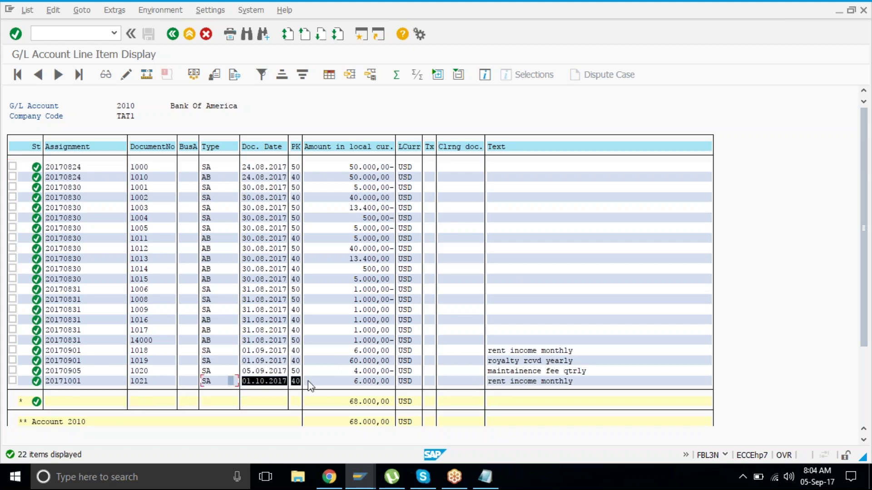
pyautogui.moveTo(310, 386); pyautogui.dragTo(624, 388)
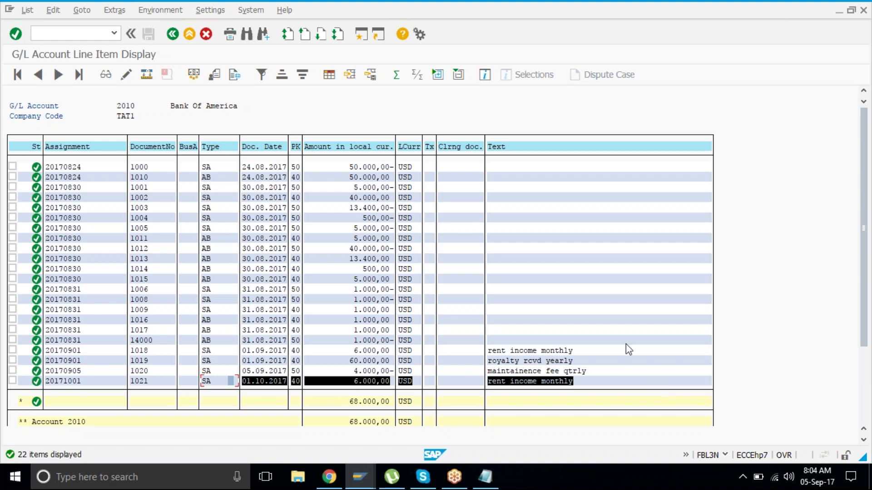
pyautogui.click(601, 290)
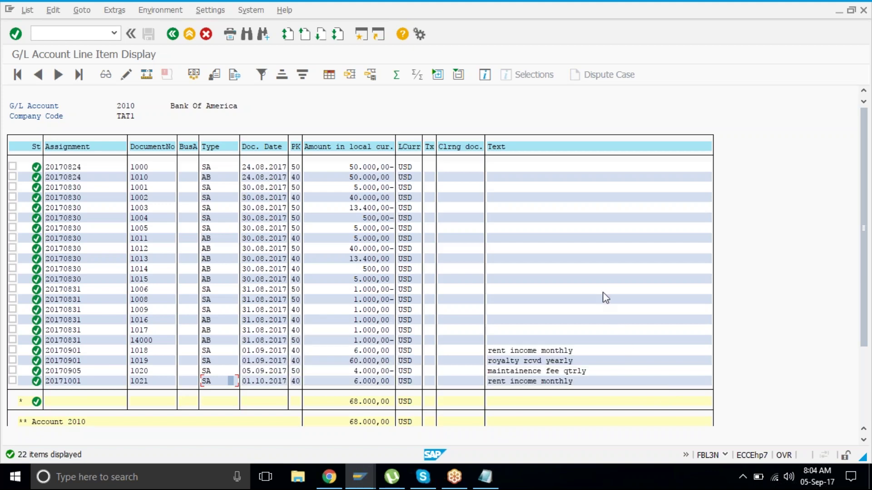
pyautogui.click(173, 36)
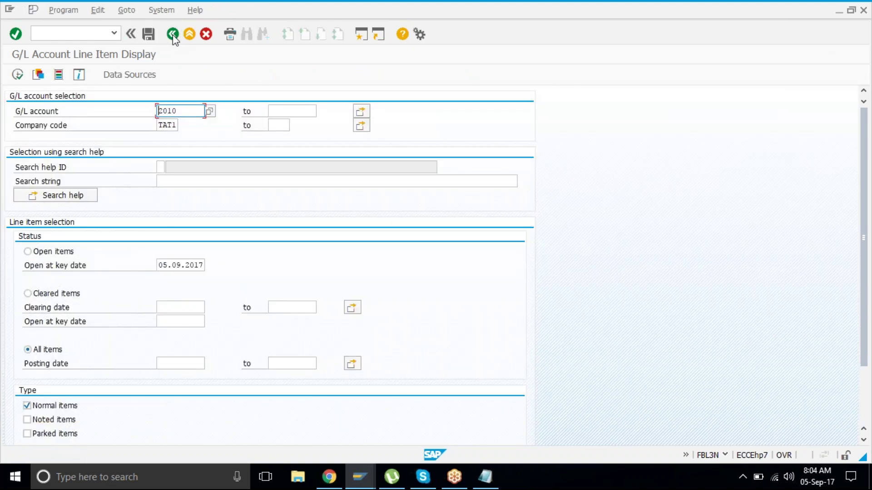
pyautogui.click(173, 35)
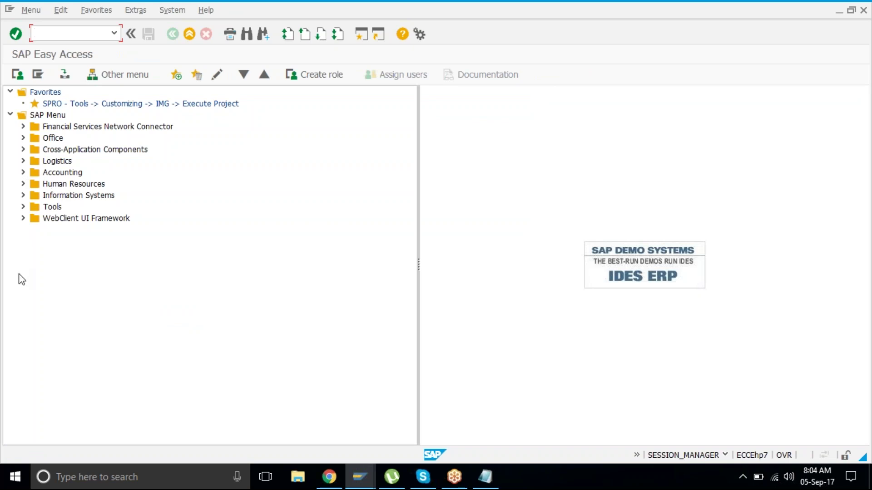
pyautogui.click(265, 392)
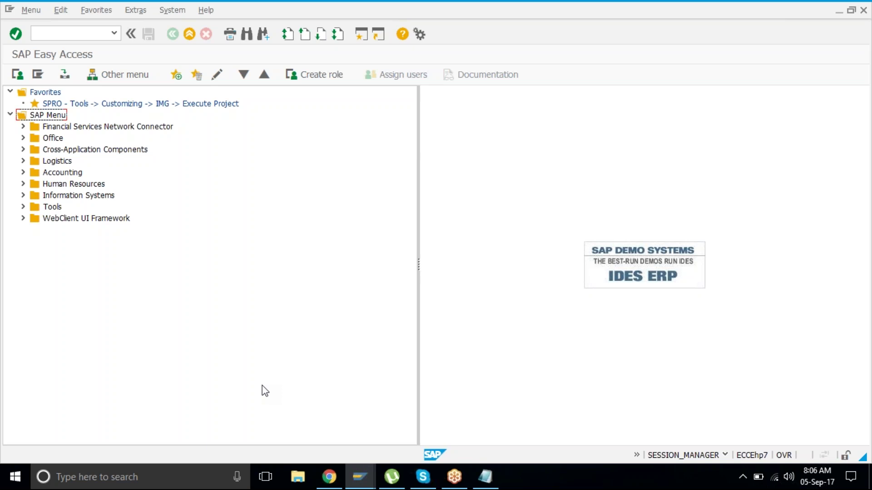
# Navigate the menu tree through General Ledger > Reference Documents to F-01 Enter Sample Document.
pyautogui.press('Down')
pyautogui.press('Down')
pyautogui.press('Down')
pyautogui.press('Down')
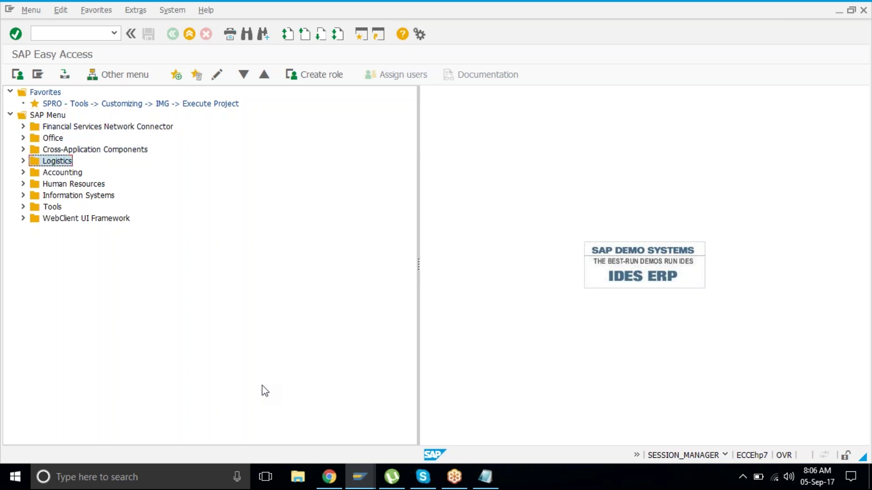
pyautogui.press('Right')
pyautogui.press('Down')
pyautogui.press('Right')
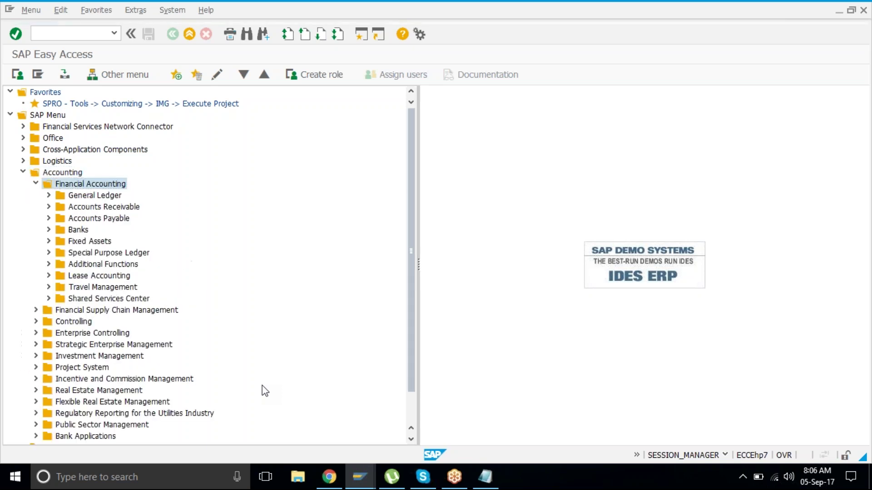
pyautogui.press('Down')
pyautogui.press('Right')
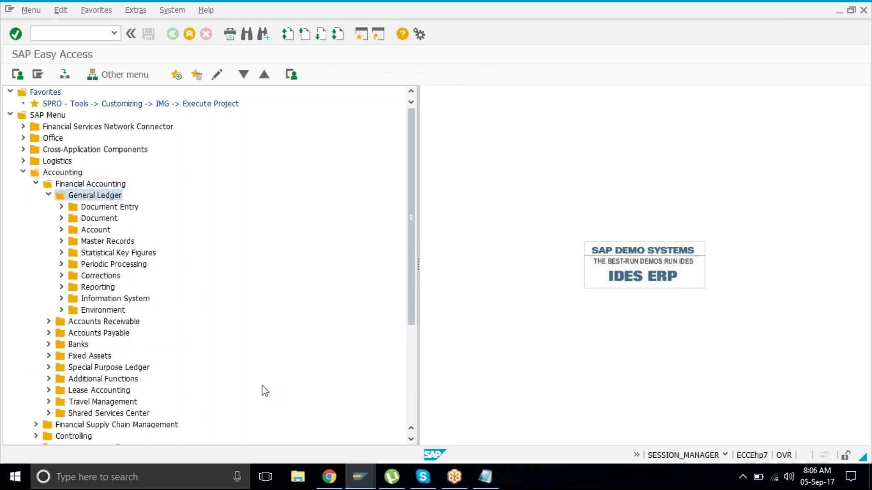
pyautogui.press('Down')
pyautogui.press('Right')
pyautogui.press('Down')
pyautogui.press('Down')
pyautogui.press('Down')
pyautogui.press('Down')
pyautogui.press('Down')
pyautogui.press('Down')
pyautogui.press('Down')
pyautogui.press('Down')
pyautogui.press('Down')
pyautogui.press('Down')
pyautogui.press('Down')
pyautogui.press('Down')
pyautogui.press('Down')
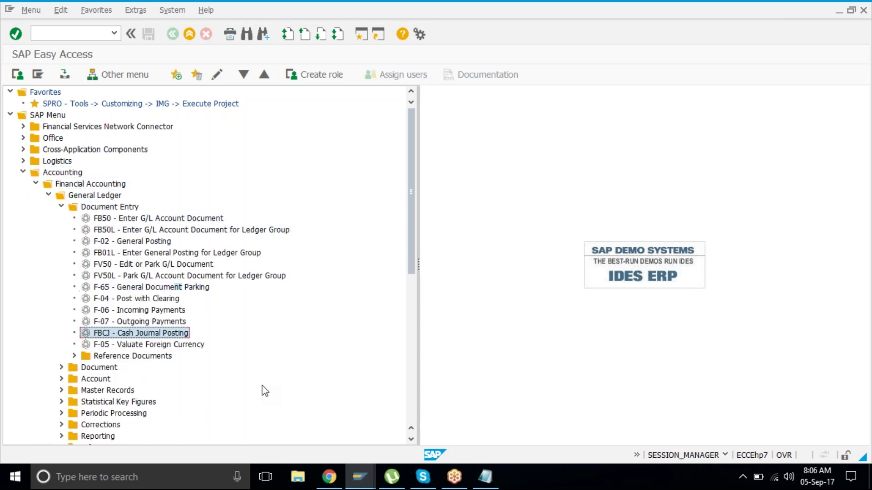
pyautogui.press('Right')
pyautogui.press('Down')
pyautogui.press('Down')
pyautogui.press('Down')
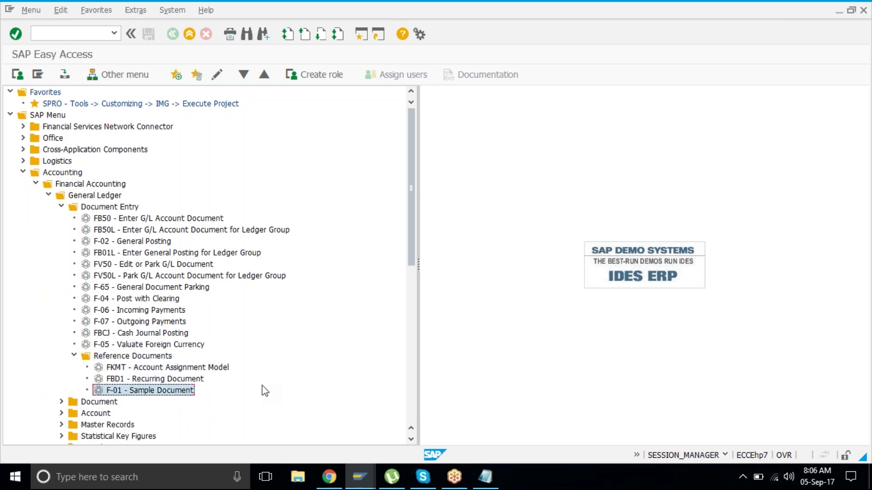
pyautogui.press('Return')
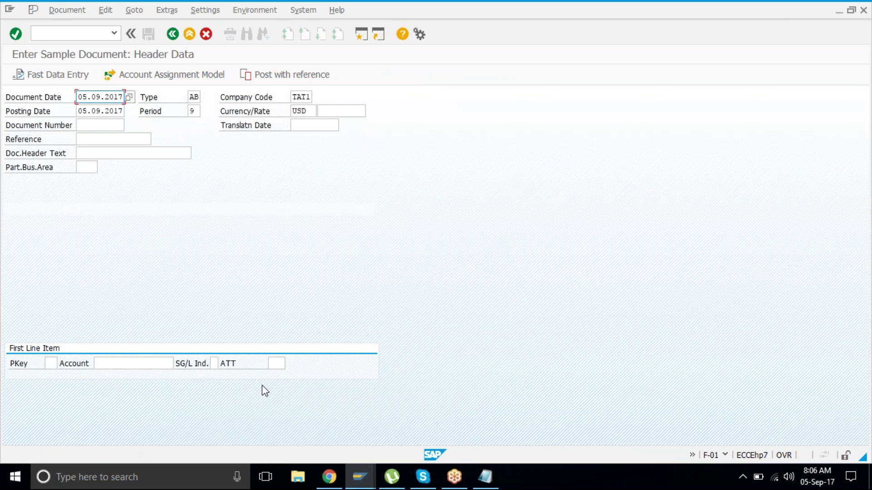
# Enter header text SAMPLE TEST and a posting key 40 debit of 1200 to account 2010, text IPHONE SALE TEST.
pyautogui.press('Down')
pyautogui.press('Down')
pyautogui.press('Down')
pyautogui.press('Down')
pyautogui.write('SAMPLE')
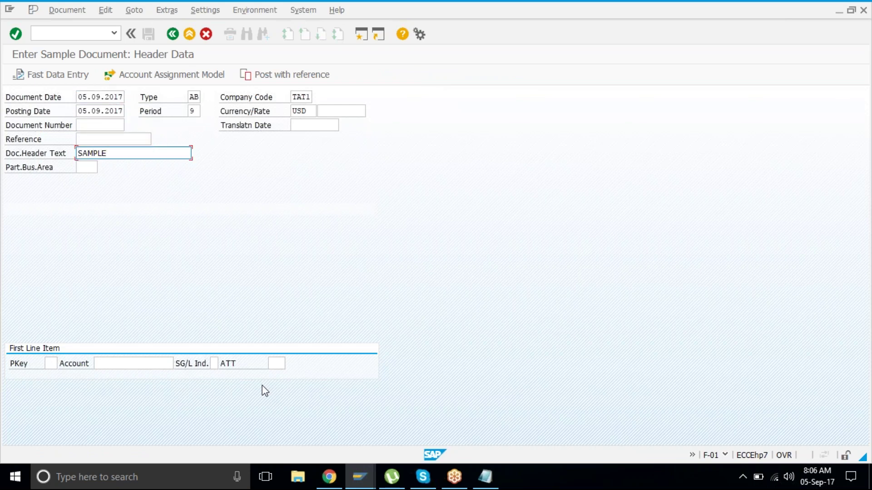
pyautogui.write(' TEST')
pyautogui.press('Down')
pyautogui.press('Down')
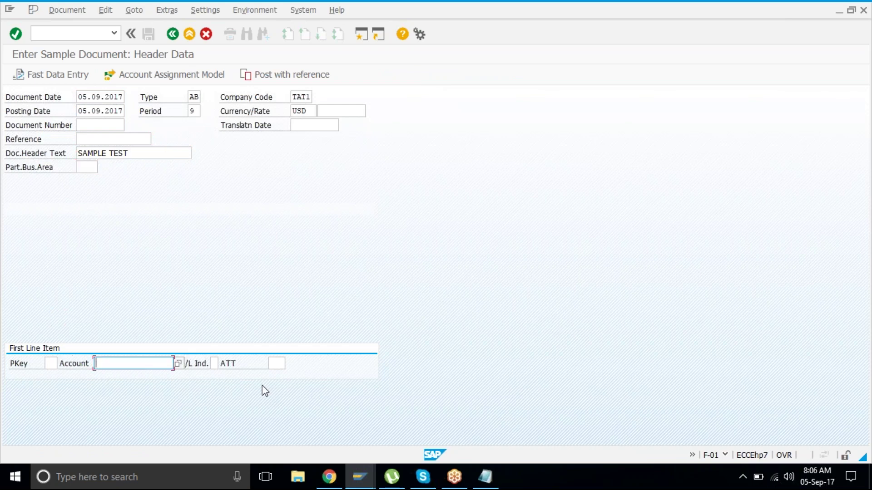
pyautogui.hotkey('shift', 'Tab')
pyautogui.write('40')
pyautogui.press('Tab')
pyautogui.write('2010')
pyautogui.press('Return')
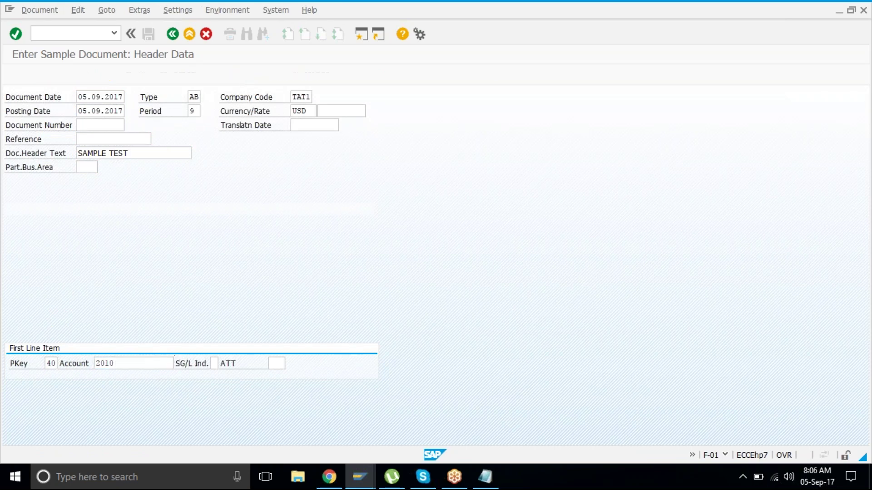
pyautogui.write('1200')
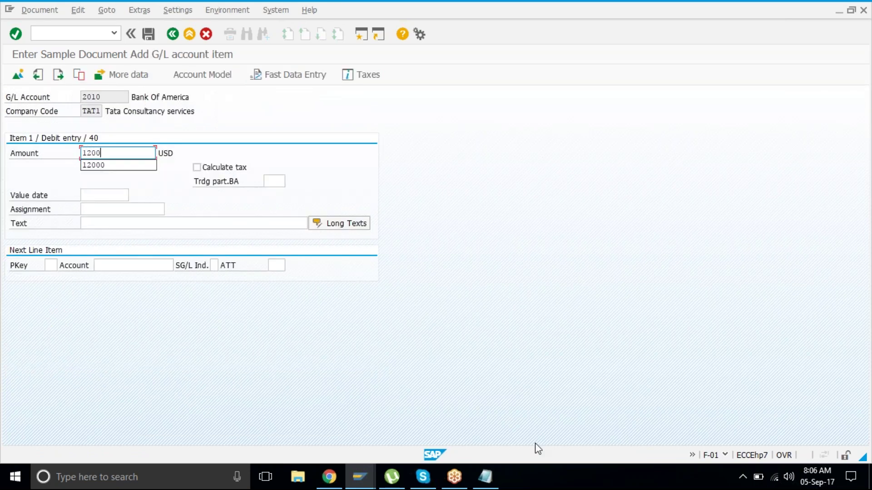
pyautogui.click(238, 227)
pyautogui.write('IPHONE')
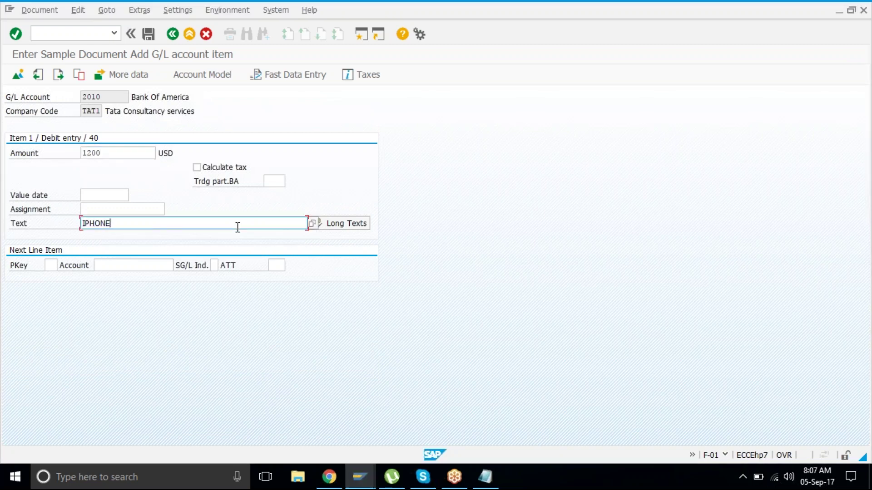
pyautogui.write(' SALE TEST')
# Add the posting key 50 credit to Sales Account 3000 with copied amount and text, then save.
pyautogui.press('Return')
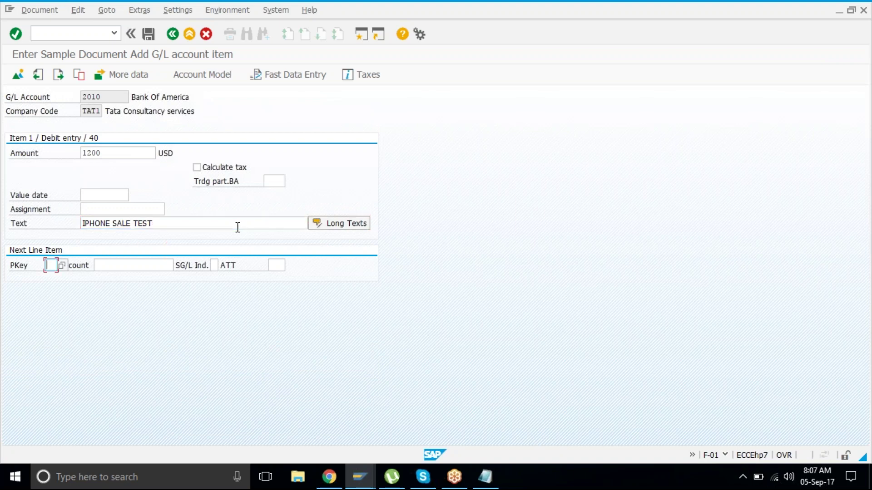
pyautogui.write('50')
pyautogui.press('Tab')
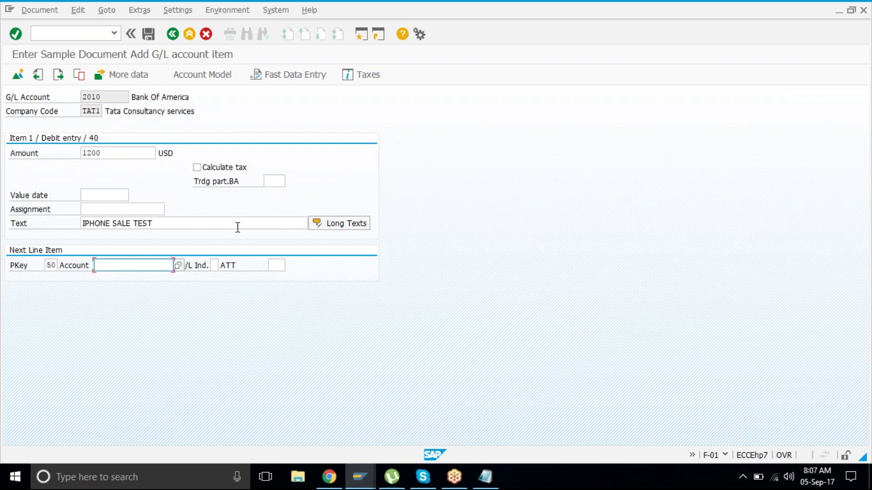
pyautogui.write('3000')
pyautogui.press('Return')
pyautogui.write('*')
pyautogui.click(84, 237)
pyautogui.write('+')
pyautogui.press('Return')
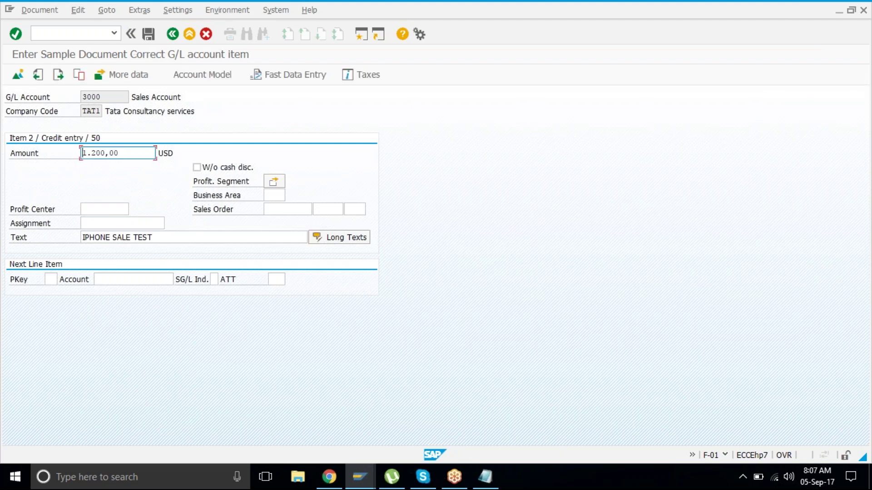
pyautogui.hotkey('ctrl', 's')
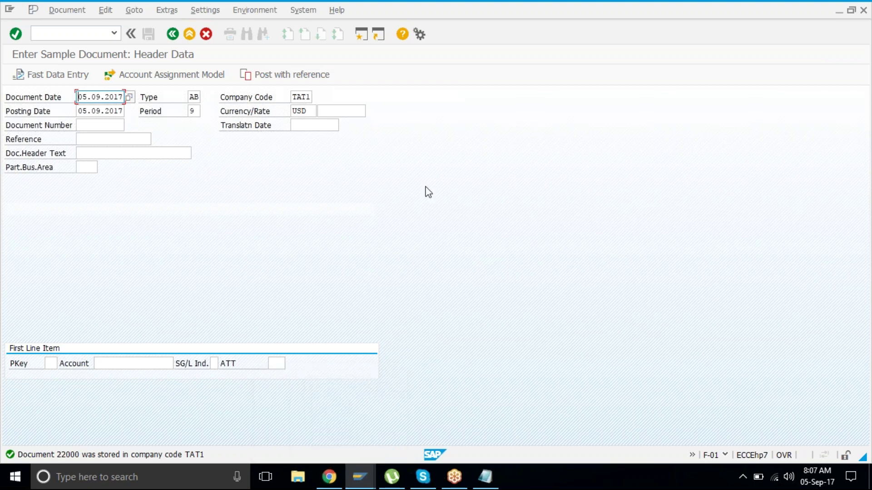
# Post document 1022 with reference to sample document 12938.
pyautogui.click(303, 76)
pyautogui.write('12938')
pyautogui.press('Return')
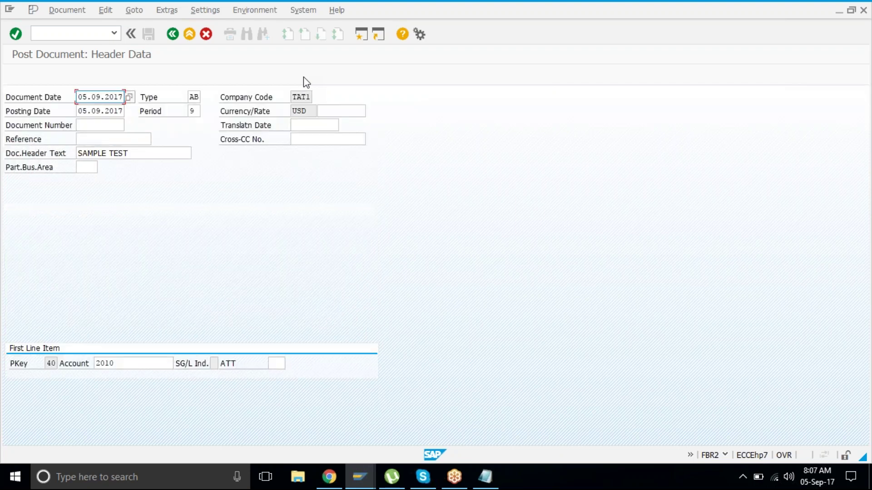
pyautogui.press('Return')
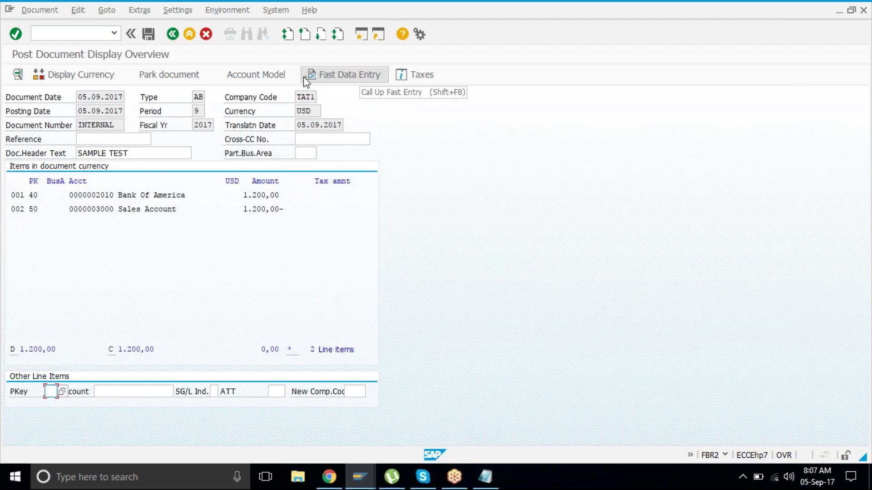
pyautogui.hotkey('ctrl', 's')
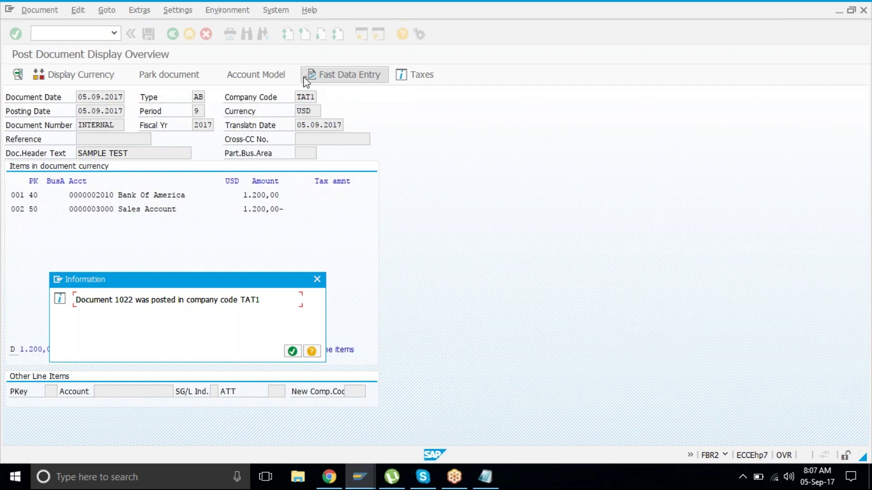
pyautogui.press('Return')
# Run /NFB50 to open the Enter G/L Account Document screen.
pyautogui.click(67, 33)
pyautogui.write('/NFB50')
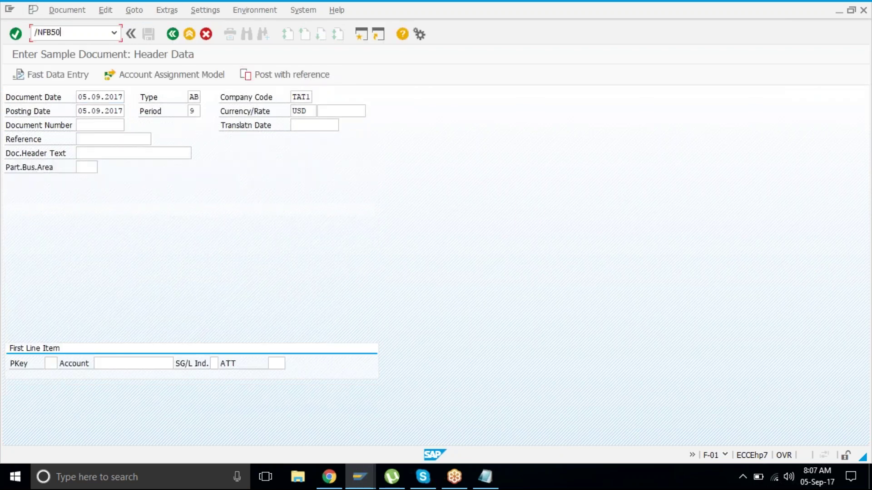
pyautogui.press('Return')
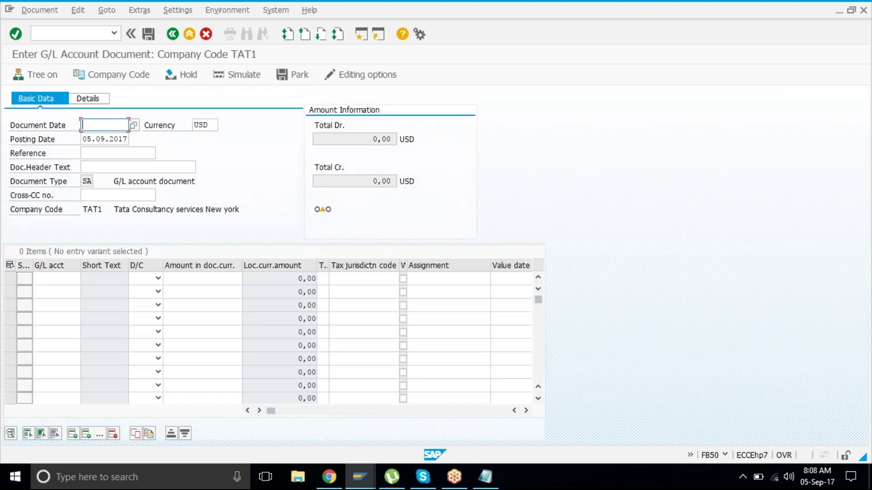
# Post with reference to document 120000 and dismiss the posting confirmation.
pyautogui.click(107, 10)
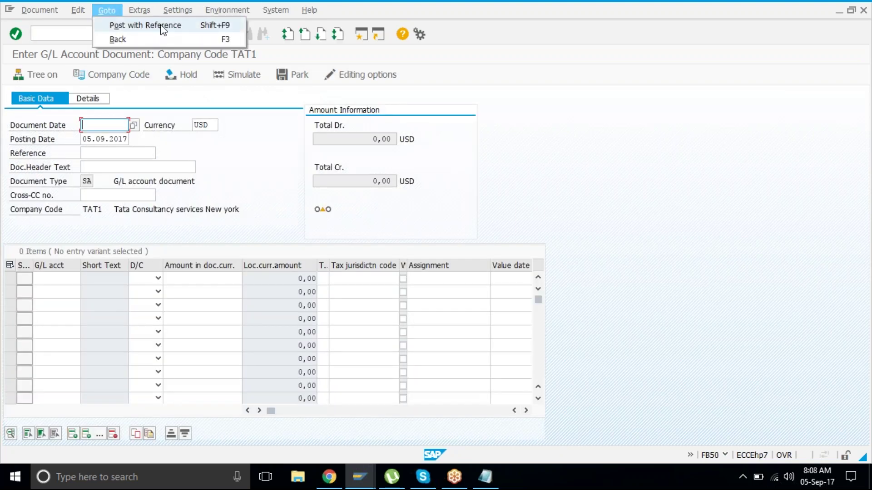
pyautogui.click(160, 25)
pyautogui.write('120000')
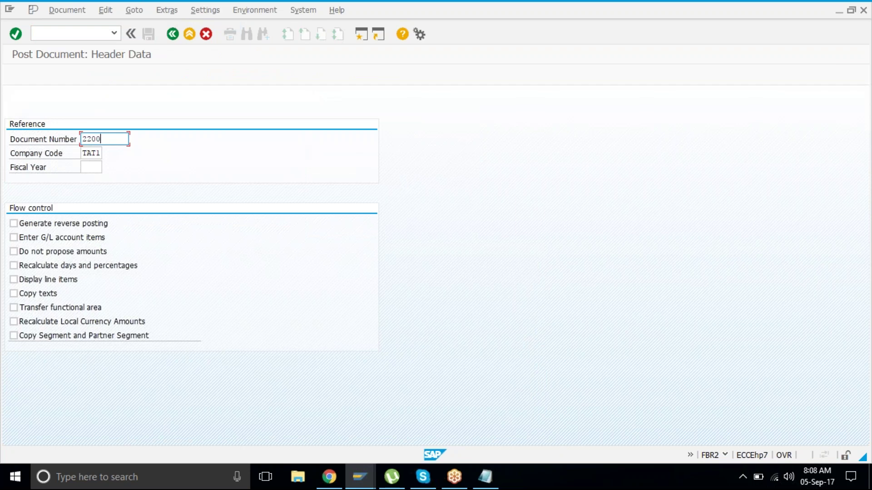
pyautogui.press('Return')
pyautogui.press('Return')
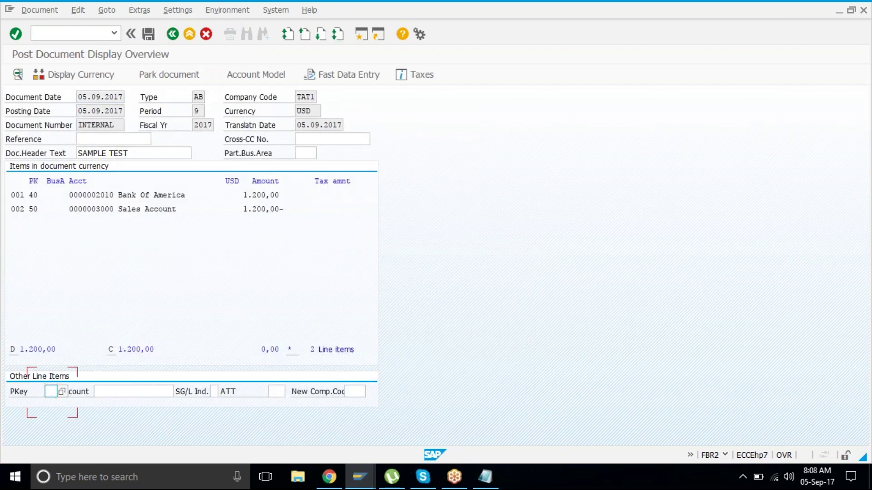
pyautogui.click(144, 39)
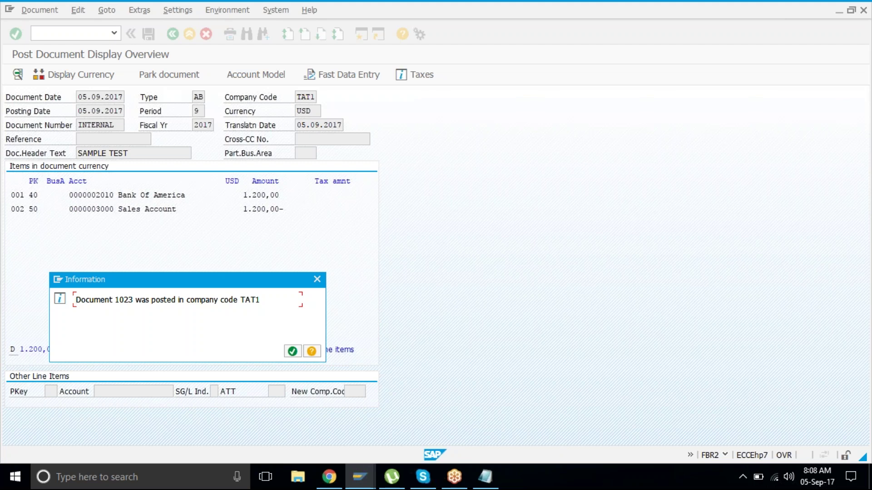
pyautogui.press('Return')
# In /NF-02, post document 1024 copied from reference document 22000, then leave the transaction.
pyautogui.click(89, 31)
pyautogui.write('/N')
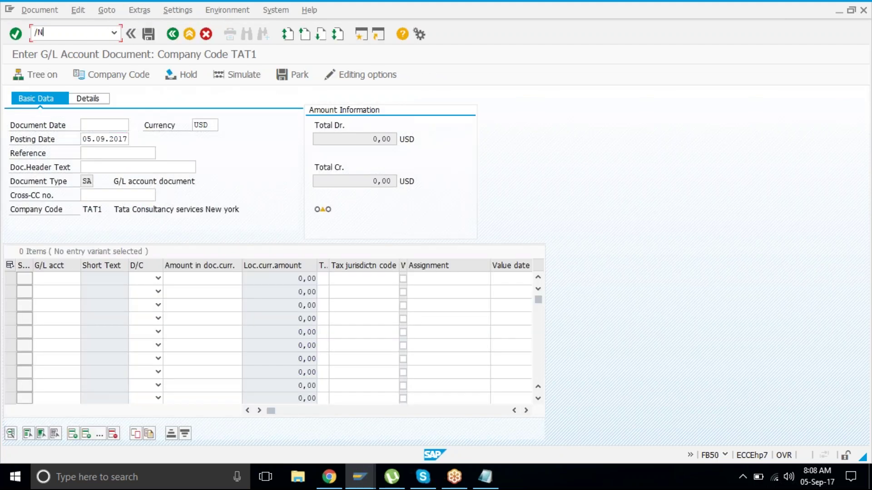
pyautogui.write('F-02')
pyautogui.press('Return')
pyautogui.click(366, 69)
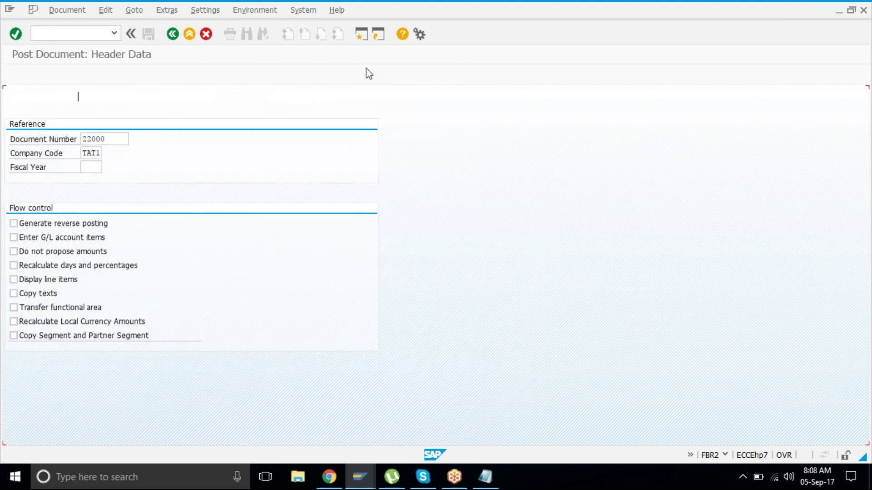
pyautogui.press('Return')
pyautogui.press('Return')
pyautogui.hotkey('ctrl', 's')
pyautogui.press('Return')
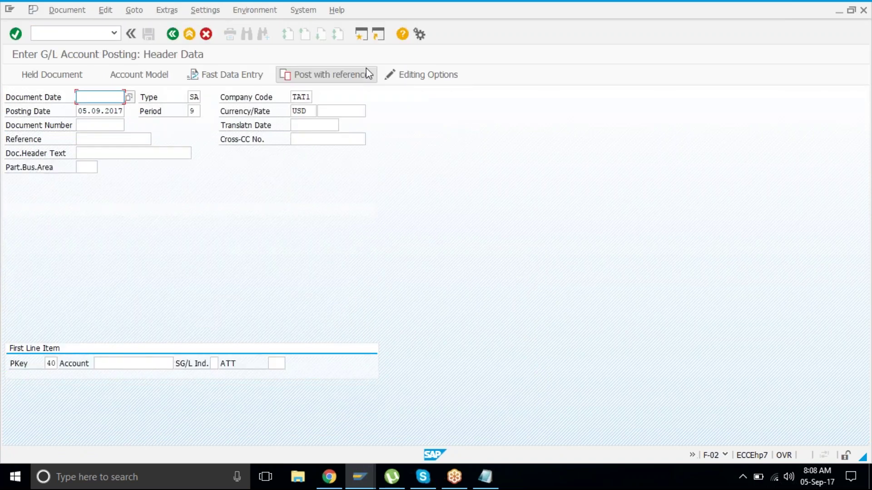
pyautogui.click(188, 35)
# Exit without keeping entries and open Change Sample Document under Reference Documents > Sample Document.
pyautogui.click(175, 258)
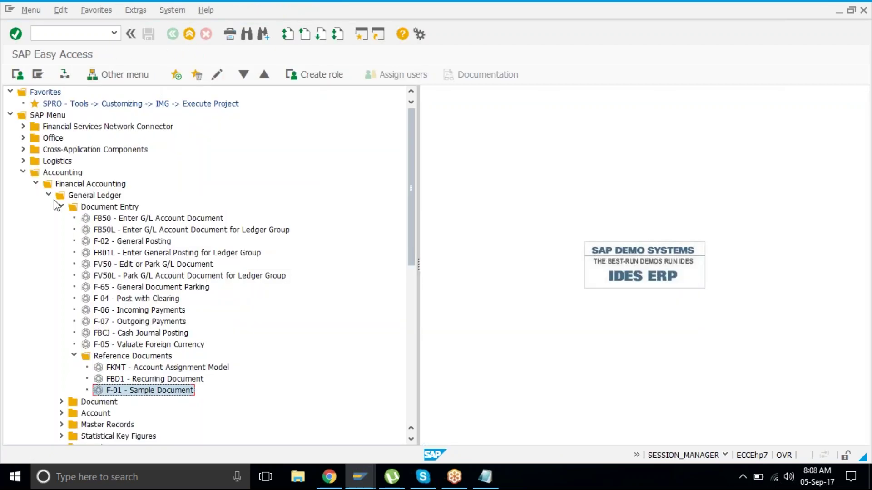
pyautogui.click(61, 207)
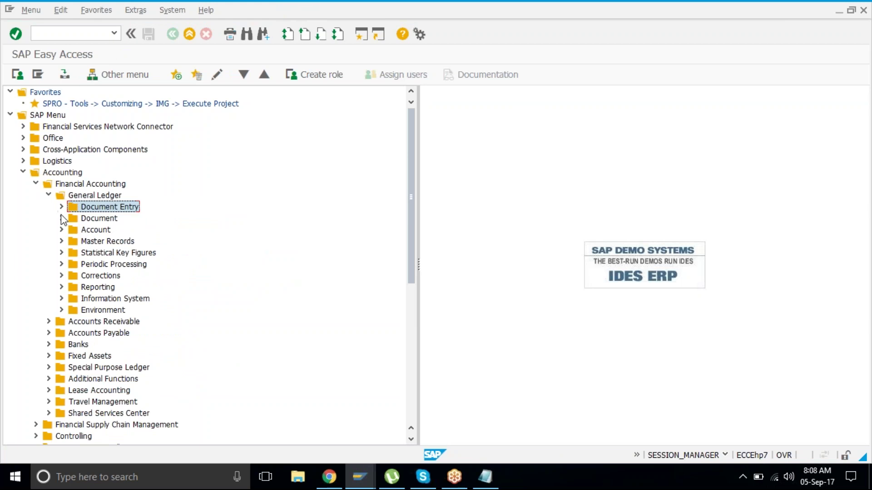
pyautogui.click(61, 218)
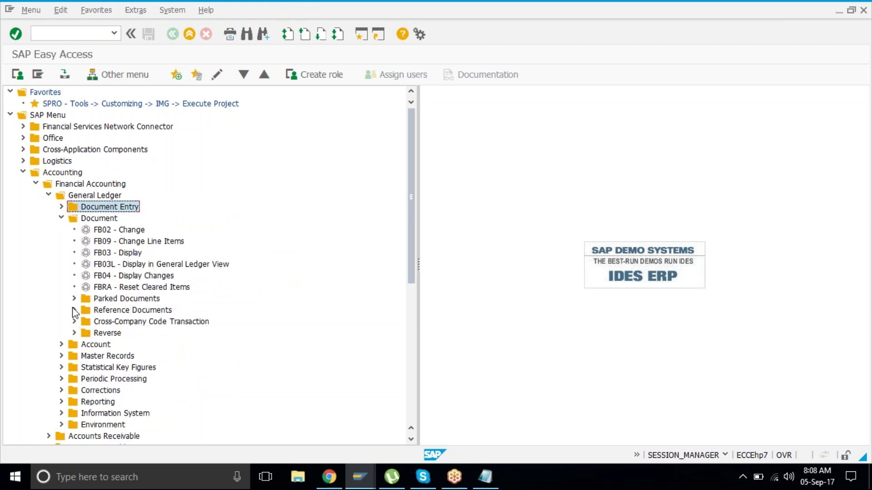
pyautogui.click(74, 310)
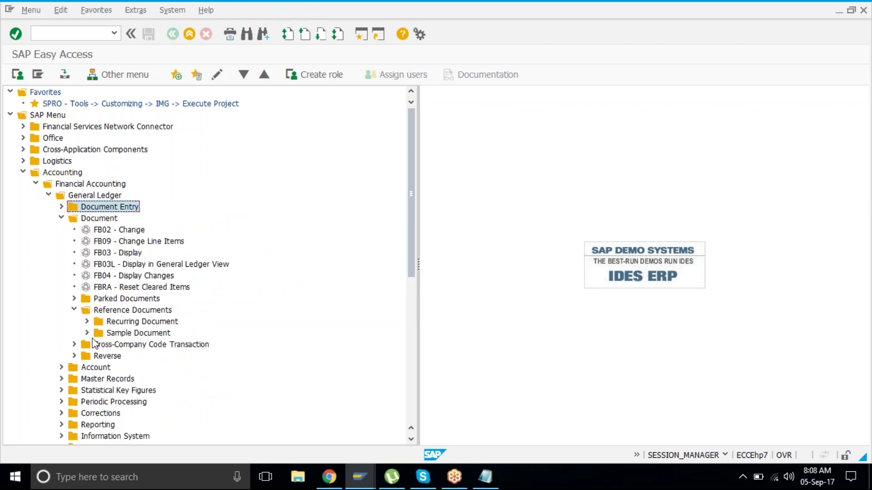
pyautogui.click(87, 333)
pyautogui.doubleClick(156, 346)
# Change both line amounts of sample document 22000 to 1.150,00 USD and save.
pyautogui.press('Return')
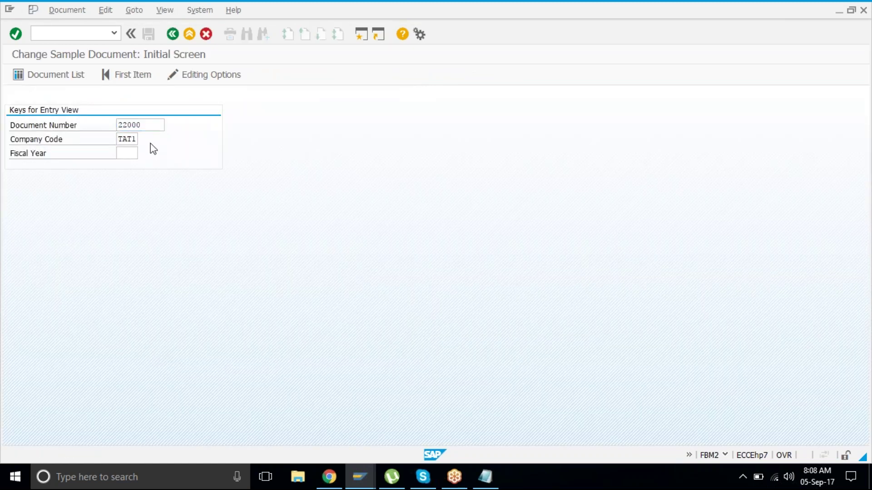
pyautogui.click(214, 212)
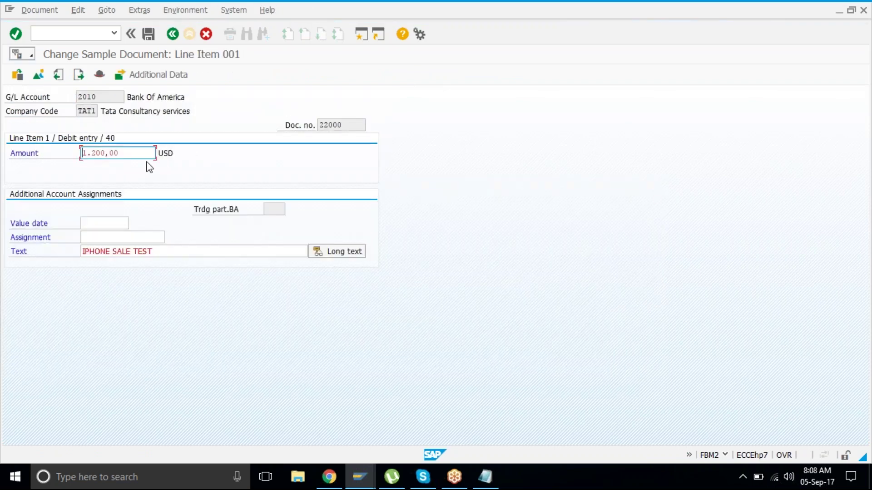
pyautogui.press('Right')
pyautogui.press('Right')
pyautogui.write('15')
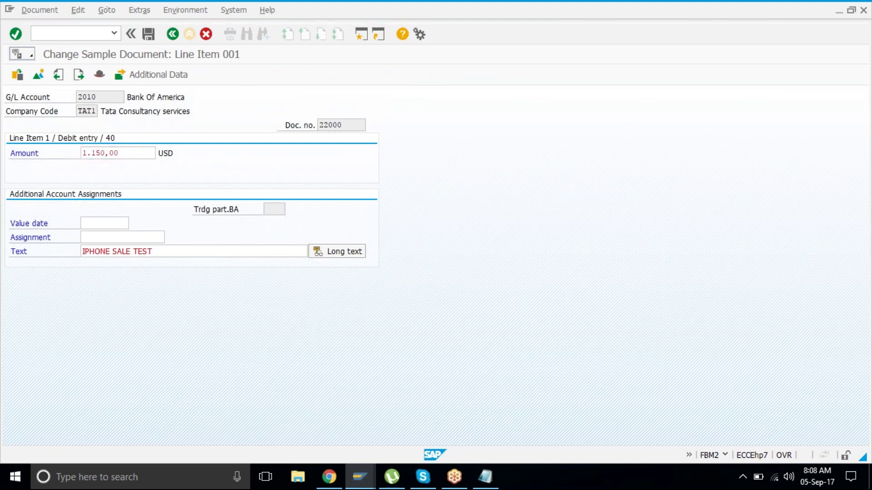
pyautogui.click(173, 34)
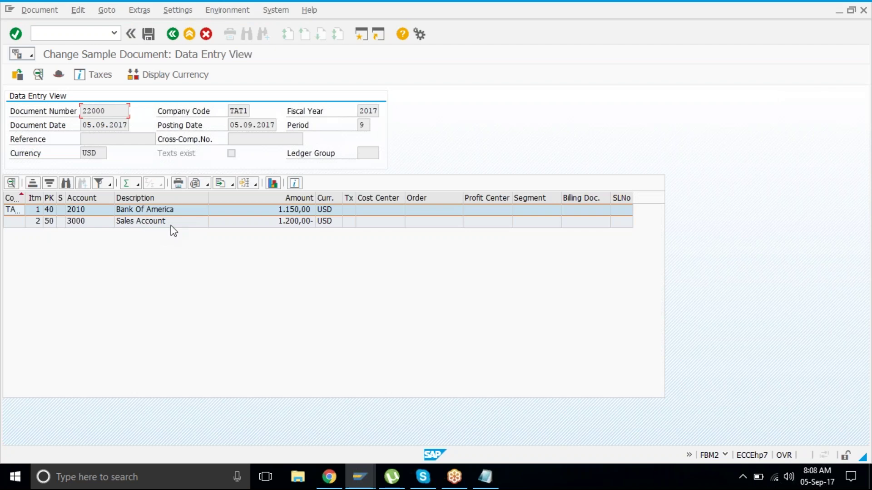
pyautogui.doubleClick(171, 222)
pyautogui.doubleClick(104, 153)
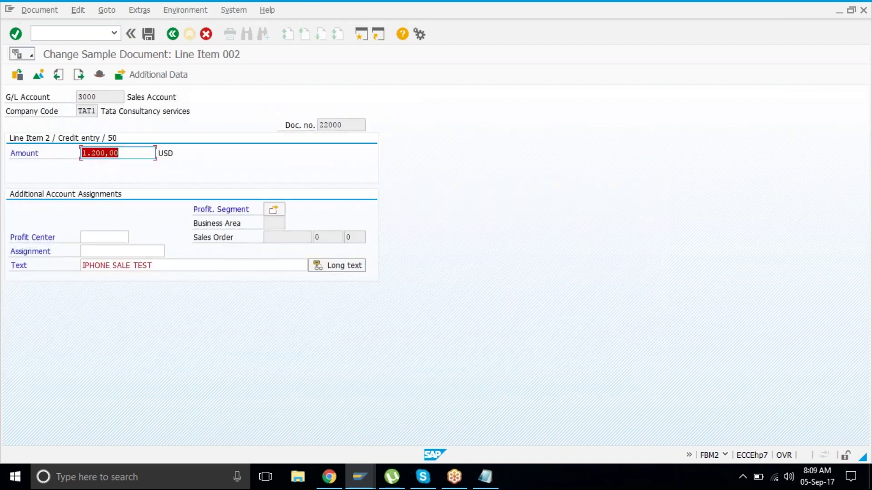
pyautogui.write('1100')
pyautogui.press('Return')
pyautogui.hotkey('ctrl', 's')
# Run /NF-02 to open the Enter G/L Account Posting screen.
pyautogui.click(46, 32)
pyautogui.write('/NF-02')
pyautogui.press('Return')
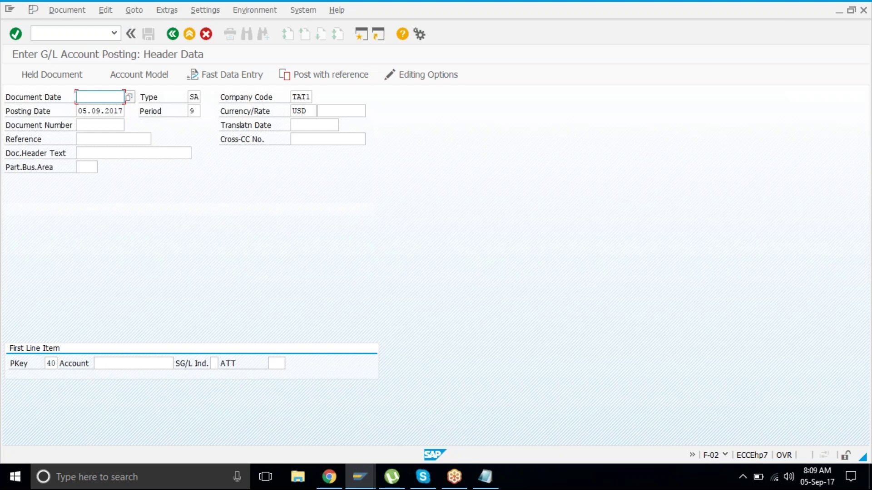
# Copy the reference document header, dating it 06.09.2017 with an IMEI number as header text.
pyautogui.click(350, 73)
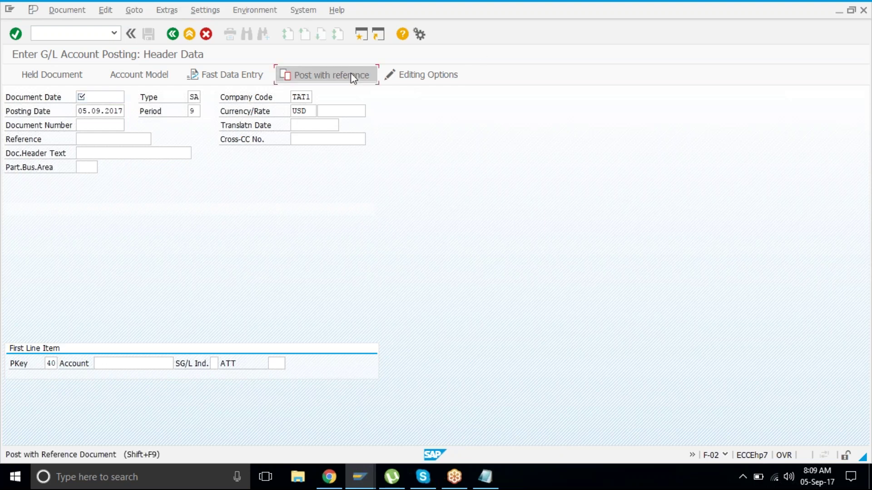
pyautogui.press('Return')
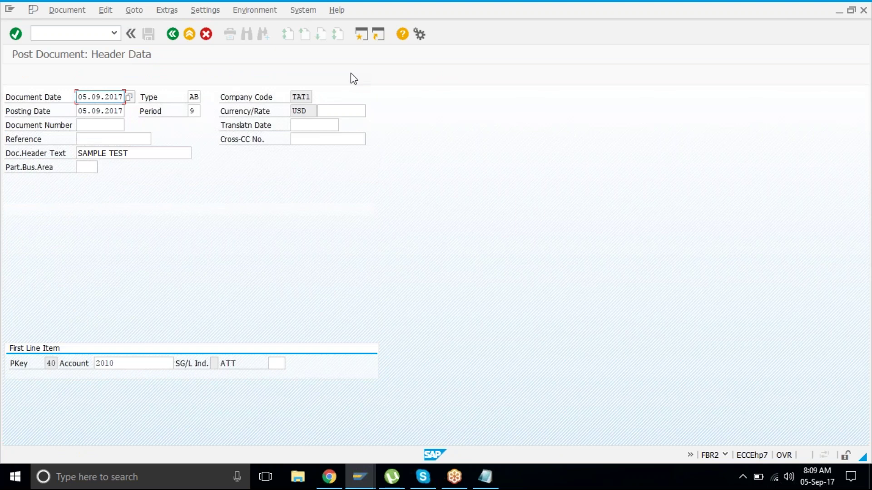
pyautogui.write('6')
pyautogui.press('Down')
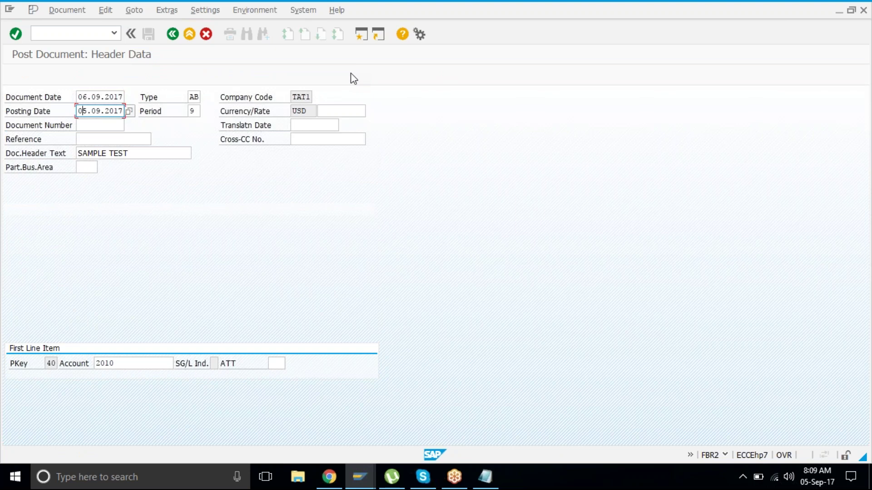
pyautogui.write('6')
pyautogui.press('Down')
pyautogui.press('Down')
pyautogui.press('Down')
pyautogui.press('Down')
pyautogui.press('Up')
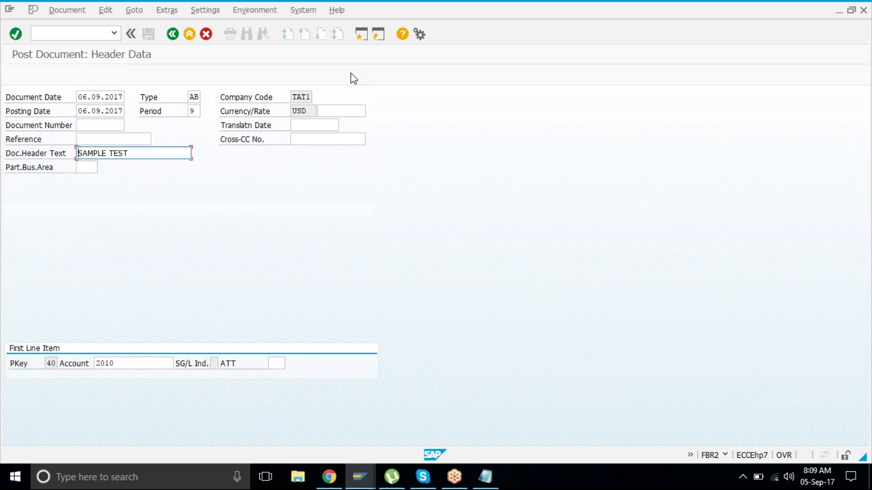
pyautogui.hotkey('shift', 'End')
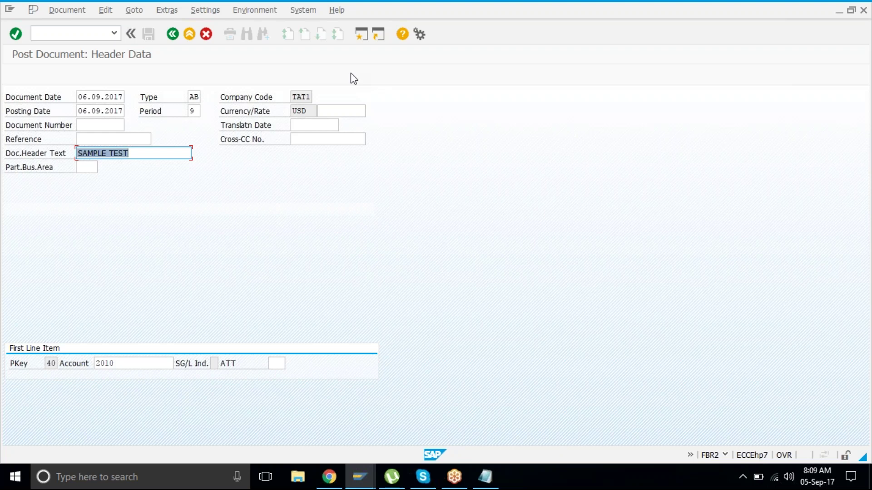
pyautogui.write('IMEI 536754674368734658')
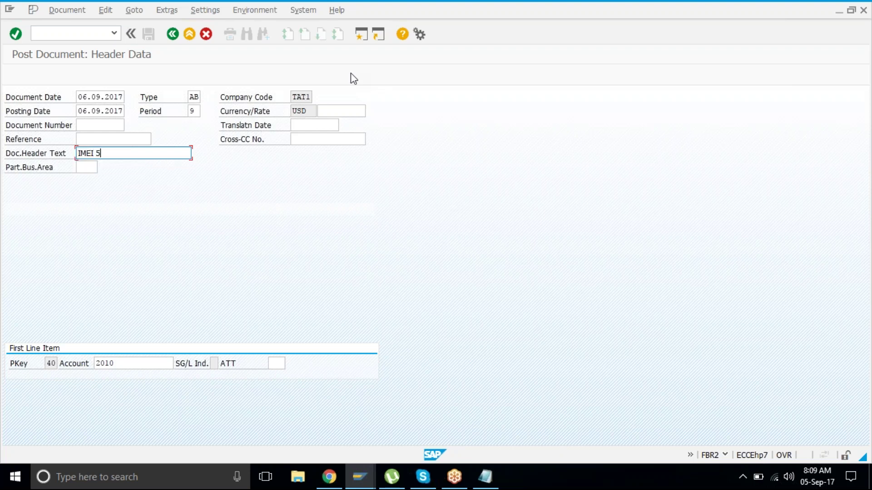
pyautogui.press('Return')
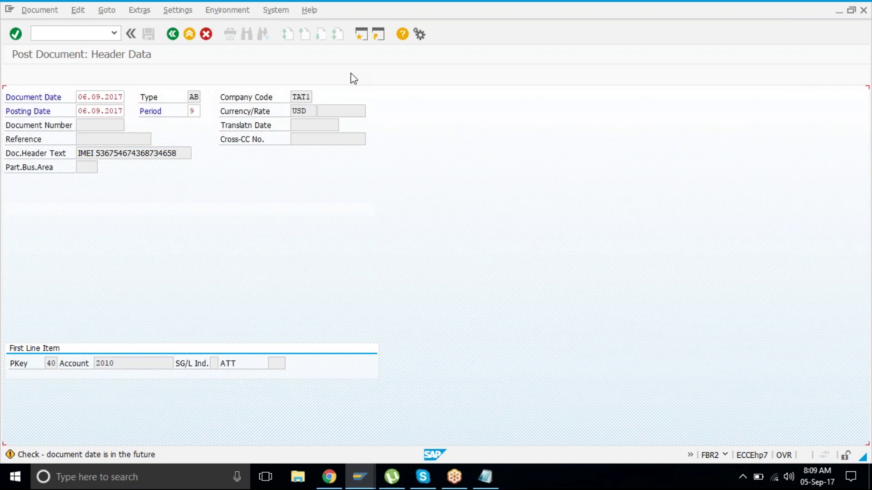
pyautogui.press('Return')
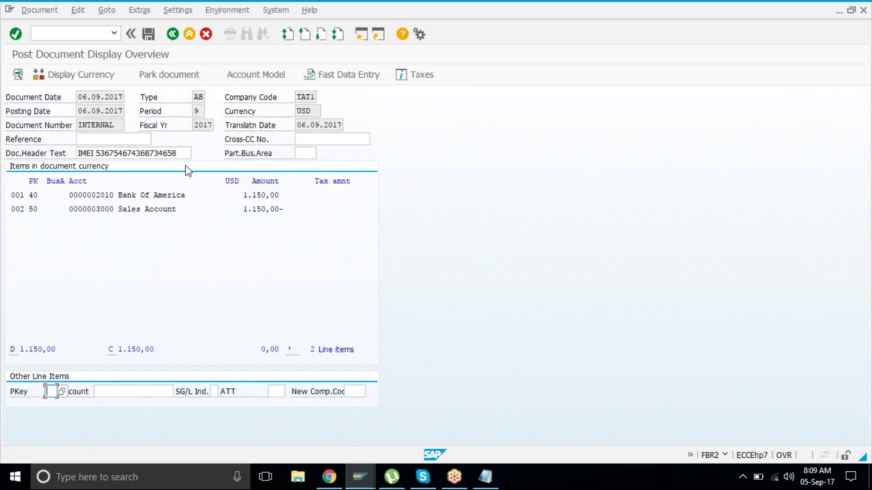
# Review the Bank Of America line item and post document 1025.
pyautogui.doubleClick(84, 195)
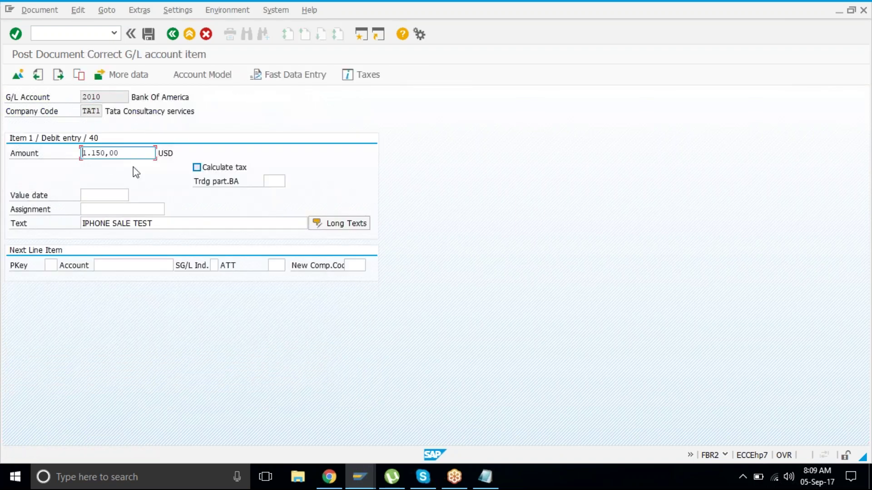
pyautogui.click(172, 34)
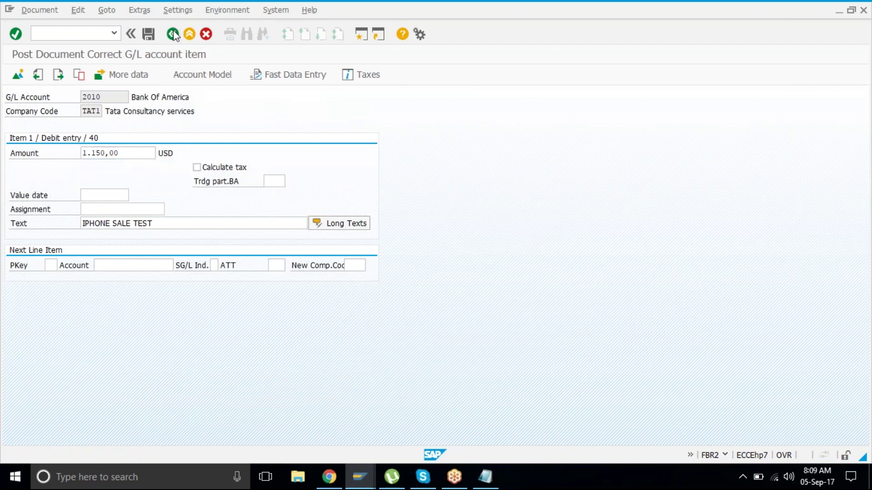
pyautogui.click(150, 36)
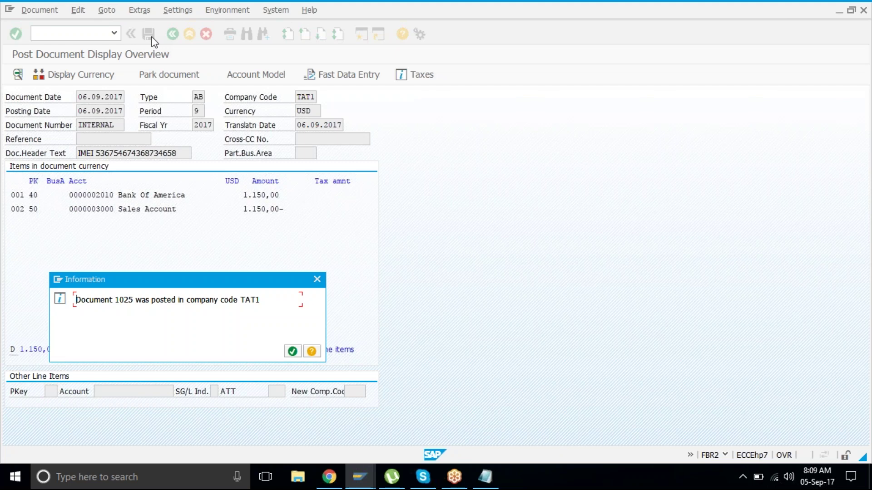
pyautogui.press('Return')
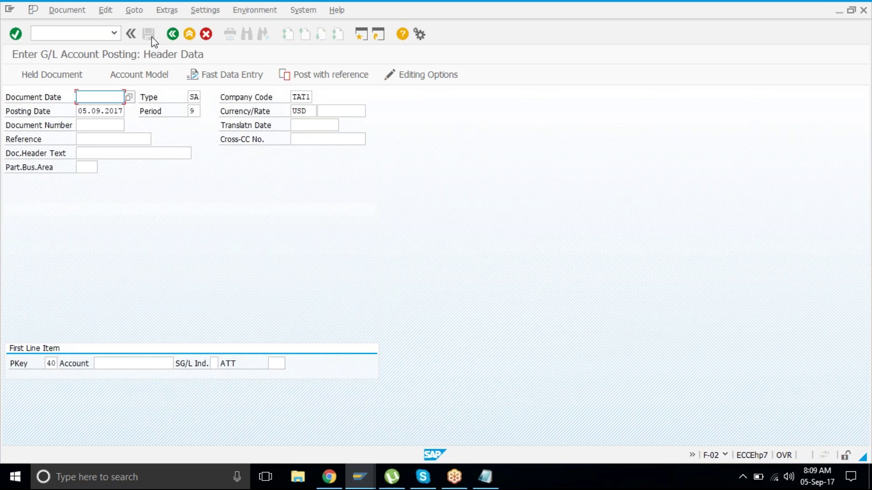
# Leave the posting screen without keeping entries and open the F.57 reference document deletion transaction.
pyautogui.click(188, 34)
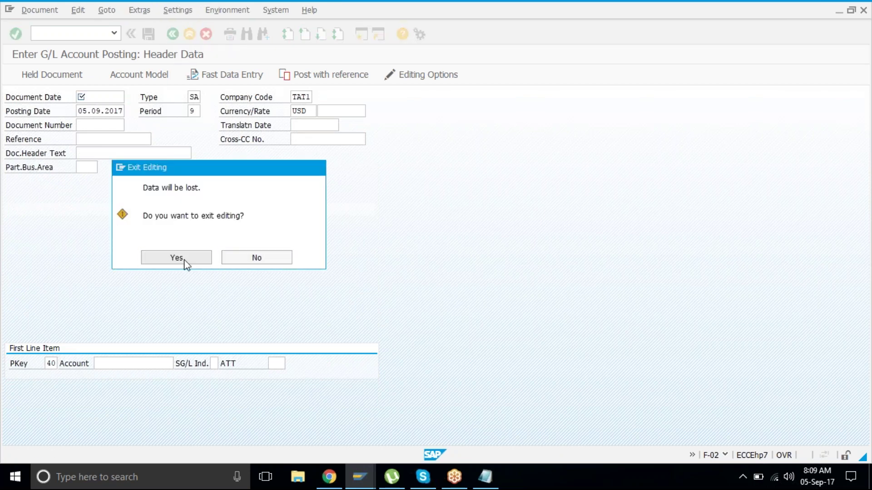
pyautogui.click(185, 262)
pyautogui.click(152, 383)
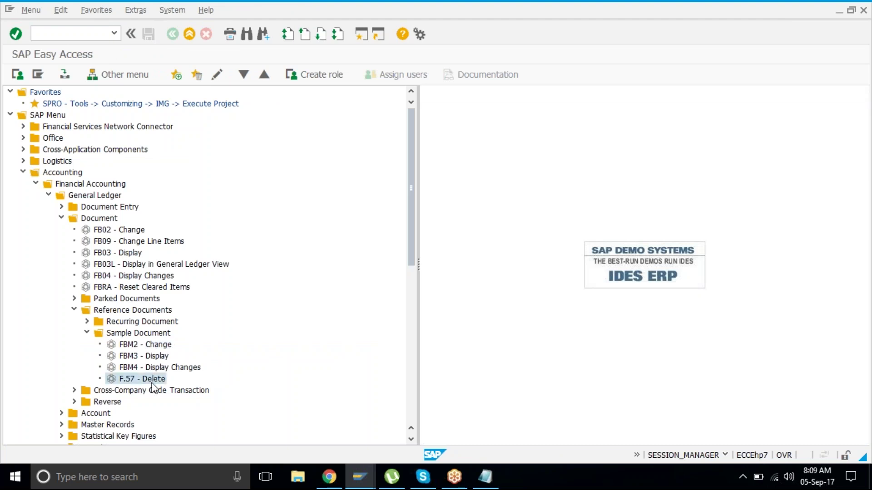
pyautogui.doubleClick(153, 382)
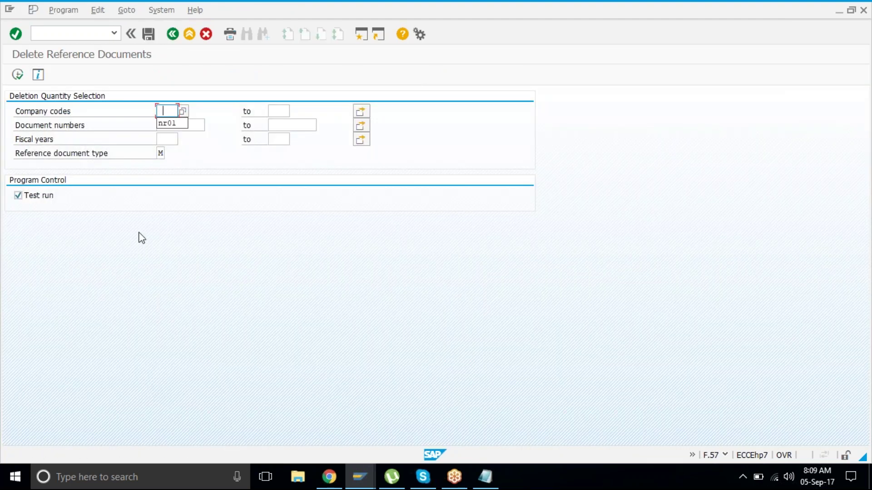
# Permanently delete sample document 22000 of company code TAT1 with test run off, then enter /NF-022.
pyautogui.write('TAT1')
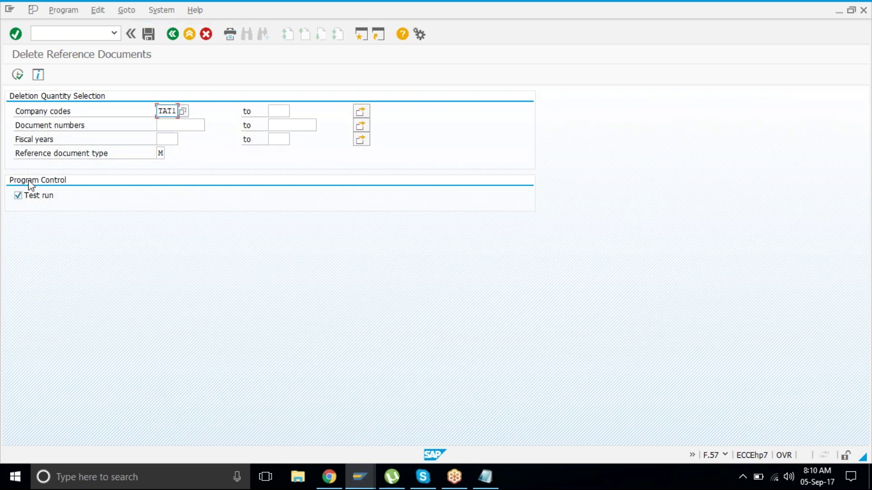
pyautogui.click(19, 195)
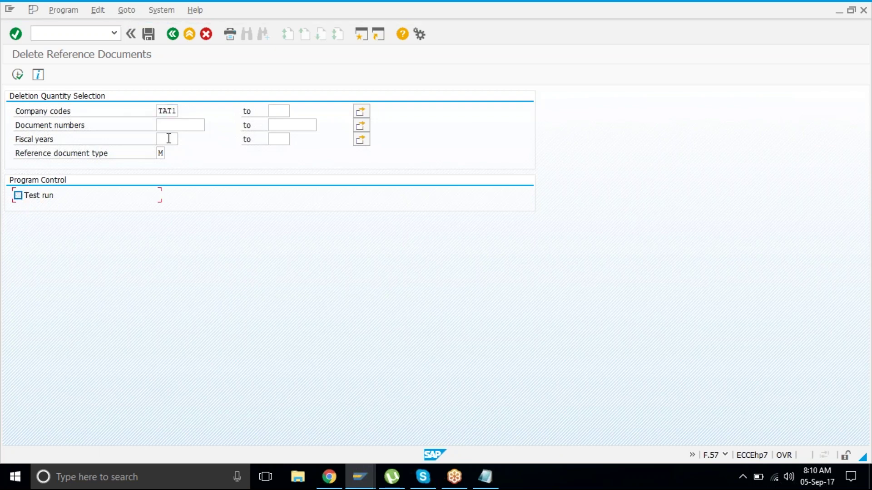
pyautogui.click(177, 126)
pyautogui.write('2200')
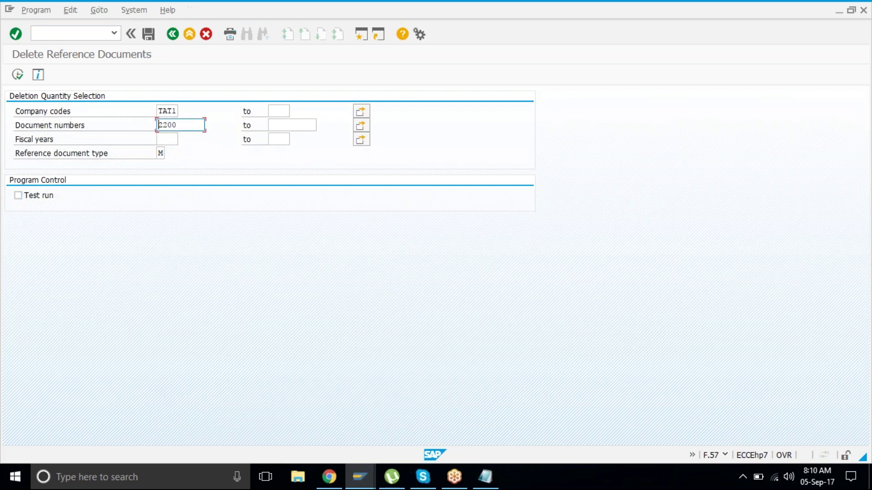
pyautogui.write('0')
pyautogui.click(18, 74)
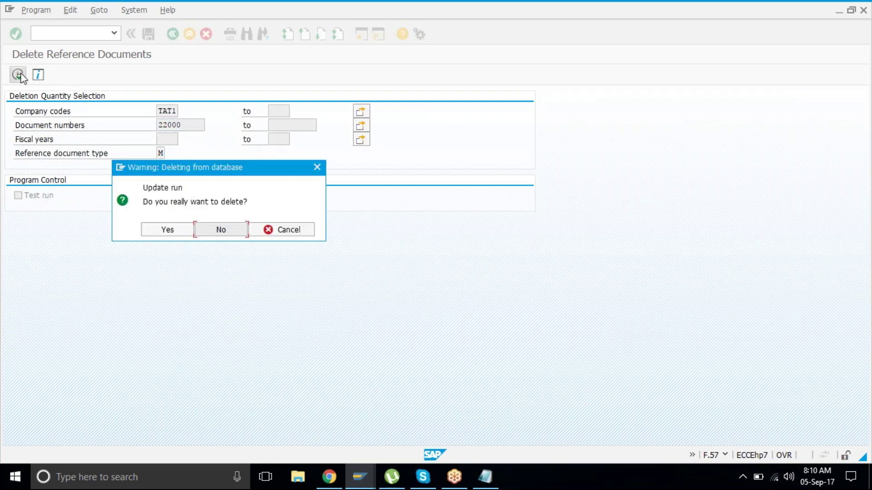
pyautogui.click(168, 229)
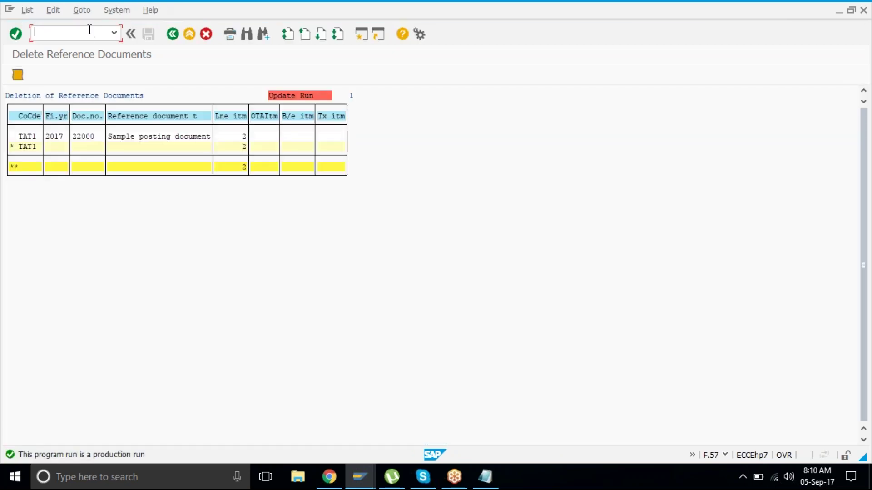
pyautogui.write('/NF')
pyautogui.write('-022')
pyautogui.press('Return')
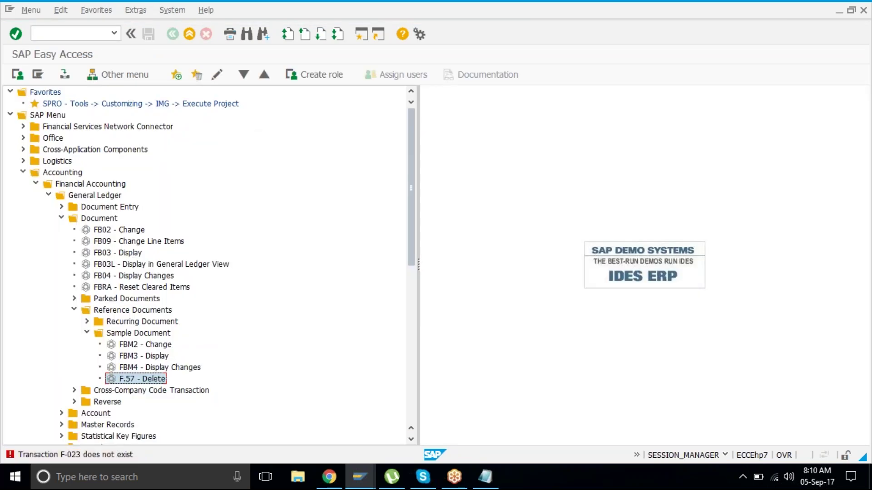
# Open the G/L account posting transaction with /NF-02.
pyautogui.press('Return')
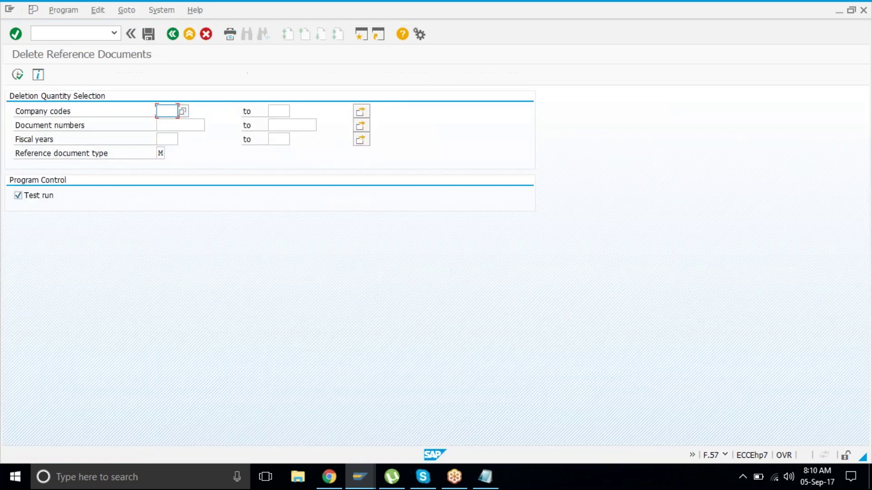
pyautogui.click(41, 32)
pyautogui.write('/NF-02')
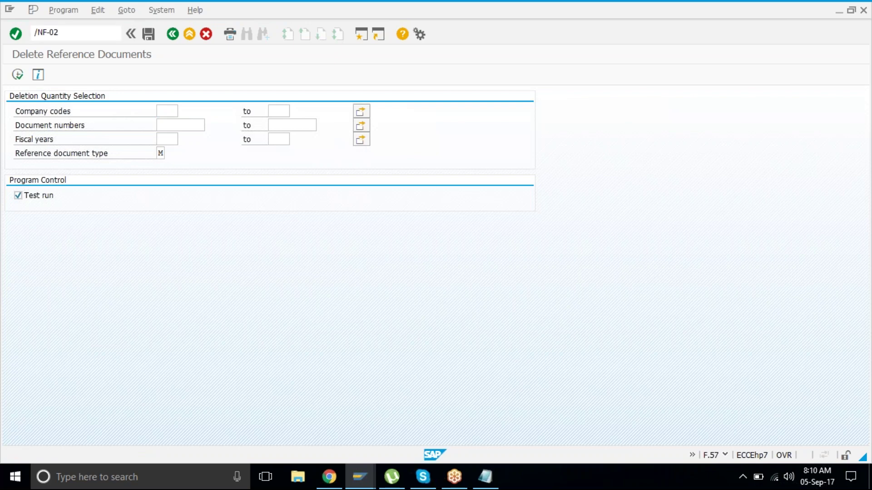
pyautogui.press('Return')
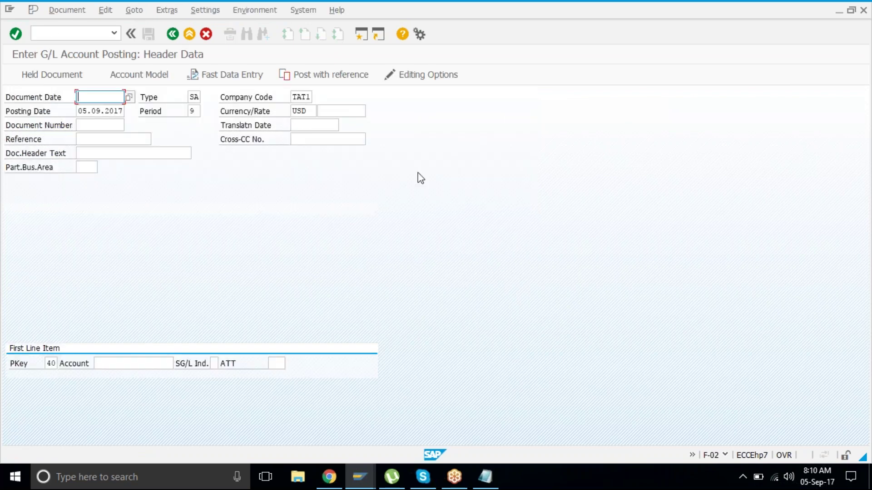
# Post with reference to document 1023 instead of 22000, creating document 1026 in TAT1.
pyautogui.click(330, 75)
pyautogui.press('Return')
pyautogui.hotkey('shift', 'End')
pyautogui.press('BackSpace')
pyautogui.write('1023')
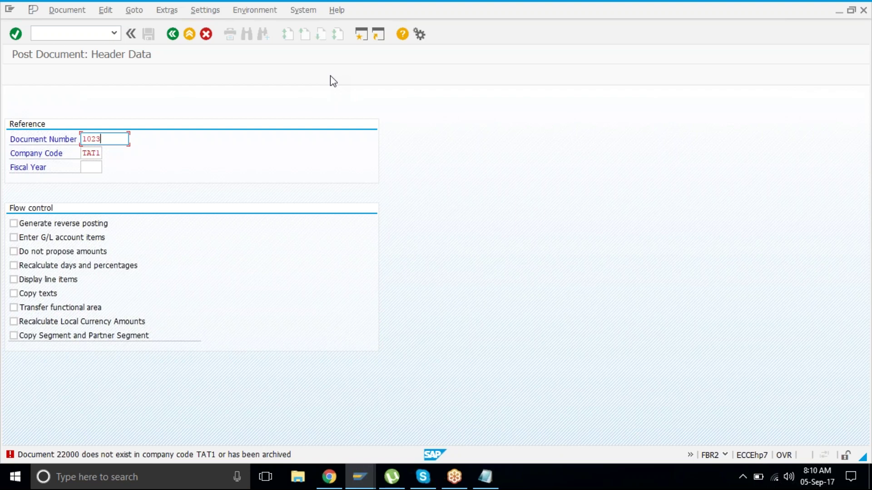
pyautogui.press('Return')
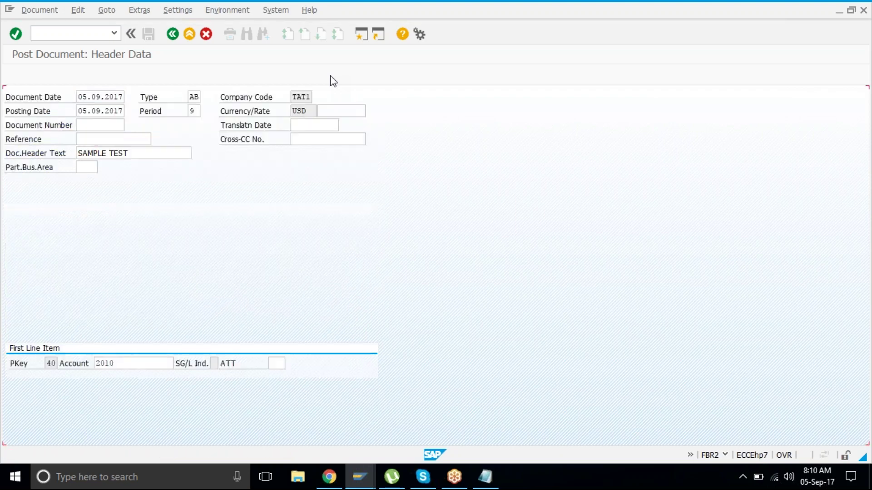
pyautogui.hotkey('ctrl', 's')
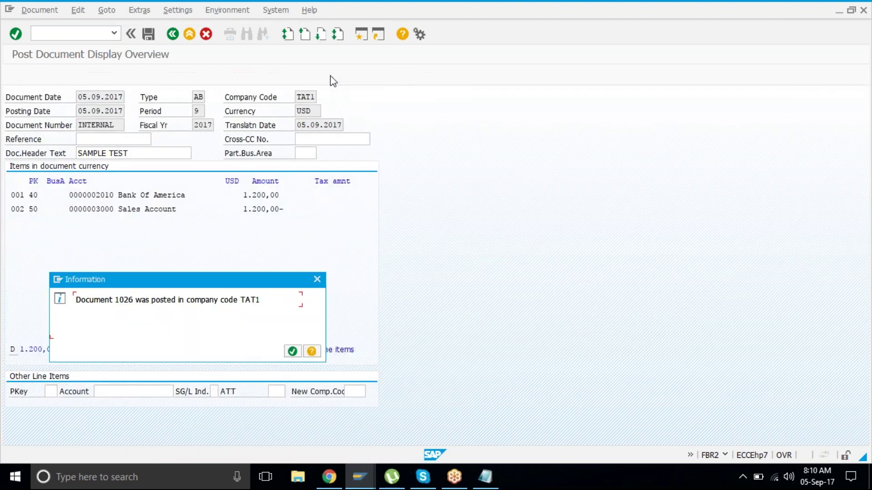
pyautogui.press('Return')
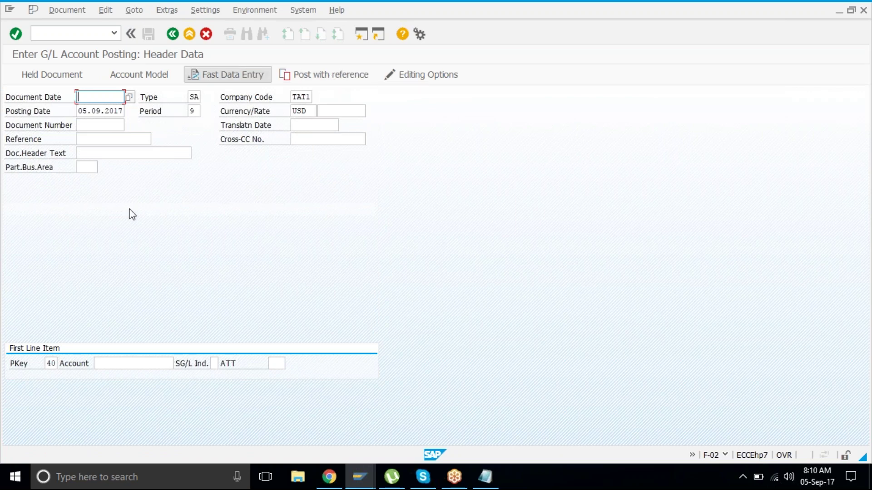
# Exit the G/L posting without saving and collapse Reference Documents, Document, General Ledger, Financial Accounting and Accounting folders.
pyautogui.click(189, 34)
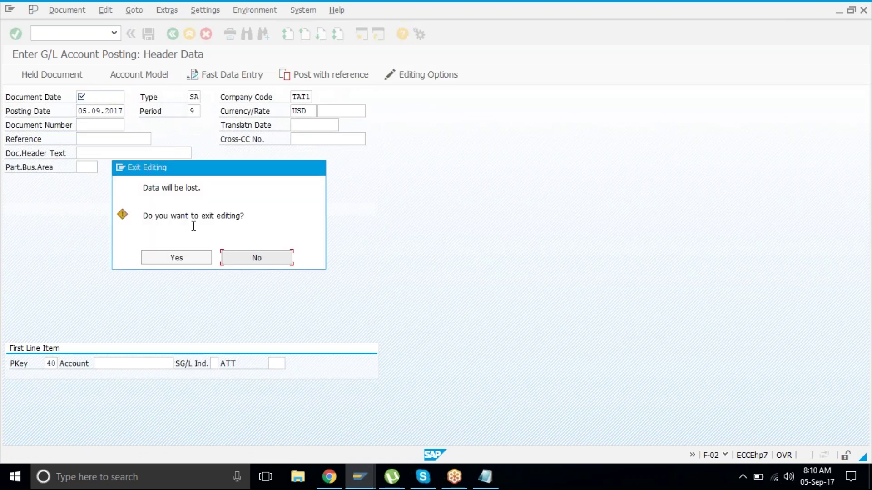
pyautogui.click(176, 258)
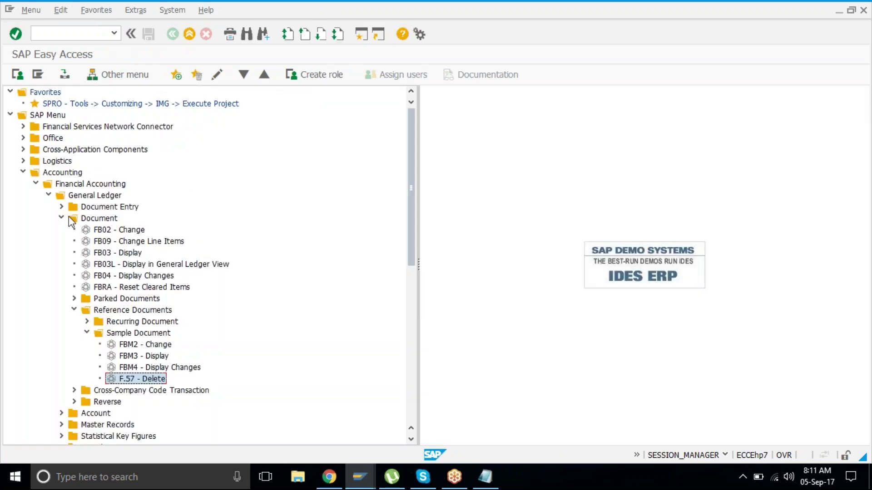
pyautogui.click(74, 310)
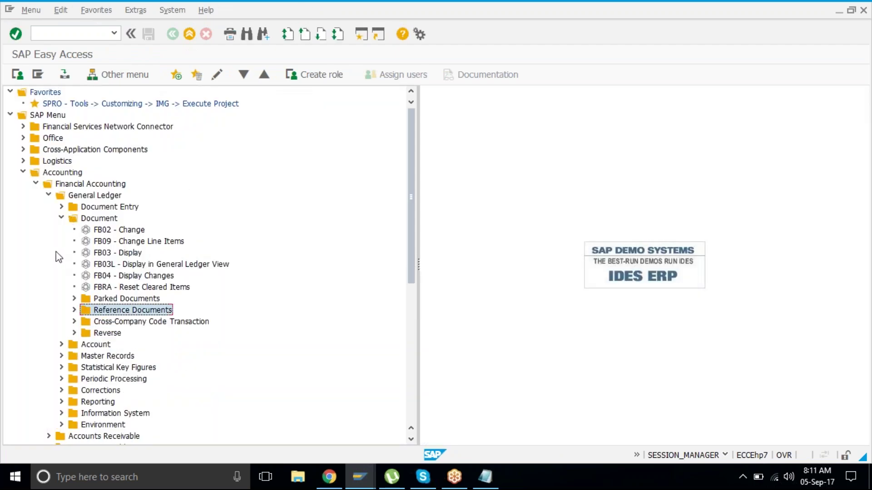
pyautogui.click(61, 218)
pyautogui.click(50, 196)
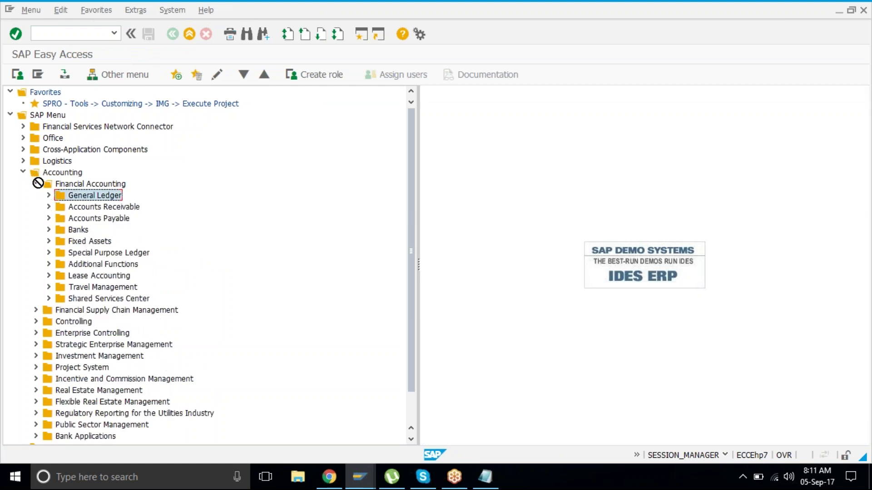
pyautogui.click(36, 183)
pyautogui.click(23, 173)
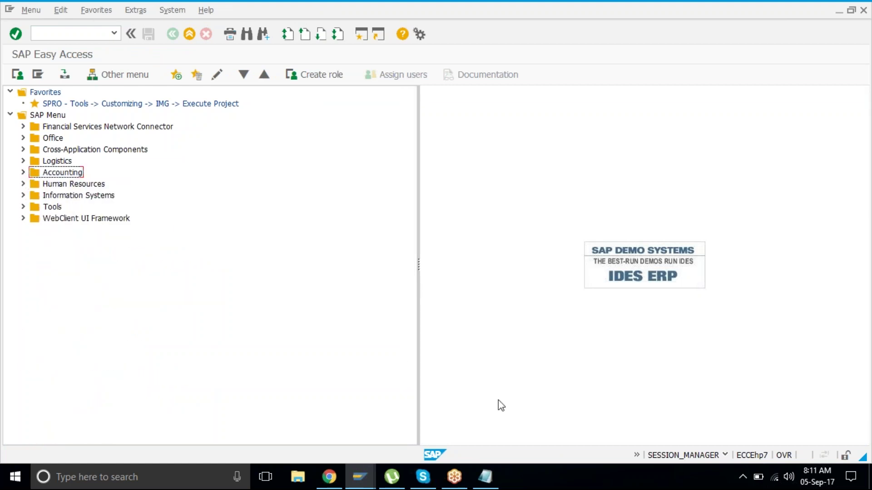
# Type the heading CURRENCY TRANSLATION in Notepad and start a new line below it.
pyautogui.click(497, 485)
pyautogui.write('CURRE')
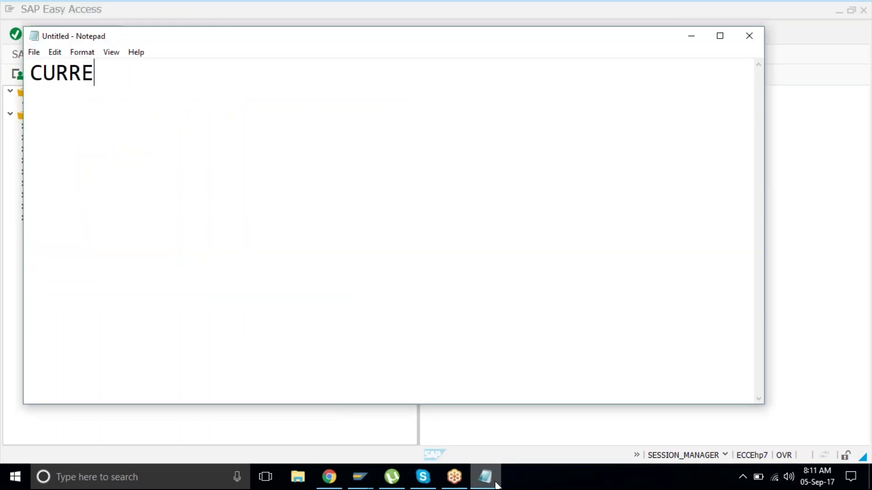
pyautogui.write('NCY TRA')
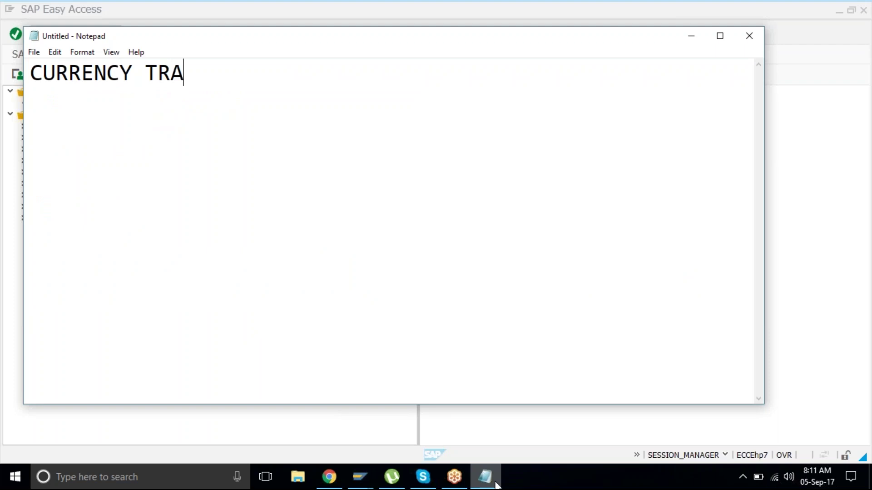
pyautogui.write('NSLATION')
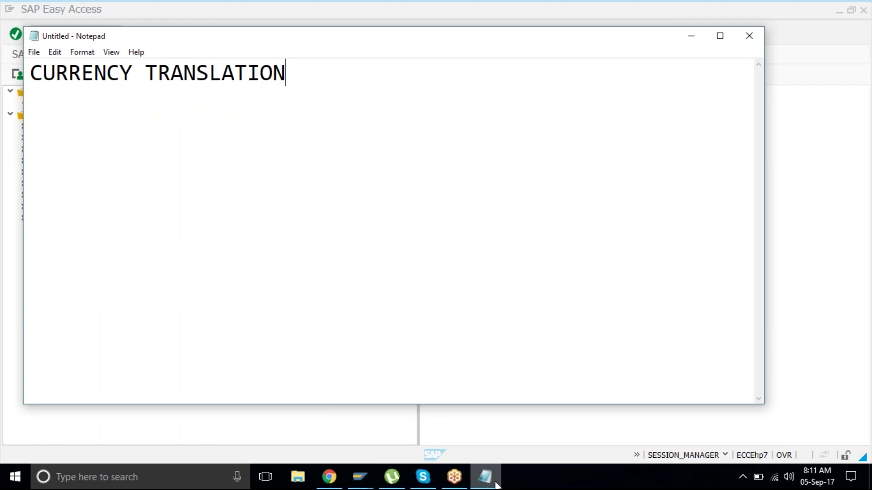
pyautogui.press('Return')
pyautogui.press('Return')
pyautogui.moveTo(458, 485)
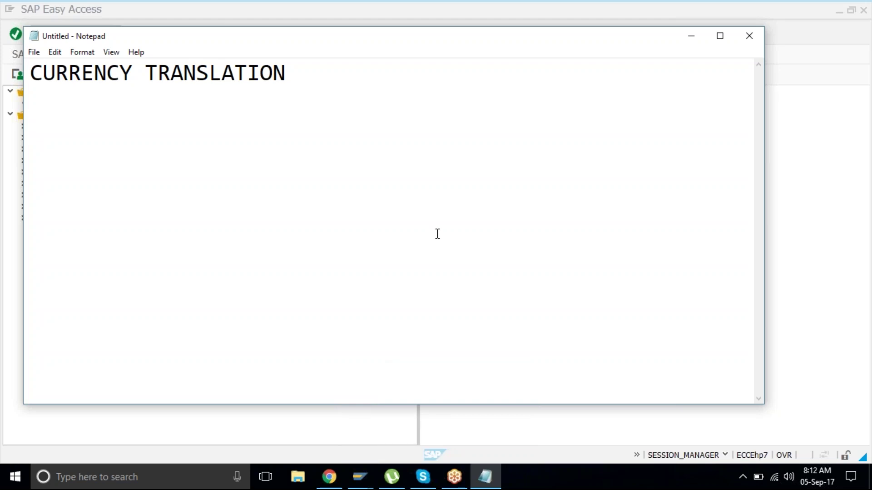
# List the rate type letters B, G and M on separate lines.
pyautogui.write('B')
pyautogui.press('Return')
pyautogui.write('G')
pyautogui.press('Return')
pyautogui.write('M')
pyautogui.press('Return')
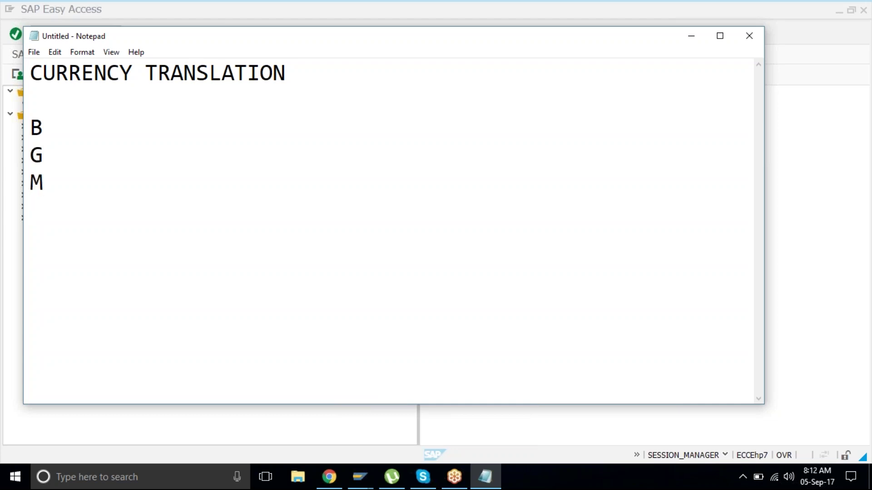
# Add BANK SELLING RATE, BANK BUYING RATE and AVERAGE RATE beside B, G and M.
pyautogui.click(30, 182)
pyautogui.press('Up')
pyautogui.press('Up')
pyautogui.press('End')
pyautogui.press('Tab')
pyautogui.write('BAN')
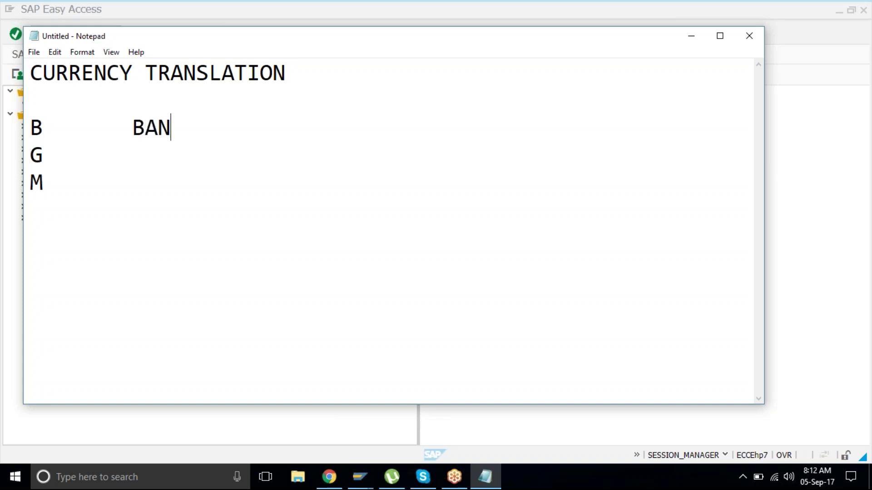
pyautogui.write('K SELLING RATE')
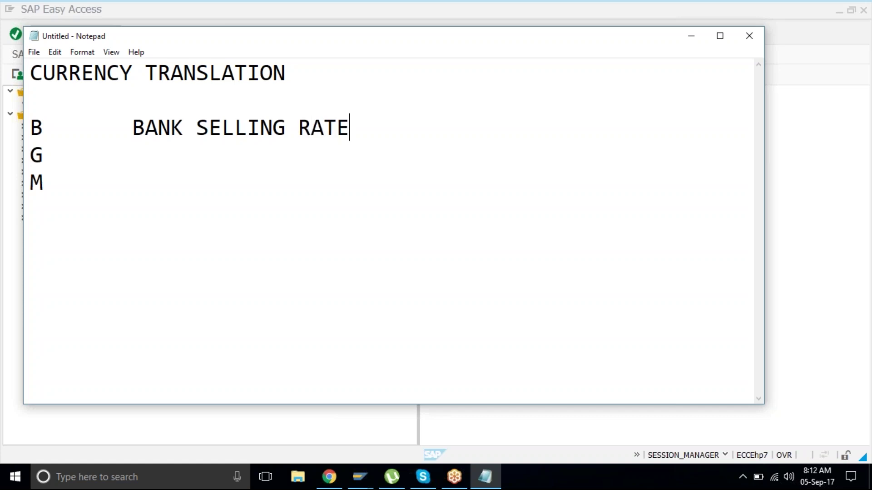
pyautogui.press('Down')
pyautogui.press('Tab')
pyautogui.write('BANK BUY')
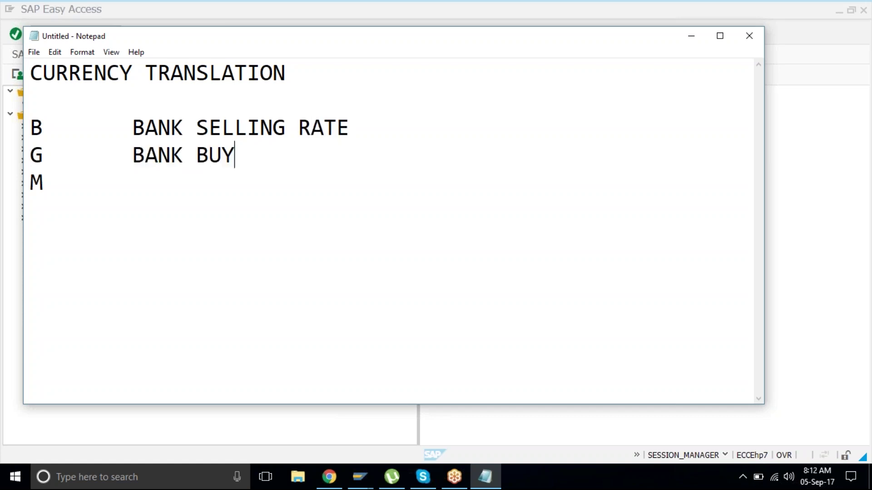
pyautogui.write('ING RATE')
pyautogui.press('Down')
pyautogui.press('Tab')
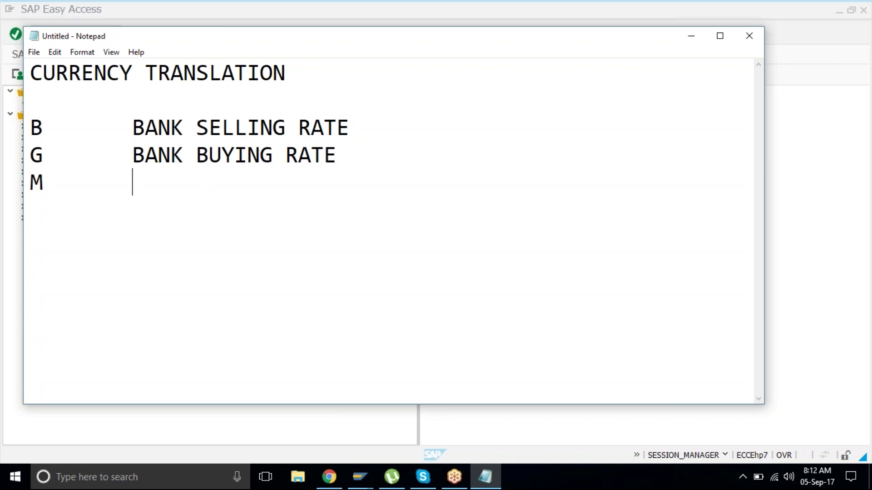
pyautogui.write('AVERAGE RATE')
pyautogui.press('Tab')
pyautogui.press('Tab')
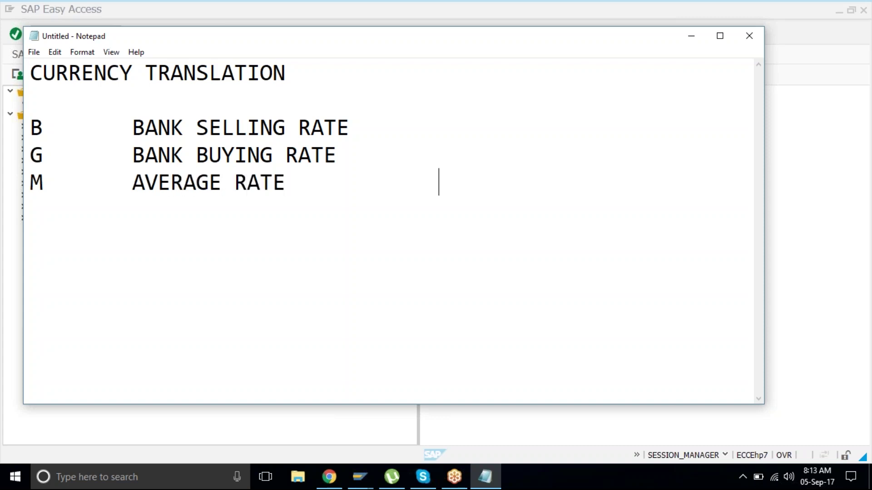
pyautogui.press('Up')
pyautogui.press('Tab')
pyautogui.press('Tab')
pyautogui.press('Tab')
# Add 'USD & INR ( 1-60)' to the heading.
pyautogui.write('USD ')
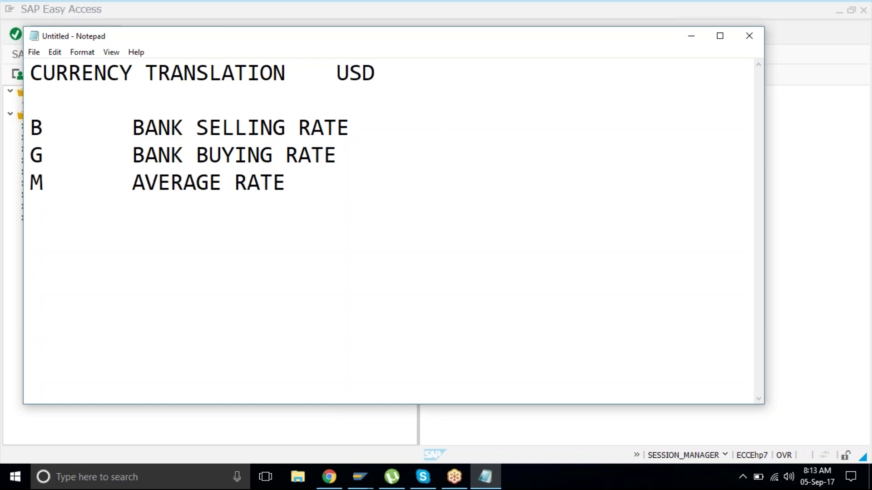
pyautogui.write('& inr')
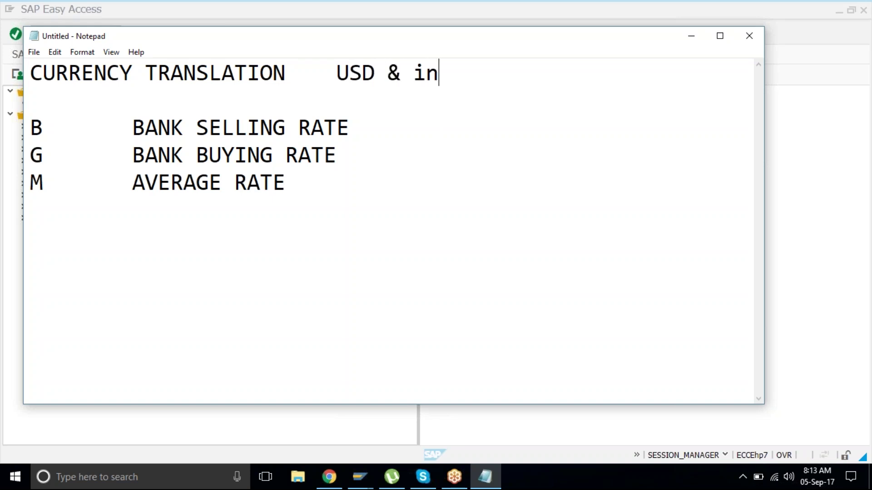
pyautogui.press('BackSpace')
pyautogui.press('BackSpace')
pyautogui.press('BackSpace')
pyautogui.write('INR')
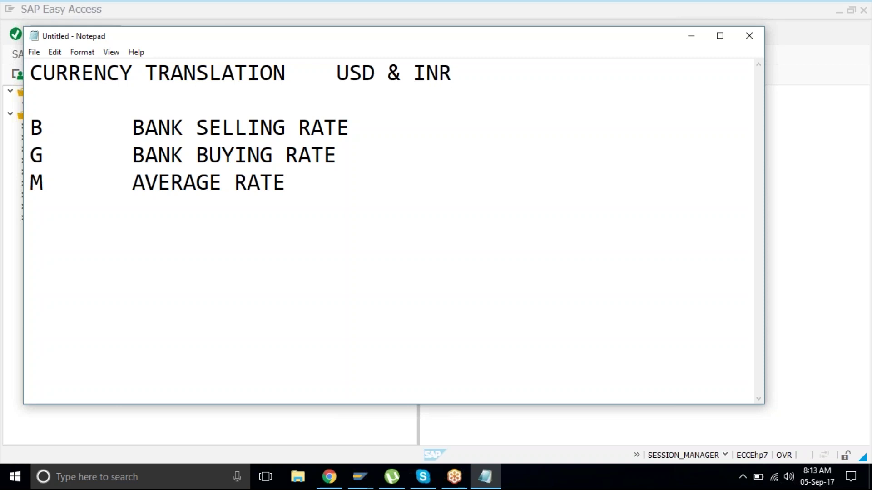
pyautogui.write(' ( 1-60')
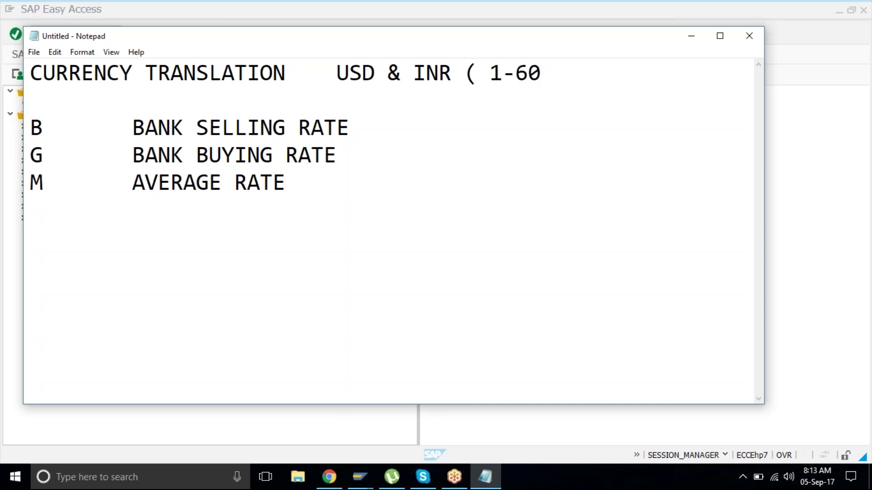
pyautogui.write(')')
# Enter rates 60, 58 and 59 beside the B, G and M lines.
pyautogui.click(367, 131)
pyautogui.press('Tab')
pyautogui.write('60')
pyautogui.press('Down')
pyautogui.press('Tab')
pyautogui.press('Tab')
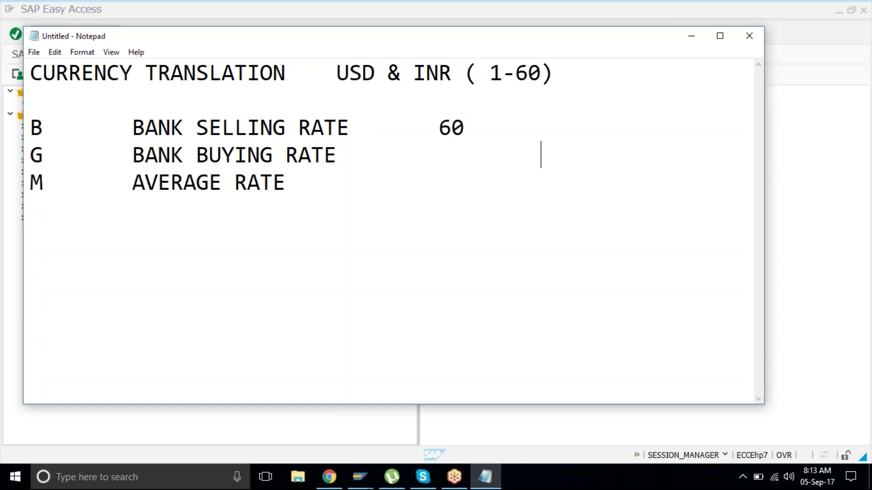
pyautogui.press('BackSpace')
pyautogui.write('58')
pyautogui.press('Down')
pyautogui.press('Tab')
pyautogui.press('Tab')
pyautogui.press('Tab')
pyautogui.press('BackSpace')
pyautogui.write('59')
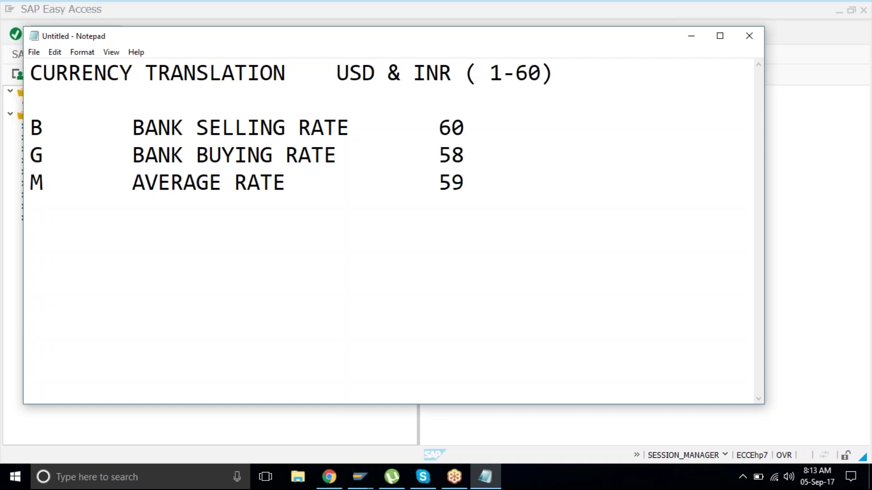
# Add the note CURRENCY MAINTAINED ON 1ST OF EVERY MONTH, correcting the ECERY typo.
pyautogui.press('Return')
pyautogui.press('Return')
pyautogui.press('Return')
pyautogui.write('CURRENCY MAIN')
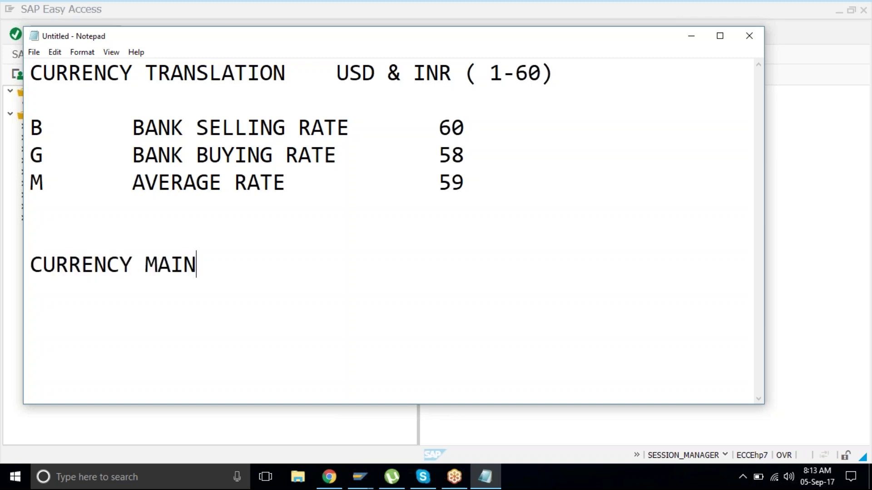
pyautogui.write('TAINED ON ')
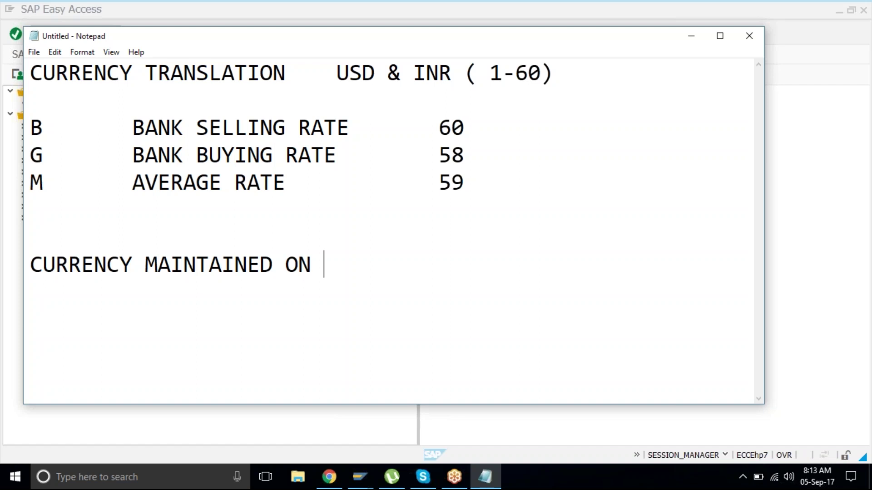
pyautogui.write('1ST OF')
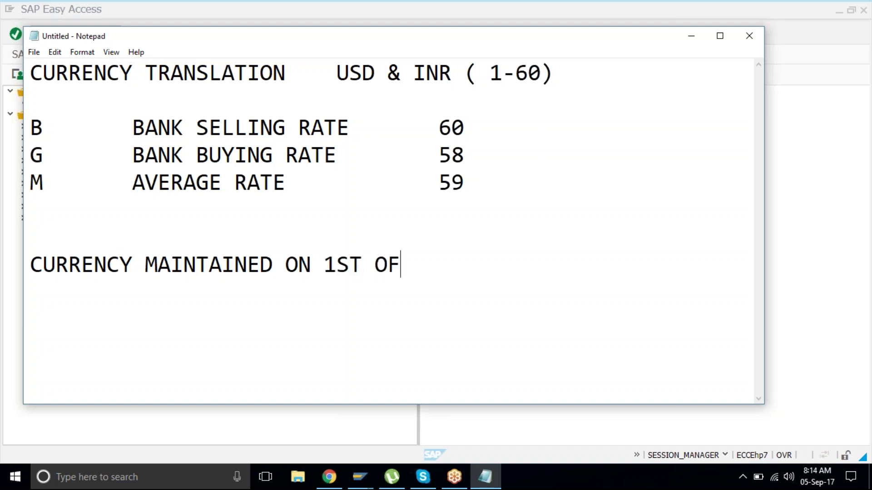
pyautogui.write(' ECERY MONTH')
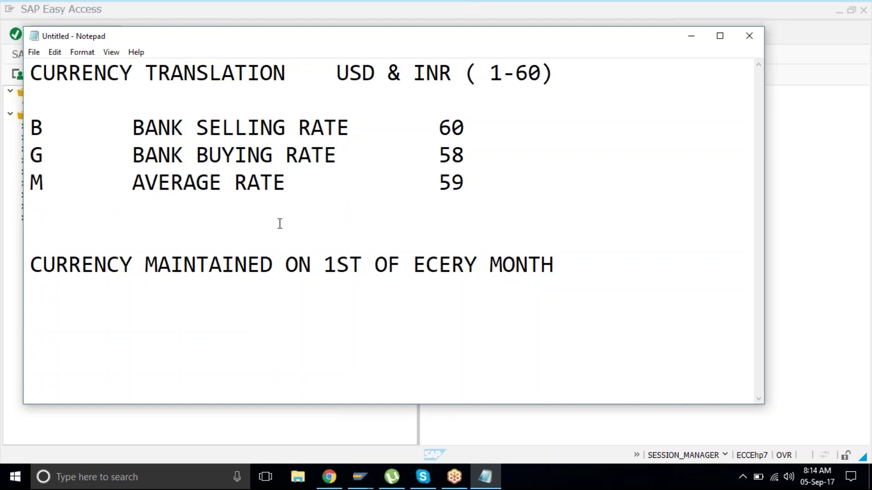
pyautogui.click(427, 262)
pyautogui.write('V')
pyautogui.press('Delete')
pyautogui.click(584, 263)
pyautogui.press('Return')
pyautogui.press('Return')
# Switch to SAP and open the SAP Reference IMG via the SPRO favourite.
pyautogui.click(497, 7)
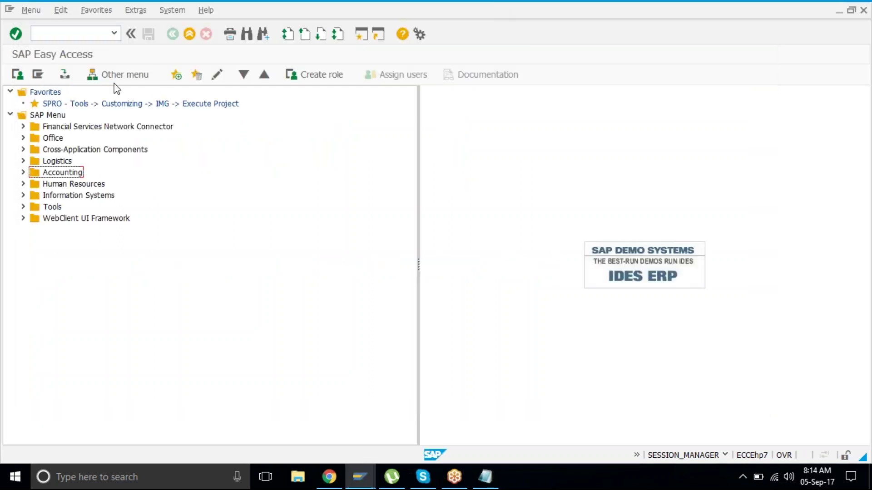
pyautogui.doubleClick(97, 104)
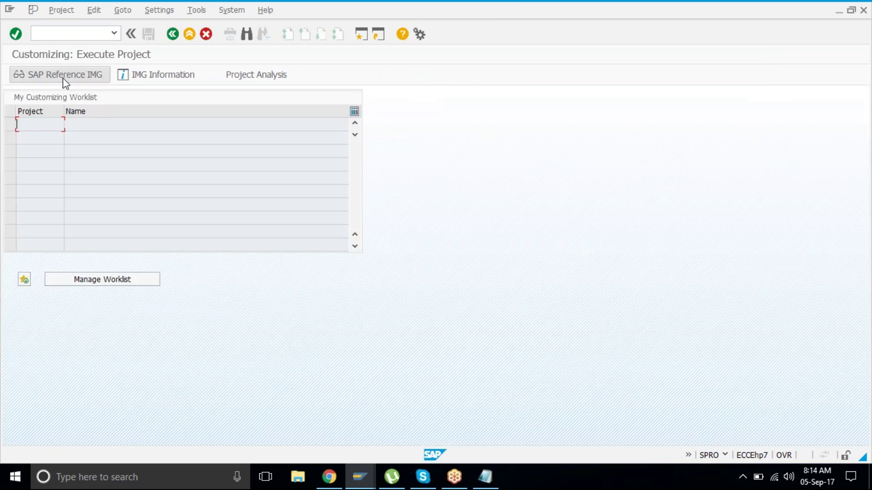
pyautogui.click(63, 77)
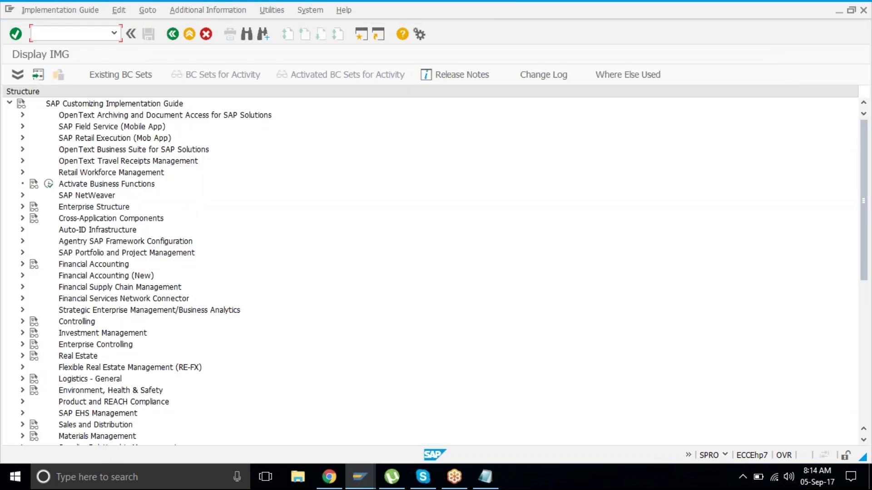
# Expand SAP NetWeaver > General settings > Currencies in the IMG tree.
pyautogui.click(112, 268)
pyautogui.click(140, 280)
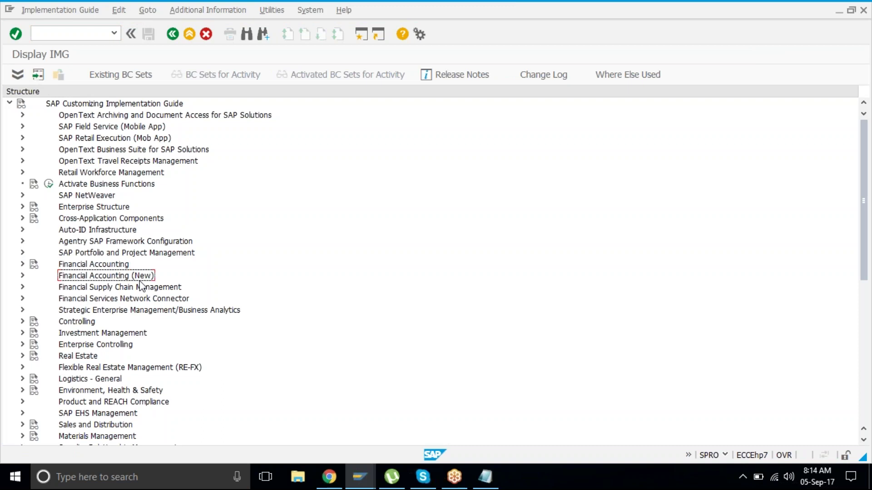
pyautogui.press('Up')
pyautogui.press('Up')
pyautogui.press('Up')
pyautogui.press('Up')
pyautogui.press('Up')
pyautogui.press('Up')
pyautogui.press('Up')
pyautogui.press('Up')
pyautogui.press('Up')
pyautogui.press('Down')
pyautogui.press('Down')
pyautogui.press('Right')
pyautogui.press('Down')
pyautogui.press('Down')
pyautogui.press('Down')
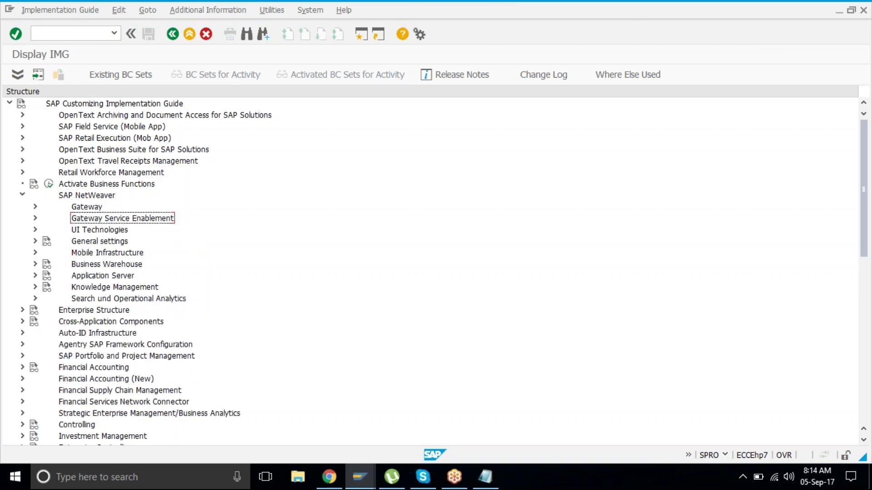
pyautogui.press('Down')
pyautogui.press('Right')
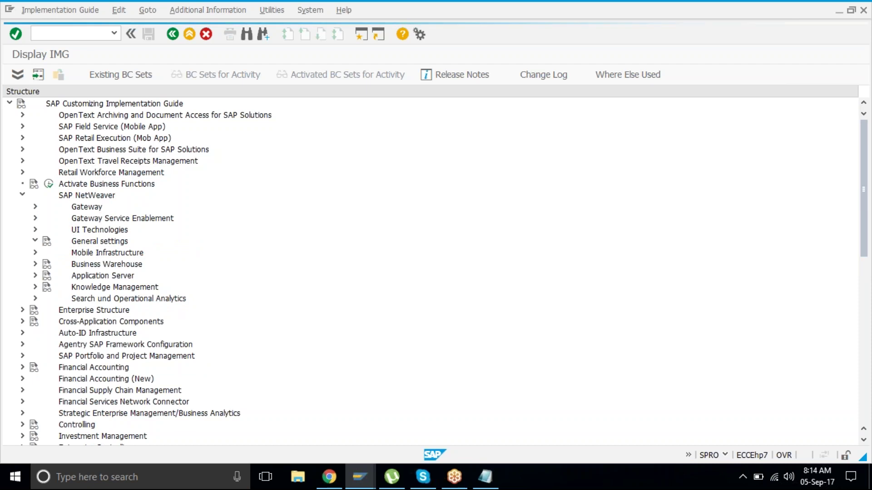
pyautogui.press('Down')
pyautogui.press('Down')
pyautogui.press('Down')
pyautogui.press('Right')
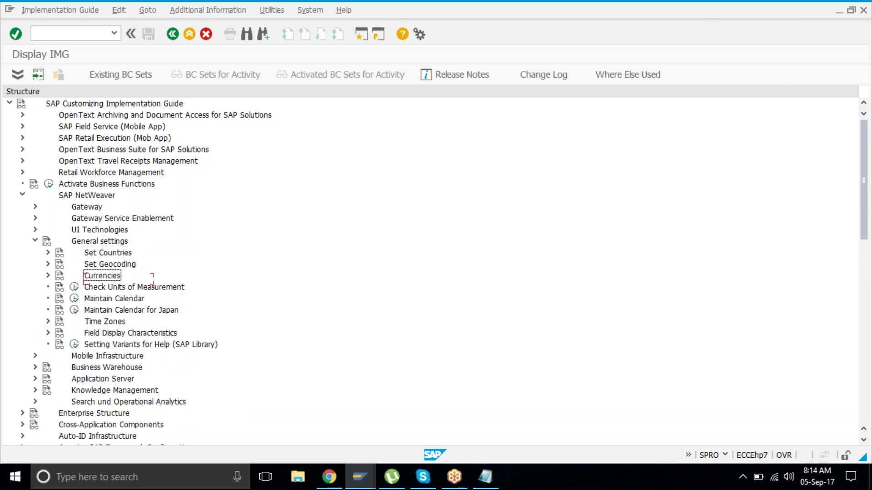
pyautogui.press('Down')
pyautogui.press('Down')
pyautogui.press('Up')
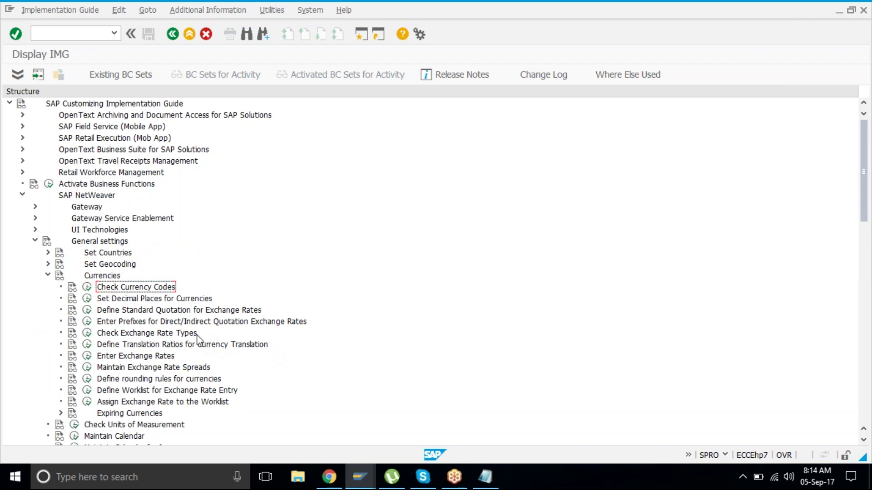
# Execute the Check Exchange Rate Types activity under Currencies.
pyautogui.click(152, 338)
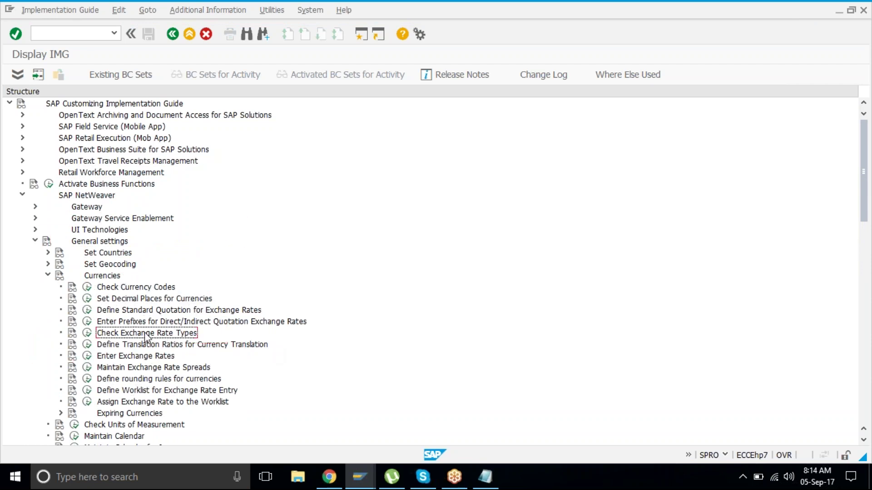
pyautogui.keyDown('shift'); pyautogui.click(133, 345); pyautogui.keyUp('shift')
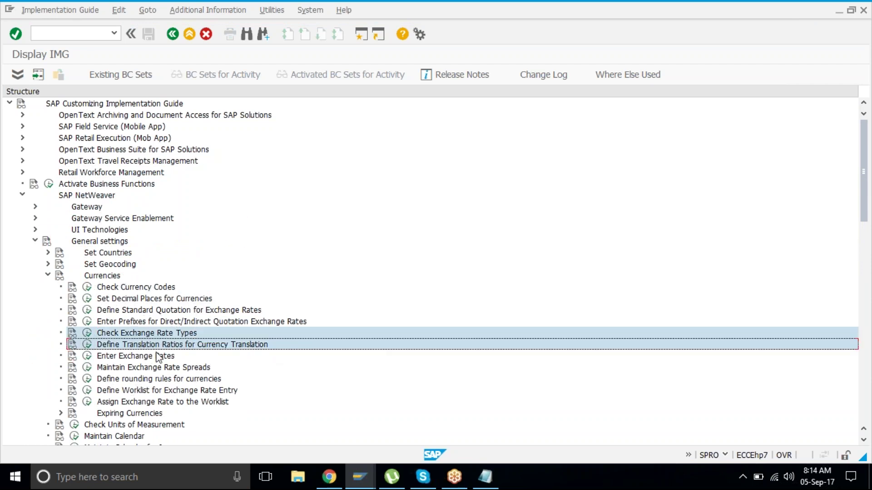
pyautogui.keyDown('shift'); pyautogui.click(147, 357); pyautogui.keyUp('shift')
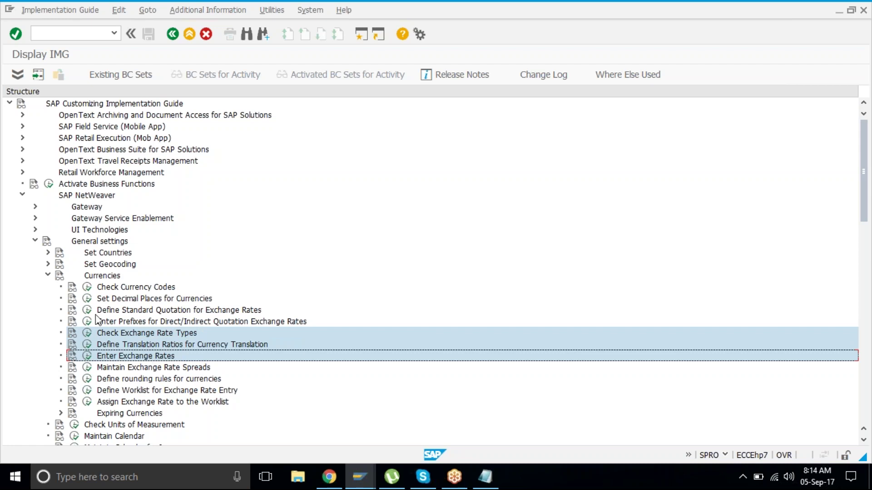
pyautogui.click(87, 333)
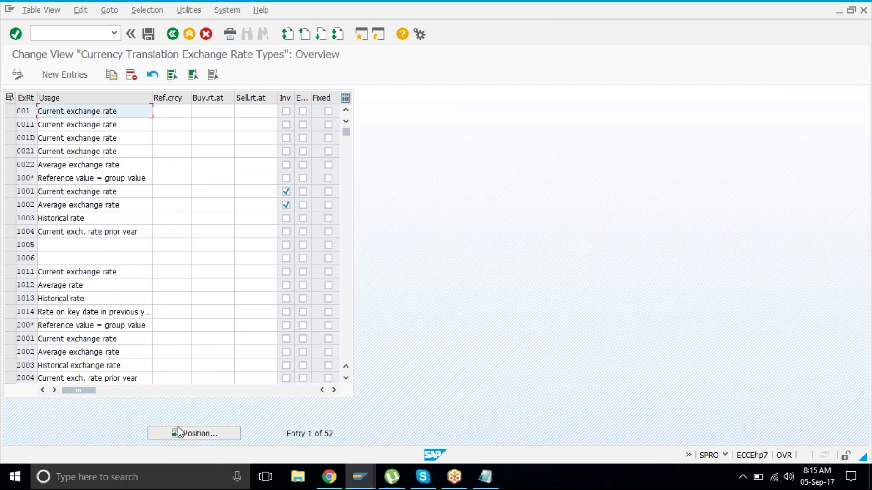
# Position the table on rate type B and select rows B, G and M.
pyautogui.click(210, 433)
pyautogui.write('B')
pyautogui.press('Return')
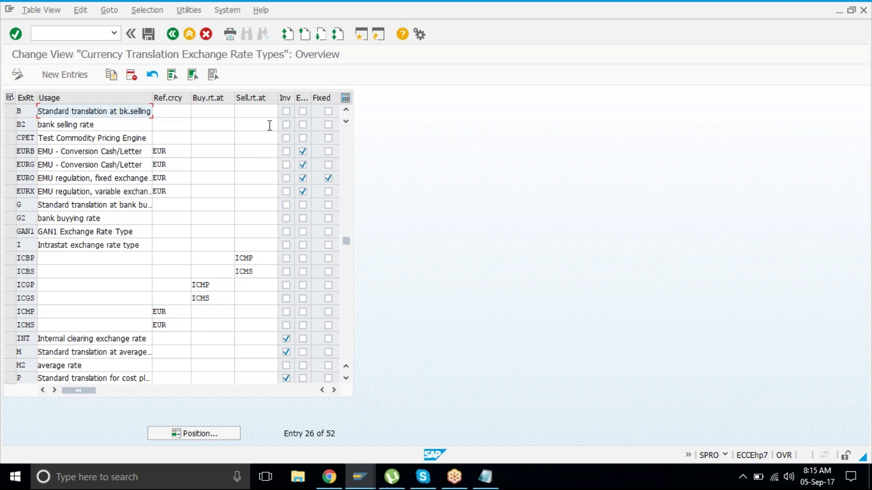
pyautogui.click(14, 206)
pyautogui.click(9, 113)
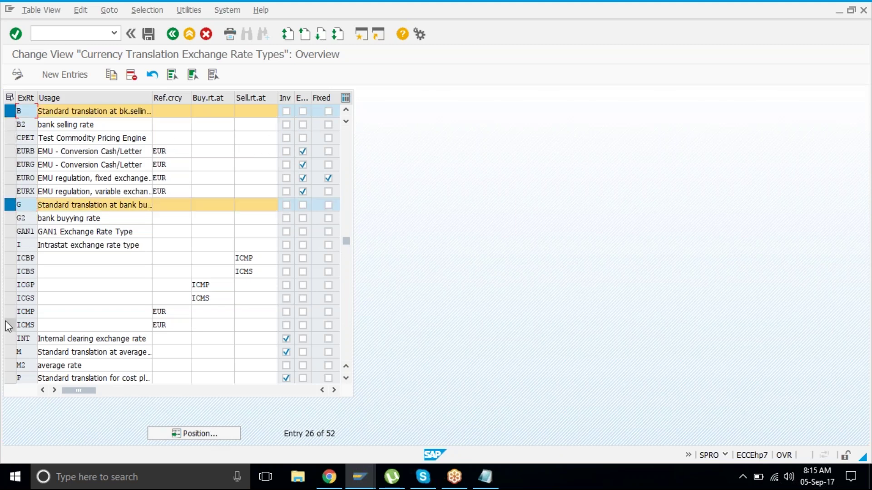
pyautogui.click(9, 352)
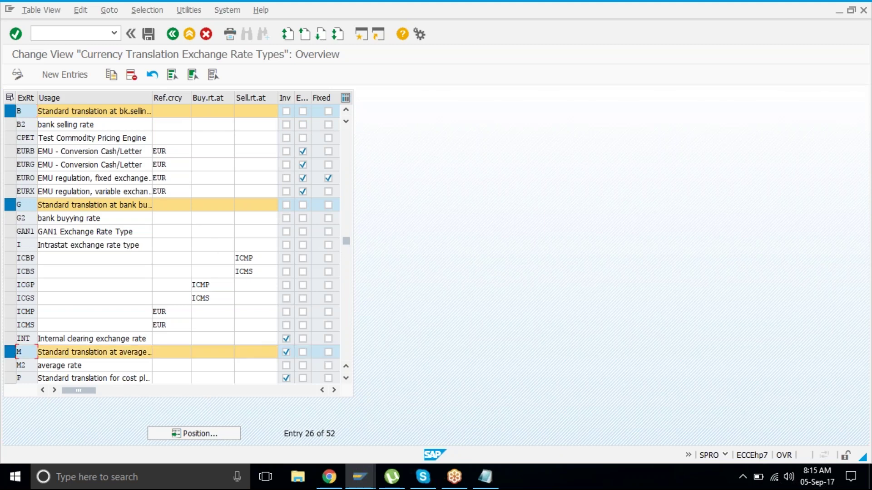
# Untick the Inv flag for rate type M and save it to the customizing request.
pyautogui.click(287, 352)
pyautogui.click(286, 352)
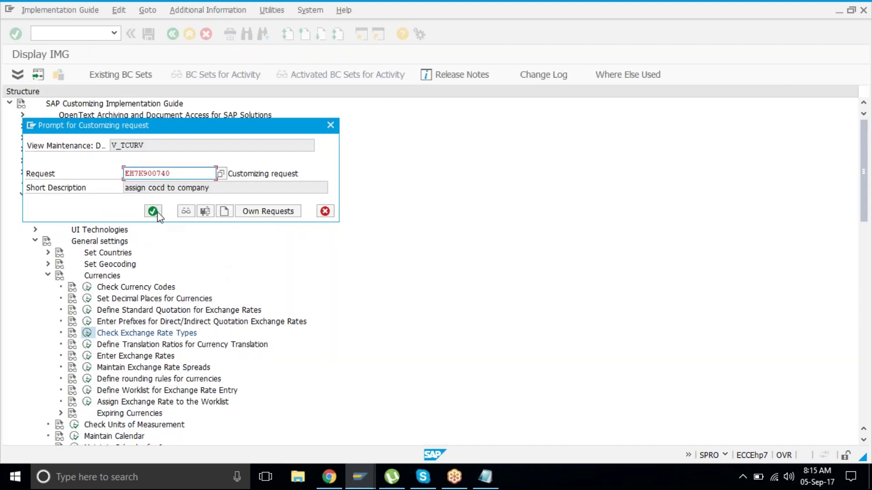
pyautogui.click(154, 212)
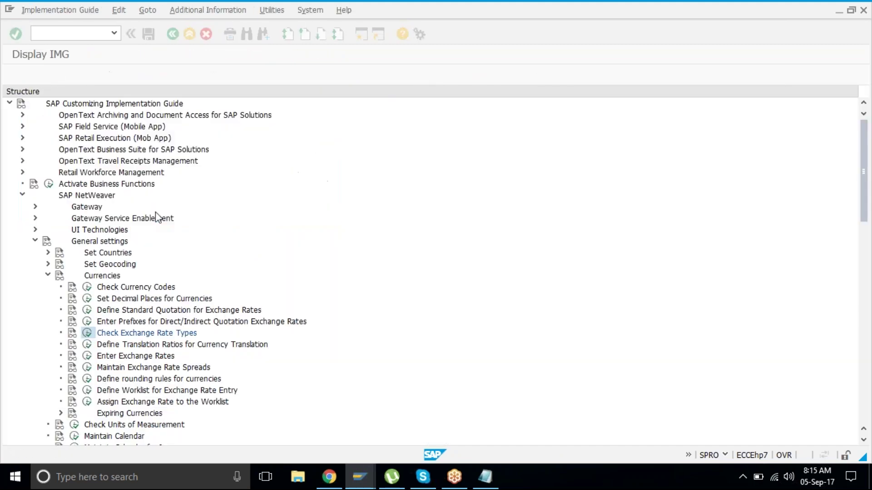
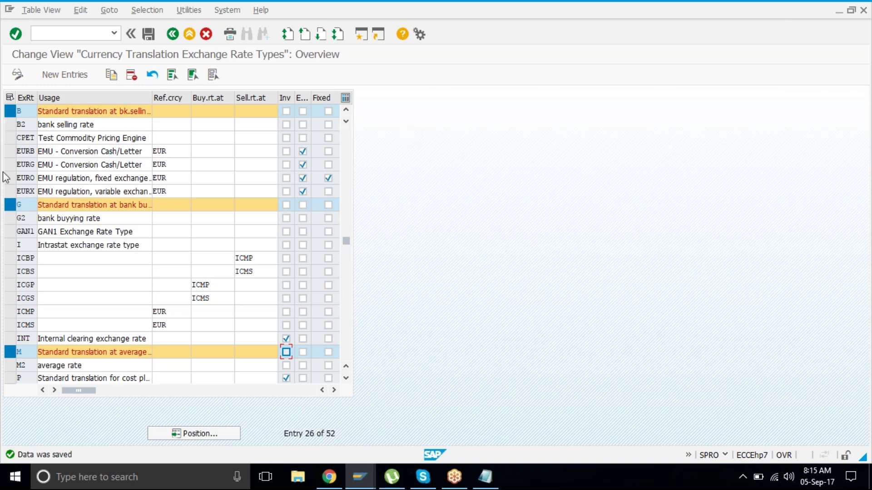
# Go back to the IMG, run Define Translation Ratios, accept the warning, and start new entries.
pyautogui.click(173, 35)
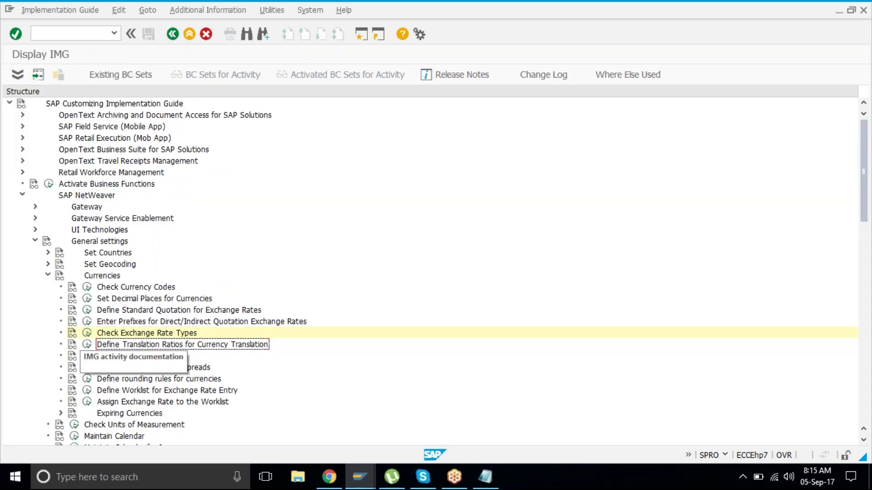
pyautogui.click(87, 345)
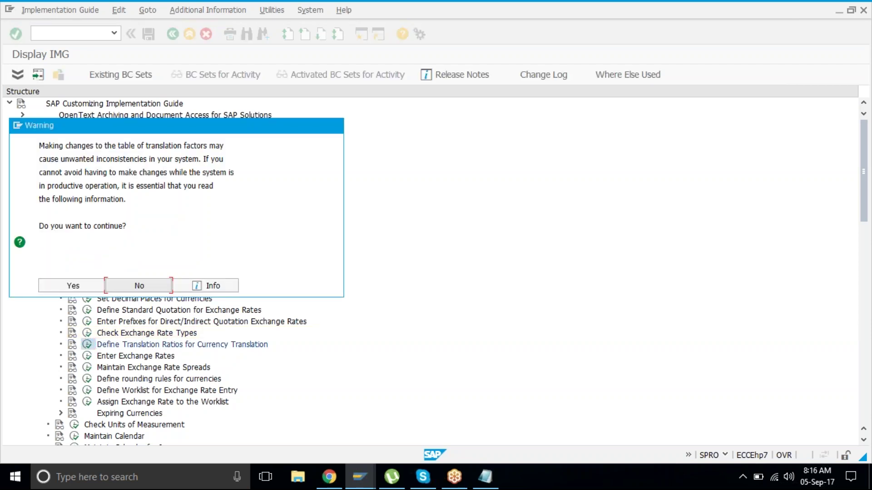
pyautogui.click(79, 286)
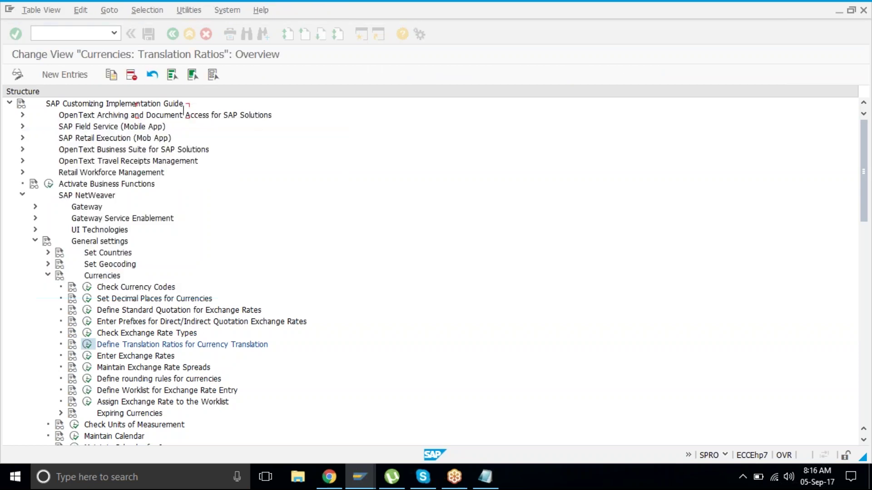
pyautogui.click(68, 78)
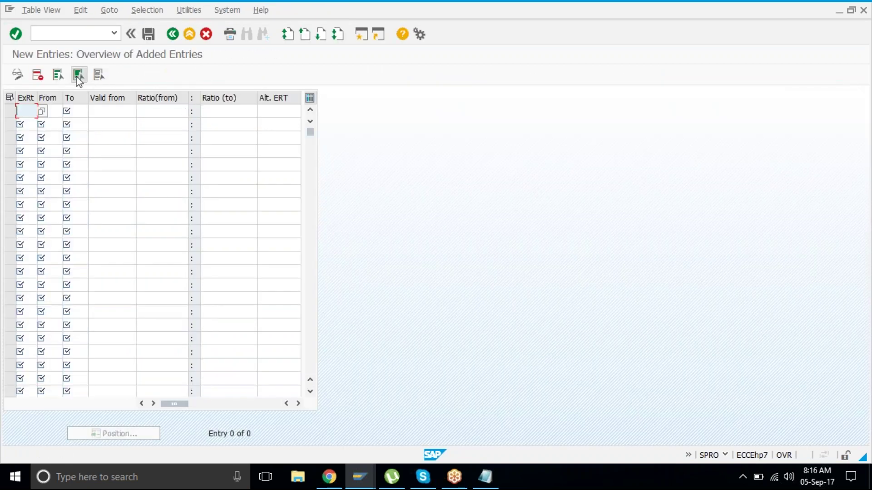
# Enter exchange rate types b, b, g, g, m, m in the six new rows.
pyautogui.write('B')
pyautogui.press('Down')
pyautogui.press('Return')
pyautogui.write('b')
pyautogui.press('Down')
pyautogui.write('g')
pyautogui.press('Down')
pyautogui.write('G')
pyautogui.press('Down')
pyautogui.write('m')
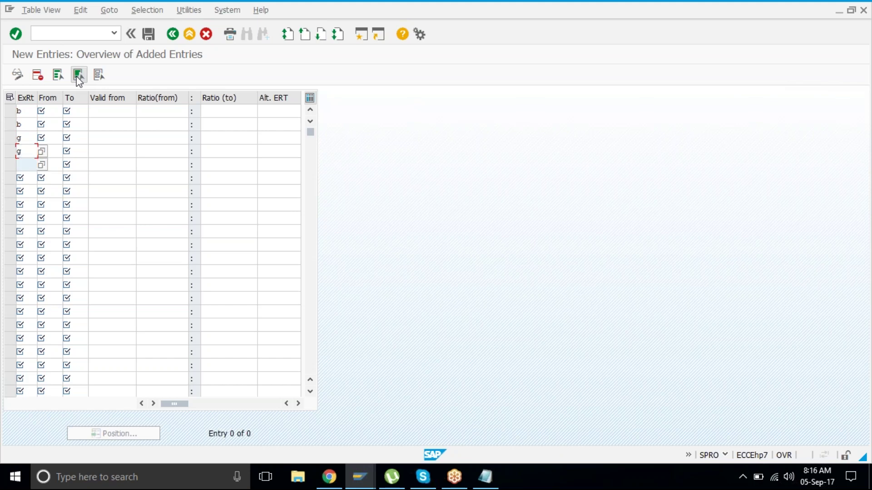
pyautogui.press('Down')
pyautogui.write('M')
pyautogui.press('Down')
pyautogui.press('Return')
# Set the From currency of rows 1 and 2 to USD and INR.
pyautogui.press('Tab')
pyautogui.press('Up')
pyautogui.press('Up')
pyautogui.press('Up')
pyautogui.press('Up')
pyautogui.press('Up')
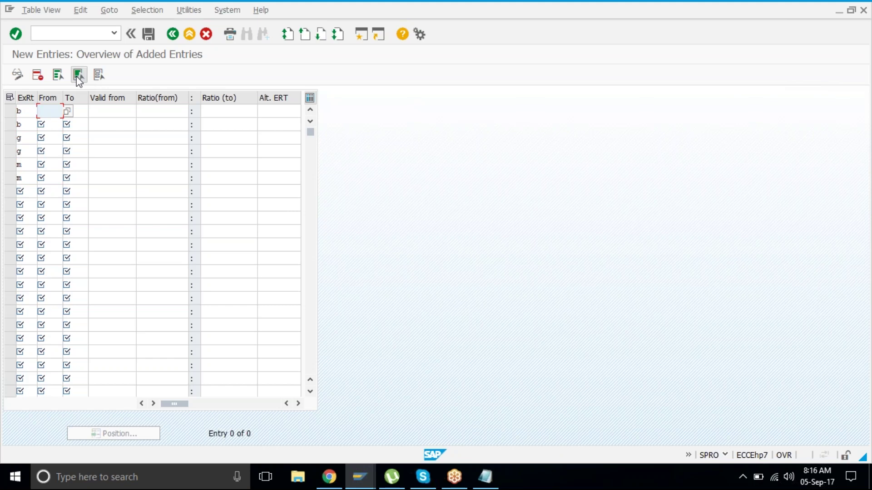
pyautogui.write('USD')
pyautogui.press('Down')
pyautogui.press('Return')
pyautogui.press('Down')
pyautogui.write('INR')
pyautogui.press('Down')
pyautogui.press('Return')
pyautogui.press('capslock')
pyautogui.press('Down')
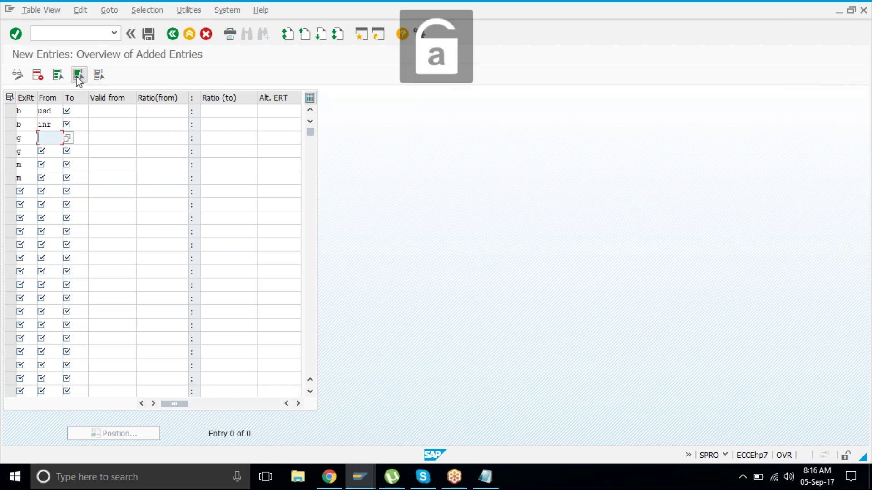
pyautogui.press('Up')
pyautogui.press('Up')
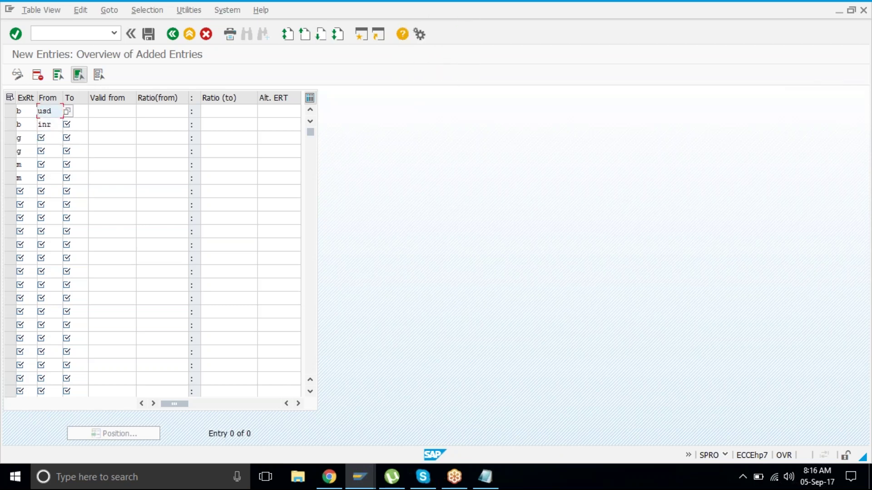
# Copy the USD/INR From pair into rows 3–4 and 5–6.
pyautogui.hotkey('ctrl', 'y')
pyautogui.moveTo(42, 111); pyautogui.dragTo(54, 124)
pyautogui.hotkey('ctrl', 'c')
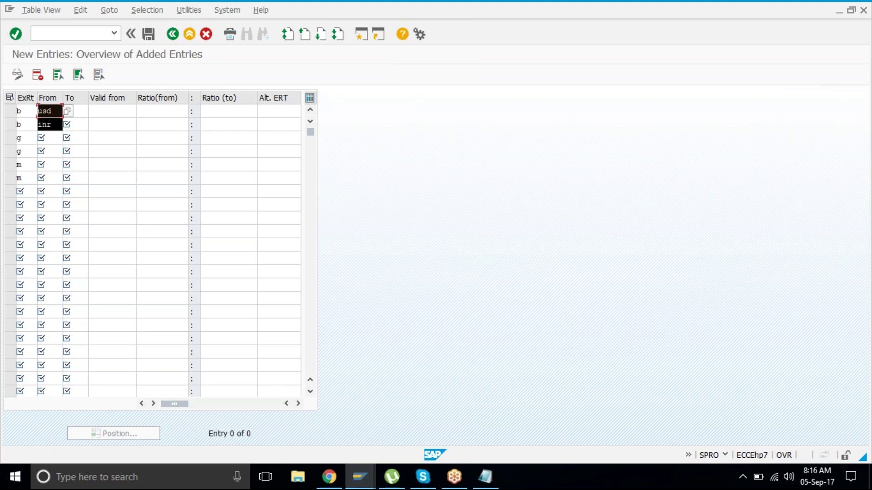
pyautogui.click(38, 137)
pyautogui.hotkey('ctrl', 'v')
pyautogui.click(38, 165)
pyautogui.hotkey('ctrl', 'v')
# Fill the To column with the opposite currencies, INR/USD, ending with usd in row 6.
pyautogui.click(51, 124)
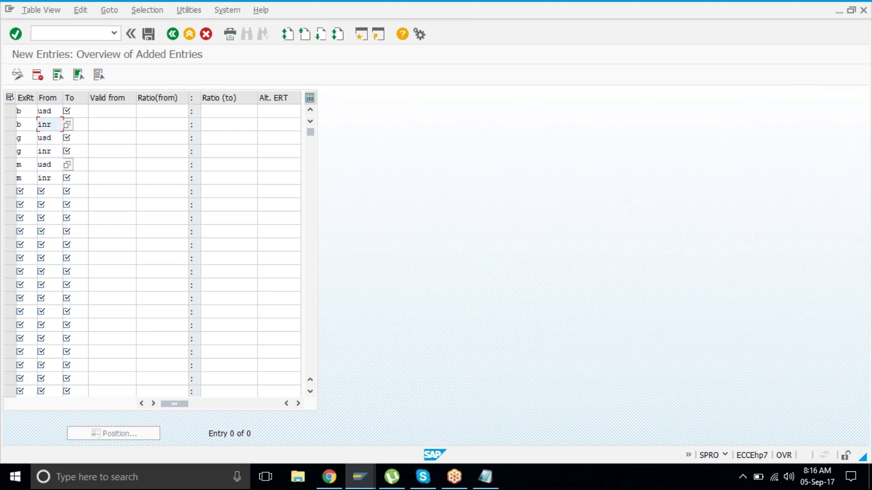
pyautogui.hotkey('ctrl', 'y')
pyautogui.moveTo(41, 125); pyautogui.dragTo(48, 178)
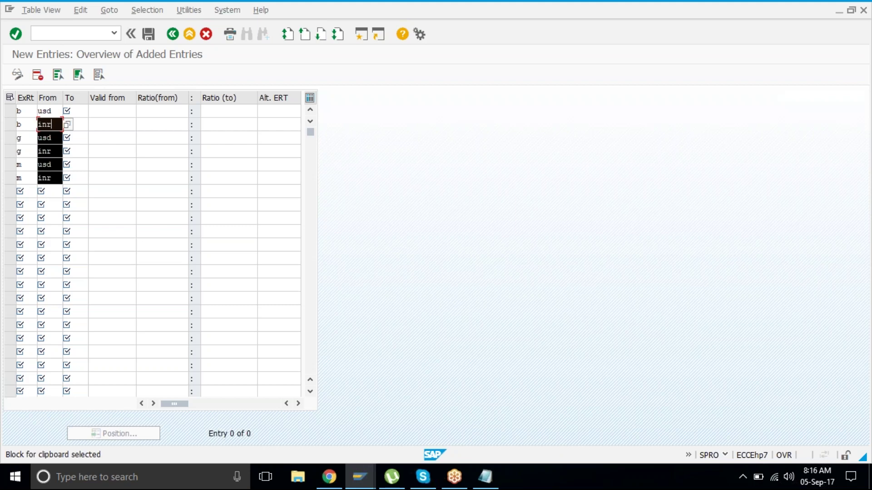
pyautogui.hotkey('ctrl', 'c')
pyautogui.click(51, 111)
pyautogui.click(75, 111)
pyautogui.hotkey('ctrl', 'v')
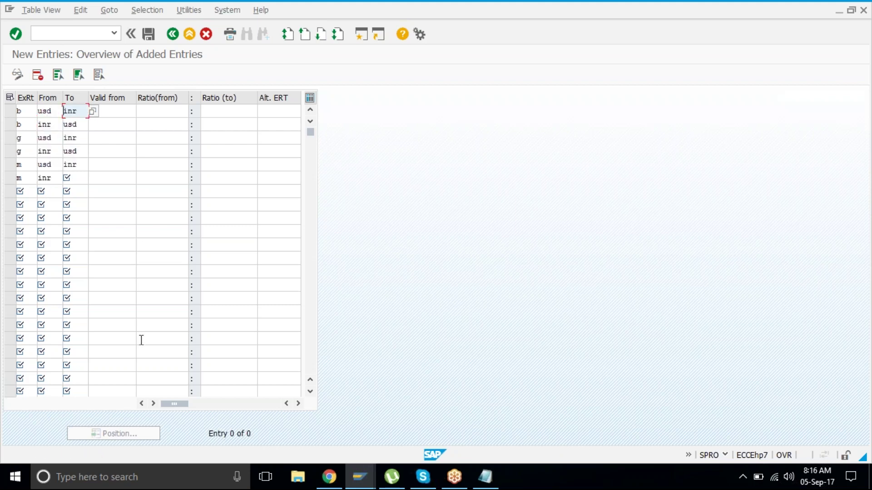
pyautogui.click(81, 181)
pyautogui.write('usd')
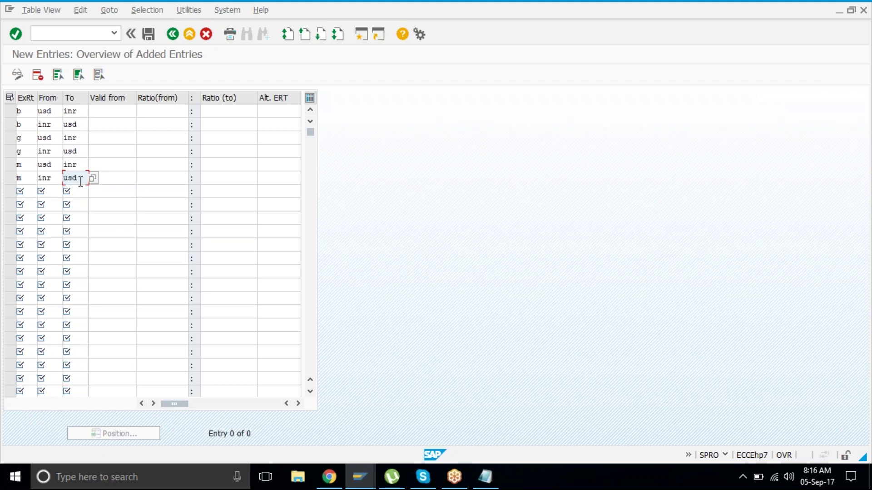
pyautogui.click(129, 113)
# Enter valid-from date 01.09.2017 in row 1 and paste it down the other rows.
pyautogui.write('01')
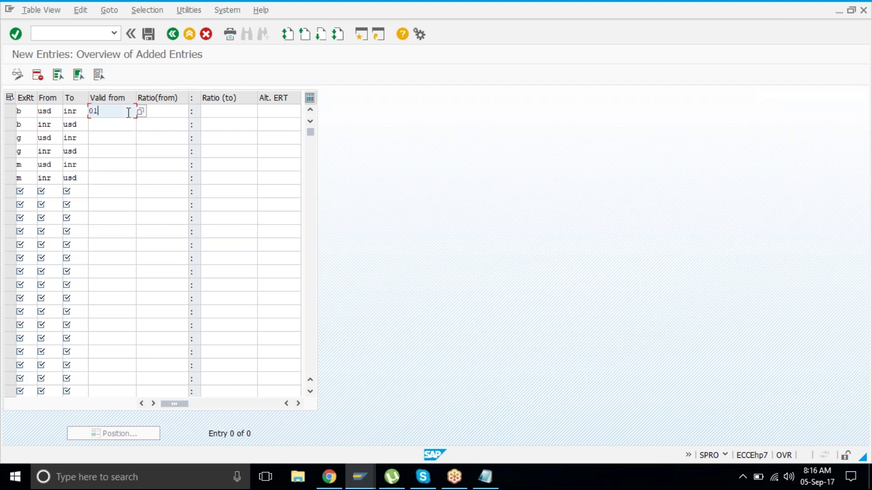
pyautogui.write('.09.2017')
pyautogui.hotkey('shift', 'Home')
pyautogui.hotkey('ctrl', 'c')
pyautogui.press('Down')
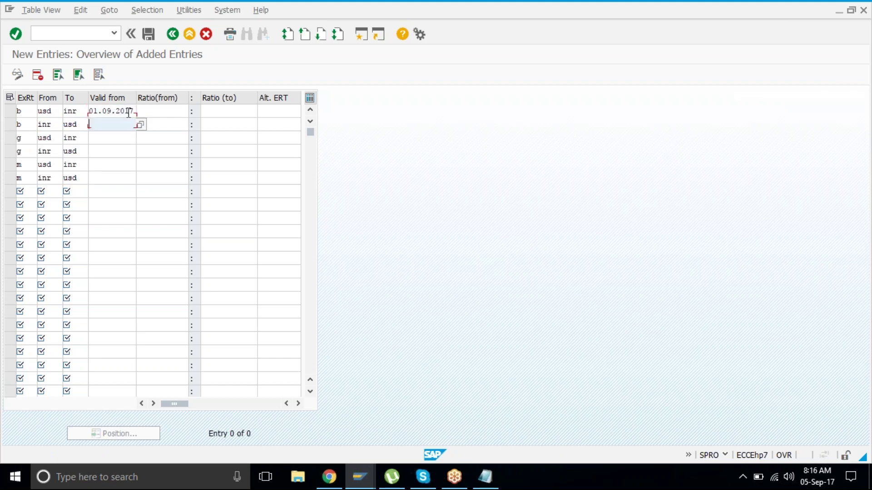
pyautogui.hotkey('ctrl', 'v')
pyautogui.hotkey('ctrl', 'v')
pyautogui.press('Down')
pyautogui.hotkey('ctrl', 'v')
pyautogui.press('Down')
pyautogui.hotkey('ctrl', 'v')
# Give rows 1–3 a Ratio(from) of 1 and check the entries.
pyautogui.press('Down')
pyautogui.hotkey('ctrl', 'v')
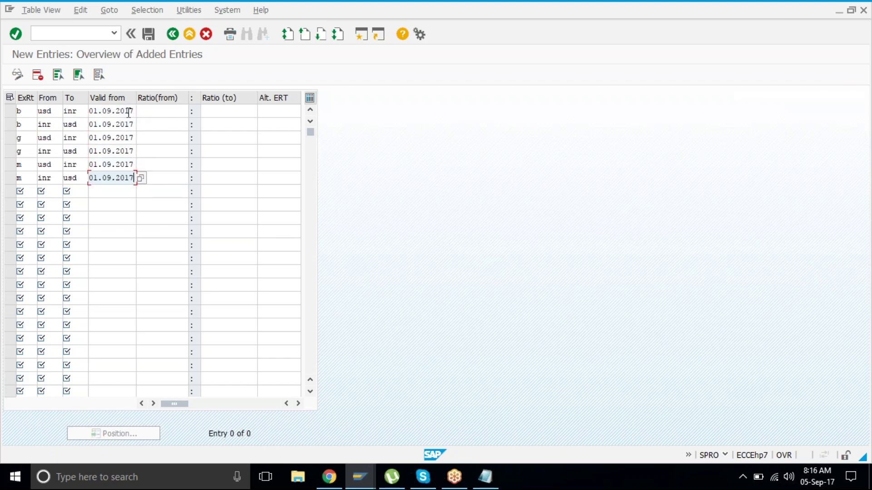
pyautogui.press('Up')
pyautogui.press('Up')
pyautogui.press('Up')
pyautogui.press('Up')
pyautogui.press('Up')
pyautogui.press('Tab')
pyautogui.write('1')
pyautogui.press('Down')
pyautogui.write('1')
pyautogui.press('Up')
pyautogui.write('1')
pyautogui.press('Down')
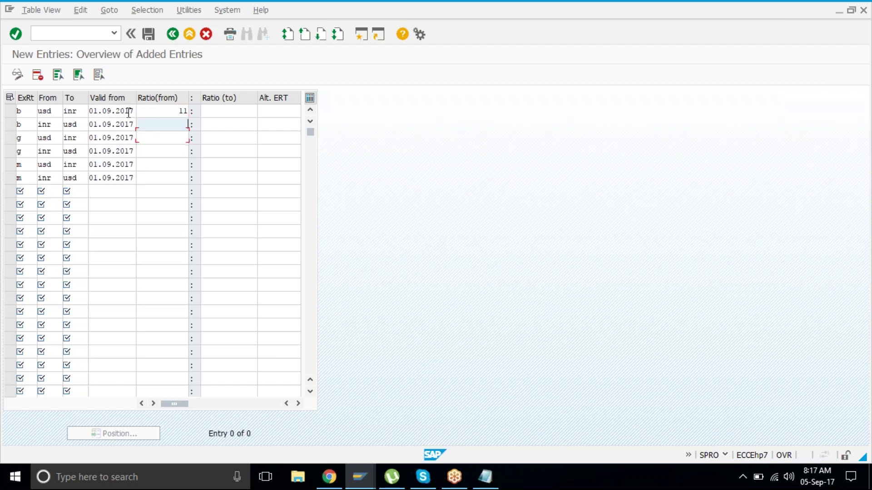
pyautogui.press('BackSpace')
pyautogui.press('BackSpace')
pyautogui.press('Down')
pyautogui.write('1')
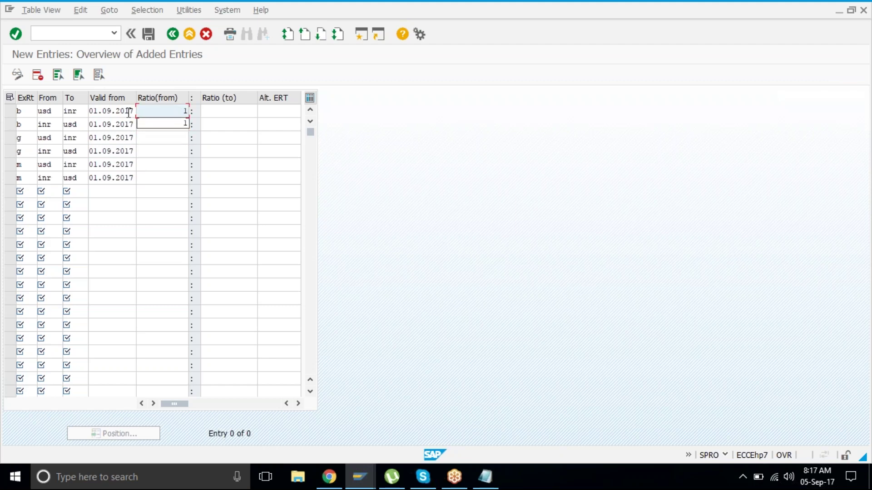
pyautogui.press('Down')
pyautogui.write('1')
pyautogui.press('BackSpace')
pyautogui.press('Up')
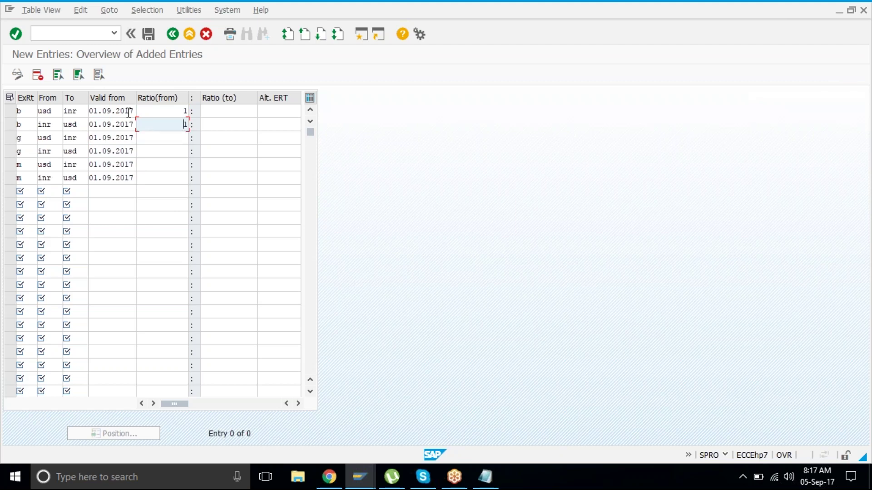
pyautogui.write('1')
pyautogui.press('BackSpace')
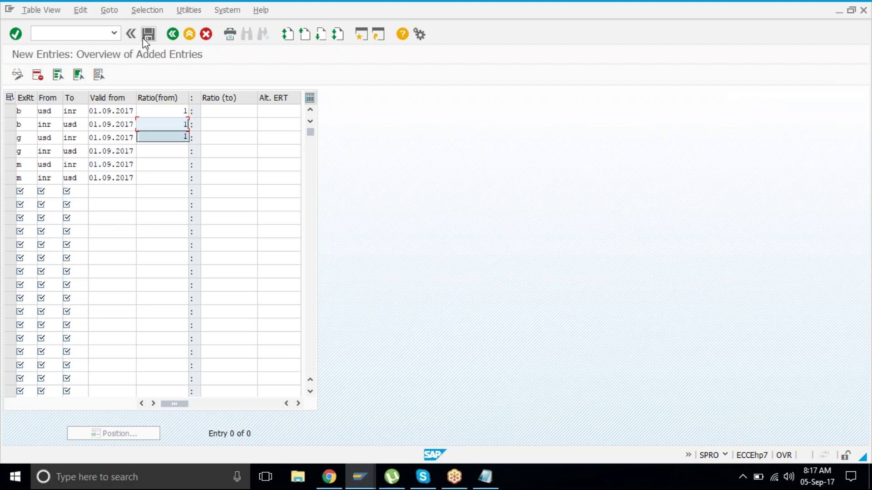
pyautogui.press('Escape')
pyautogui.press('Down')
pyautogui.write('1')
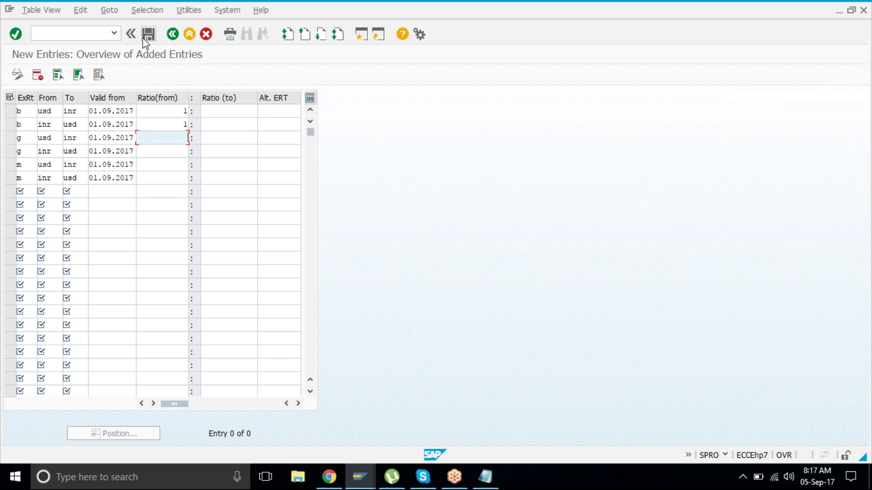
pyautogui.press('Escape')
pyautogui.click(143, 37)
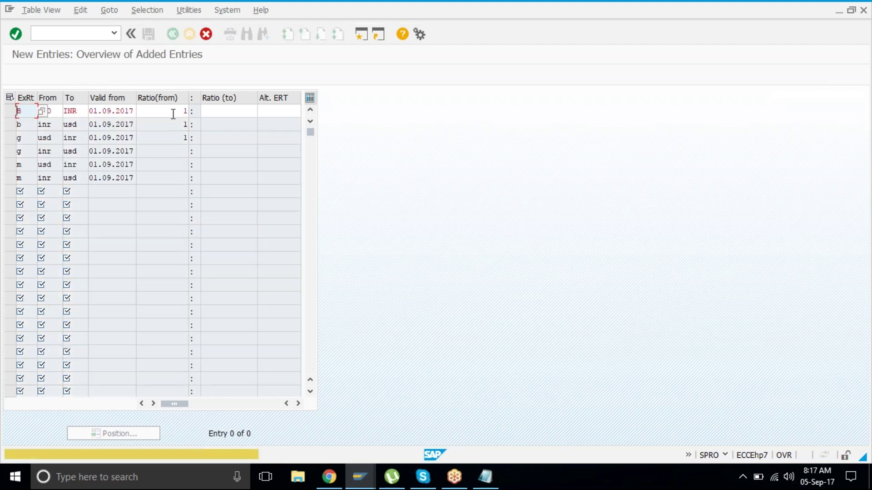
# Fill the remaining ratio cells with 1 so every USD/INR row is 1:1.
pyautogui.click(228, 109)
pyautogui.write('1')
pyautogui.press('Return')
pyautogui.press('Return')
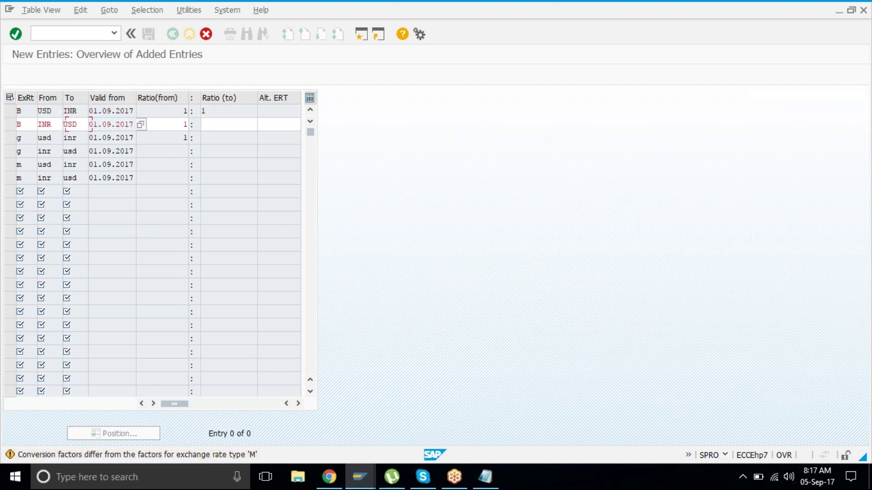
pyautogui.write('1')
pyautogui.press('Return')
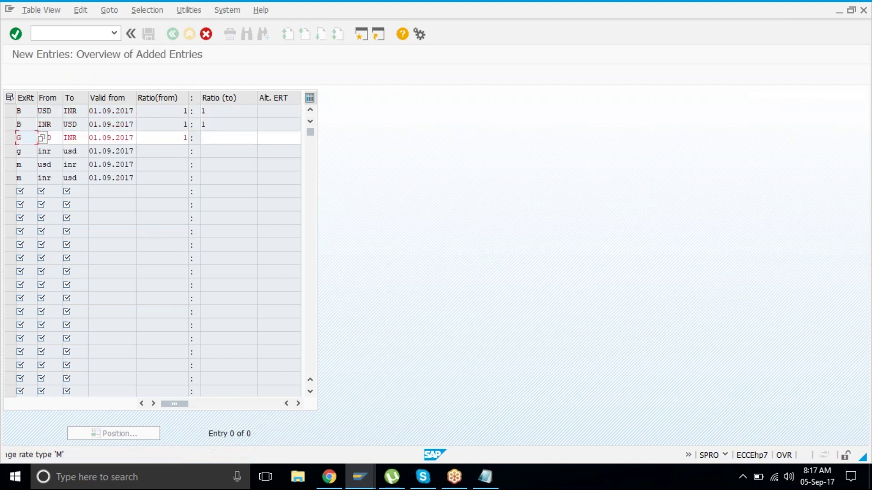
pyautogui.click(261, 137)
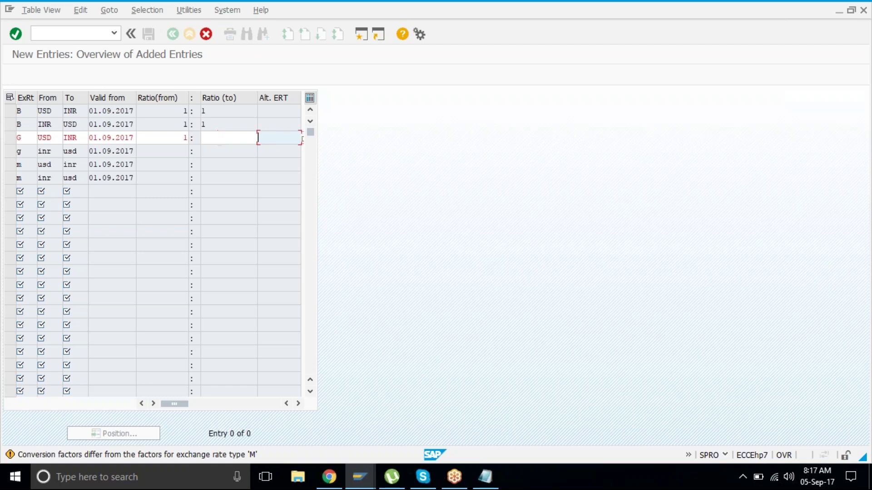
pyautogui.click(252, 138)
pyautogui.write('1')
pyautogui.press('Return')
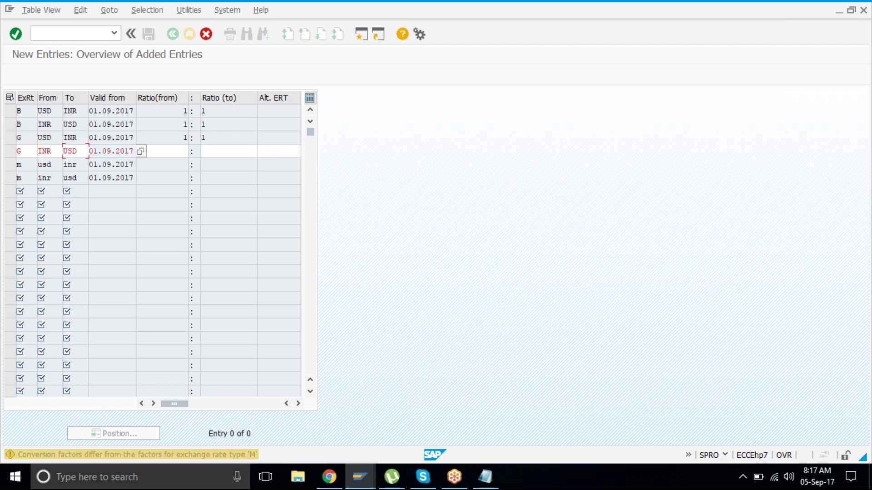
pyautogui.click(184, 151)
pyautogui.write('1')
pyautogui.click(203, 151)
pyautogui.write('1')
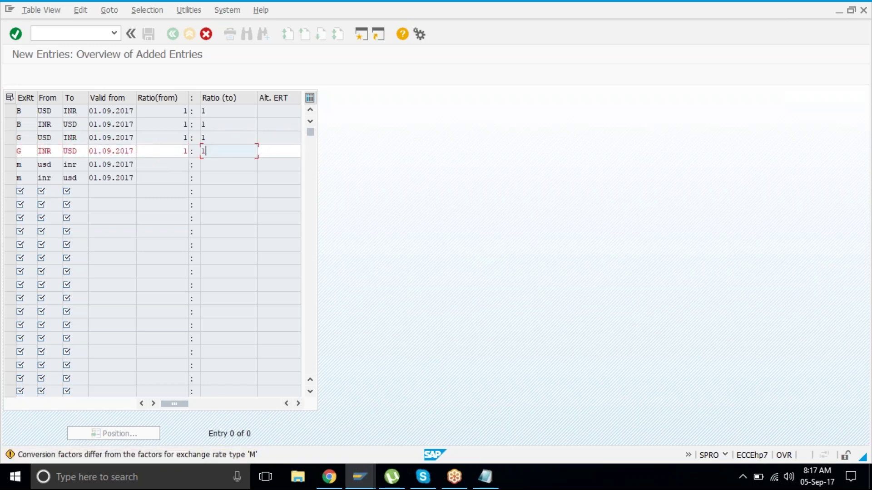
pyautogui.press('Return')
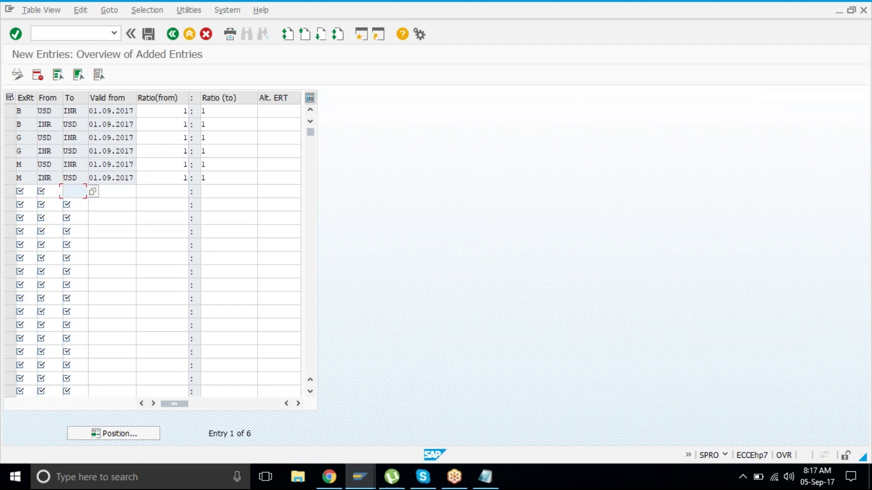
pyautogui.click(26, 191)
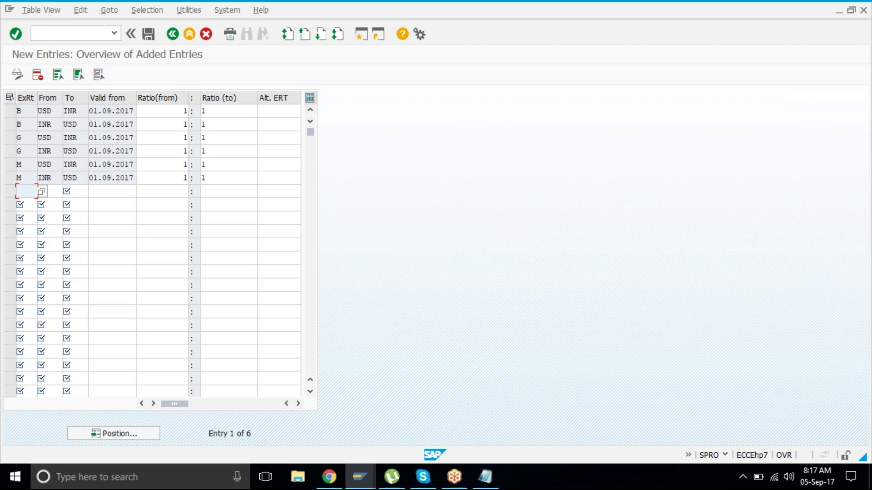
# Save the ratios under customizing request EH7K900740 and return to the IMG tree.
pyautogui.hotkey('ctrl', 's')
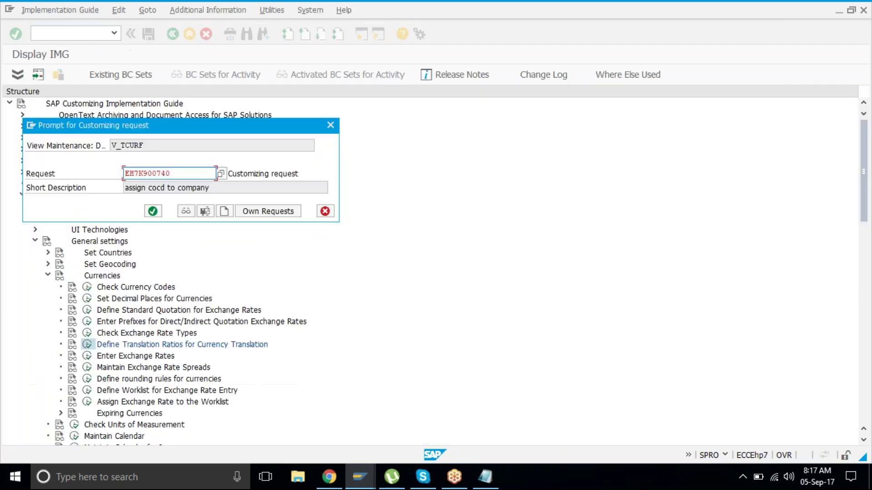
pyautogui.press('Return')
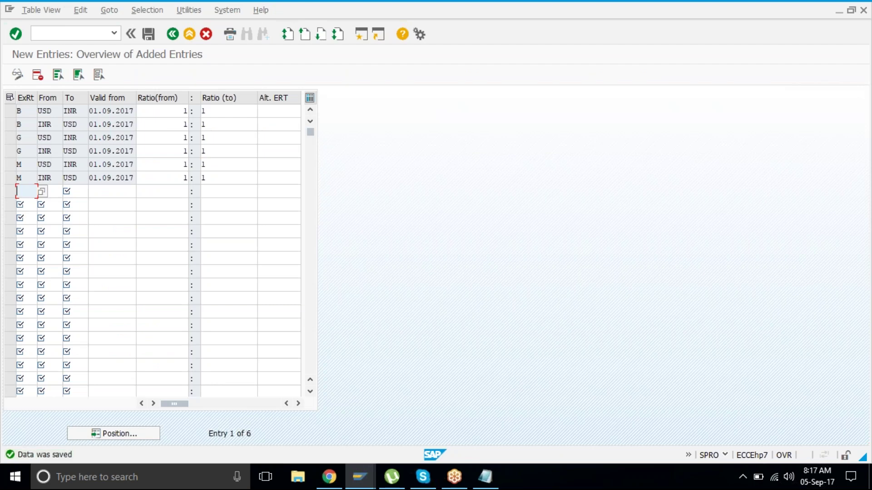
pyautogui.click(176, 38)
pyautogui.click(175, 38)
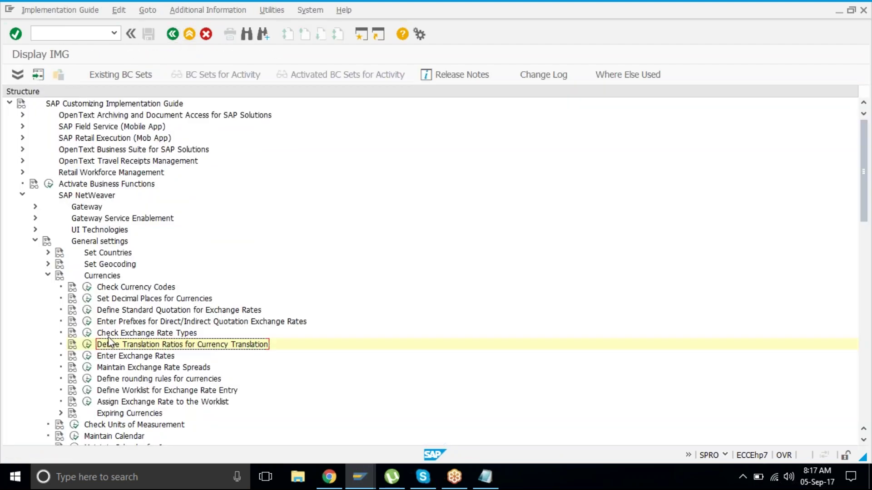
# Open Enter Exchange Rates and begin a blank set of new exchange rate entries.
pyautogui.click(87, 356)
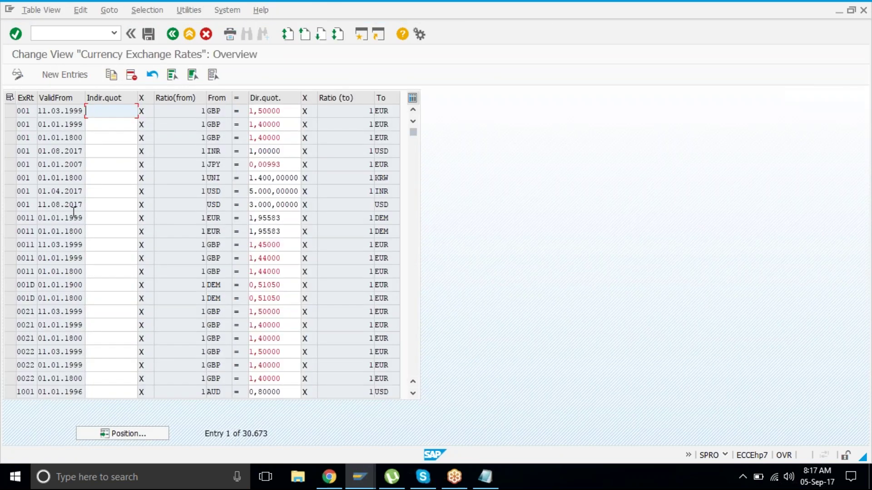
pyautogui.click(66, 76)
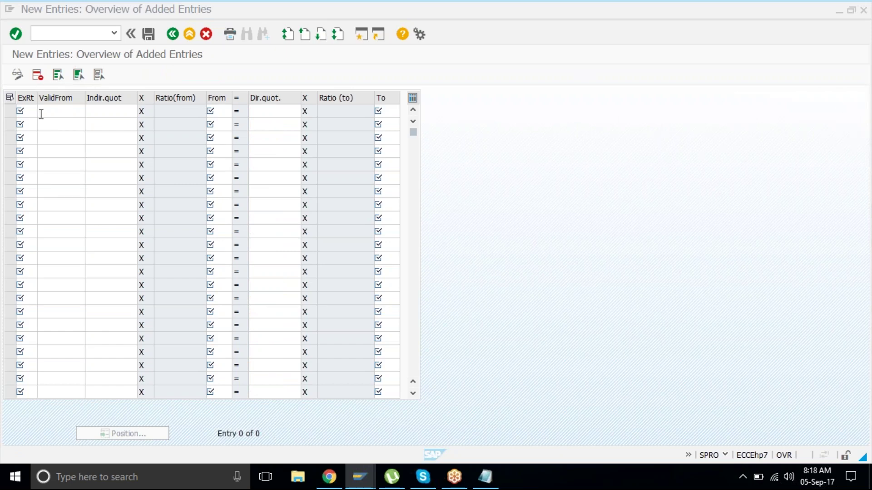
# Enter rate types B, B, G, G, M, M in the first six rows.
pyautogui.click(28, 110)
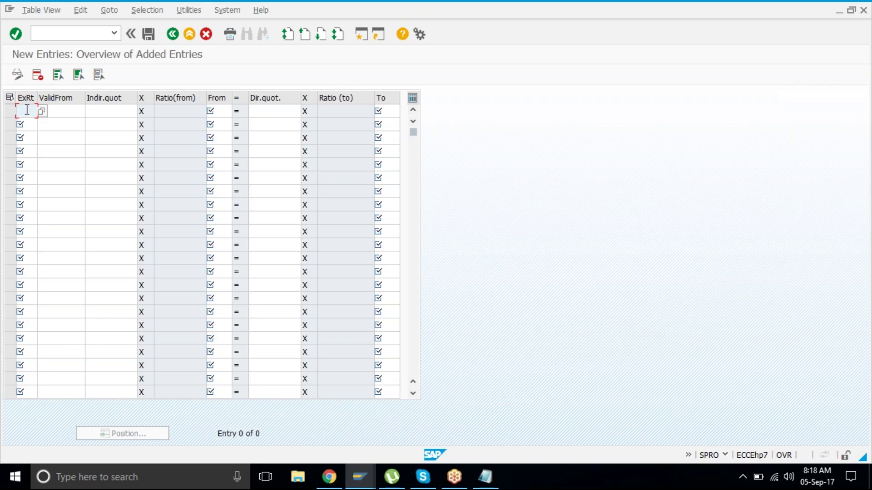
pyautogui.write('b')
pyautogui.press('Down')
pyautogui.write('b')
pyautogui.press('Down')
pyautogui.write('g')
pyautogui.press('Down')
pyautogui.write('g')
pyautogui.press('Down')
pyautogui.write('m')
pyautogui.press('Down')
pyautogui.write('m')
pyautogui.press('Up')
pyautogui.press('Up')
pyautogui.press('Up')
pyautogui.press('Up')
pyautogui.press('Up')
# Fill valid-from date 01.09.2017 into all six rows.
pyautogui.press('Tab')
pyautogui.write('01.09.0')
pyautogui.press('BackSpace')
pyautogui.write('1.09.2017')
pyautogui.hotkey('shift', 'Home')
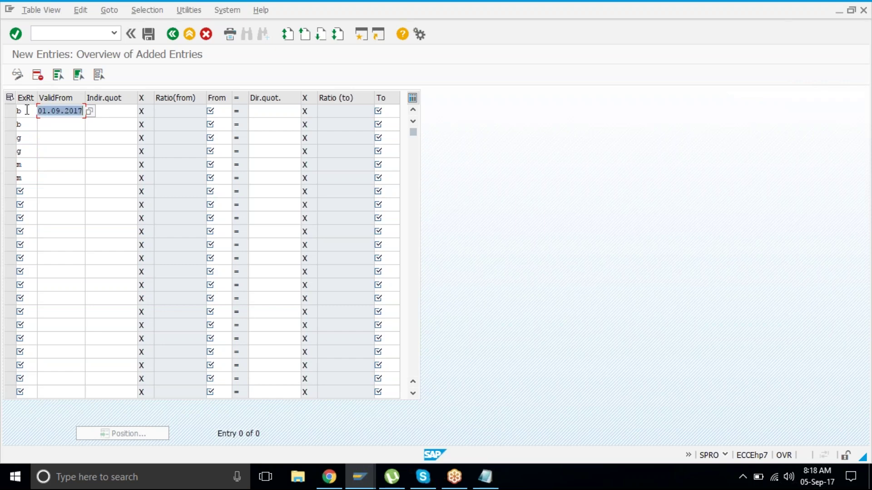
pyautogui.hotkey('ctrl', 'c')
pyautogui.press('Down')
pyautogui.hotkey('ctrl', 'v')
pyautogui.press('Down')
pyautogui.hotkey('ctrl', 'v')
pyautogui.press('Down')
pyautogui.hotkey('ctrl', 'v')
pyautogui.press('Down')
pyautogui.hotkey('ctrl', 'v')
# Set the From currencies to alternate USD, INR, USD, INR, USD, INR.
pyautogui.press('Down')
pyautogui.hotkey('ctrl', 'v')
pyautogui.press('Up')
pyautogui.press('Up')
pyautogui.press('Up')
pyautogui.press('Up')
pyautogui.press('Up')
pyautogui.press('Tab')
pyautogui.press('Tab')
pyautogui.write('usd')
pyautogui.press('Down')
pyautogui.write('inr')
pyautogui.press('BackSpace')
pyautogui.press('BackSpace')
pyautogui.press('BackSpace')
pyautogui.write('nr')
pyautogui.press('Down')
pyautogui.press('Up')
pyautogui.write('inr')
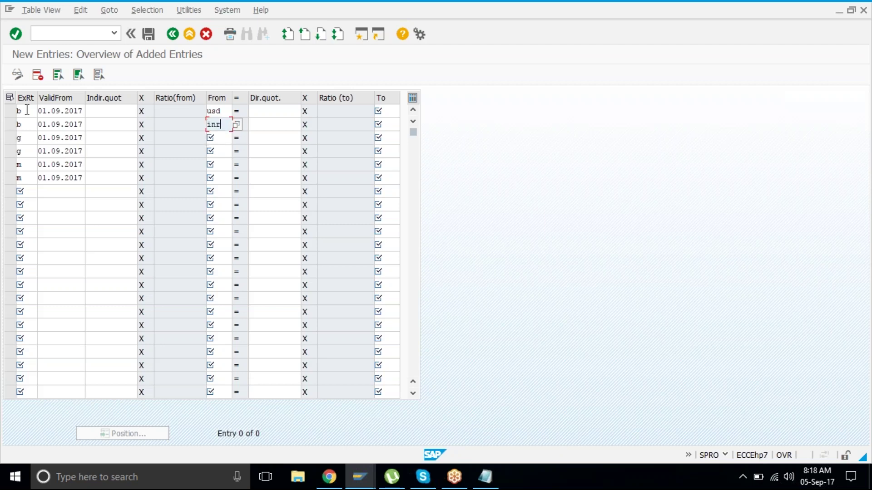
pyautogui.press('Down')
pyautogui.write('usd')
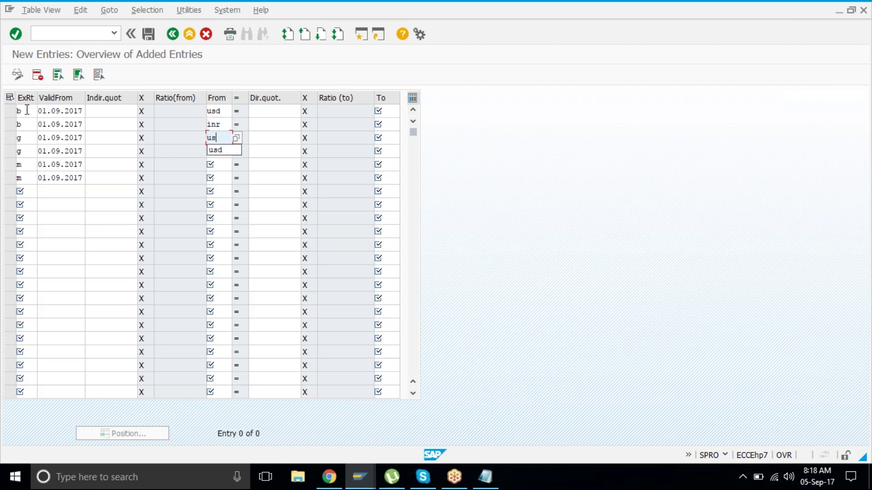
pyautogui.press('Down')
pyautogui.write('inr')
pyautogui.press('Down')
pyautogui.write('usd')
pyautogui.press('Down')
pyautogui.write('inr')
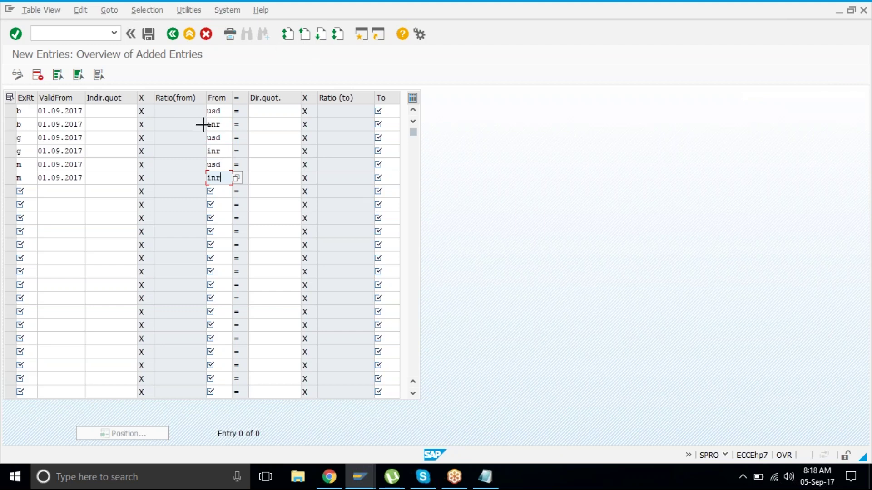
# Fill the To currencies as the opposite pair, INR/USD alternating, ending with USD.
pyautogui.hotkey('ctrl', 'y')
pyautogui.moveTo(223, 174); pyautogui.dragTo(224, 176)
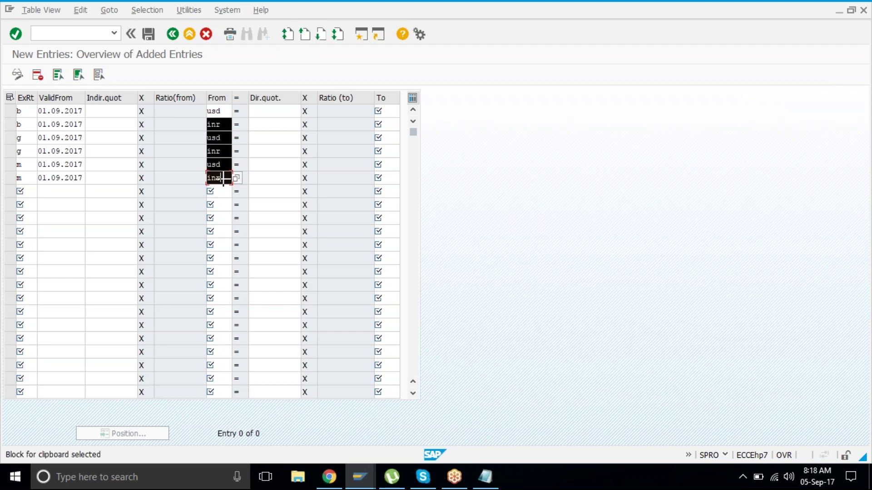
pyautogui.hotkey('ctrl', 'c')
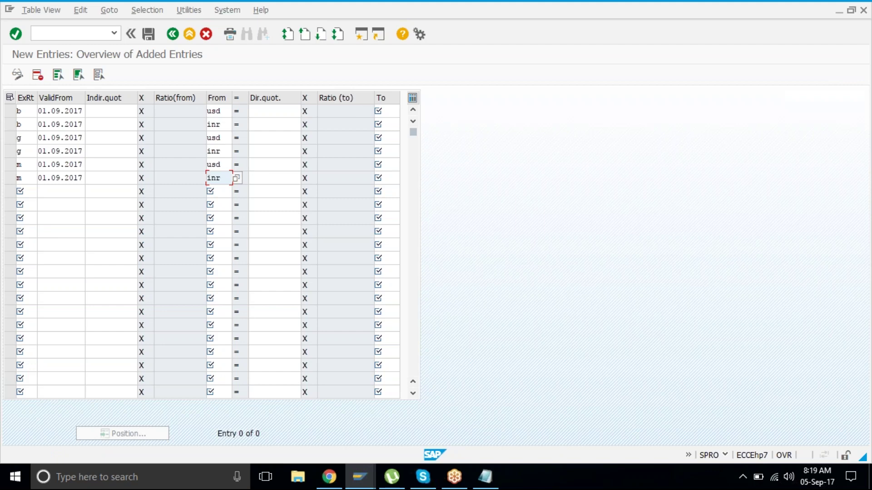
pyautogui.click(382, 110)
pyautogui.hotkey('ctrl', 'v')
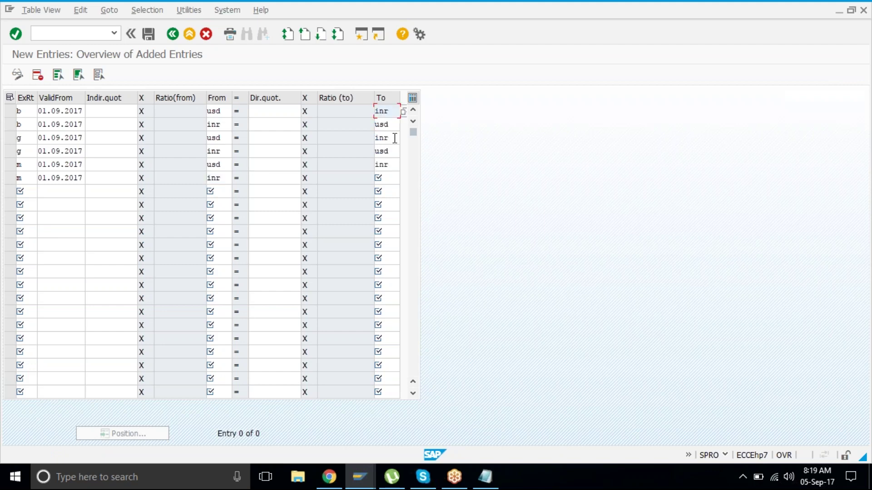
pyautogui.click(385, 178)
pyautogui.write('usd')
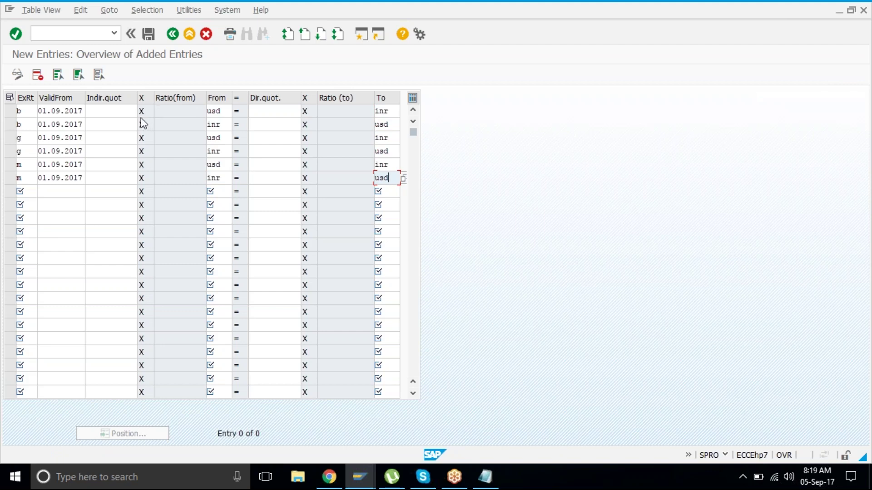
# Enter quotations 60 for both B rows, 58 for G and 59 for M, then validate.
pyautogui.click(125, 111)
pyautogui.click(275, 109)
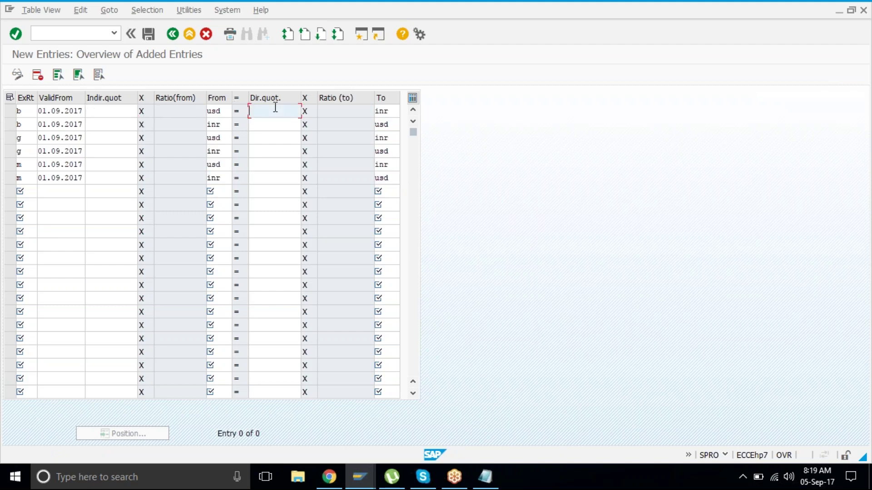
pyautogui.write('60')
pyautogui.click(112, 124)
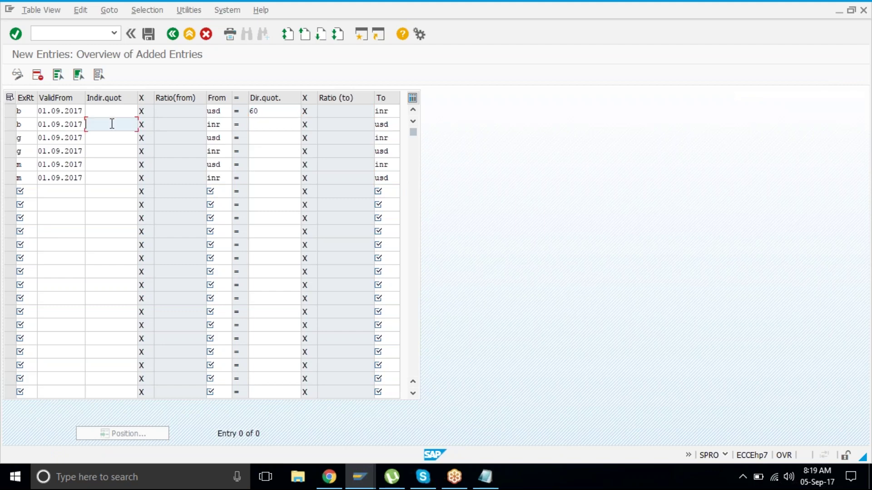
pyautogui.write('60')
pyautogui.click(269, 136)
pyautogui.write('58')
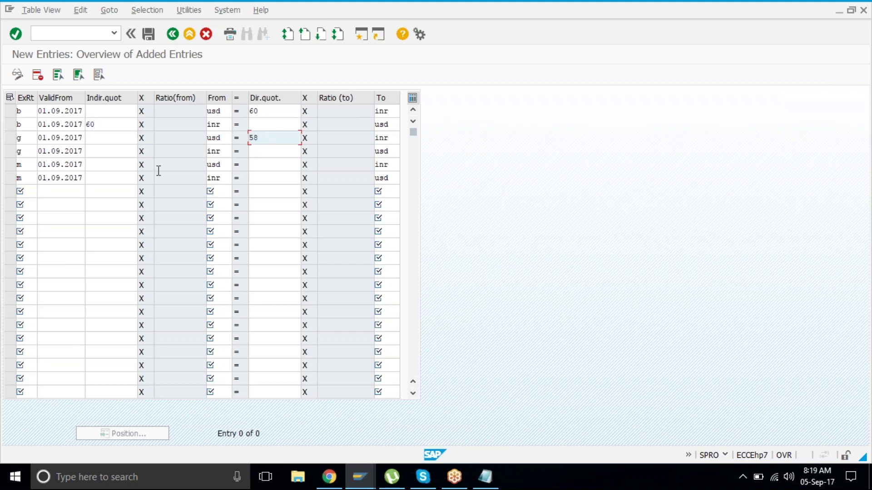
pyautogui.click(123, 154)
pyautogui.write('58')
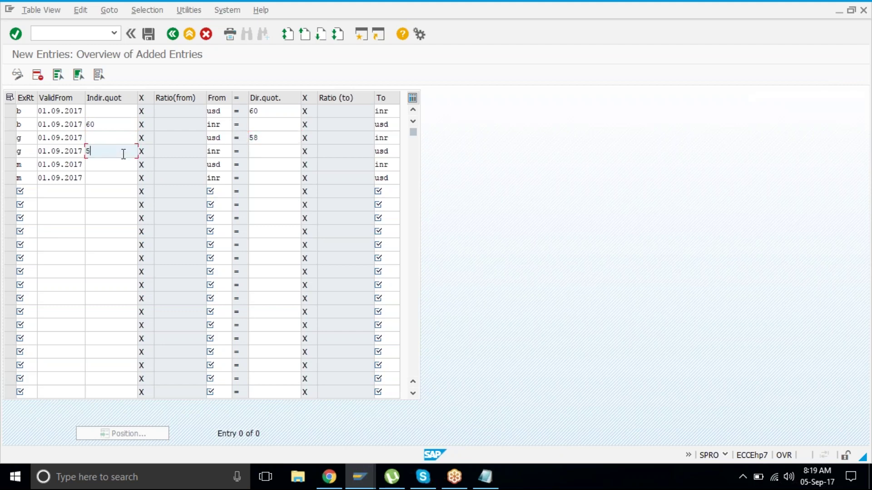
pyautogui.click(262, 167)
pyautogui.write('59')
pyautogui.click(129, 177)
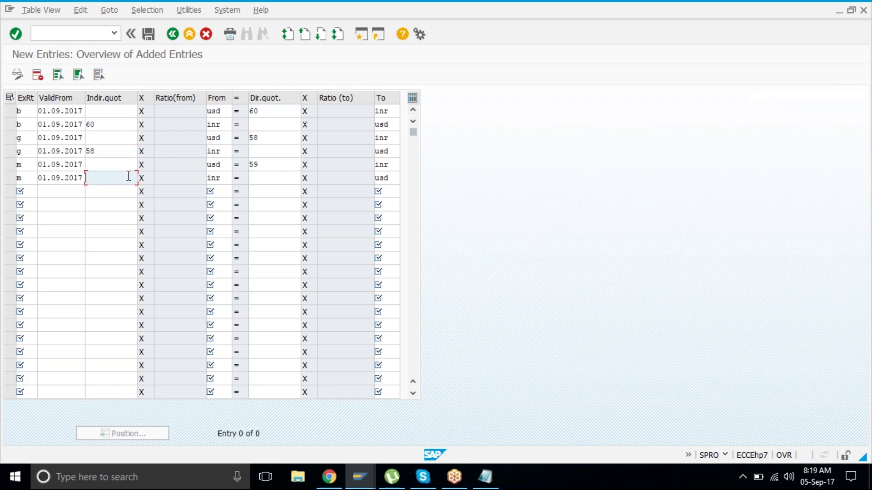
pyautogui.write('59')
pyautogui.press('Return')
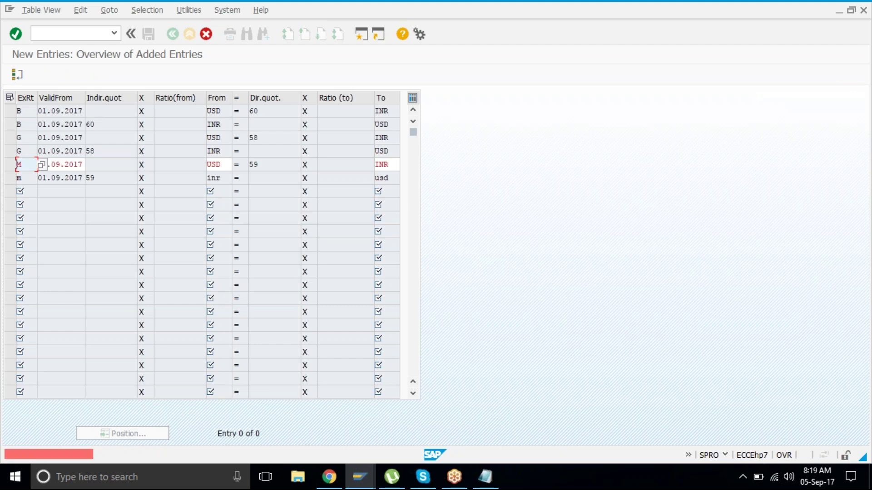
# Discard the conflicting duplicate M rows and save the B and G rates under the customizing request.
pyautogui.click(207, 34)
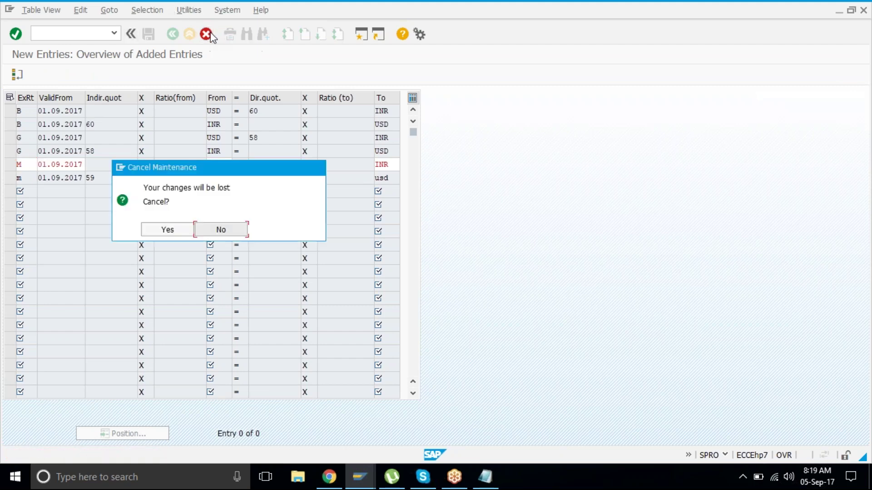
pyautogui.click(184, 230)
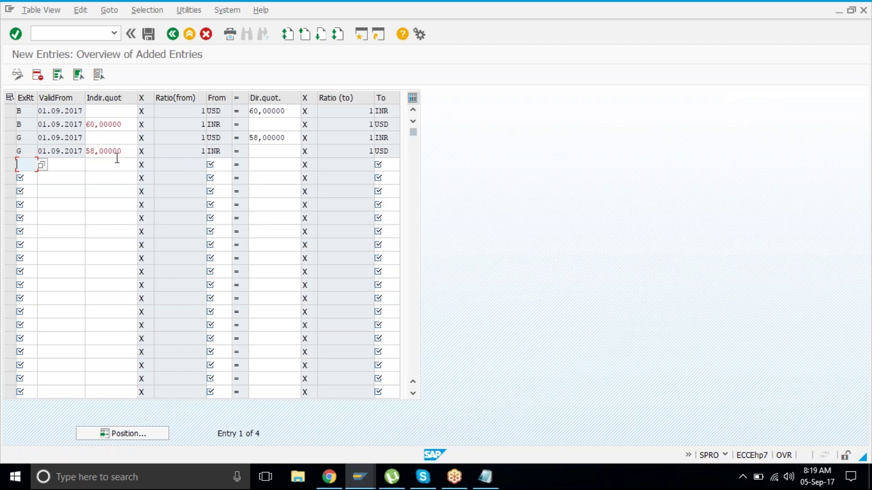
pyautogui.click(149, 34)
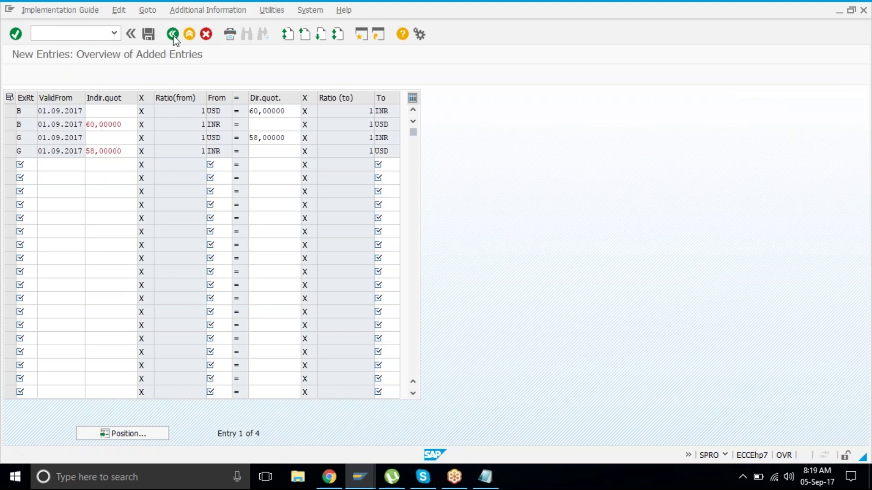
pyautogui.press('Return')
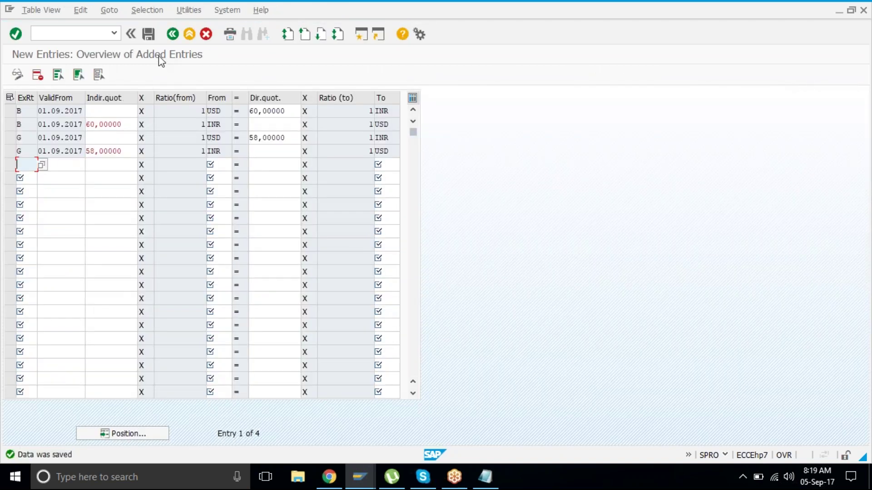
pyautogui.click(173, 34)
# Position the table on the type M USD-to-INR rate valid from 01.09.2017.
pyautogui.click(157, 436)
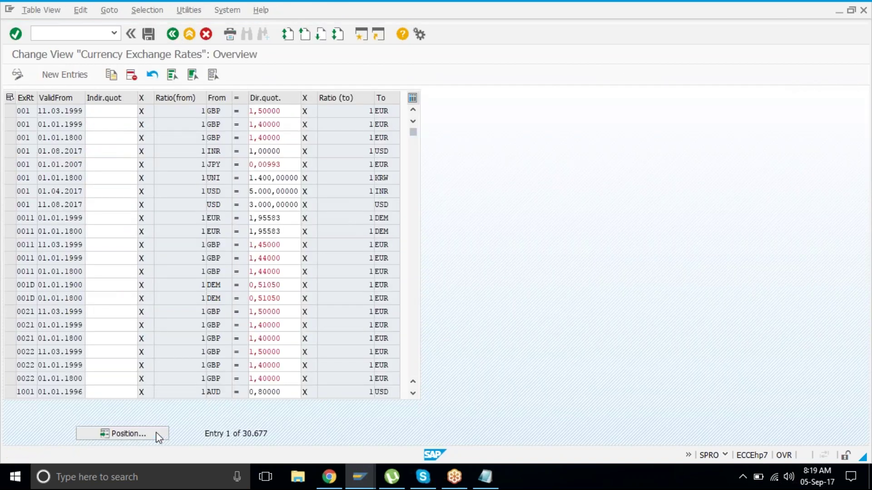
pyautogui.write('m')
pyautogui.press('Tab')
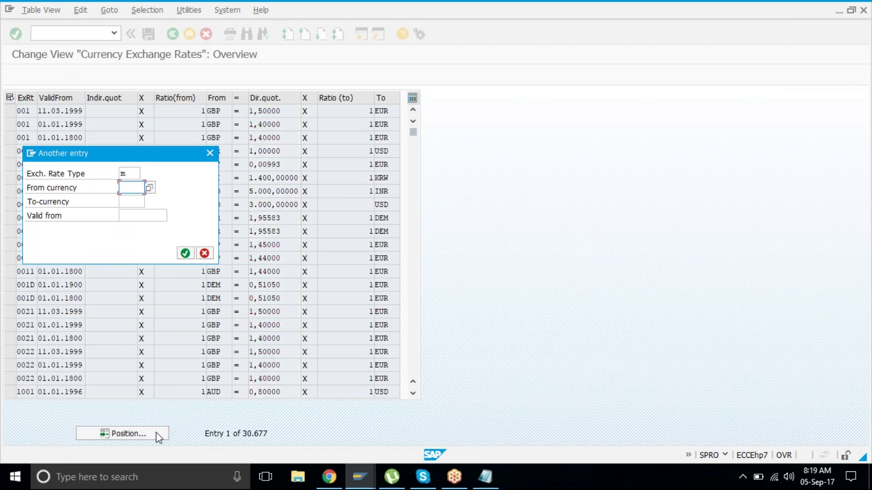
pyautogui.write('usd')
pyautogui.press('Tab')
pyautogui.write('inr')
pyautogui.press('Tab')
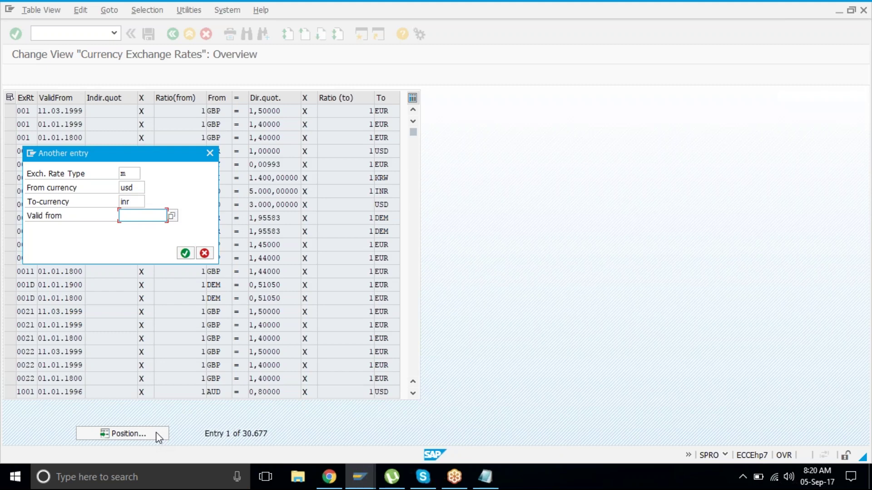
pyautogui.write('01.09.2017')
pyautogui.press('Return')
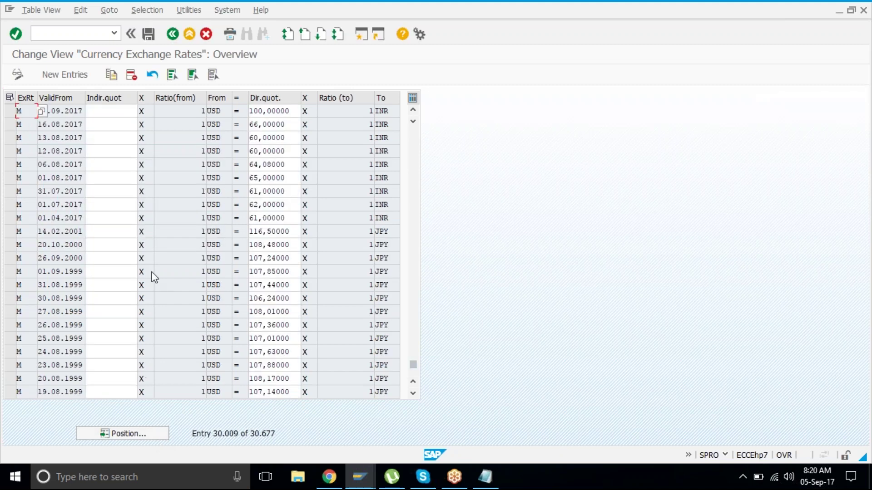
# Replace the direct quotation 100,00000 with 59 and save.
pyautogui.click(274, 113)
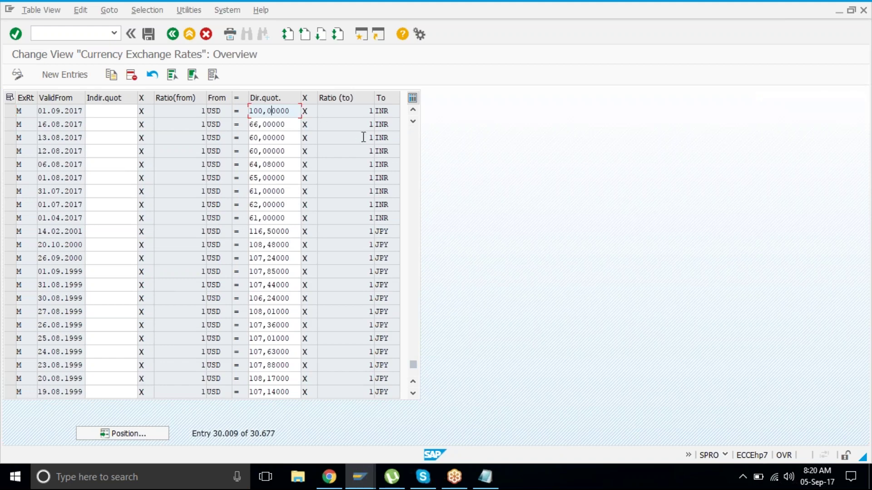
pyautogui.hotkey('ctrl', 'a')
pyautogui.write('59')
pyautogui.press('Return')
pyautogui.hotkey('ctrl', 's')
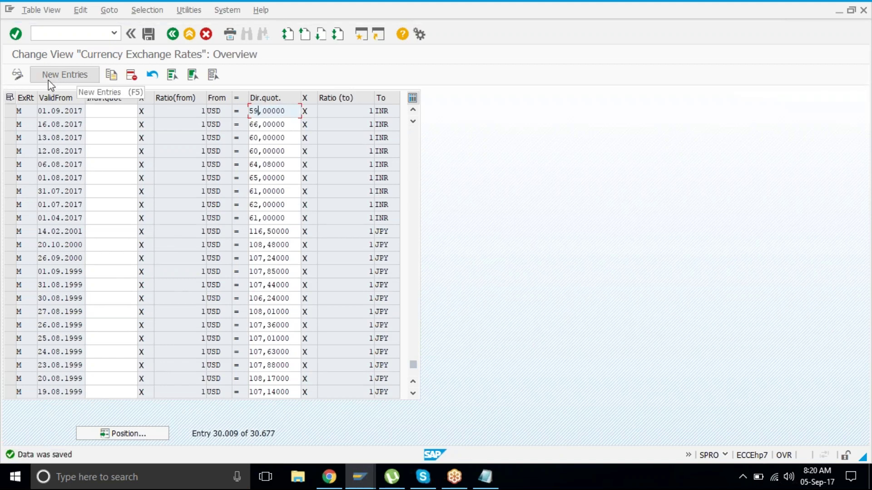
# Copy the M 01.09.2017 rate row as an INR-to-USD entry, save, and return to the IMG.
pyautogui.click(14, 112)
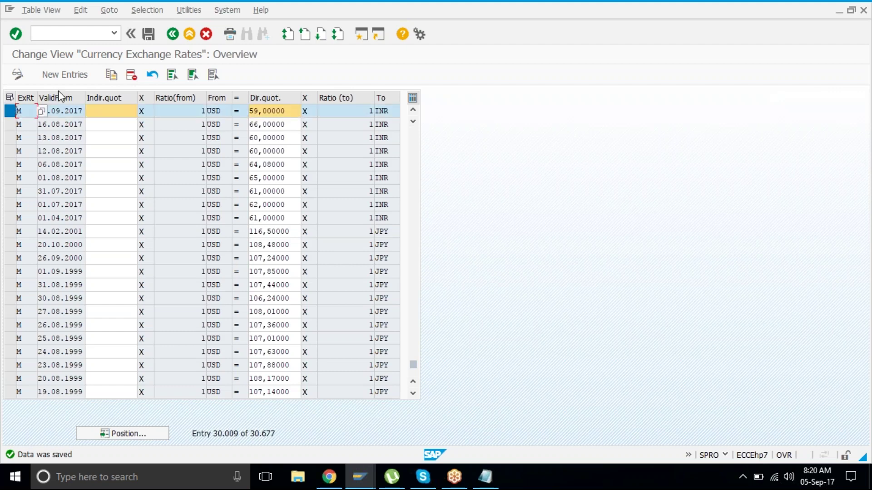
pyautogui.click(110, 74)
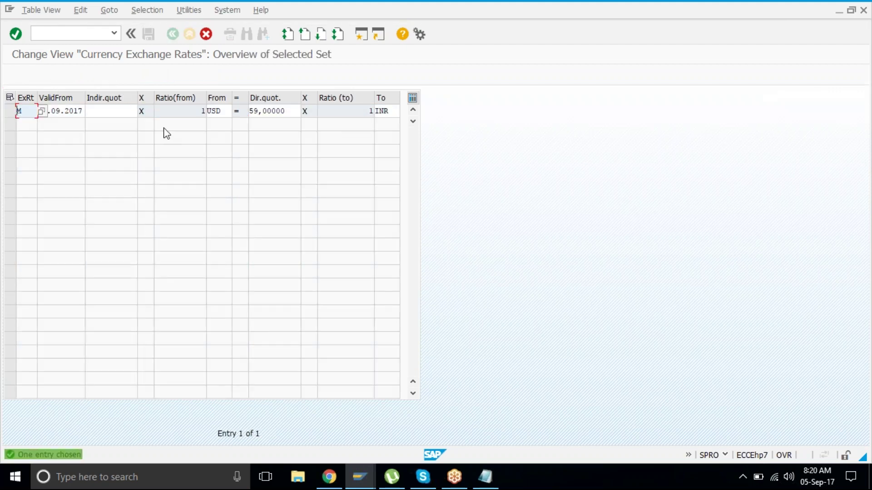
pyautogui.press('Tab')
pyautogui.press('Tab')
pyautogui.press('Tab')
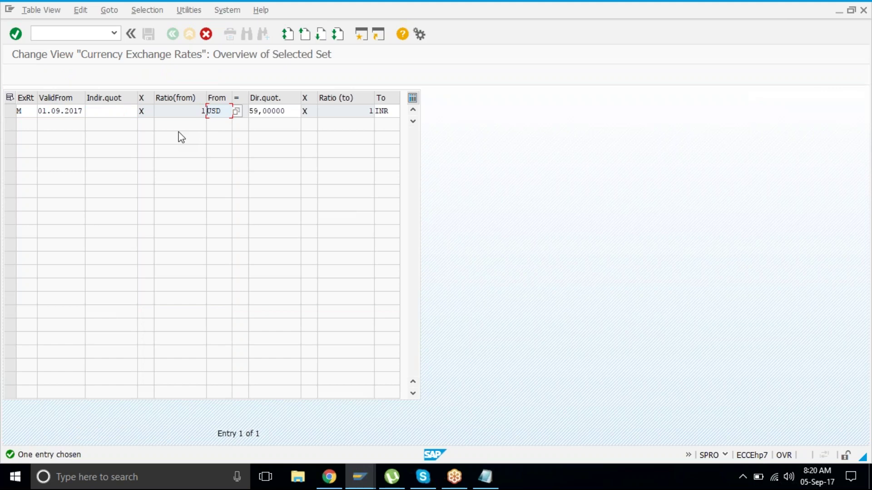
pyautogui.hotkey('shift', 'Tab')
pyautogui.press('Tab')
pyautogui.press('Tab')
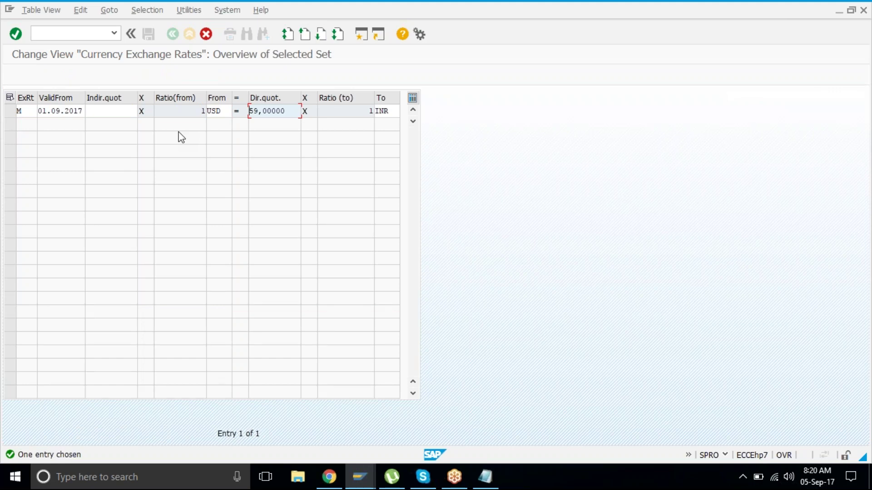
pyautogui.hotkey('shift', 'Tab')
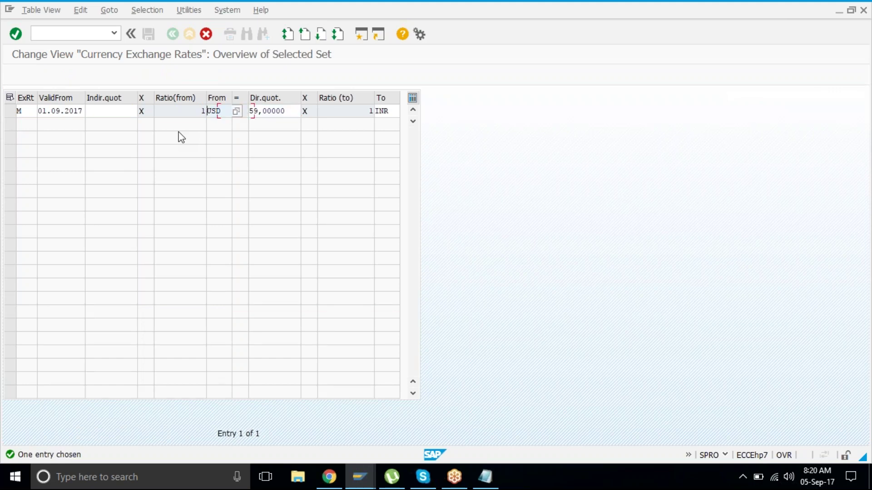
pyautogui.write('inr')
pyautogui.press('Tab')
pyautogui.press('Tab')
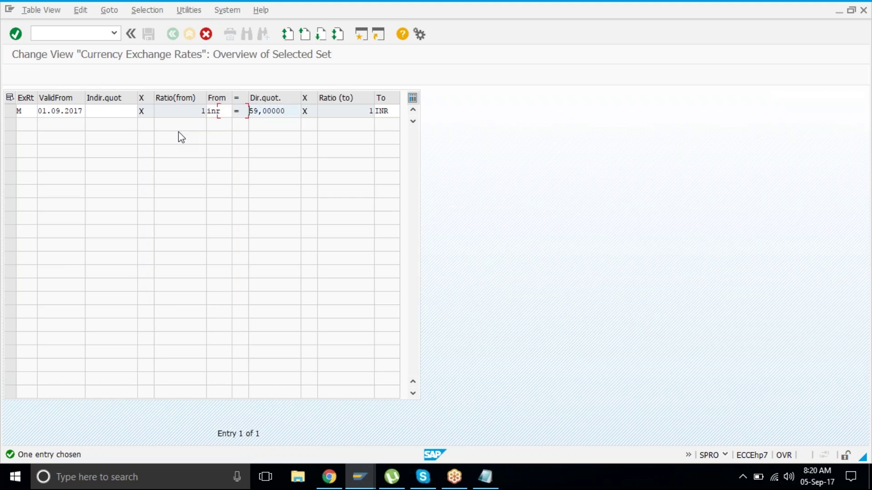
pyautogui.write('usd')
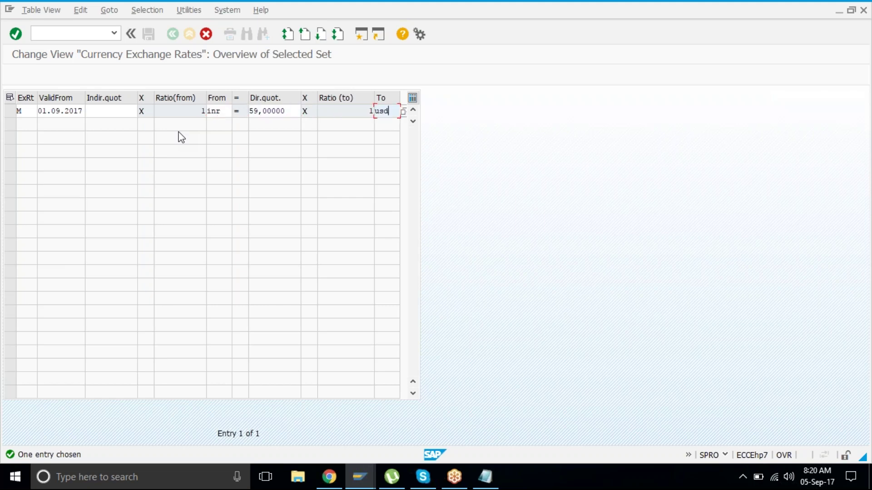
pyautogui.press('Return')
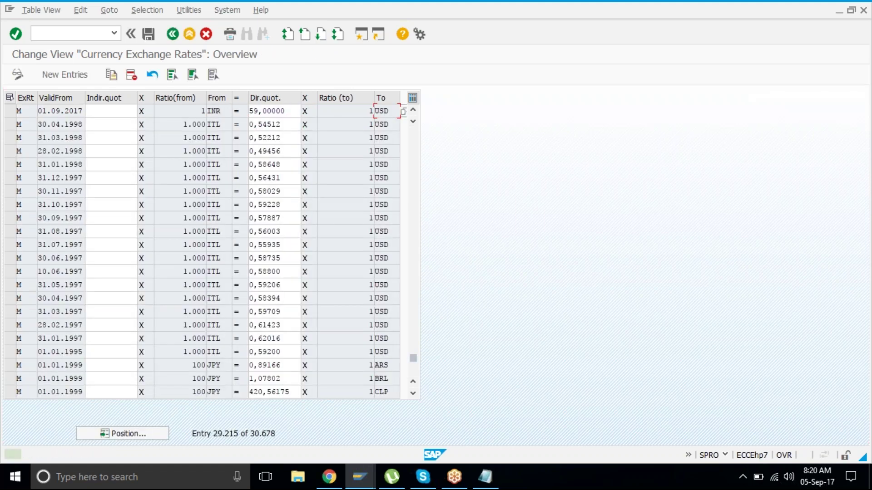
pyautogui.hotkey('ctrl', 's')
pyautogui.click(179, 34)
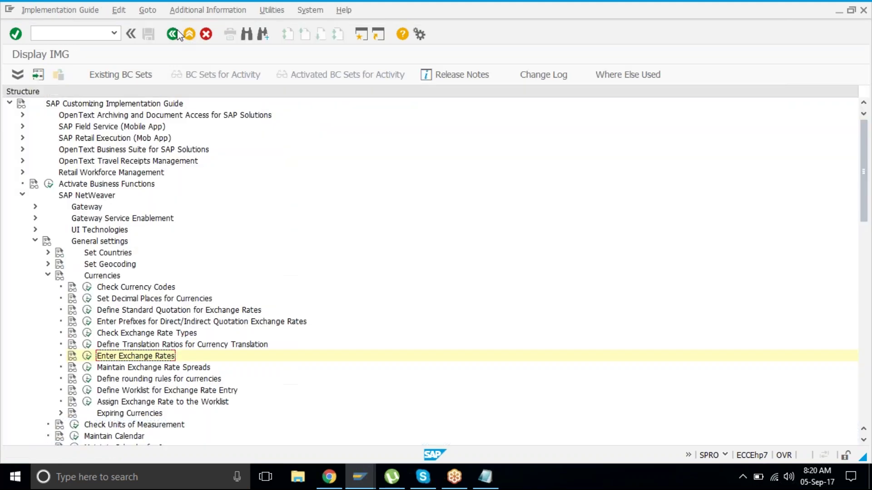
# Run /nOBA7 and accept viewing the locked document types read-only.
pyautogui.click(105, 36)
pyautogui.write('/noba7')
pyautogui.press('Return')
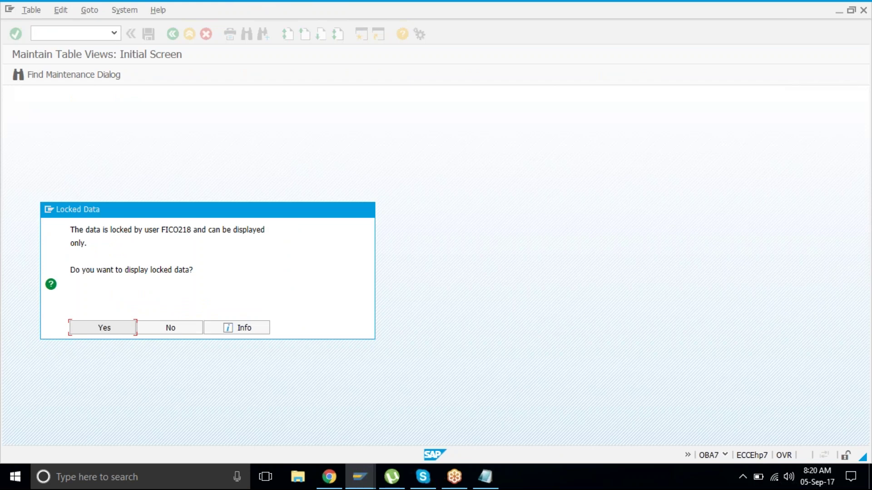
pyautogui.press('Return')
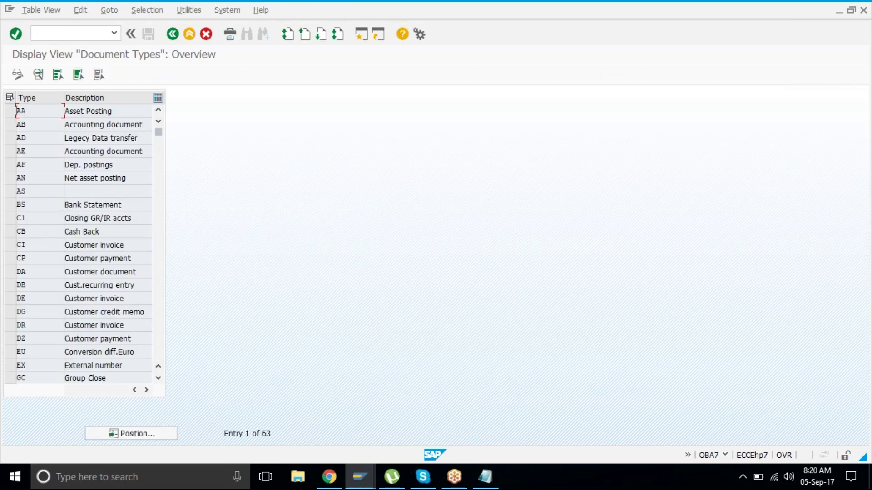
# Jump to document type SA and open its details, showing default exchange rate type M.
pyautogui.click(162, 435)
pyautogui.write('sa')
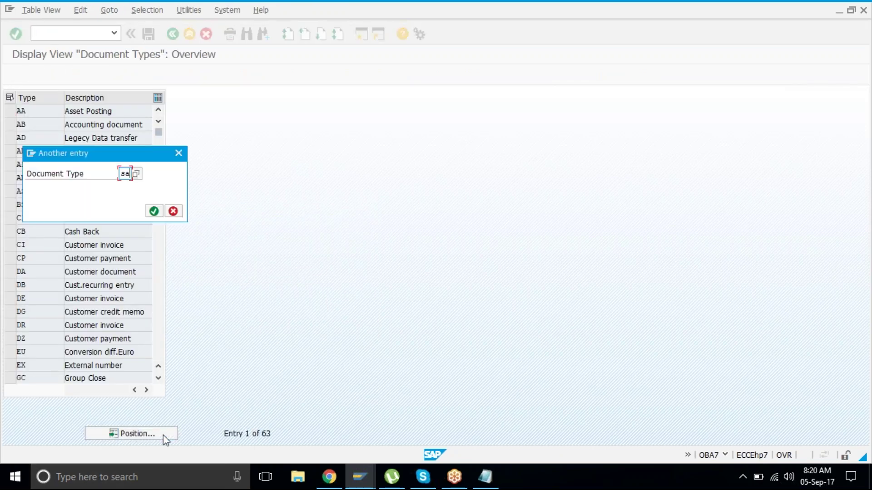
pyautogui.press('Return')
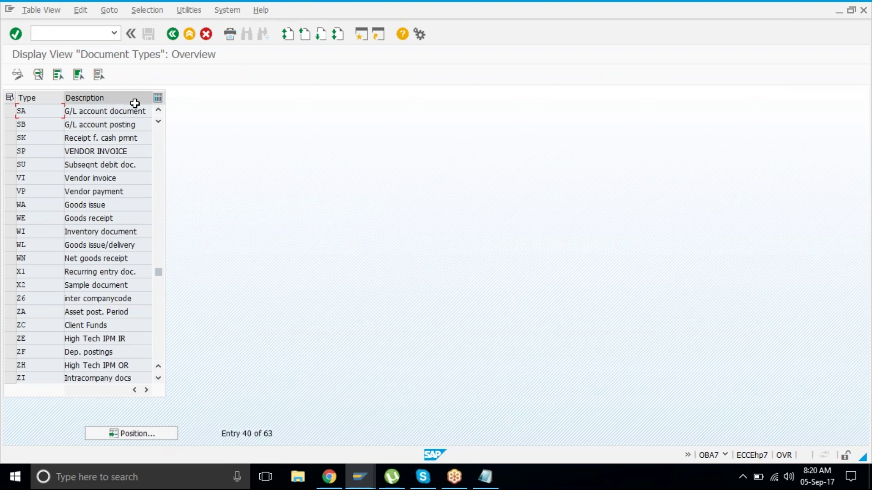
pyautogui.doubleClick(93, 110)
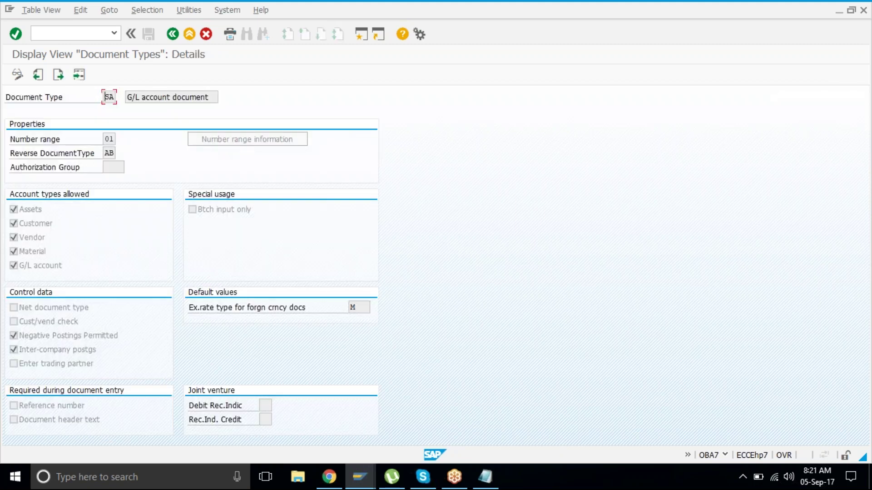
pyautogui.moveTo(190, 308); pyautogui.dragTo(355, 304)
pyautogui.click(370, 306)
# Run /oSM12 with the User name filter cleared to list lock entries for all users.
pyautogui.click(107, 28)
pyautogui.write('/osm12')
pyautogui.press('Return')
pyautogui.press('Tab')
pyautogui.press('Tab')
pyautogui.press('Tab')
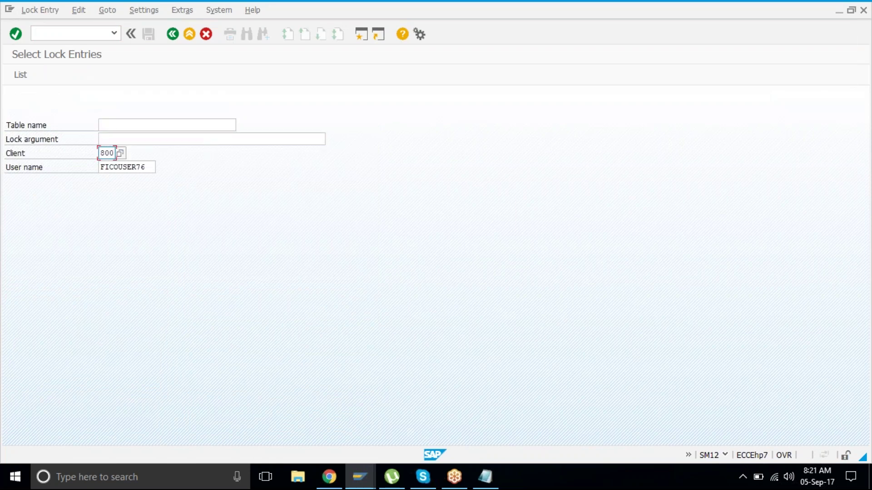
pyautogui.hotkey('shift', 'End')
pyautogui.press('Delete')
pyautogui.press('Return')
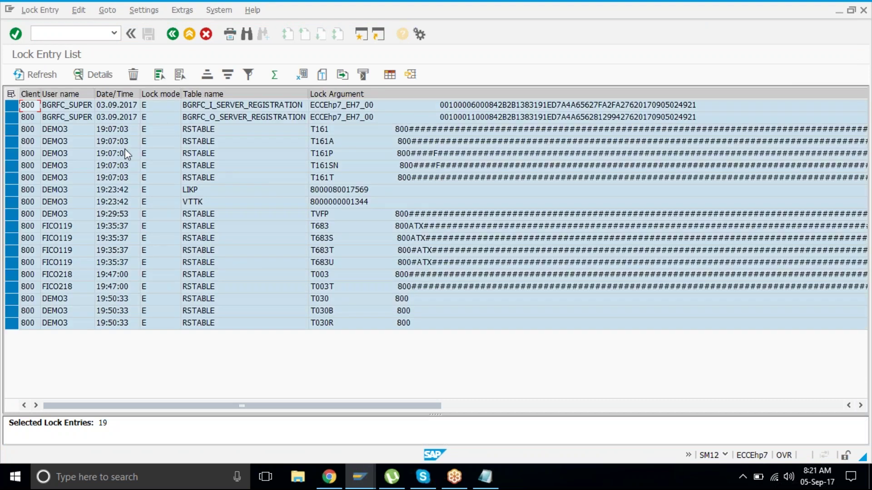
# Delete all 19 lock entries, close the Performance Assistant, and bring up the open SAP windows.
pyautogui.click(140, 79)
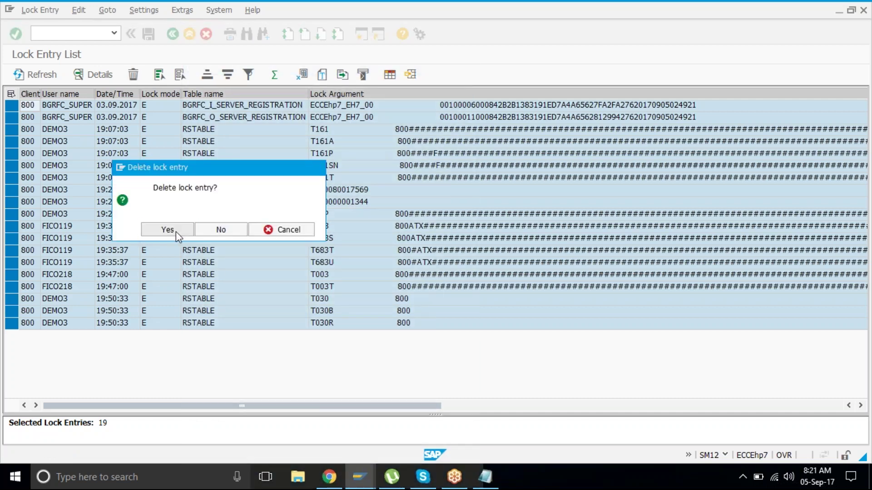
pyautogui.click(176, 232)
pyautogui.click(380, 73)
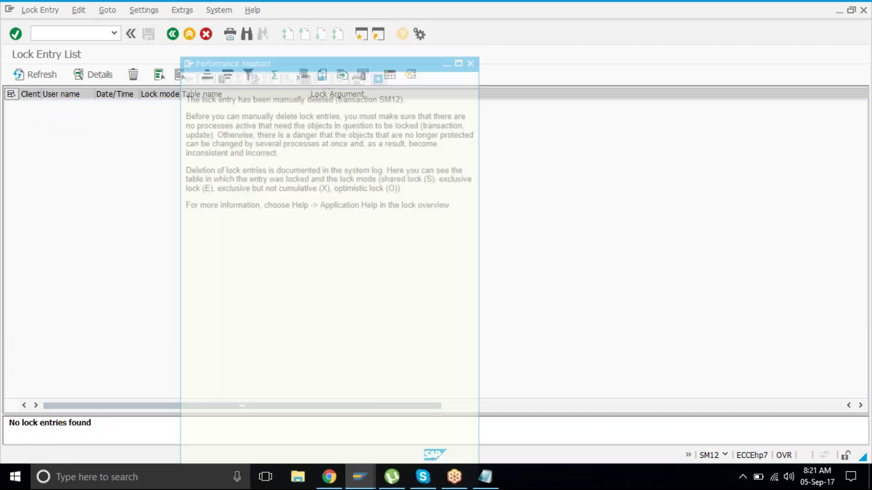
pyautogui.click(361, 479)
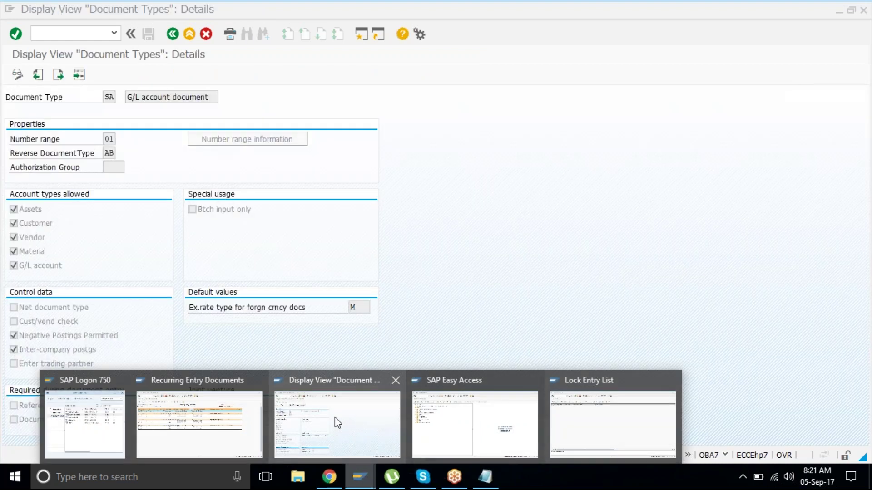
# Reopen /nOBA7 in change mode and open the details of document type SA.
pyautogui.click(357, 411)
pyautogui.click(96, 39)
pyautogui.write('/noba7')
pyautogui.press('Return')
pyautogui.click(120, 432)
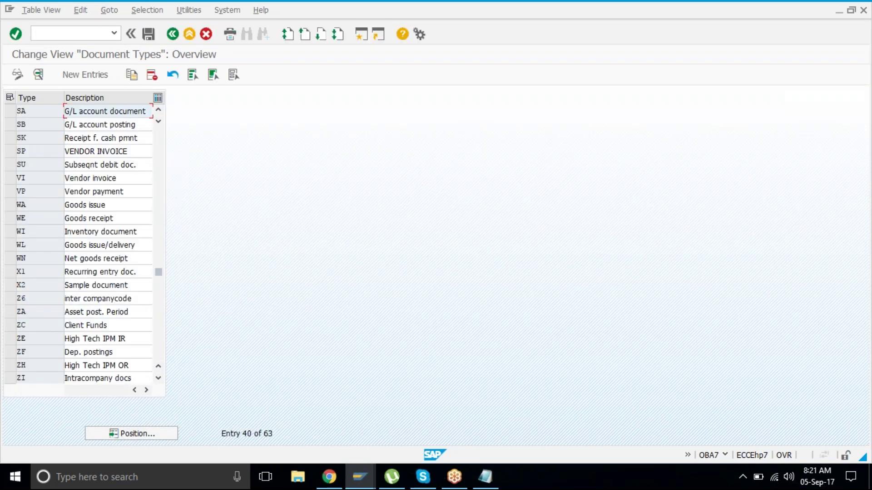
pyautogui.doubleClick(111, 116)
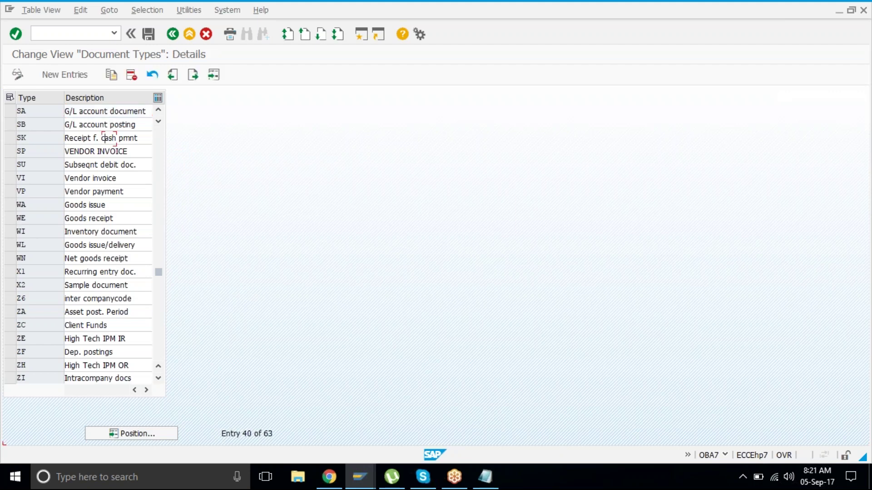
# Clear the default exchange rate type M, save under the customizing request, and start a new session.
pyautogui.click(354, 308)
pyautogui.press('BackSpace')
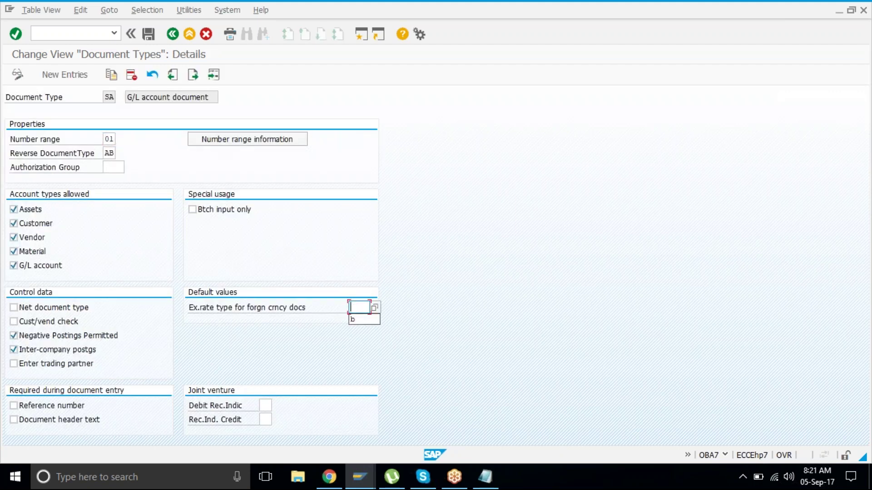
pyautogui.click(109, 139)
pyautogui.hotkey('ctrl', 's')
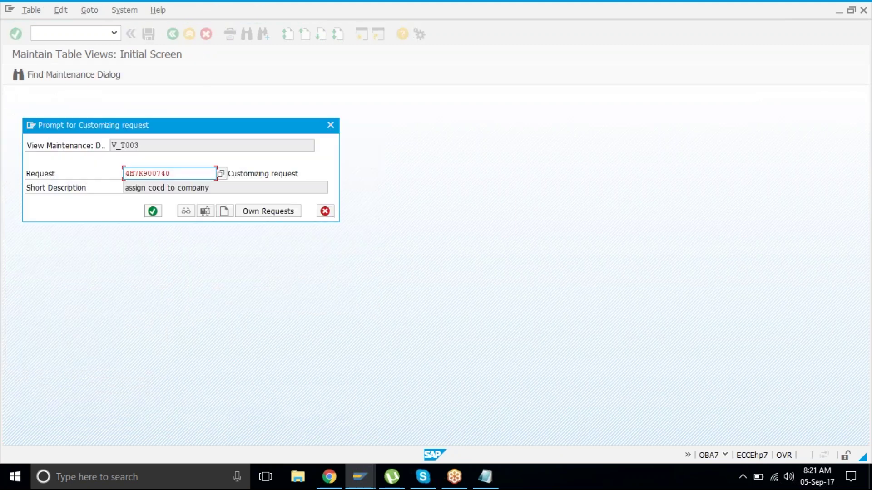
pyautogui.press('Return')
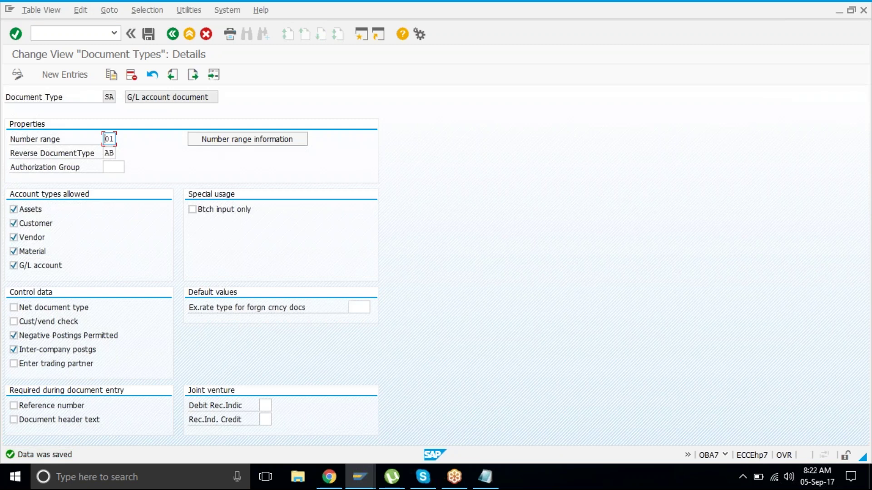
pyautogui.click(361, 34)
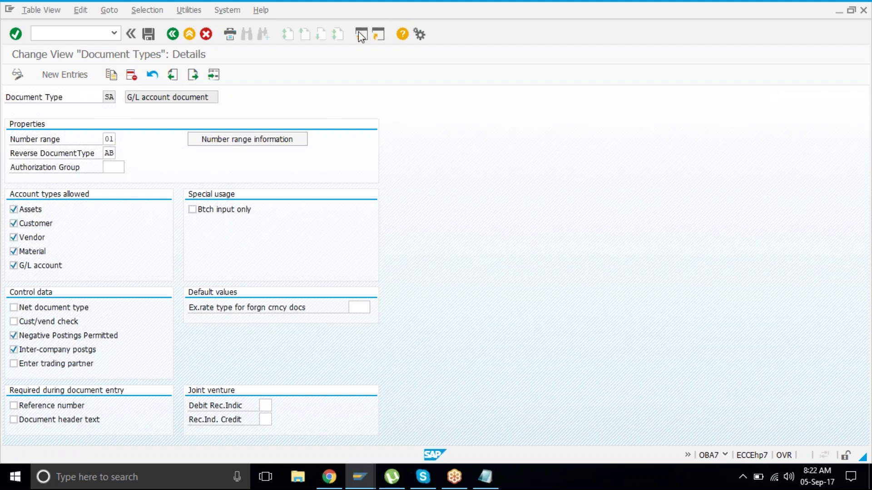
# Start an F-02 G/L posting dated 05092017 in INR, with a first line on account 4000.
pyautogui.write('f-02')
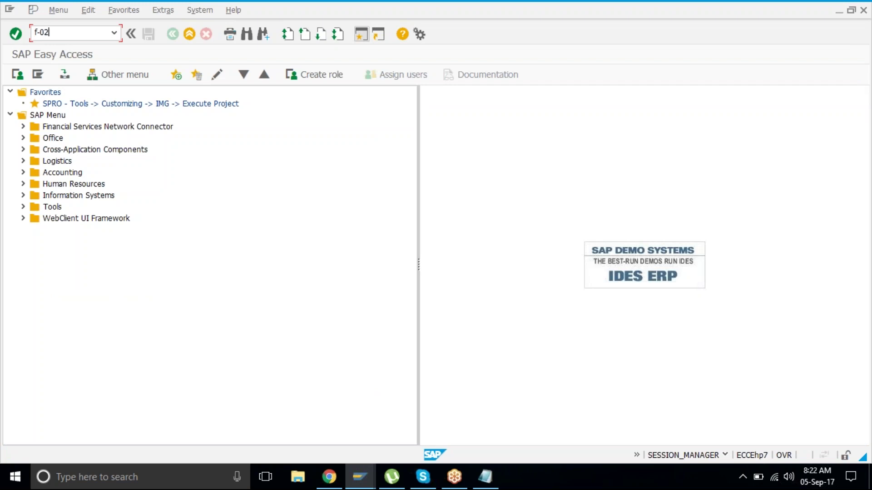
pyautogui.press('Return')
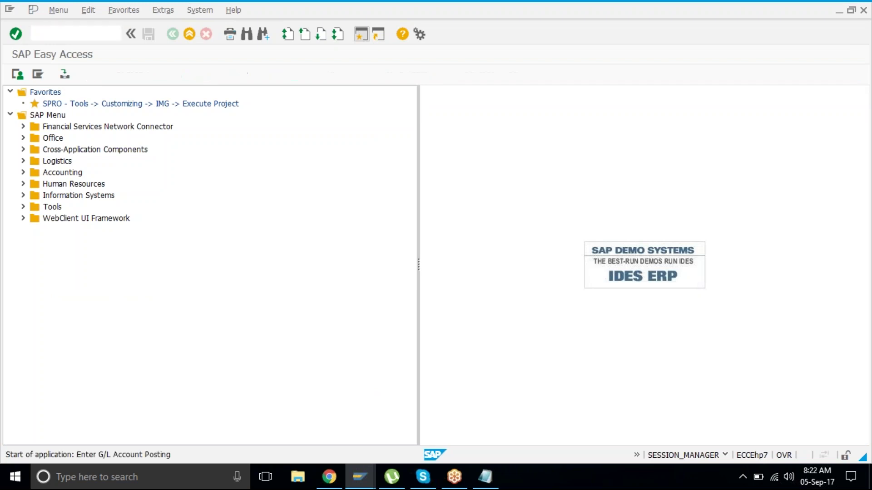
pyautogui.write('05092017')
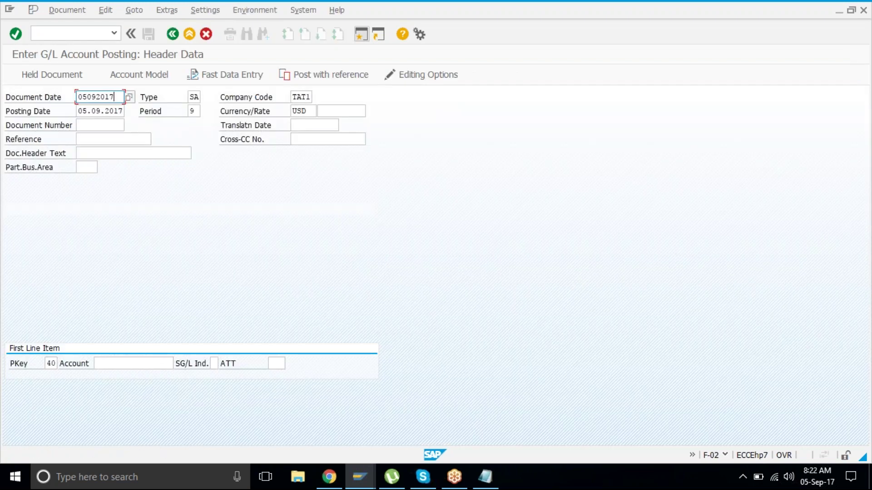
pyautogui.press('Tab')
pyautogui.press('Tab')
pyautogui.press('Tab')
pyautogui.press('Tab')
pyautogui.press('Tab')
pyautogui.press('Tab')
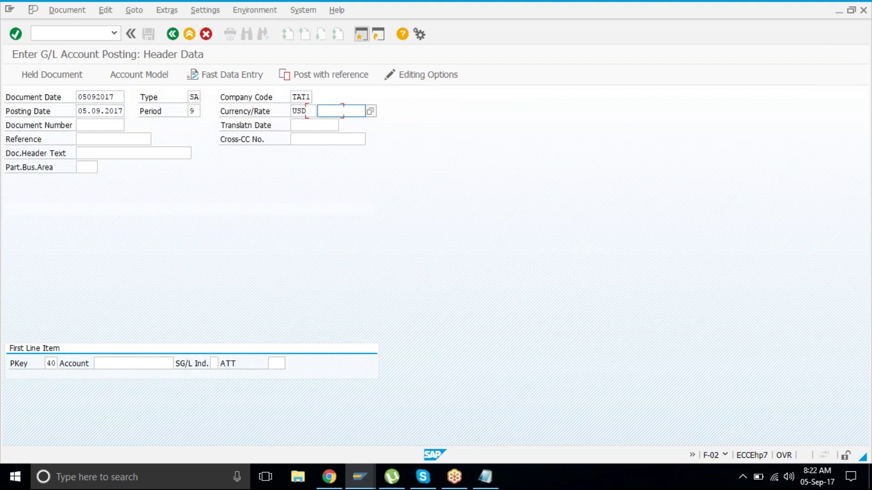
pyautogui.click(303, 111)
pyautogui.write('inr')
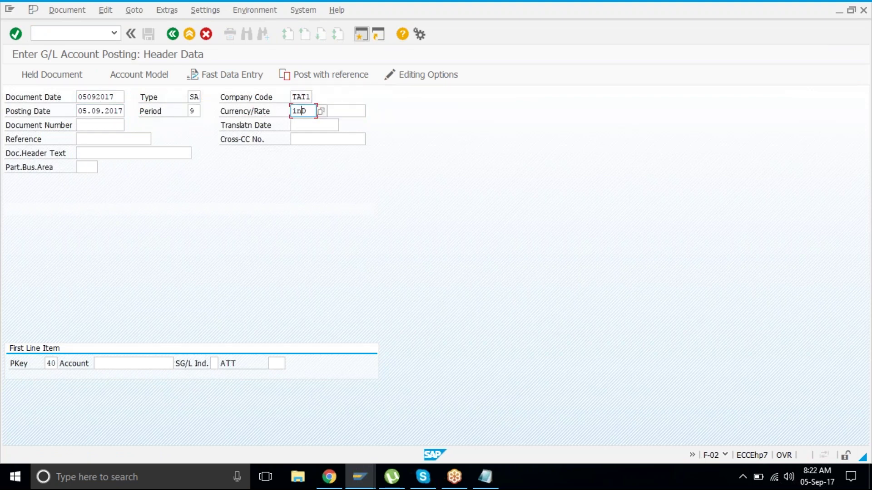
pyautogui.press('Tab')
pyautogui.press('Tab')
pyautogui.press('Tab')
pyautogui.press('Tab')
pyautogui.press('Tab')
pyautogui.press('Tab')
pyautogui.press('Tab')
pyautogui.press('Tab')
pyautogui.press('Tab')
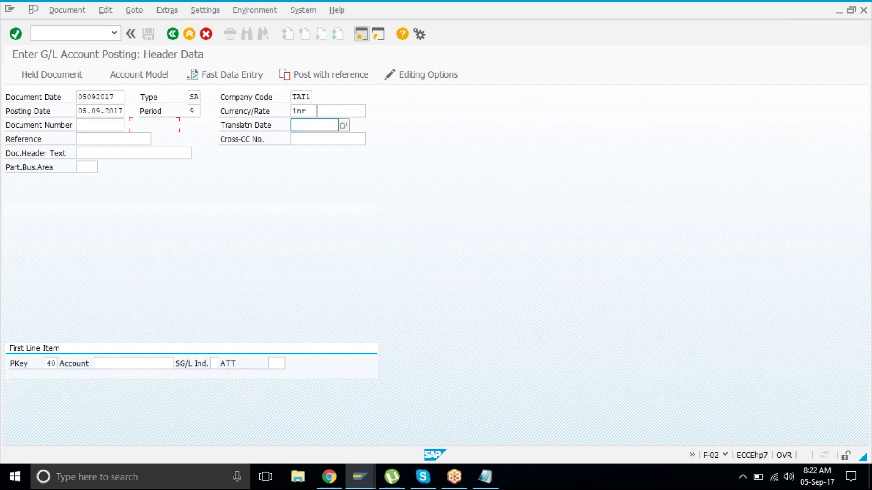
pyautogui.write('4000')
pyautogui.press('Return')
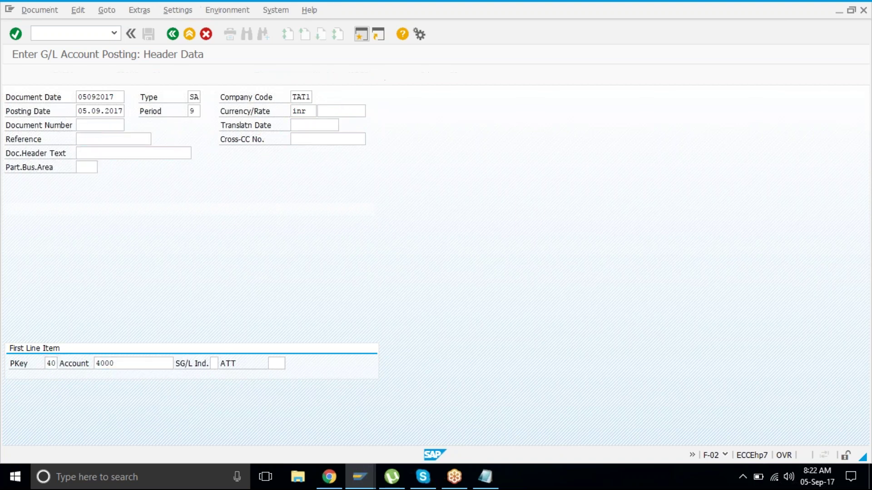
# Enter a trial amount of 1 in document and local currency and let SAP convert it.
pyautogui.write('1')
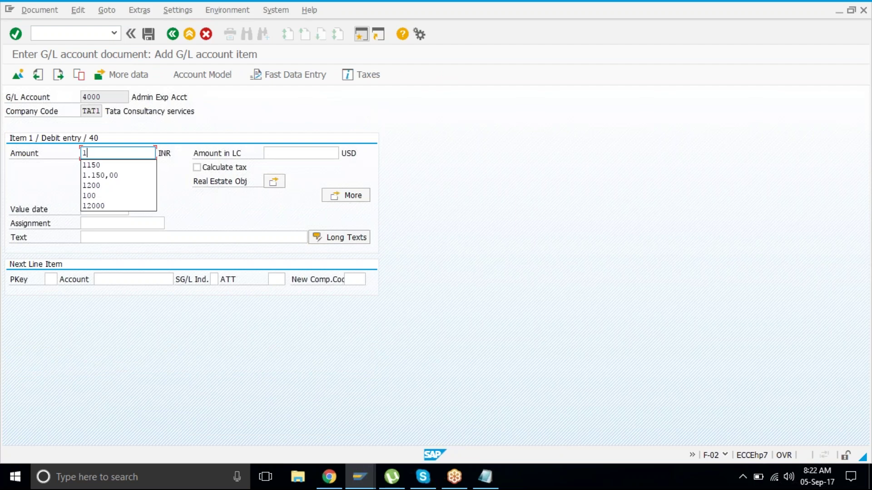
pyautogui.press('BackSpace')
pyautogui.press('Tab')
pyautogui.write('1')
pyautogui.press('Return')
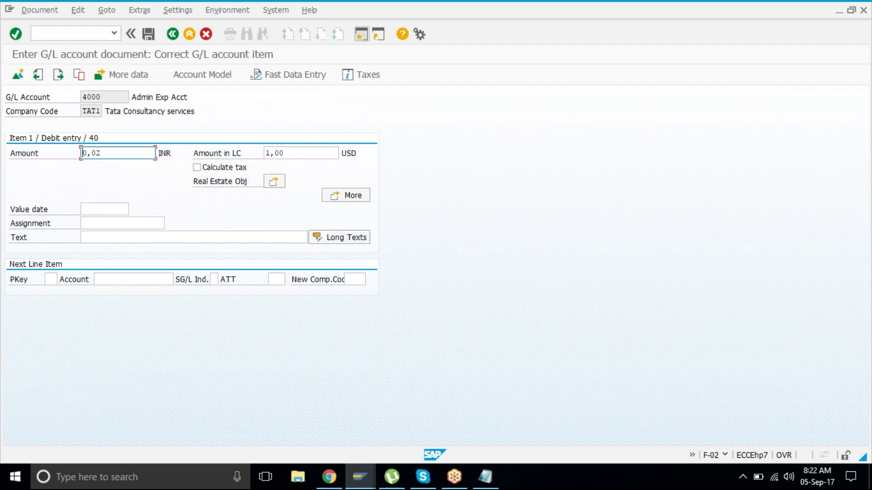
# Change the amount to 59 INR and clear the local amount so it recalculates to 3.481,00 USD.
pyautogui.hotkey('shift', 'End')
pyautogui.press('BackSpace')
pyautogui.write('59')
pyautogui.press('Return')
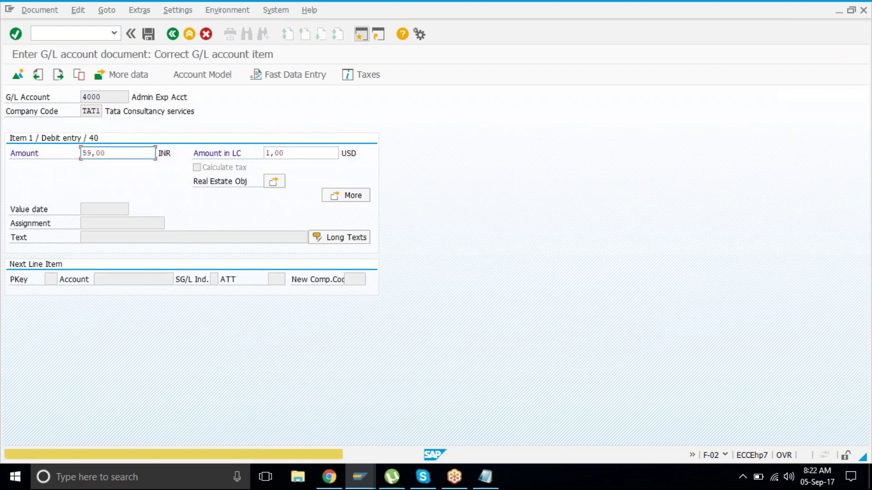
pyautogui.click(266, 153)
pyautogui.press('Delete')
pyautogui.press('Delete')
pyautogui.press('Delete')
pyautogui.press('Delete')
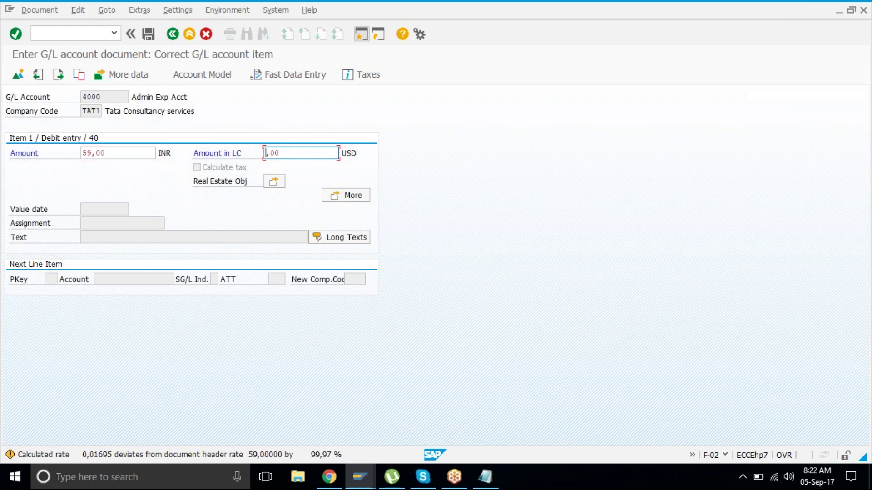
pyautogui.press('Return')
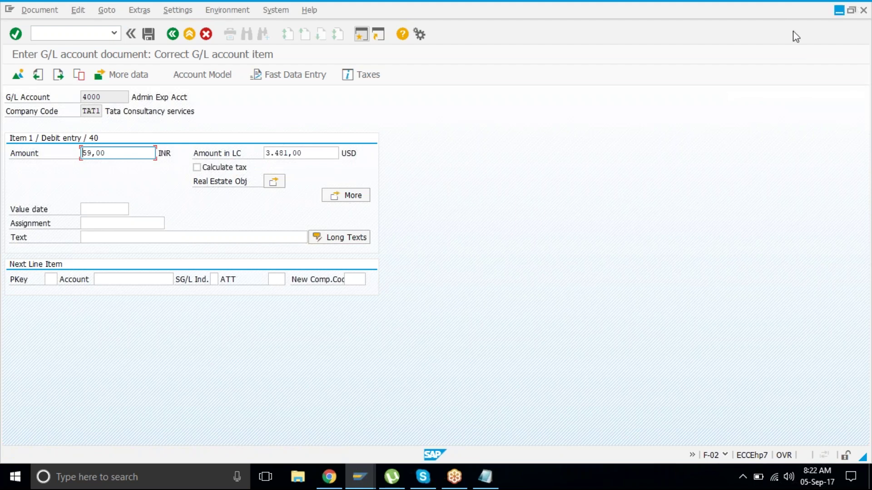
pyautogui.click(362, 37)
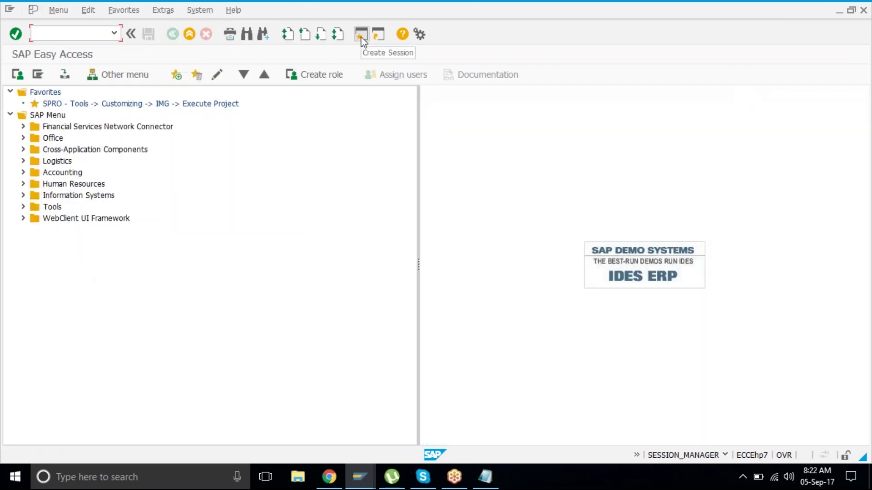
pyautogui.write('obb8')
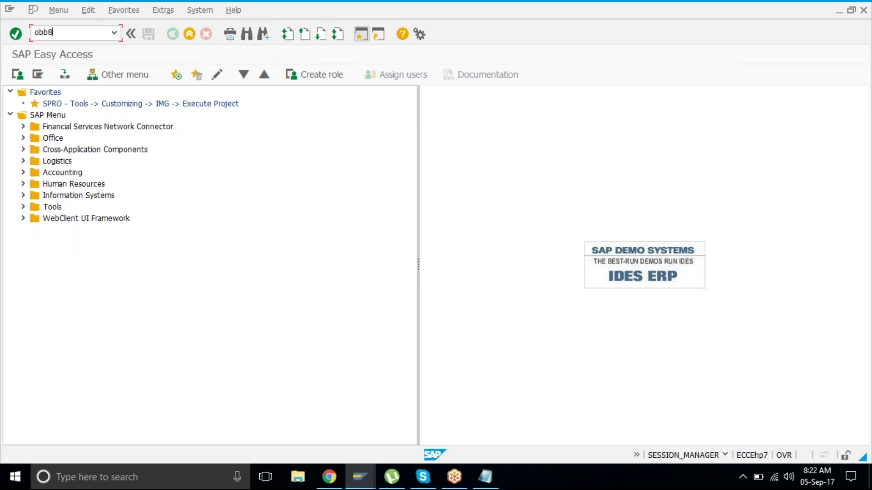
pyautogui.press('Return')
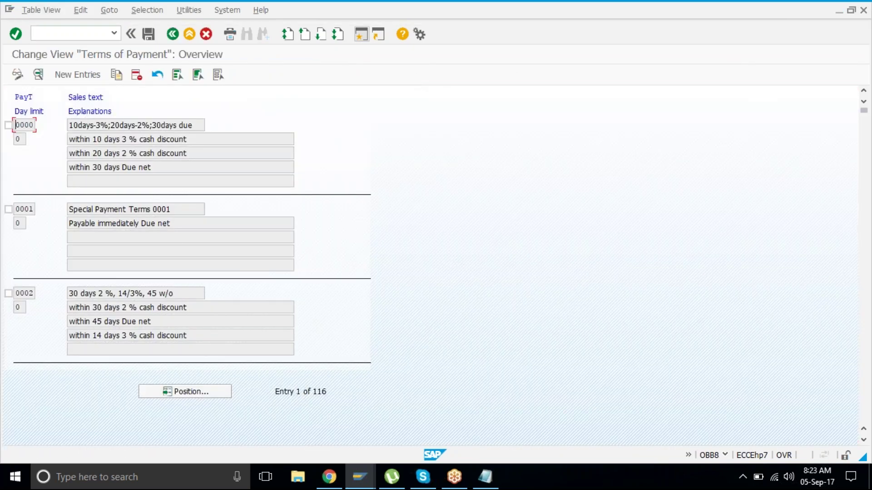
pyautogui.click(56, 32)
pyautogui.write('/nob')
pyautogui.press('BackSpace')
pyautogui.press('BackSpace')
pyautogui.press('BackSpace')
pyautogui.press('BackSpace')
pyautogui.write('n')
pyautogui.write('/n')
pyautogui.press('Return')
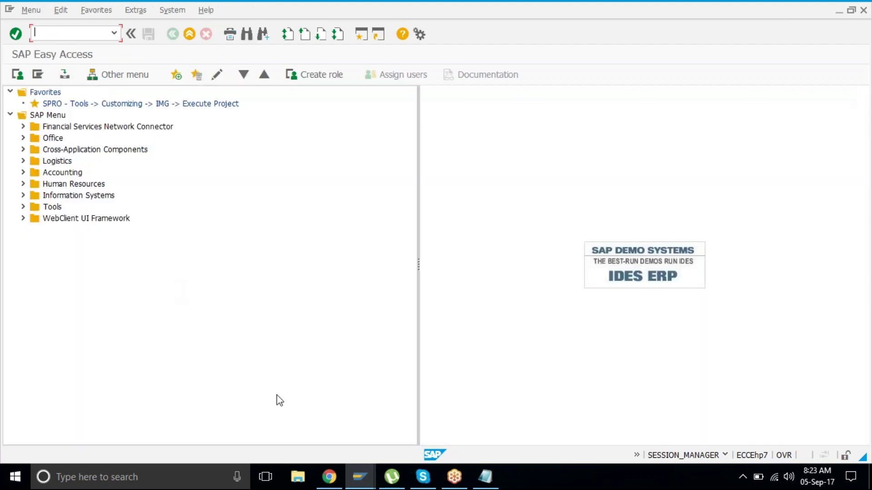
pyautogui.click(360, 476)
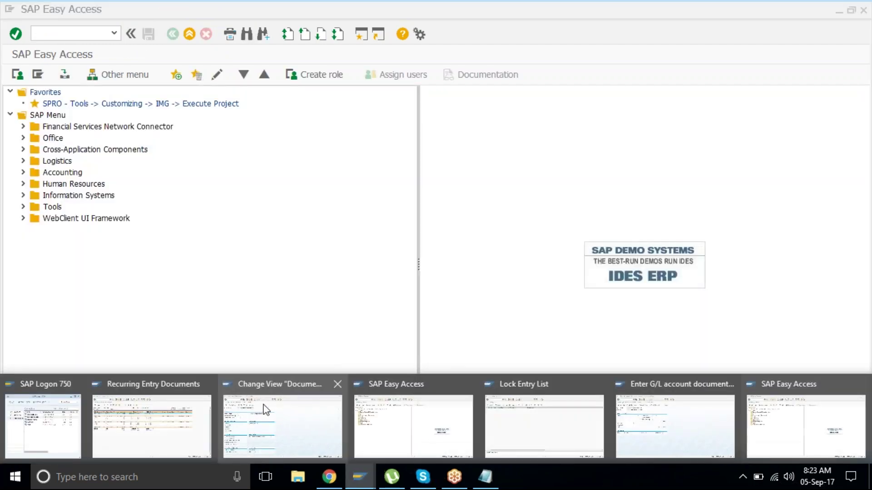
pyautogui.moveTo(265, 410)
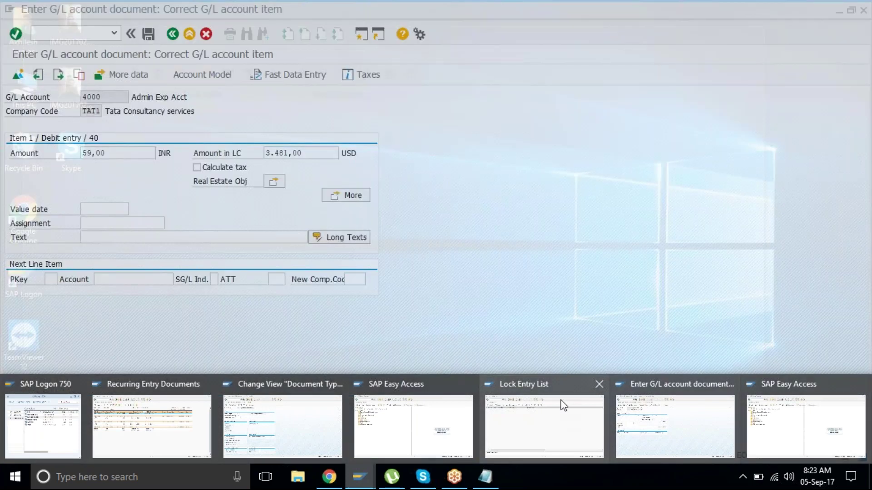
# Launch the SPRO customizing favourite and open the SAP Reference IMG.
pyautogui.click(563, 405)
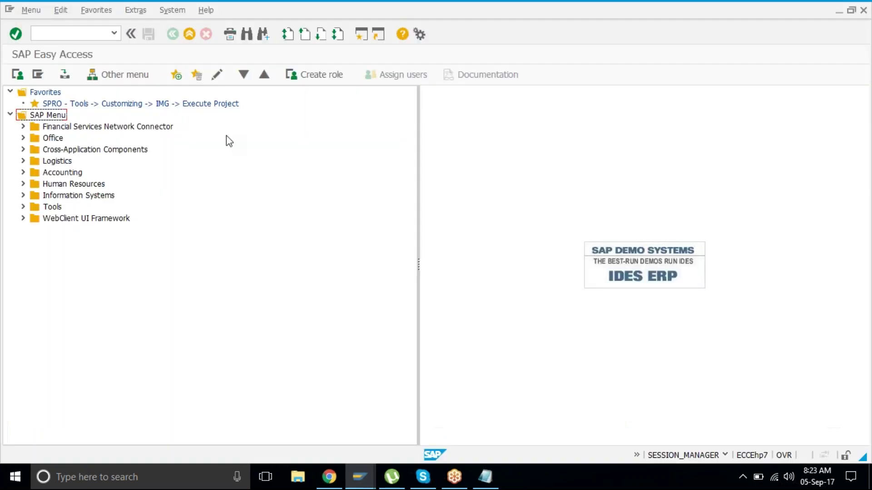
pyautogui.doubleClick(171, 105)
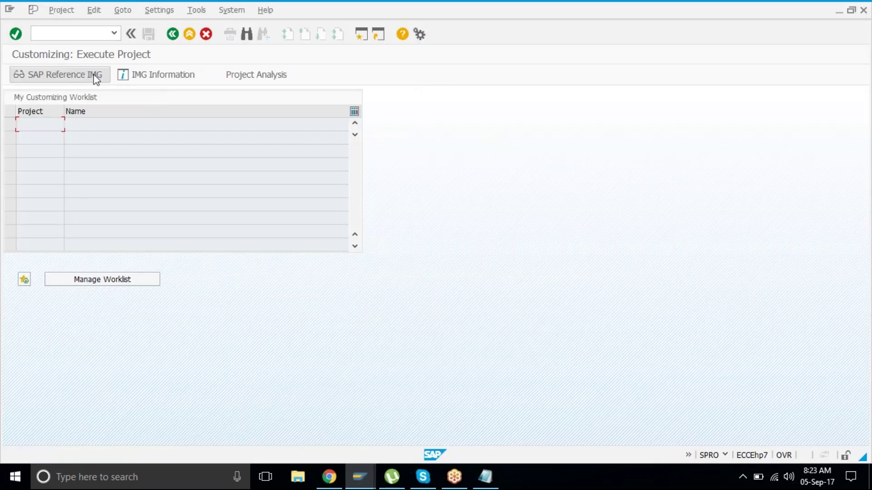
pyautogui.click(93, 75)
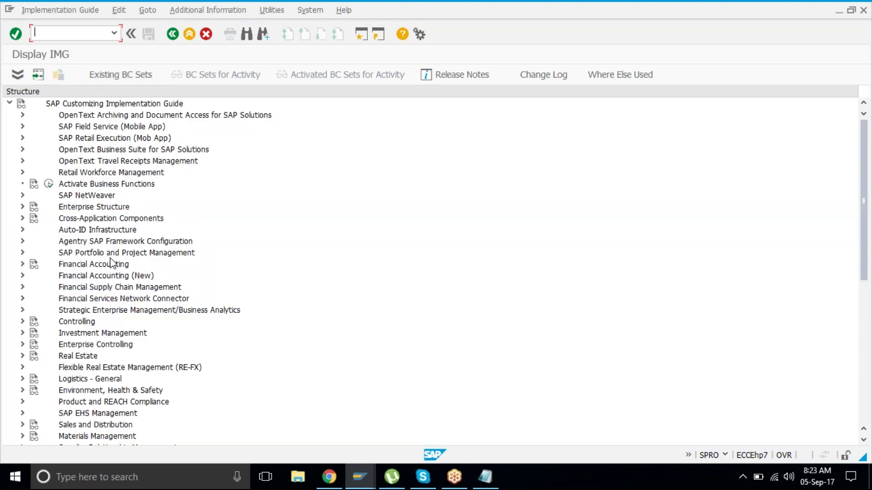
# Go to SAP NetWeaver > General settings > Currencies and run Enter Exchange Rates.
pyautogui.click(114, 277)
pyautogui.press('Up')
pyautogui.press('Up')
pyautogui.press('Up')
pyautogui.press('Up')
pyautogui.press('Up')
pyautogui.press('Up')
pyautogui.press('Up')
pyautogui.press('Right')
pyautogui.press('Down')
pyautogui.press('Down')
pyautogui.press('Down')
pyautogui.press('Down')
pyautogui.press('Down')
pyautogui.press('Up')
pyautogui.press('Right')
pyautogui.press('Down')
pyautogui.press('Down')
pyautogui.press('Down')
pyautogui.press('Down')
pyautogui.press('Down')
pyautogui.press('Up')
pyautogui.press('Up')
pyautogui.press('Up')
pyautogui.press('Up')
pyautogui.press('Down')
pyautogui.press('Down')
pyautogui.press('Up')
pyautogui.press('Up')
pyautogui.press('Up')
pyautogui.press('Down')
pyautogui.press('Down')
pyautogui.press('Down')
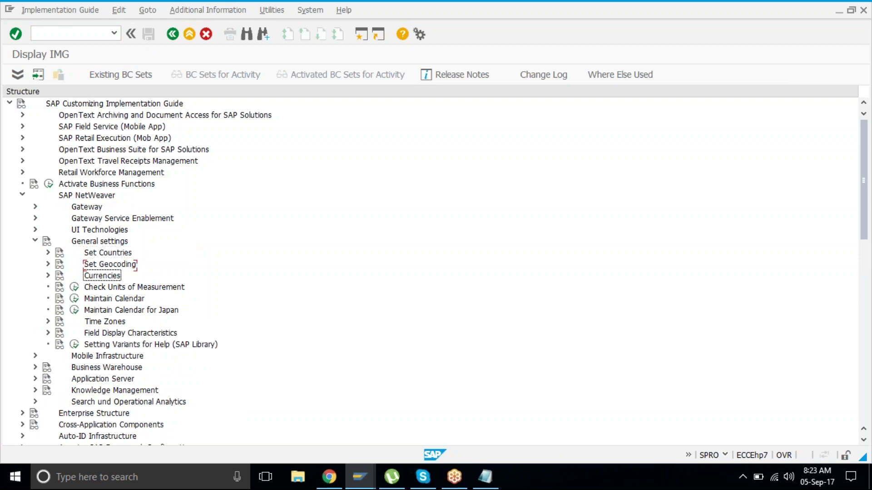
pyautogui.press('Right')
pyautogui.press('Down')
pyautogui.press('Down')
pyautogui.press('Down')
pyautogui.press('Down')
pyautogui.press('Down')
pyautogui.press('Down')
pyautogui.press('Down')
pyautogui.press('Return')
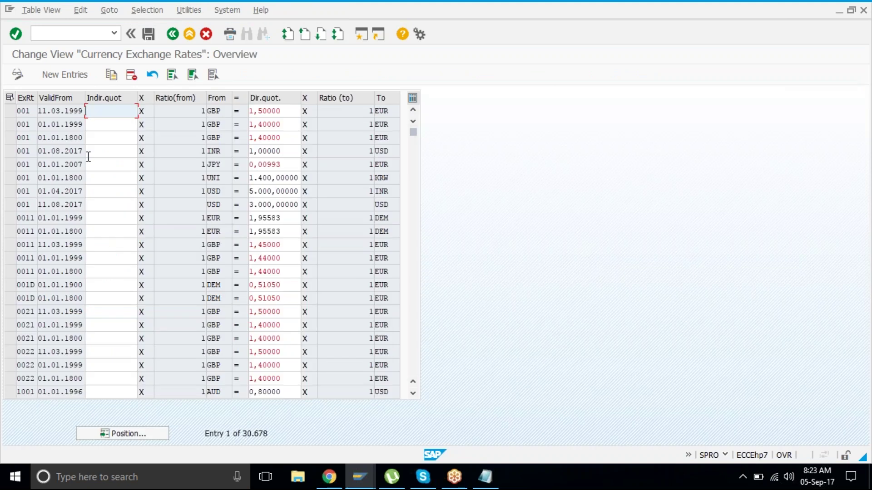
pyautogui.click(68, 75)
pyautogui.write('b')
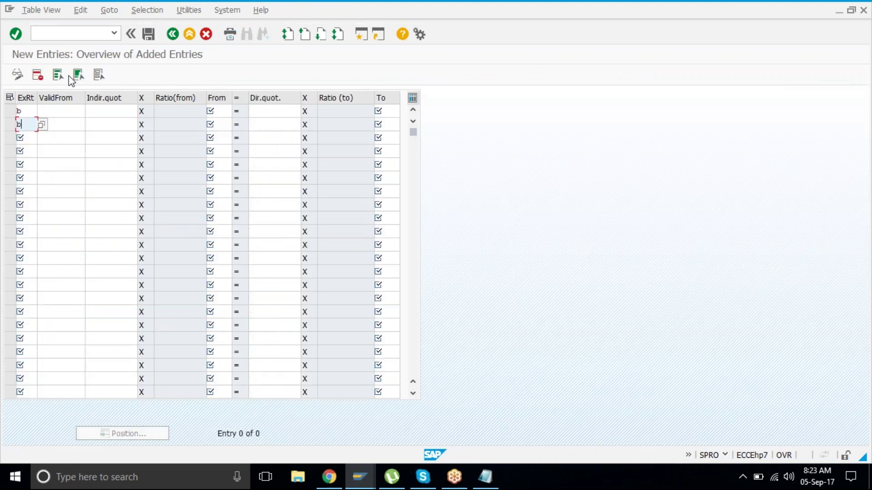
pyautogui.press('Down')
pyautogui.write('g')
pyautogui.press('Down')
pyautogui.write('g')
pyautogui.press('Down')
pyautogui.write('m')
pyautogui.press('Down')
pyautogui.write('m')
pyautogui.press('Up')
pyautogui.press('Up')
pyautogui.press('Up')
pyautogui.press('Up')
pyautogui.press('Up')
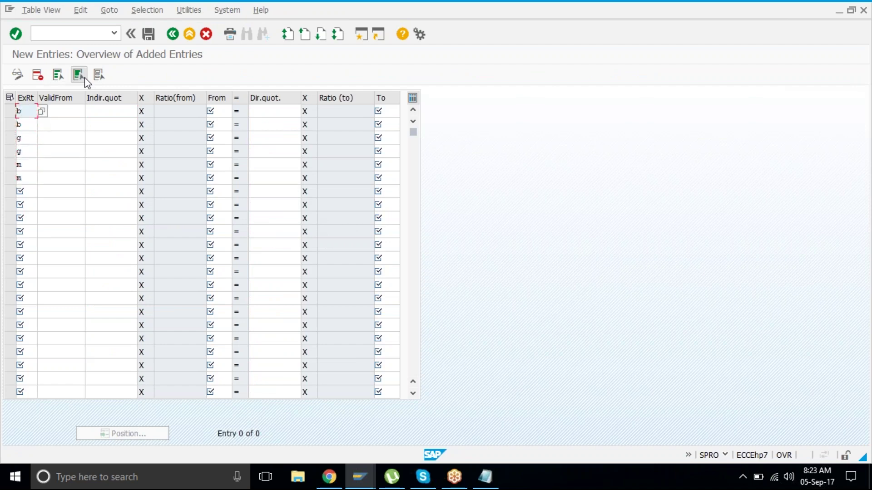
pyautogui.press('Tab')
pyautogui.write('01.')
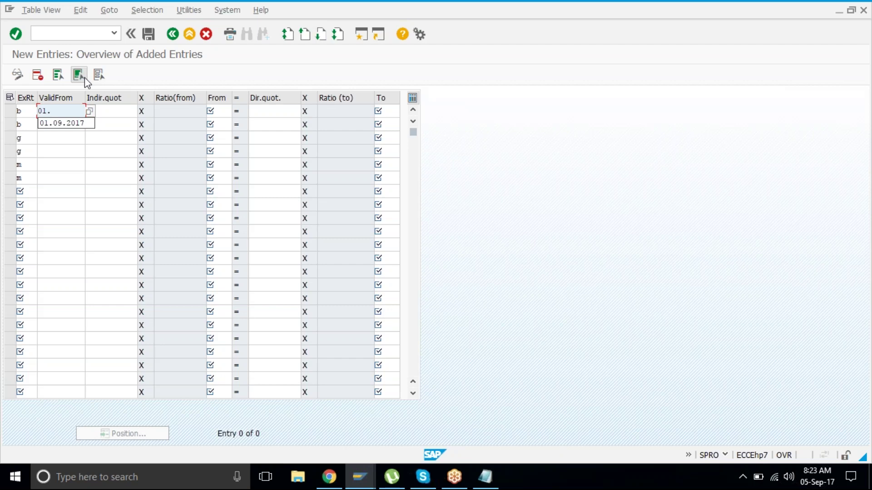
pyautogui.press('BackSpace')
pyautogui.press('BackSpace')
pyautogui.press('BackSpace')
pyautogui.write('05.09.2017')
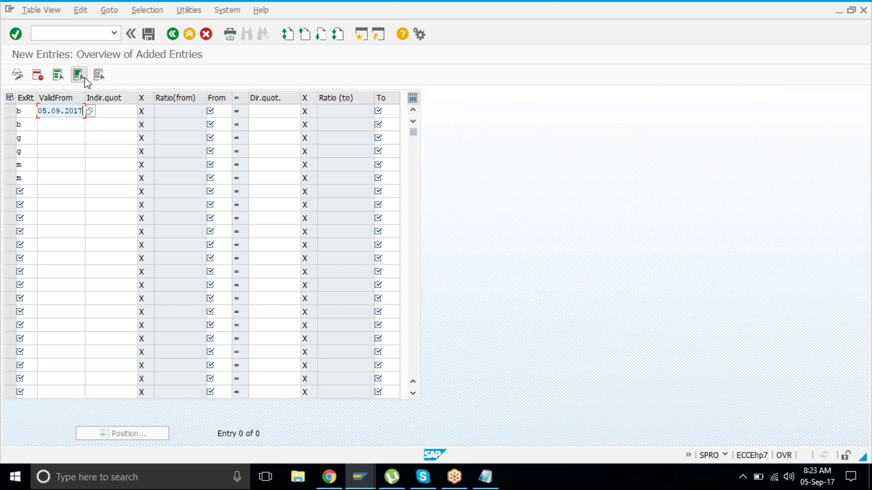
pyautogui.press('Return')
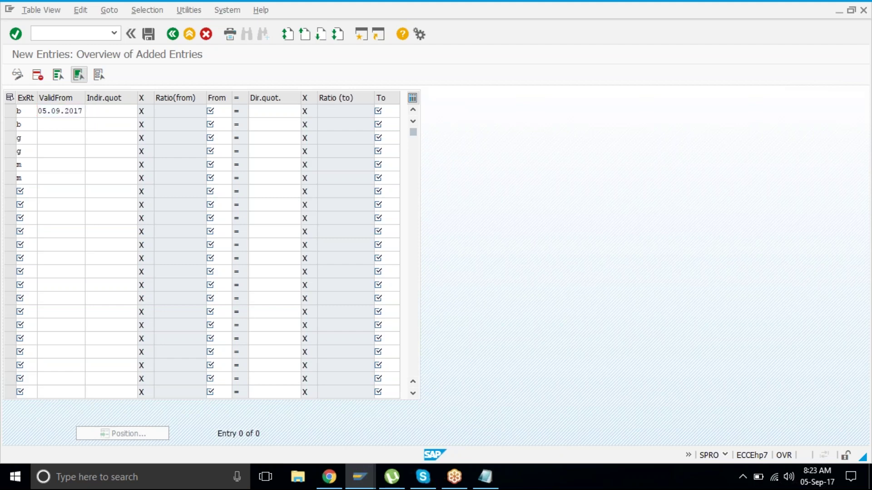
pyautogui.press('F12')
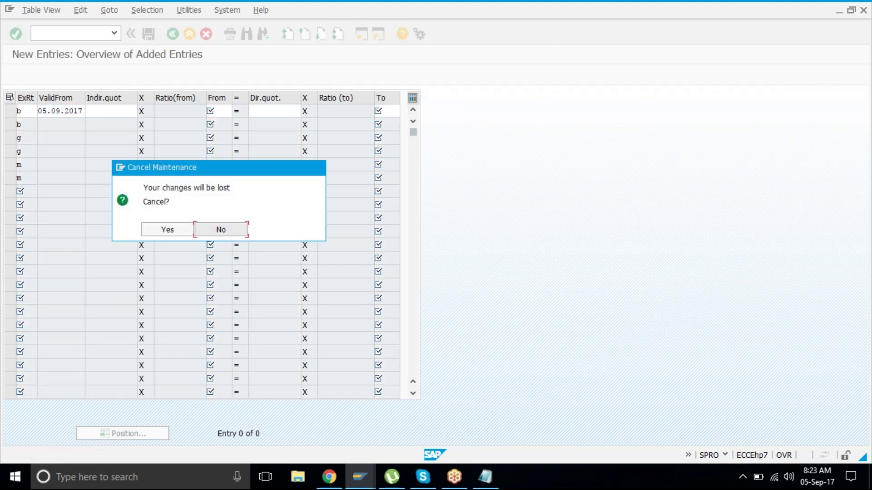
pyautogui.press('Left')
pyautogui.press('Return')
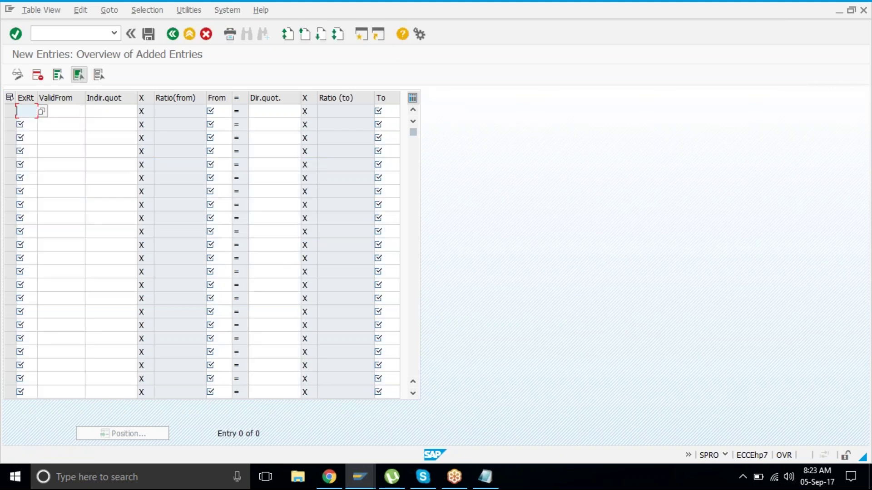
# Enter exchange rate types B, B, G, G, M, M in the six new rows.
pyautogui.write('b')
pyautogui.press('Down')
pyautogui.write('b')
pyautogui.press('Down')
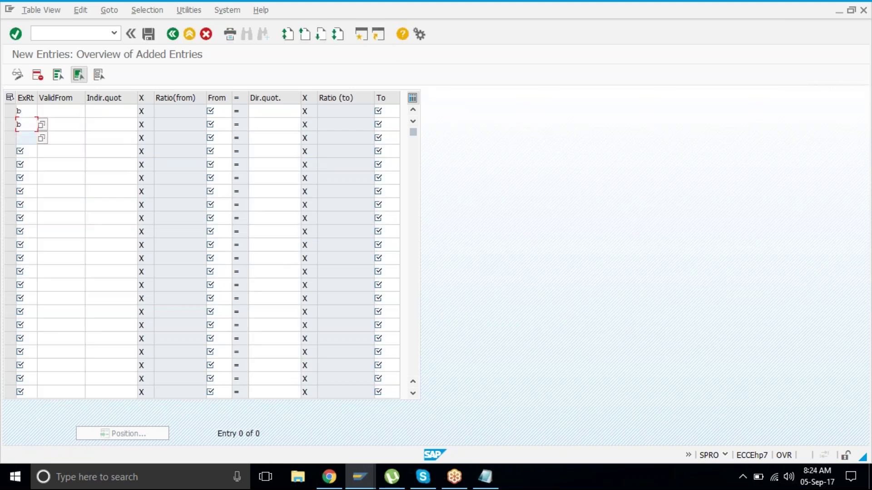
pyautogui.write('g')
pyautogui.press('Down')
pyautogui.write('g')
pyautogui.press('Down')
pyautogui.write('m')
pyautogui.press('Down')
pyautogui.write('m')
pyautogui.press('Up')
pyautogui.press('Up')
pyautogui.press('Up')
pyautogui.press('Up')
pyautogui.press('Up')
# Fill the valid-from date 05092017 into all six rows.
pyautogui.press('Tab')
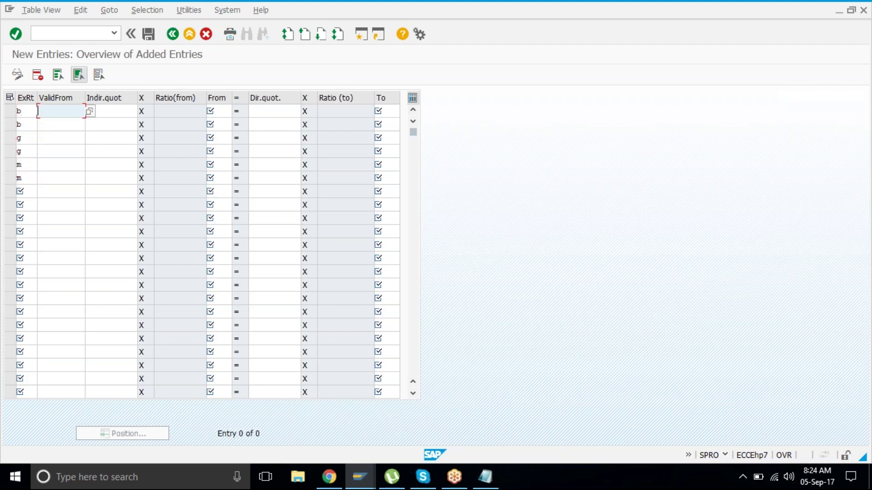
pyautogui.write('05092017')
pyautogui.press('Down')
pyautogui.write('05092017')
pyautogui.press('Down')
pyautogui.hotkey('ctrl', 'v')
pyautogui.press('Down')
pyautogui.hotkey('ctrl', 'v')
# Set USD as the From currency on rows 1, 3 and 5.
pyautogui.press('Down')
pyautogui.write('05092017')
pyautogui.press('Down')
pyautogui.write('05092017')
pyautogui.press('Up')
pyautogui.press('Up')
pyautogui.press('Up')
pyautogui.press('Up')
pyautogui.press('Up')
pyautogui.press('Tab')
pyautogui.press('Tab')
pyautogui.press('Tab')
pyautogui.hotkey('shift', 'Tab')
pyautogui.write('is')
pyautogui.write('d')
pyautogui.press('BackSpace')
pyautogui.press('BackSpace')
pyautogui.press('BackSpace')
pyautogui.press('Down')
pyautogui.press('Down')
pyautogui.press('Return')
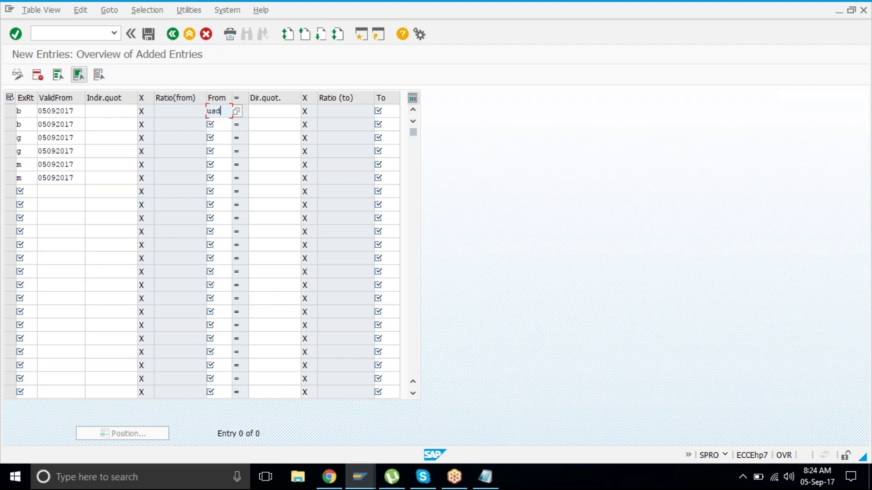
pyautogui.click(213, 124)
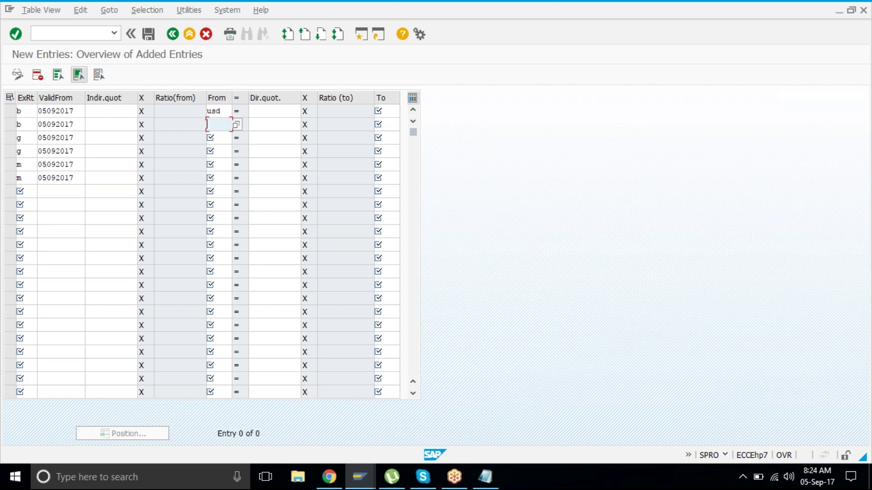
pyautogui.click(214, 138)
pyautogui.write('usd')
pyautogui.click(213, 151)
pyautogui.click(213, 165)
pyautogui.write('usd')
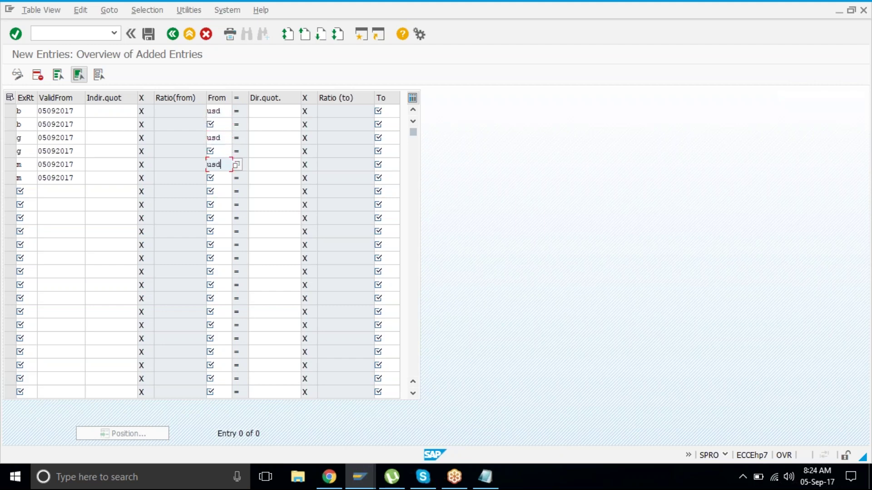
pyautogui.click(213, 111)
# Set USD as the To currency on rows 2, 4 and 6.
pyautogui.press('Tab')
pyautogui.press('Tab')
pyautogui.press('Tab')
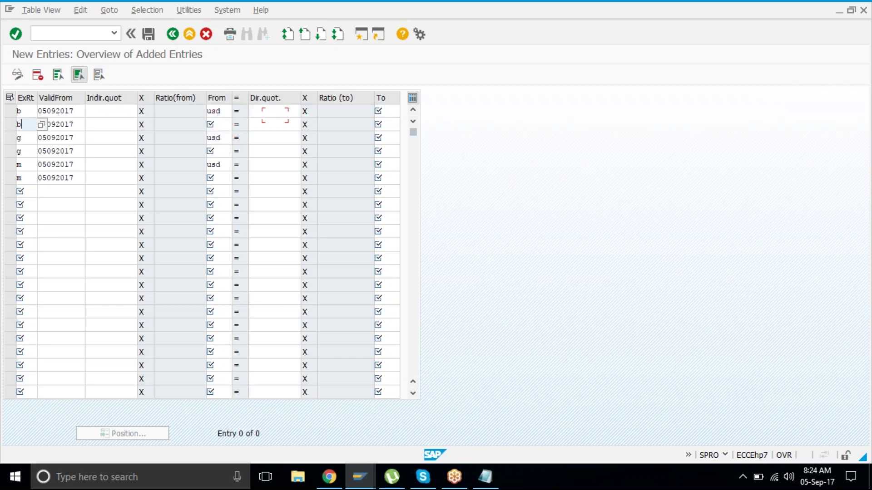
pyautogui.hotkey('shift', 'Tab')
pyautogui.press('Down')
pyautogui.write('usd')
pyautogui.press('Down')
pyautogui.press('Down')
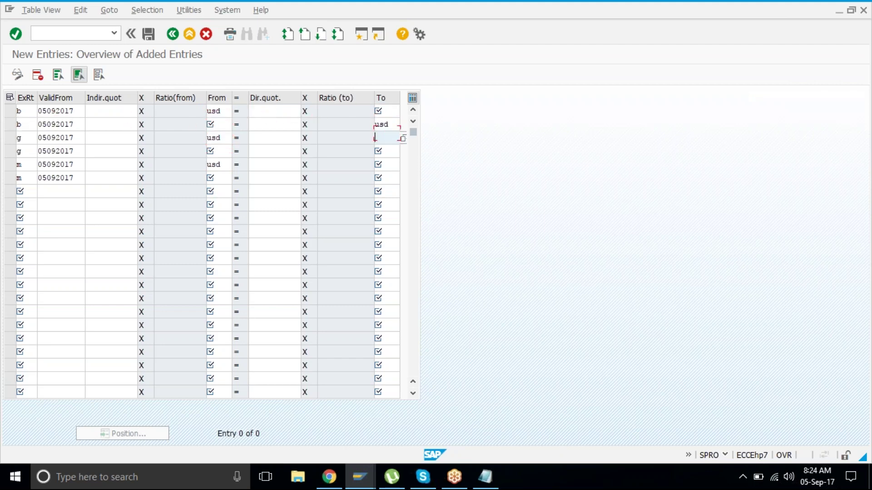
pyautogui.write('usd')
pyautogui.press('Down')
pyautogui.press('Down')
pyautogui.write('usd')
# Set INR as the To currency on rows 1, 3 and 5.
pyautogui.press('Up')
pyautogui.press('Up')
pyautogui.press('Up')
pyautogui.press('Up')
pyautogui.press('Up')
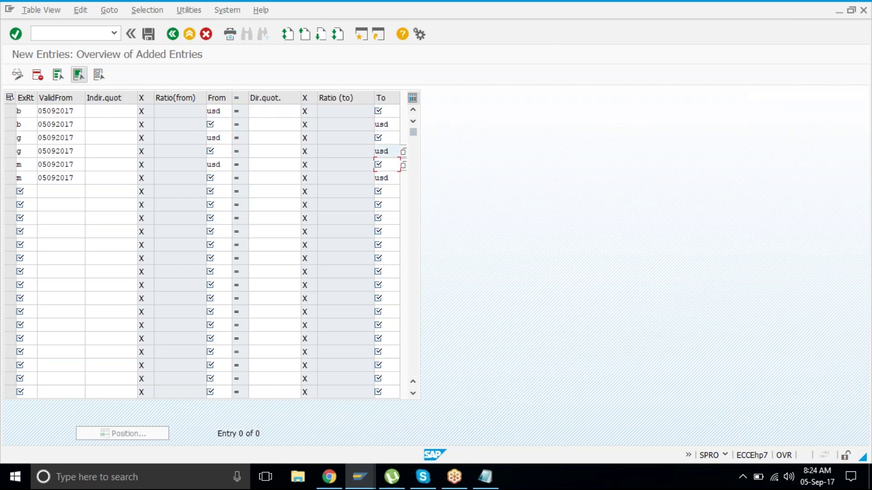
pyautogui.write('inr')
pyautogui.press('BackSpace')
pyautogui.write('r')
pyautogui.press('Down')
pyautogui.press('Down')
pyautogui.write('inr')
pyautogui.press('Down')
pyautogui.press('Down')
pyautogui.write('inr')
# Set INR as the From currency on rows 2, 4 and 6.
pyautogui.hotkey('shift', 'Tab')
pyautogui.hotkey('shift', 'Tab')
pyautogui.press('Down')
pyautogui.write('inr')
pyautogui.press('Up')
pyautogui.press('Up')
pyautogui.write('inr')
pyautogui.press('Up')
pyautogui.press('Up')
pyautogui.write('inr')
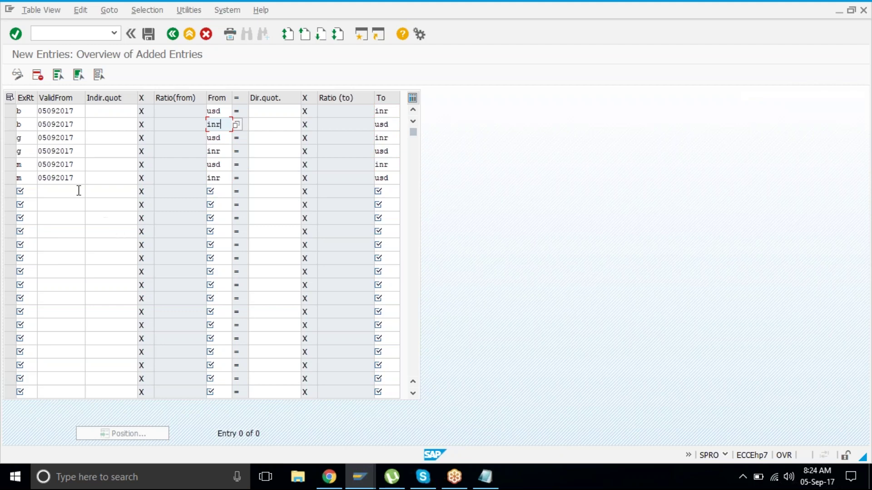
# Enter a quotation of 60 for both B rate rows.
pyautogui.click(104, 110)
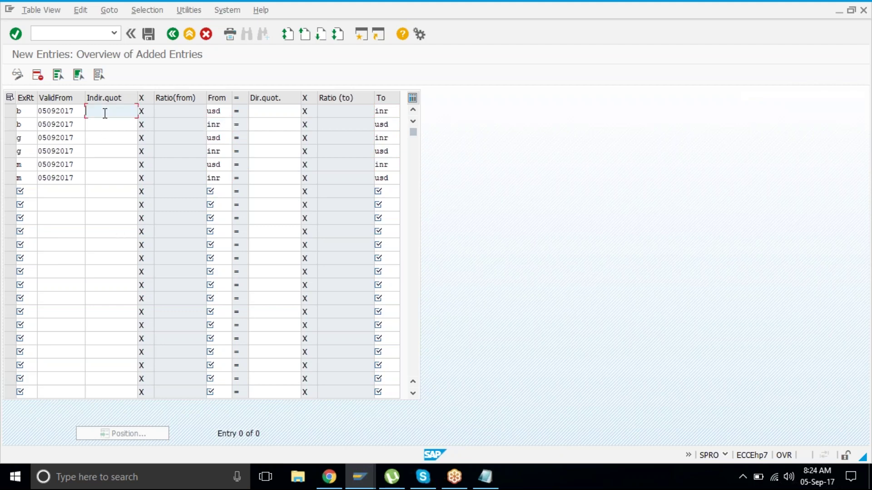
pyautogui.click(259, 111)
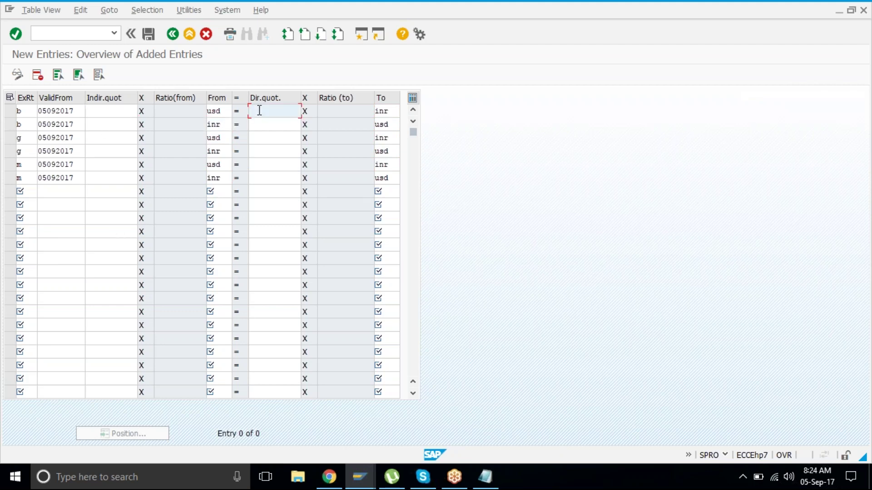
pyautogui.write('60')
pyautogui.click(99, 125)
pyautogui.write('60')
pyautogui.press('Tab')
pyautogui.press('Tab')
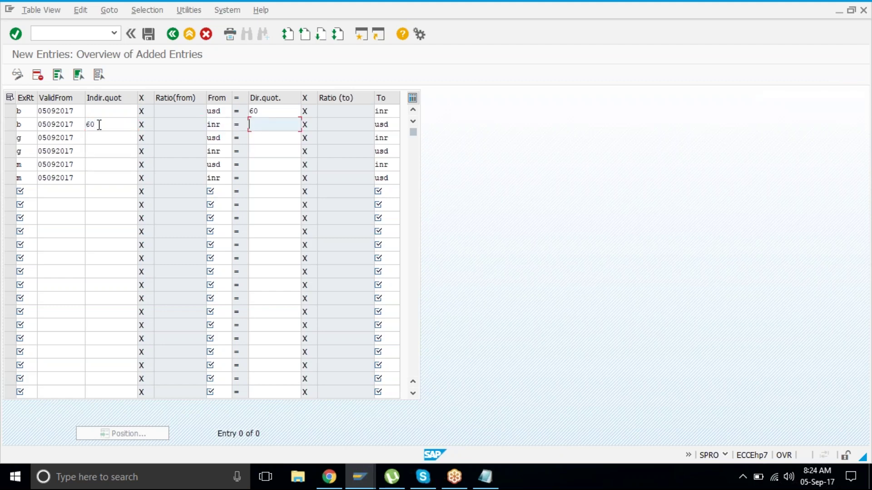
pyautogui.hotkey('shift', 'Tab')
pyautogui.press('Tab')
# Enter 58 for both G rows and 59 for both M rows.
pyautogui.press('Down')
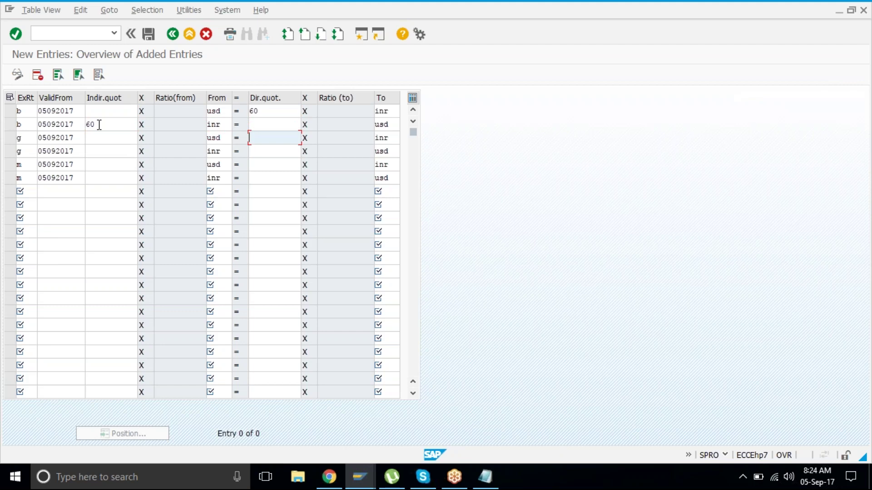
pyautogui.write('58')
pyautogui.press('Down')
pyautogui.hotkey('shift', 'Tab')
pyautogui.hotkey('shift', 'Tab')
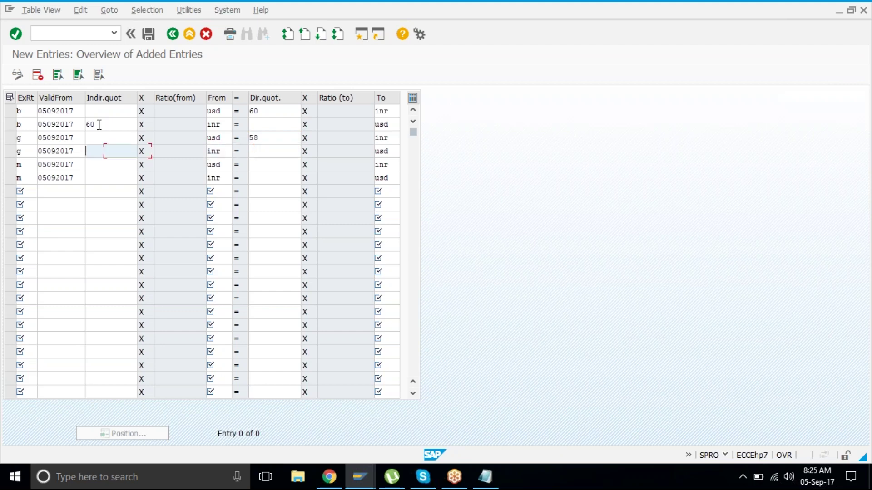
pyautogui.write('58')
pyautogui.press('Down')
pyautogui.press('Down')
pyautogui.press('Up')
pyautogui.press('Tab')
pyautogui.press('Tab')
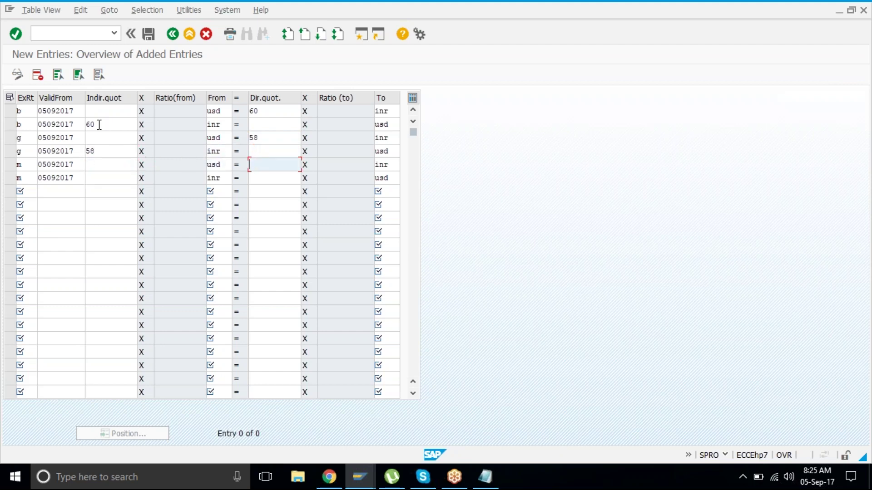
pyautogui.write('59')
pyautogui.press('Escape')
pyautogui.press('Down')
pyautogui.hotkey('shift', 'Tab')
pyautogui.hotkey('shift', 'Tab')
pyautogui.write('59')
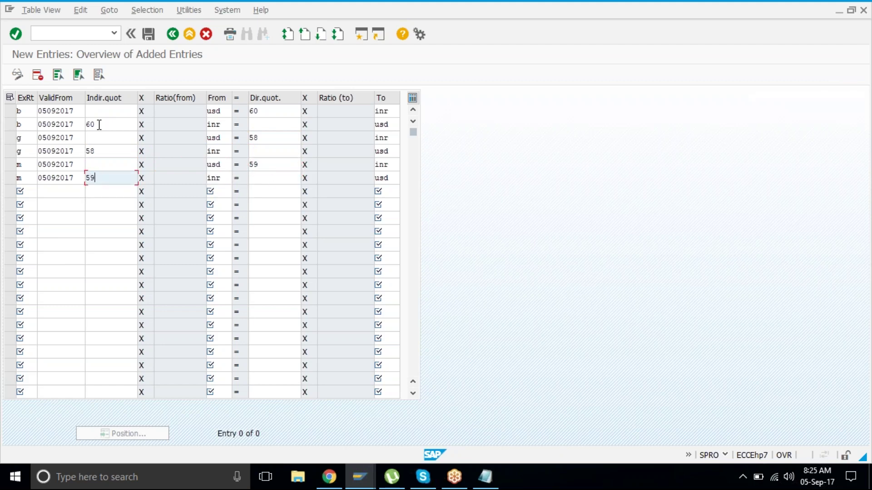
# Validate and save the six exchange rates, confirming the customizing request.
pyautogui.press('Return')
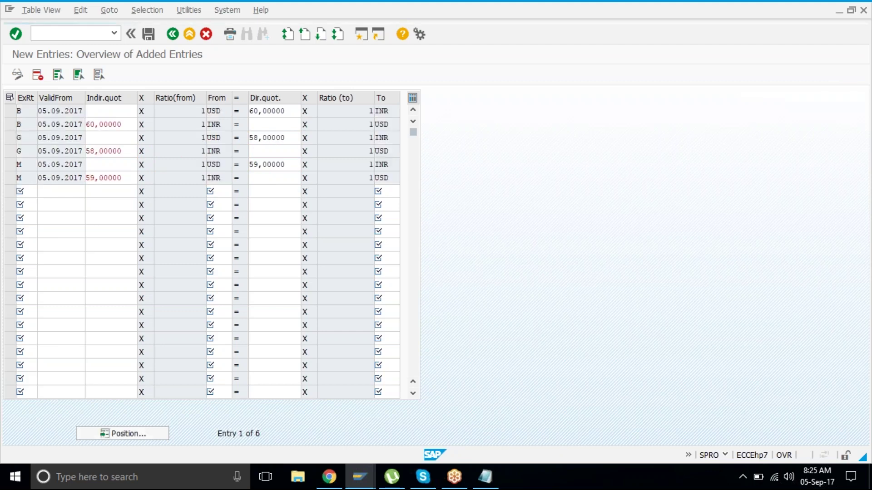
pyautogui.hotkey('ctrl', 's')
pyautogui.press('Return')
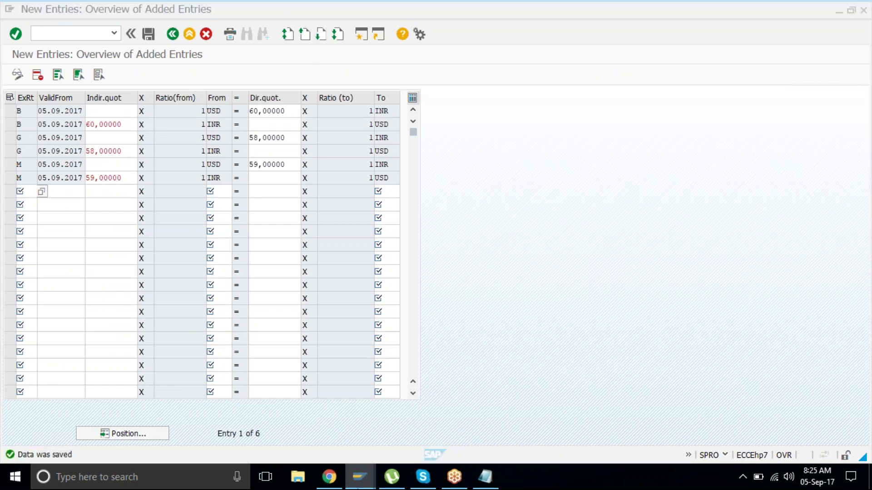
# Leave the current G/L posting and restart transaction F-02.
pyautogui.moveTo(359, 477)
pyautogui.click(679, 416)
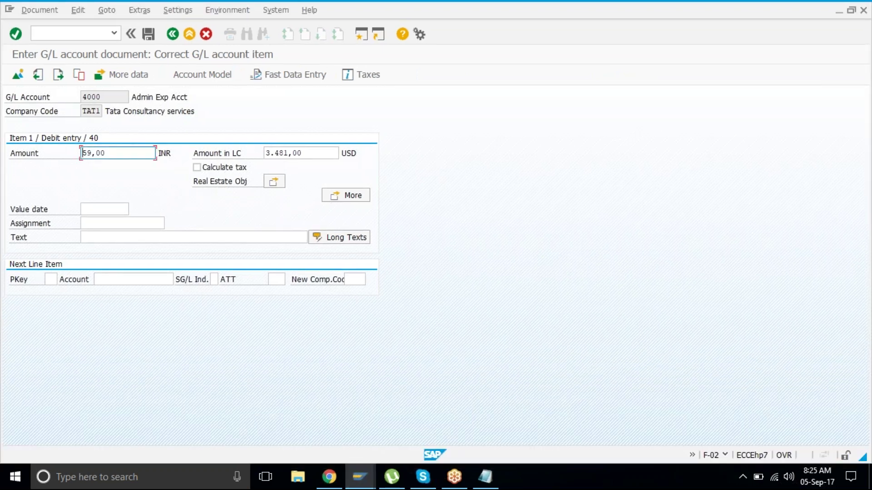
pyautogui.click(98, 32)
pyautogui.write('/n')
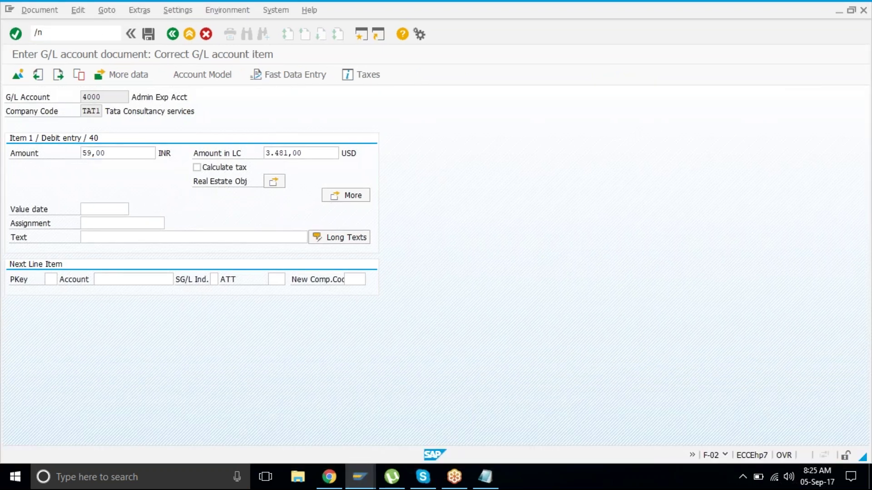
pyautogui.press('Return')
pyautogui.write('f-02')
pyautogui.press('Return')
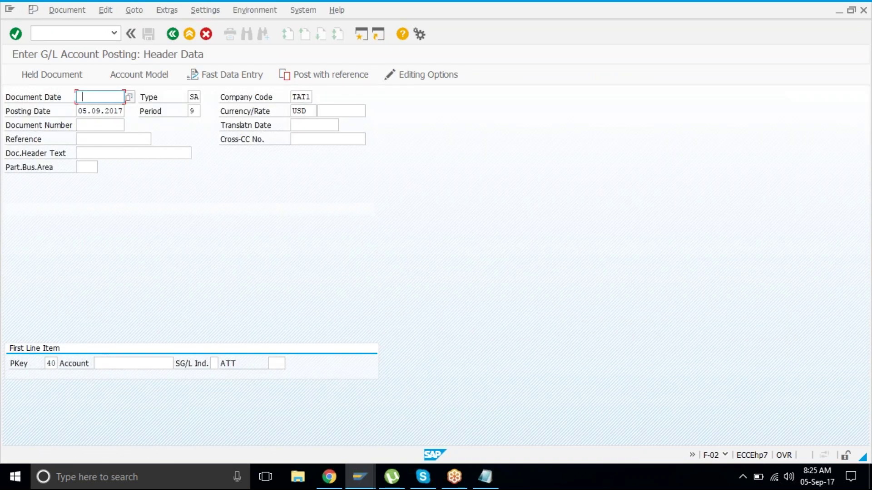
# Keep document date 05092017, set currency INR, and add a posting key 40 debit to account 4000 with amount 1.
pyautogui.press('Down')
pyautogui.press('Return')
pyautogui.press('Tab')
pyautogui.press('Tab')
pyautogui.press('Tab')
pyautogui.press('Tab')
pyautogui.press('Tab')
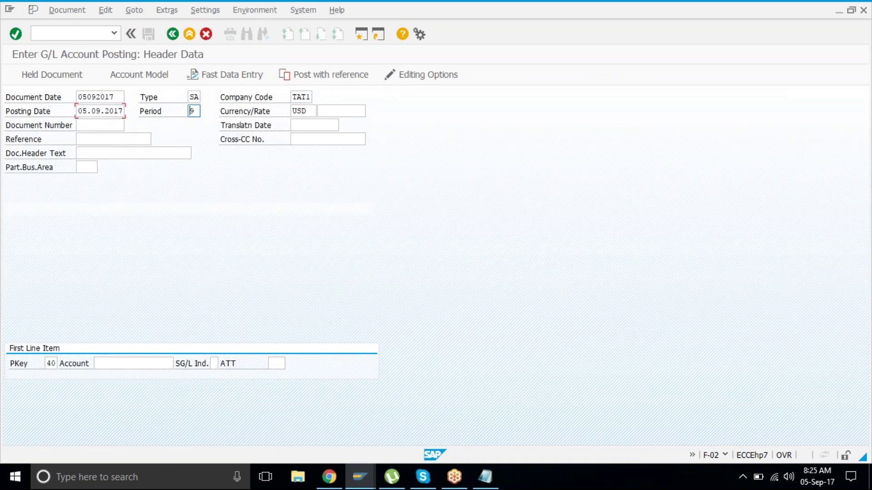
pyautogui.hotkey('shift', 'End')
pyautogui.write('inr')
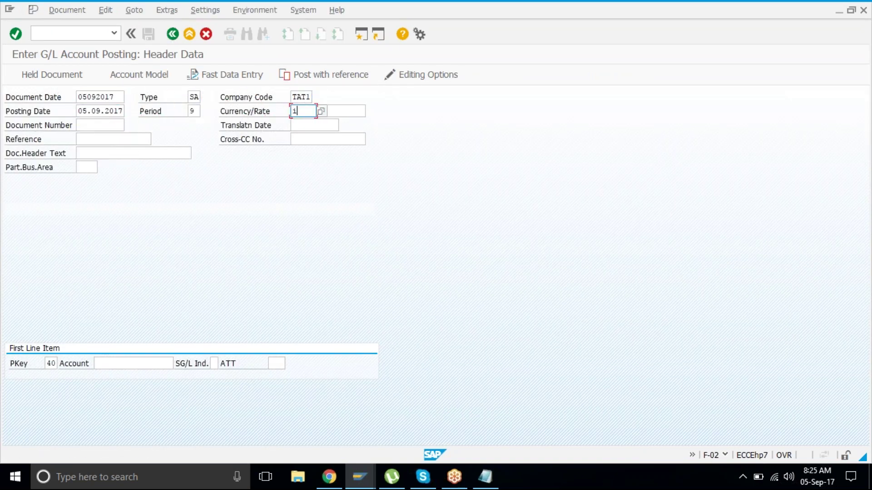
pyautogui.press('Tab')
pyautogui.press('Tab')
pyautogui.press('Tab')
pyautogui.press('Tab')
pyautogui.press('Tab')
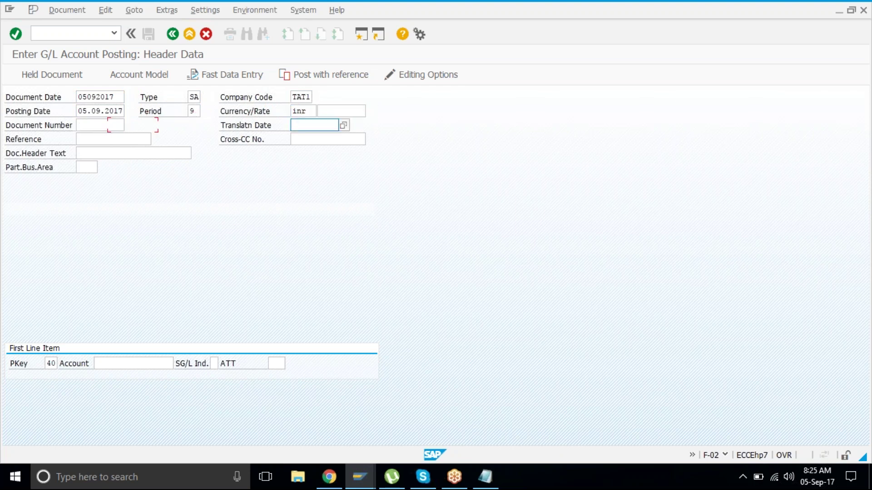
pyautogui.press('Tab')
pyautogui.press('Tab')
pyautogui.write('40')
pyautogui.press('Tab')
pyautogui.write('14000')
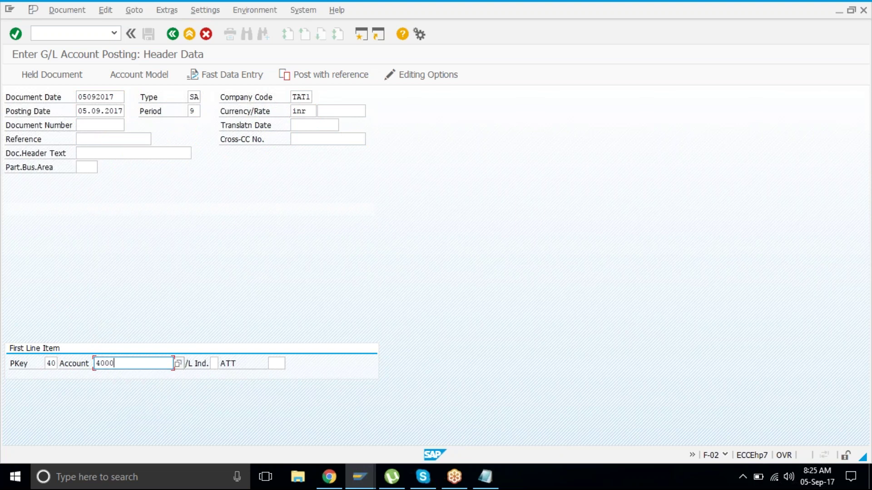
pyautogui.press('Return')
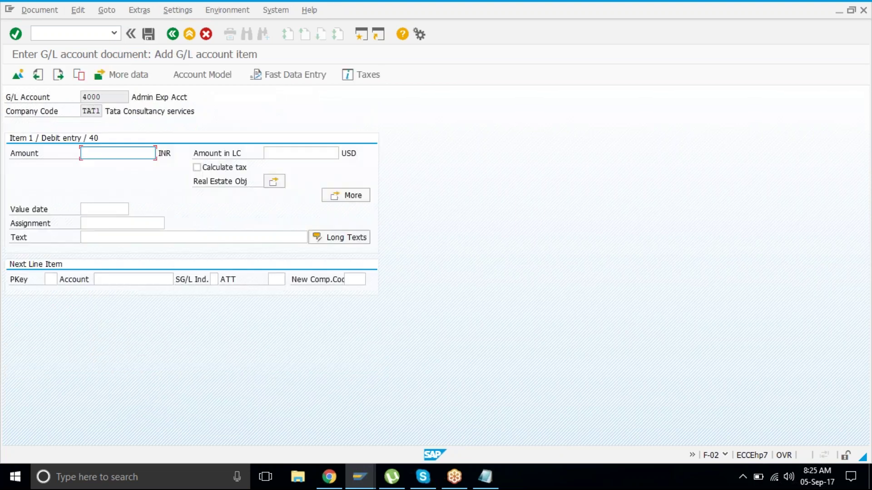
pyautogui.write('1')
pyautogui.press('Return')
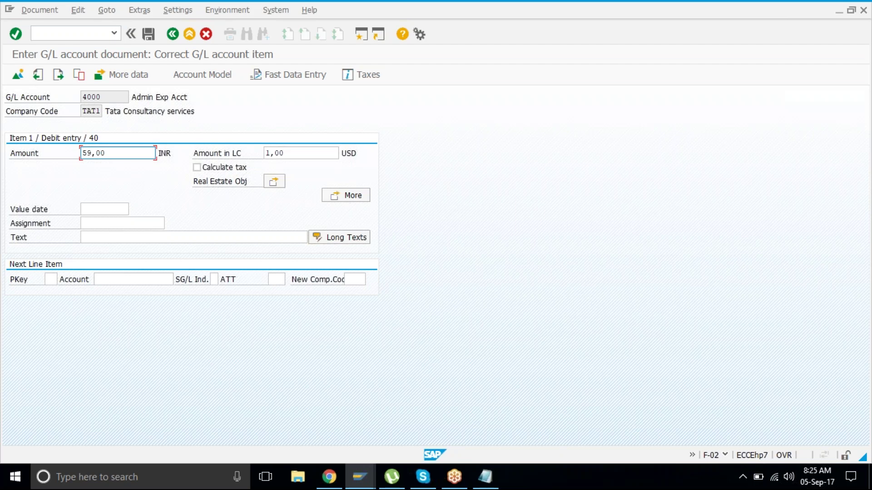
# Replace the 59,00 amount with 1 and clear local currency so it recalculates to 0,02 USD.
pyautogui.hotkey('shift', 'End')
pyautogui.write('1')
pyautogui.press('Tab')
pyautogui.press('Delete')
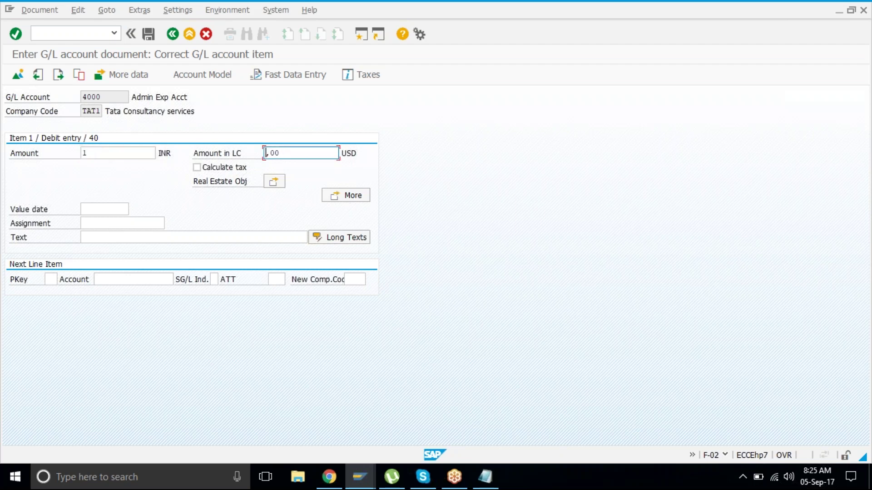
pyautogui.press('Delete')
pyautogui.press('Delete')
pyautogui.press('Delete')
pyautogui.press('Return')
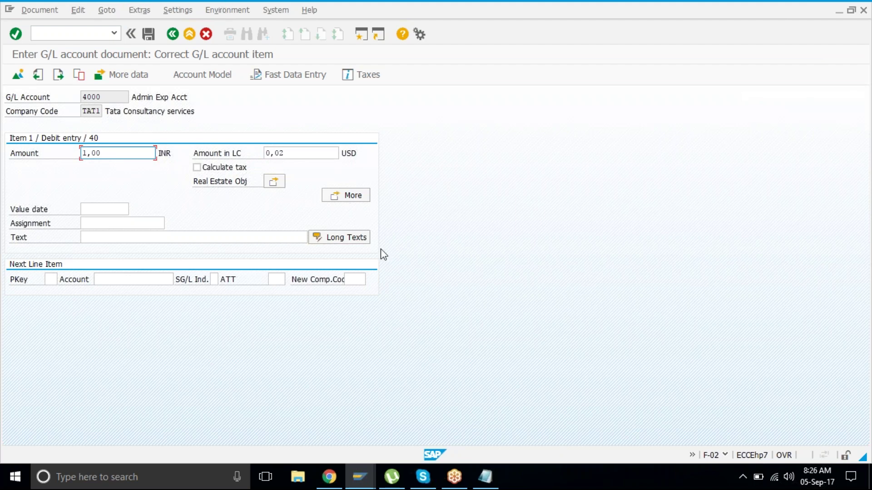
# Close the Lock Entry List and Easy Access windows, then save exchange rate type B as document type SA's default.
pyautogui.moveTo(368, 476)
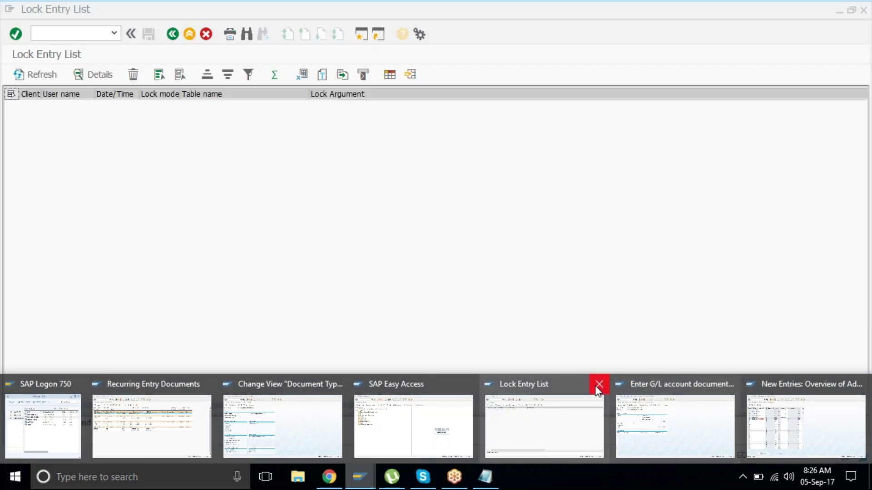
pyautogui.click(599, 386)
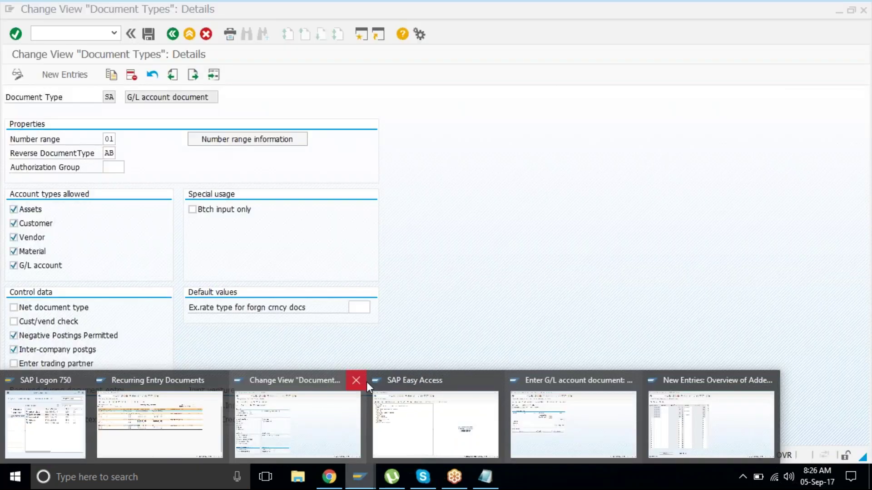
pyautogui.click(489, 382)
pyautogui.click(291, 405)
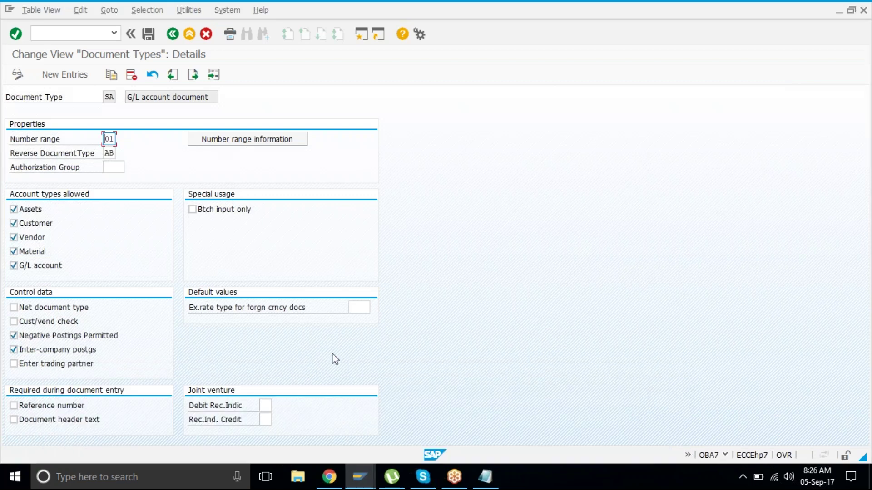
pyautogui.write('b')
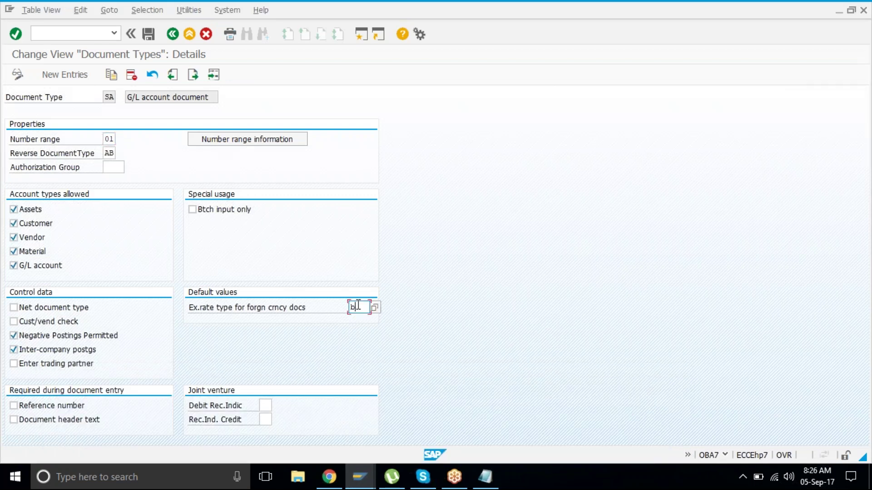
pyautogui.hotkey('ctrl', 's')
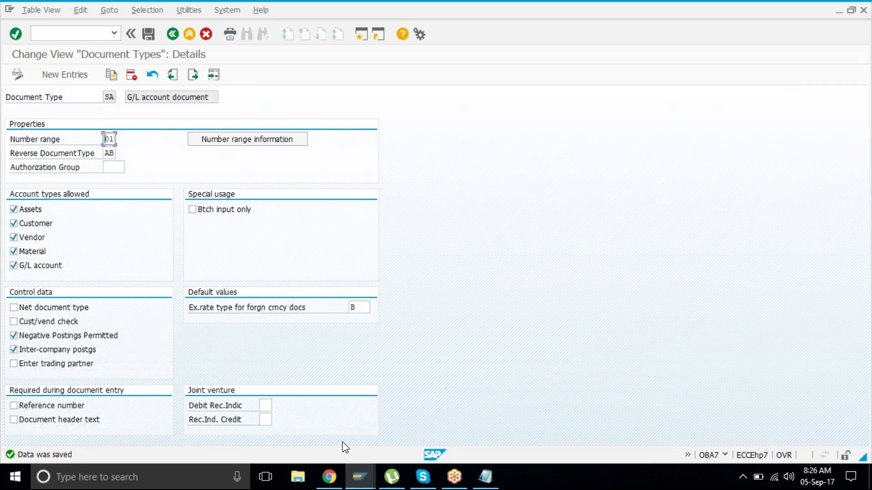
# Switch back to the F-02 G/L document window.
pyautogui.click(357, 476)
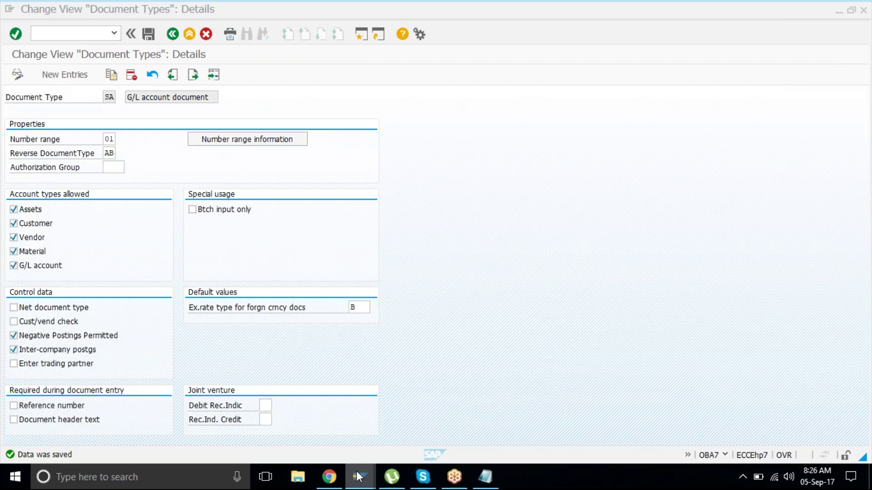
pyautogui.click(475, 427)
pyautogui.click(65, 30)
# Restart F-02 with date 05092017, currency INR, account 4000 and local-currency amount 1.
pyautogui.write('/n')
pyautogui.press('Return')
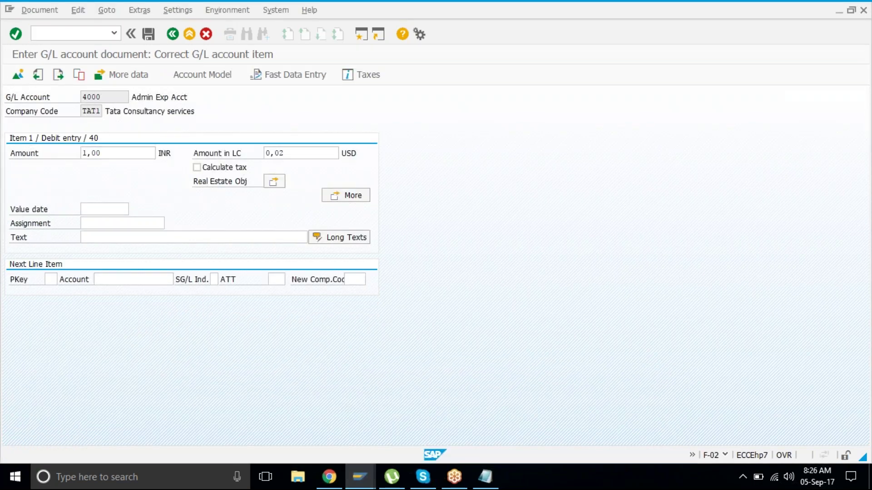
pyautogui.write('f-02')
pyautogui.press('Return')
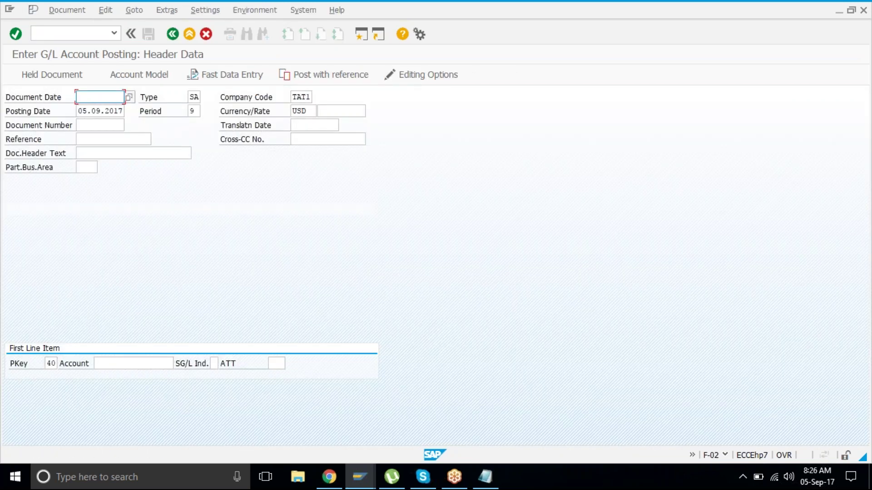
pyautogui.write('05092017')
pyautogui.press('Tab')
pyautogui.press('Tab')
pyautogui.press('Tab')
pyautogui.press('Tab')
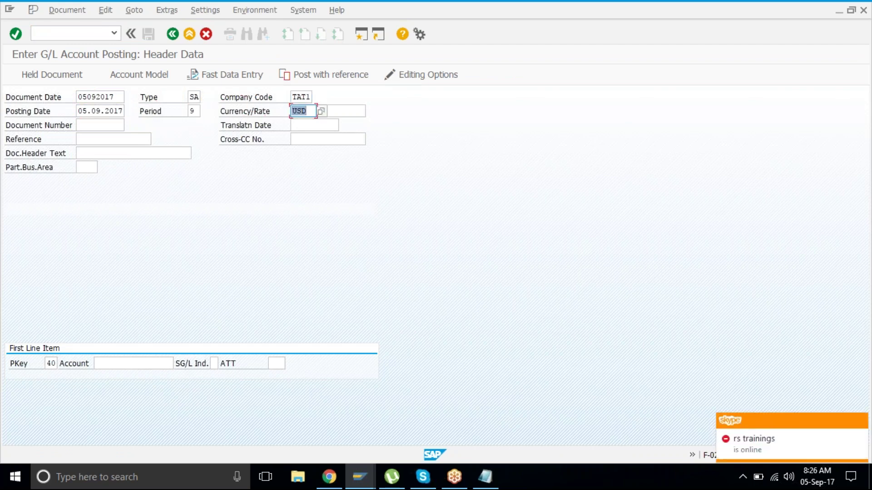
pyautogui.write('inr')
pyautogui.press('Tab')
pyautogui.press('Tab')
pyautogui.press('Tab')
pyautogui.press('Tab')
pyautogui.press('Tab')
pyautogui.press('Tab')
pyautogui.press('Tab')
pyautogui.write('4000')
pyautogui.press('Return')
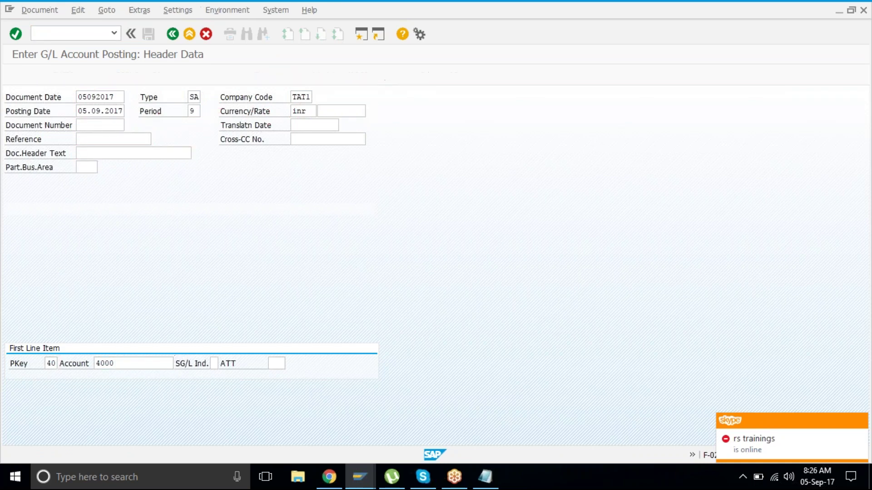
pyautogui.press('Tab')
pyautogui.write('1')
pyautogui.press('Return')
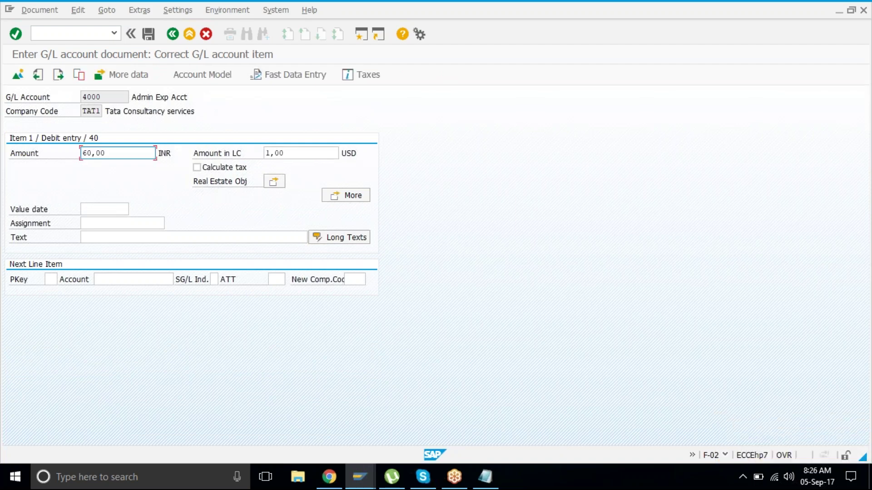
# Simulate the document, check the applied rate of 60, then exit and discard the entry.
pyautogui.click(28, 11)
pyautogui.click(48, 67)
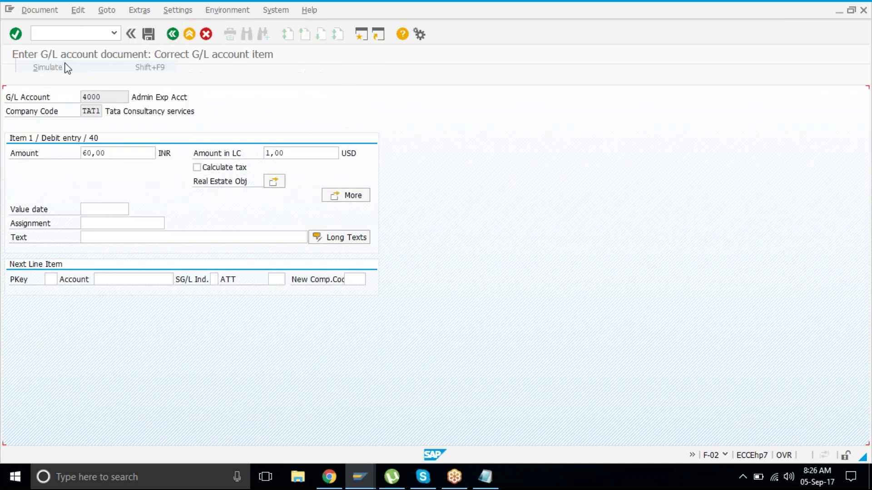
pyautogui.press('Return')
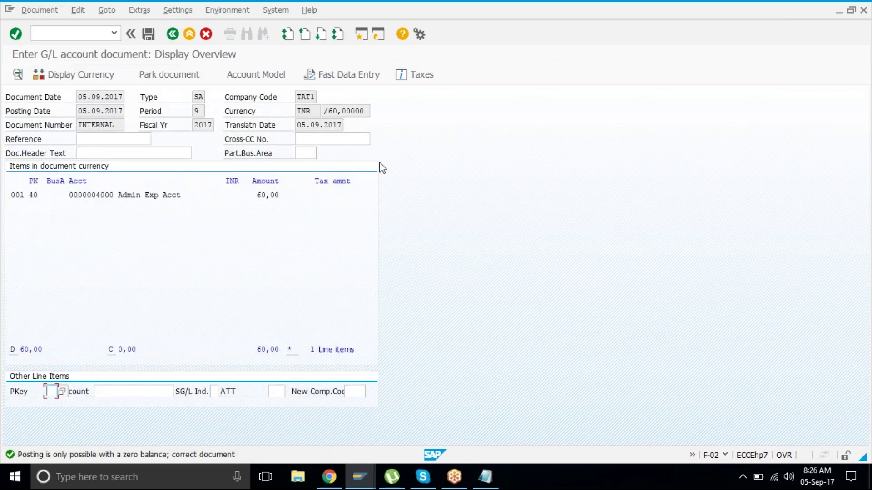
pyautogui.click(366, 111)
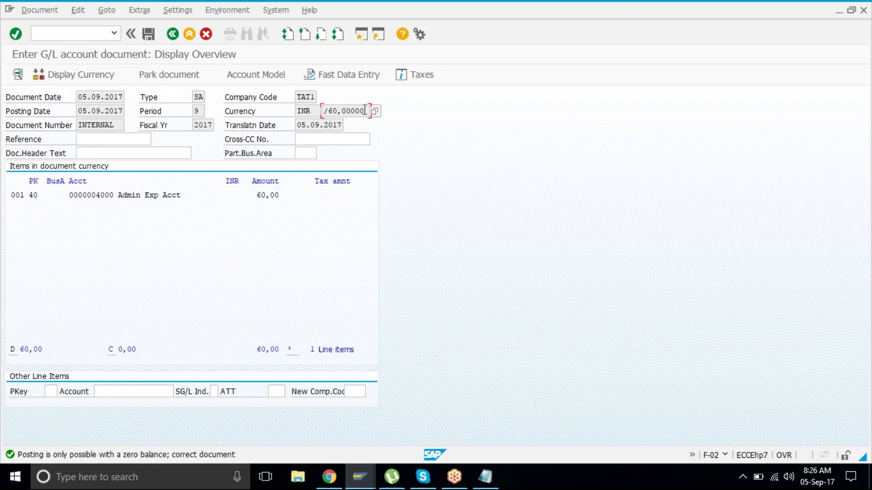
pyautogui.click(190, 34)
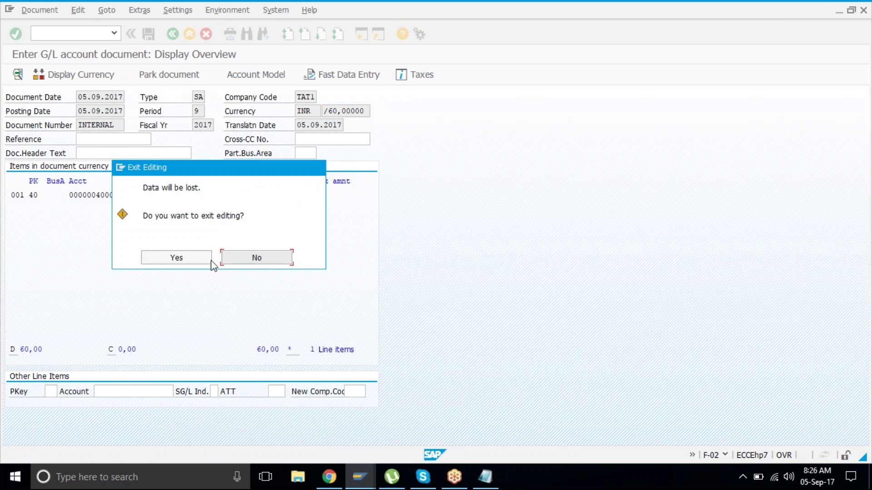
pyautogui.click(194, 260)
# Start F-02 with date 05092017, currency INR and a manual exchange rate of /65.
pyautogui.write('f-02')
pyautogui.press('Return')
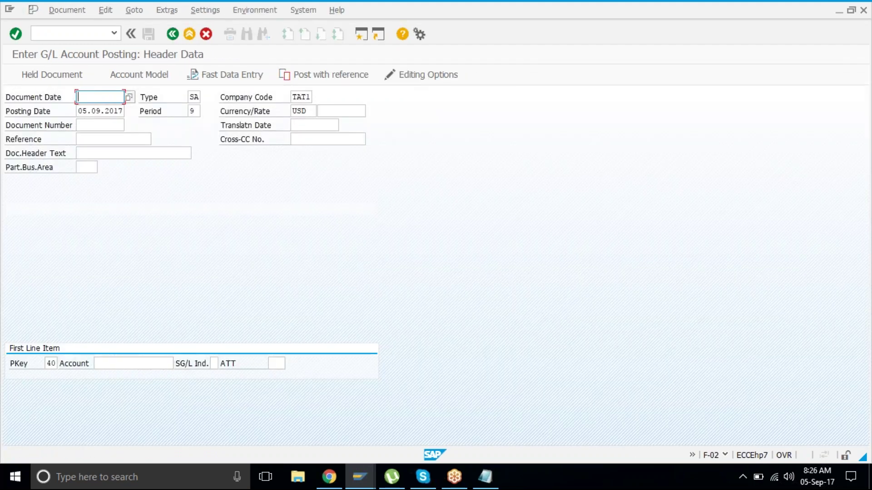
pyautogui.write('05092017')
pyautogui.press('Tab')
pyautogui.press('Tab')
pyautogui.press('Tab')
pyautogui.press('Tab')
pyautogui.press('Tab')
pyautogui.write('inr')
pyautogui.press('Tab')
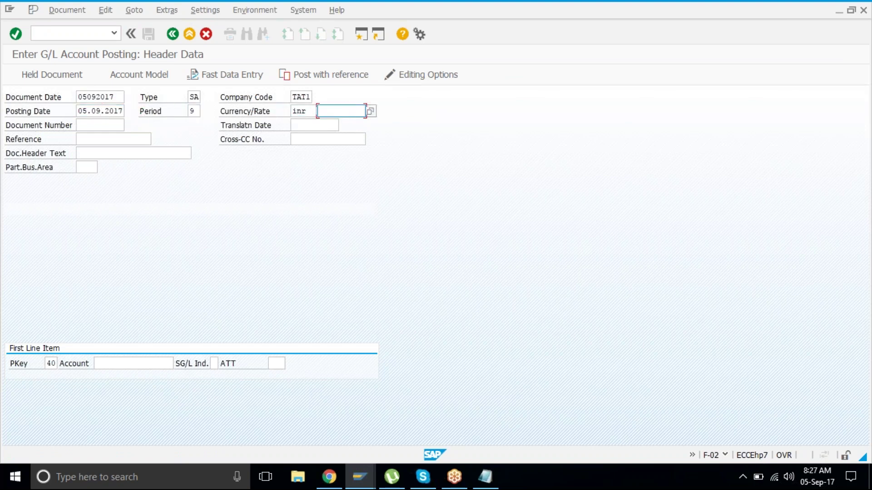
pyautogui.write('/')
pyautogui.write('65')
# Debit account 4000, accept the rate deviation warning, and enter local-currency amount 1 to get 65,00 INR.
pyautogui.press('Tab')
pyautogui.press('Tab')
pyautogui.press('Tab')
pyautogui.press('Tab')
pyautogui.press('Tab')
pyautogui.press('Tab')
pyautogui.press('Tab')
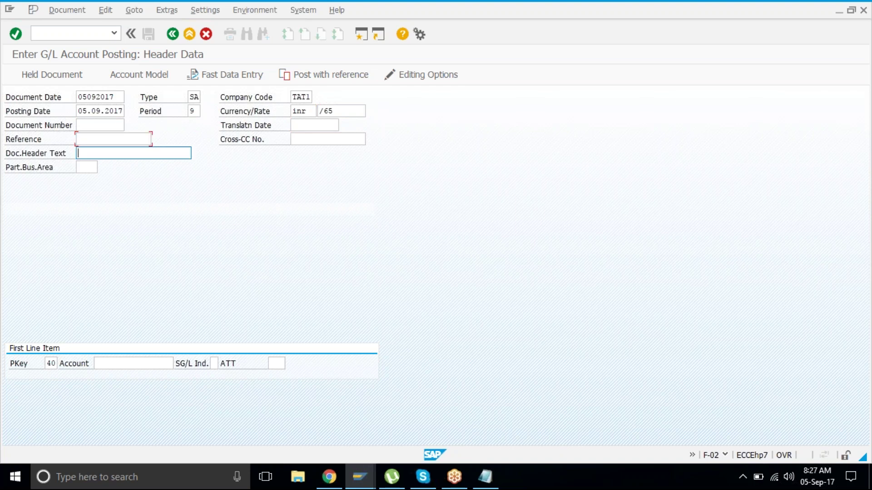
pyautogui.press('Tab')
pyautogui.write('4000')
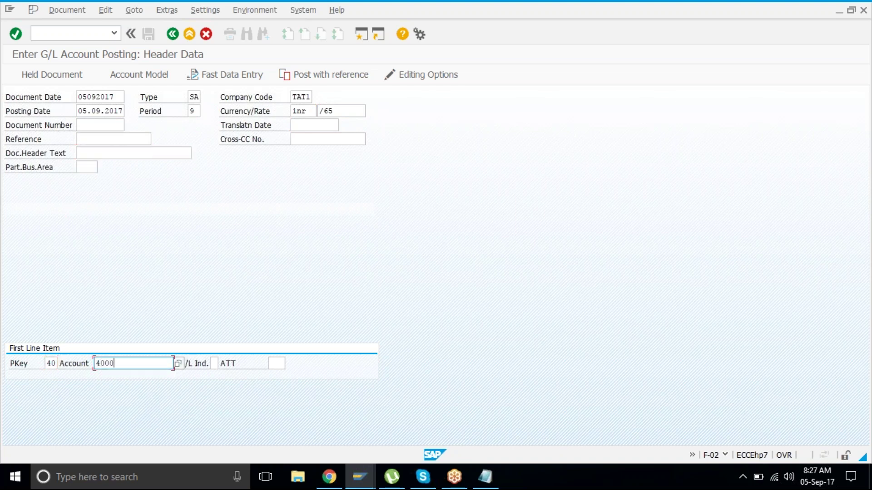
pyautogui.press('Return')
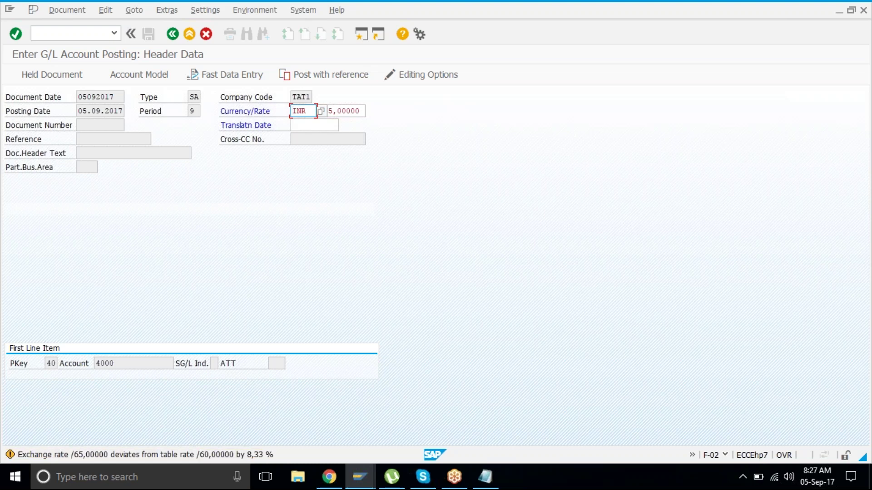
pyautogui.press('Return')
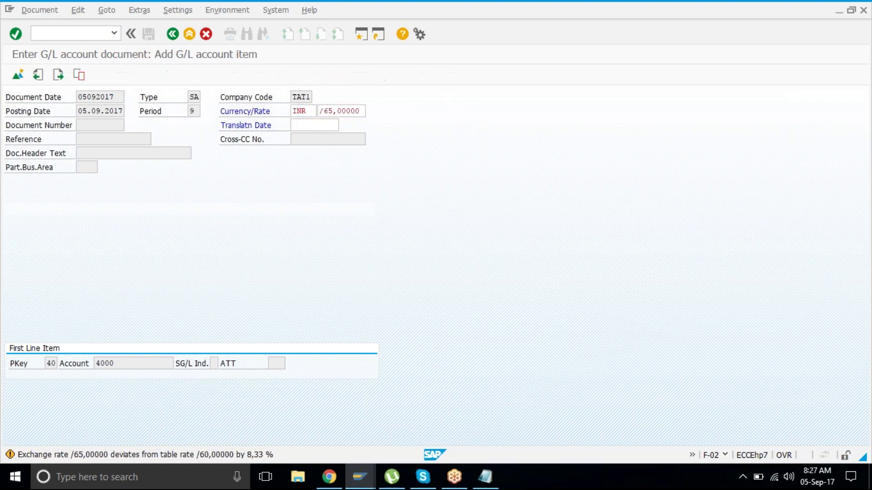
pyautogui.write('1')
pyautogui.press('BackSpace')
pyautogui.press('Tab')
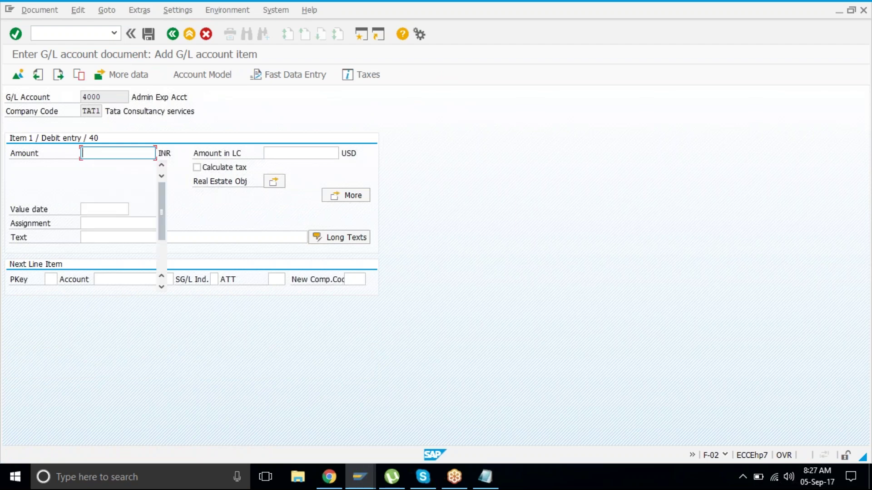
pyautogui.write('1')
pyautogui.press('Return')
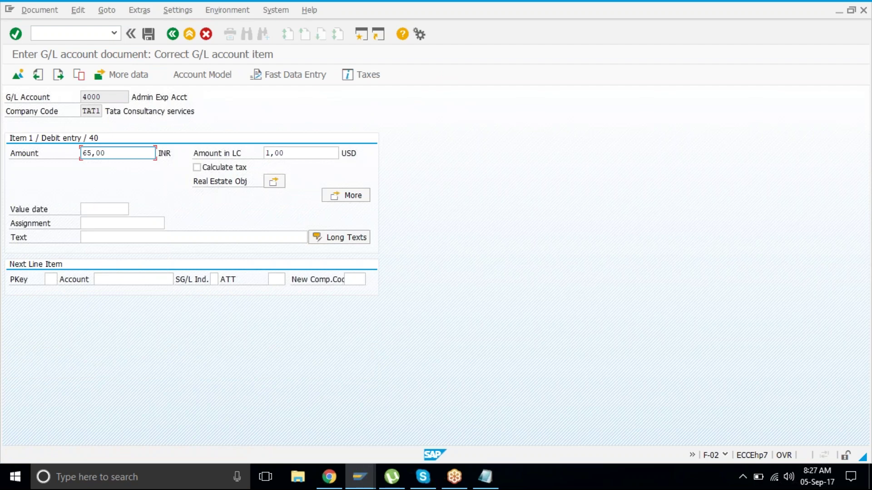
# End the posting, document types and exchange-rates sessions.
pyautogui.click(280, 9)
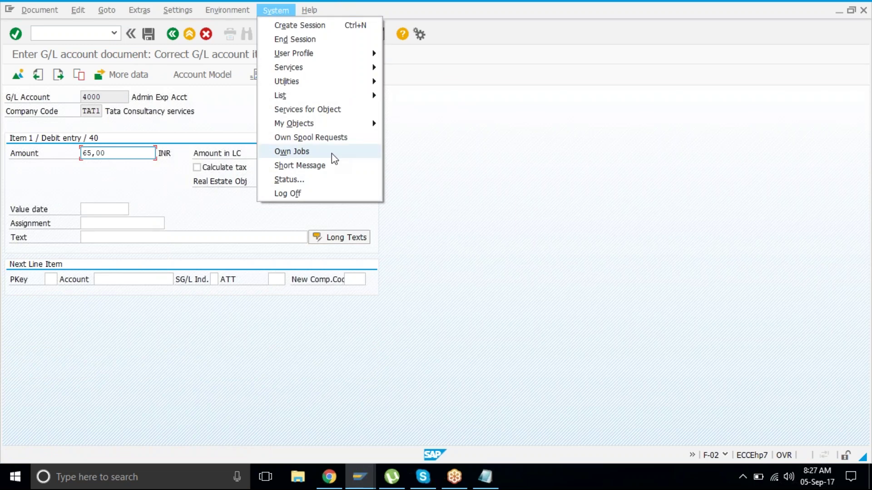
pyautogui.click(301, 41)
pyautogui.click(216, 10)
pyautogui.click(252, 36)
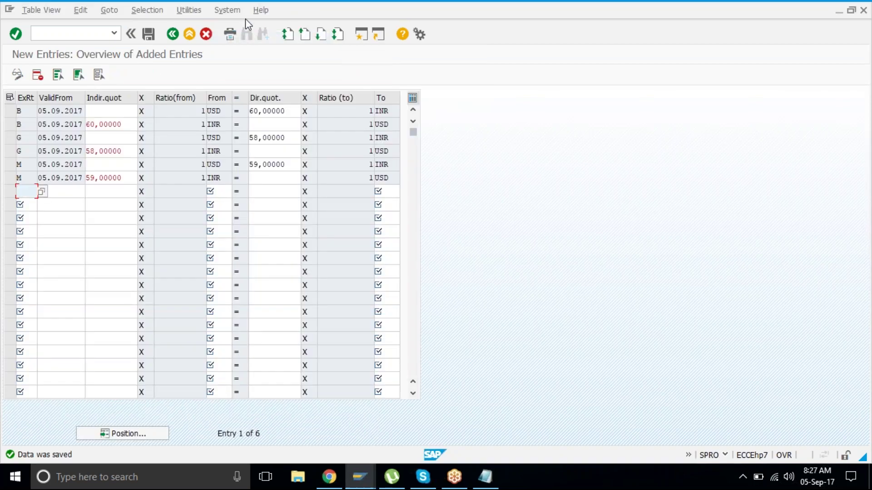
pyautogui.click(236, 11)
pyautogui.click(248, 39)
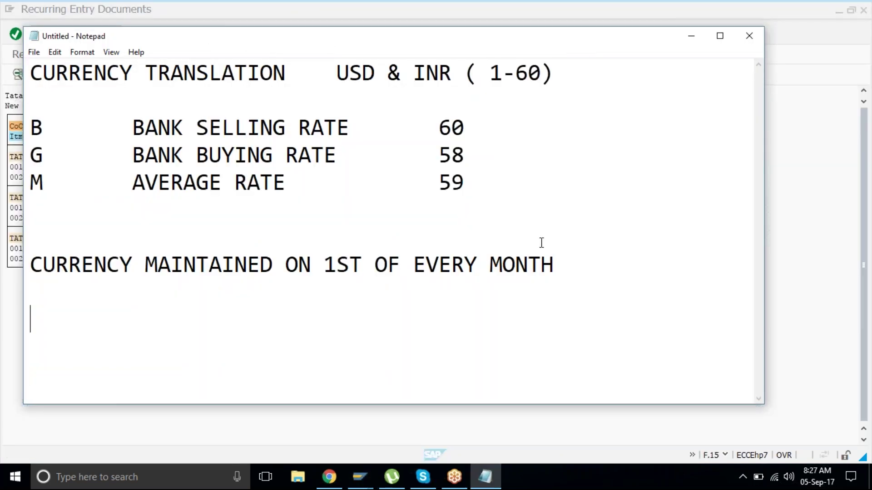
# Close the Notepad rate notes without saving.
pyautogui.click(541, 241)
pyautogui.moveTo(565, 268); pyautogui.dragTo(657, 313)
pyautogui.click(31, 75)
pyautogui.click(657, 313)
pyautogui.click(749, 35)
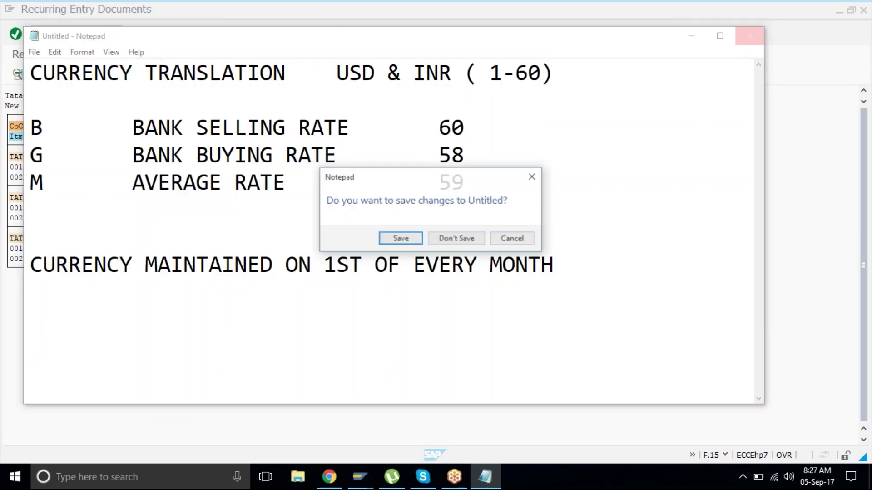
pyautogui.click(476, 239)
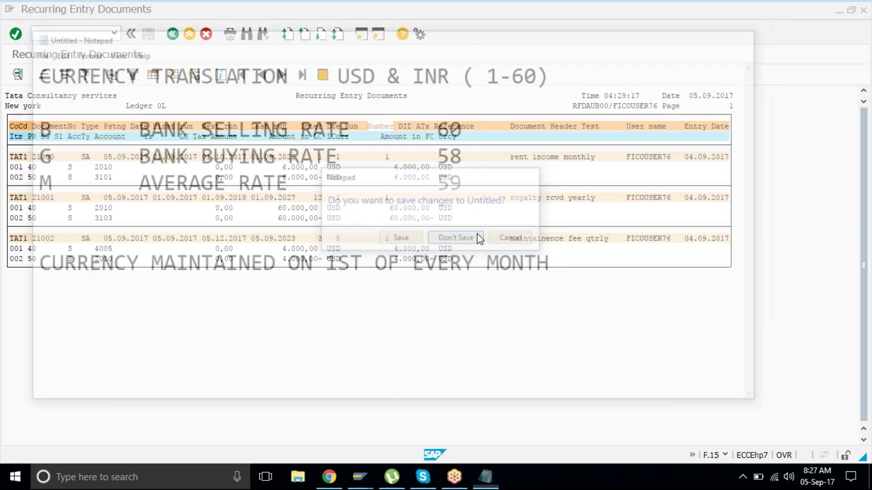
# Log off from SAP and confirm.
pyautogui.click(167, 13)
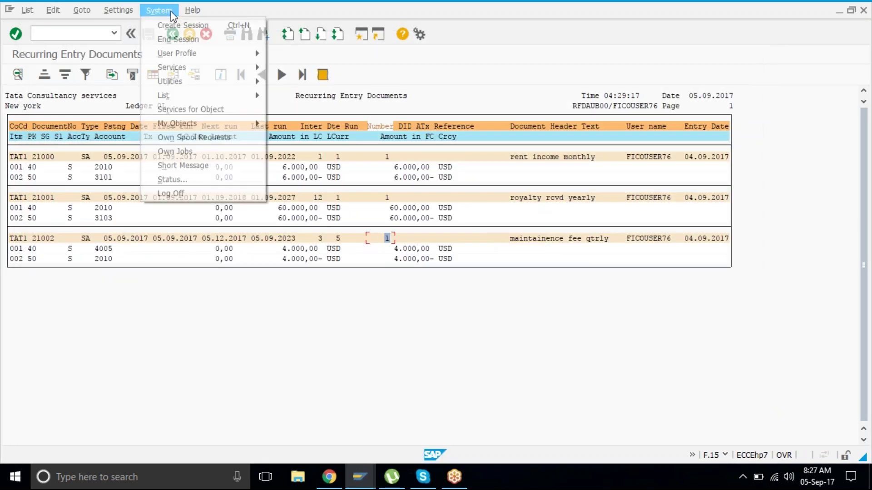
pyautogui.click(206, 194)
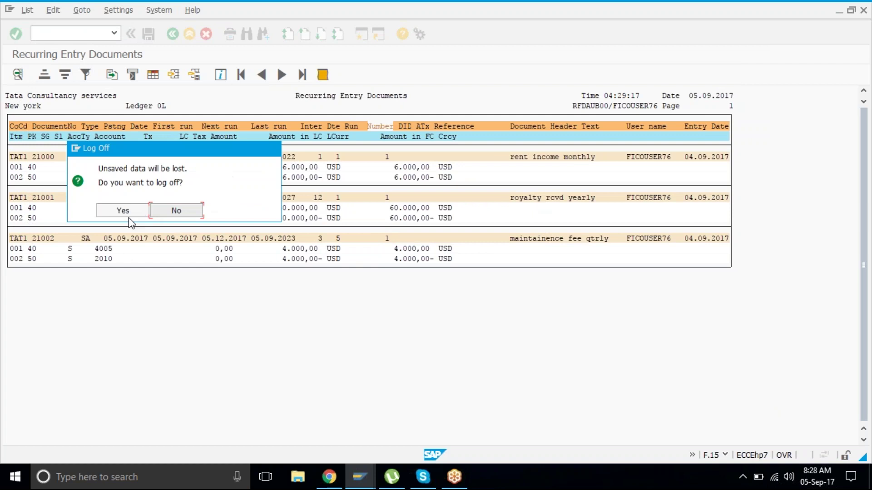
pyautogui.click(122, 210)
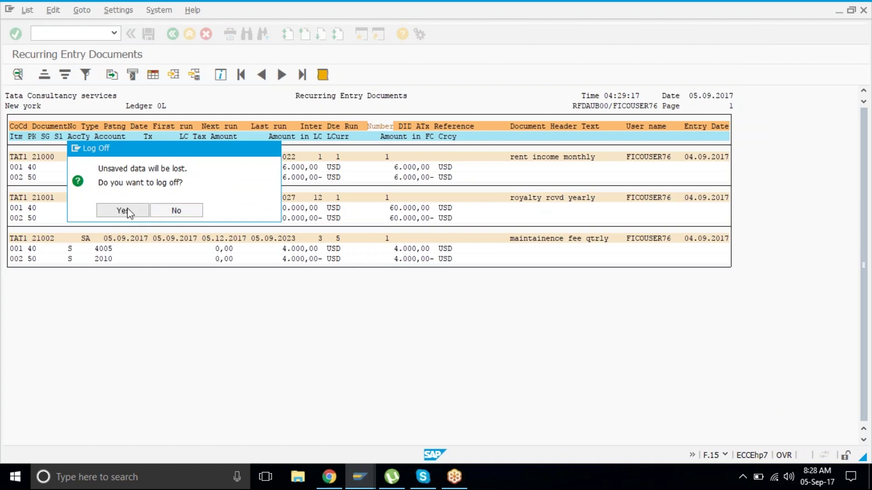